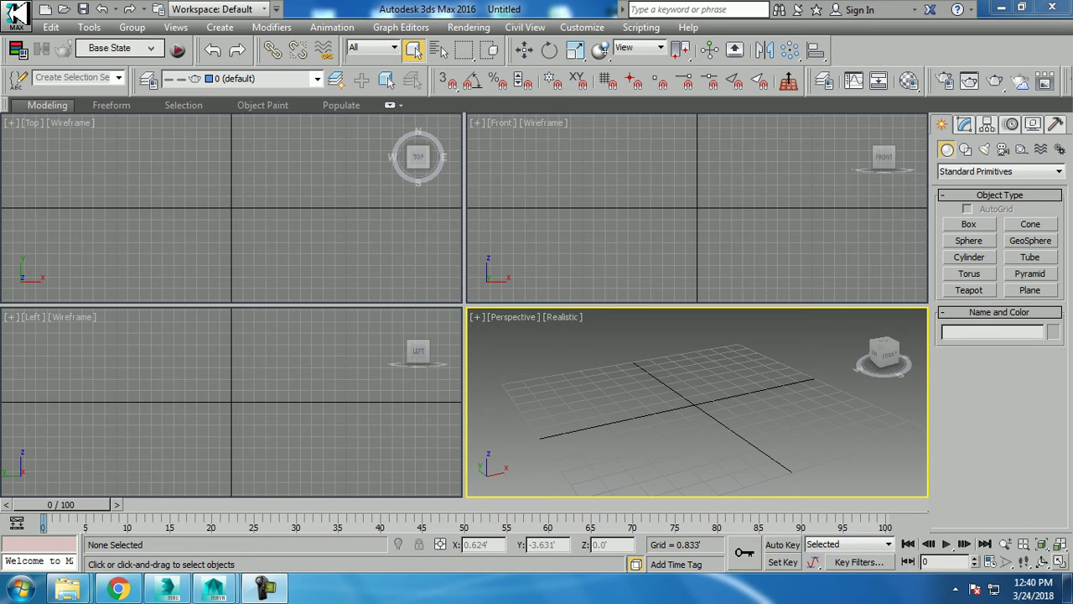
Step: Open the propya.max scene from Removable Disk (F:)
{"action": "left_click", "coordinate": [38, 112]}
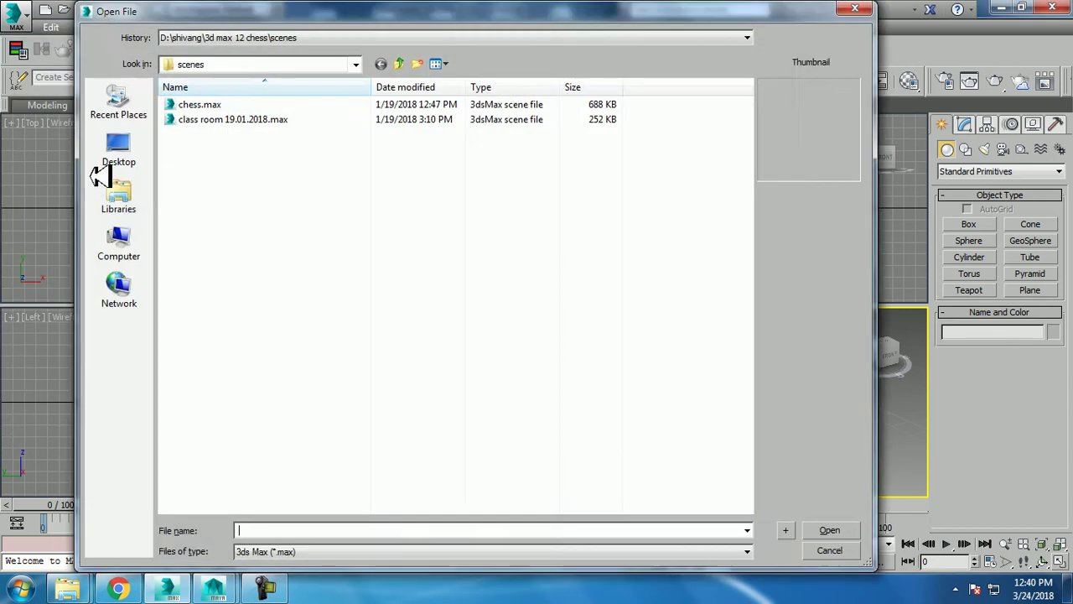
{"action": "left_click", "coordinate": [143, 236]}
{"action": "double_click", "coordinate": [443, 183]}
{"action": "double_click", "coordinate": [494, 134]}
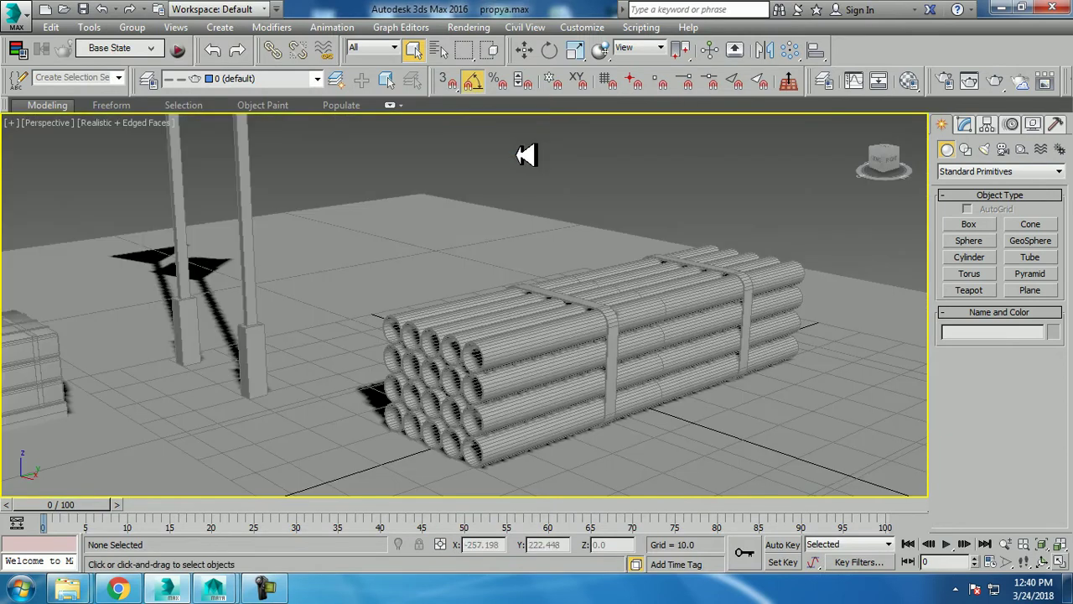
Step: Zoom the Perspective viewport to inspect the pipes, signposts, pallet and bench
{"action": "scroll", "coordinate": [515, 280], "scroll_direction": "down", "scroll_amount": 3}
{"action": "scroll", "coordinate": [515, 281], "scroll_direction": "down", "scroll_amount": 5}
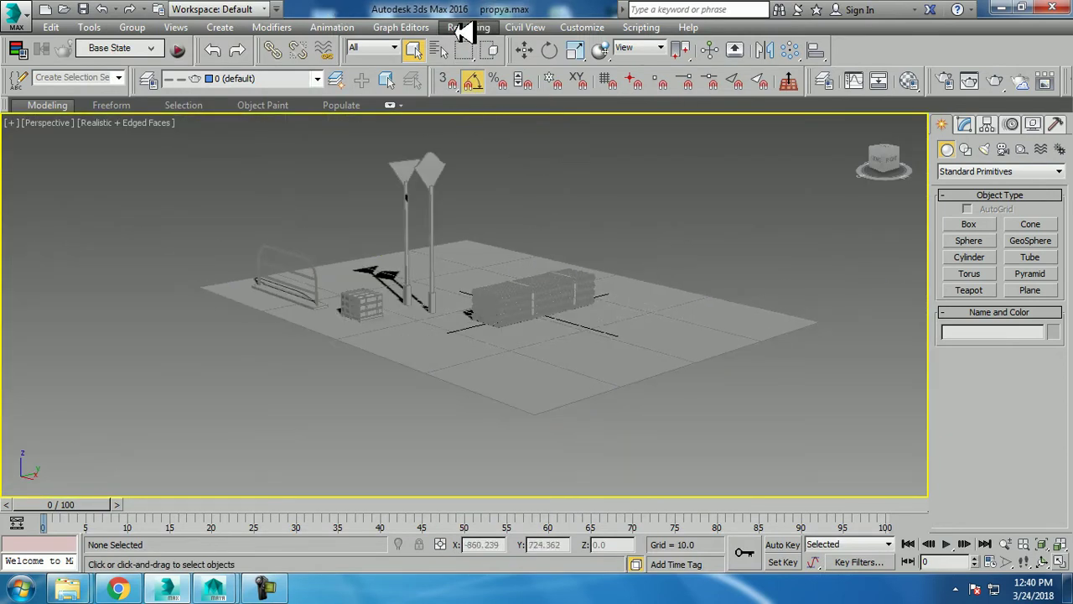
{"action": "scroll", "coordinate": [712, 273], "scroll_direction": "up", "scroll_amount": 3}
{"action": "scroll", "coordinate": [692, 272], "scroll_direction": "up", "scroll_amount": 2}
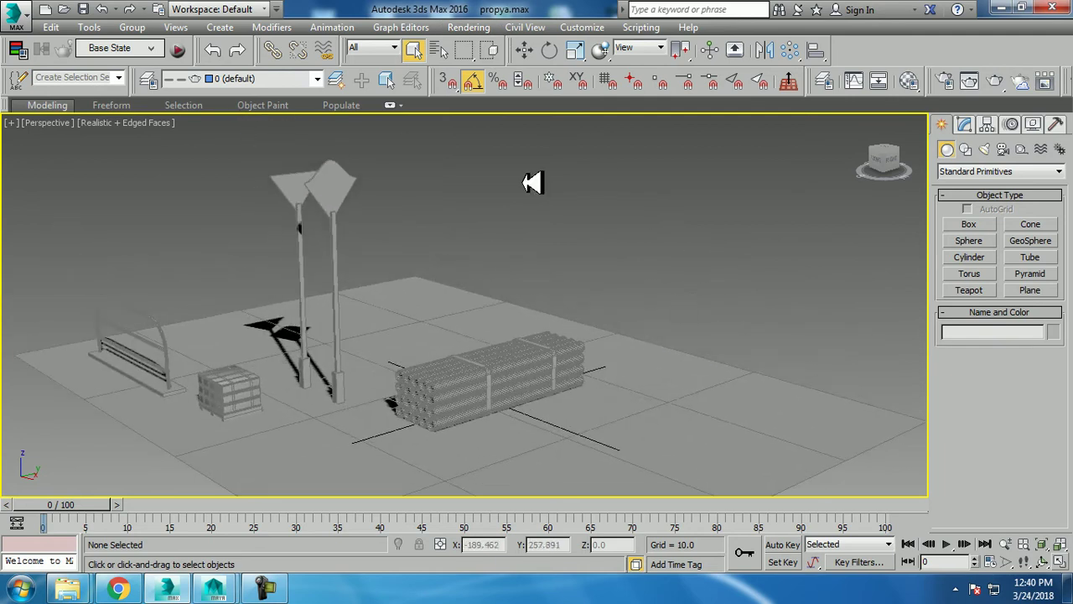
{"action": "left_click", "coordinate": [489, 26]}
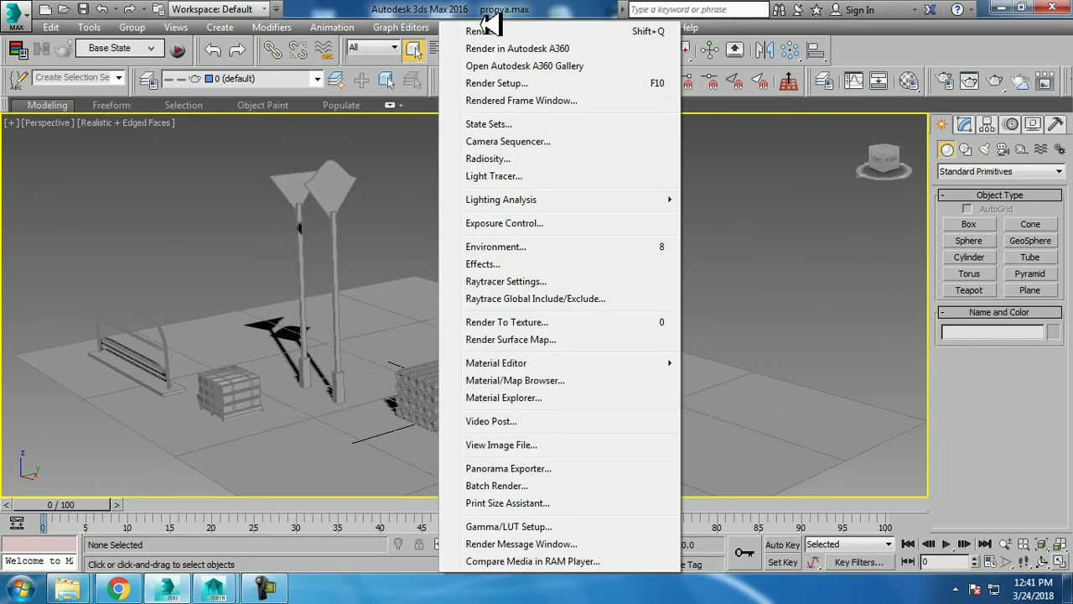
Step: View the 5518 studios props reference jpg and move its window to the left
{"action": "left_click", "coordinate": [591, 445]}
{"action": "left_click", "coordinate": [519, 143]}
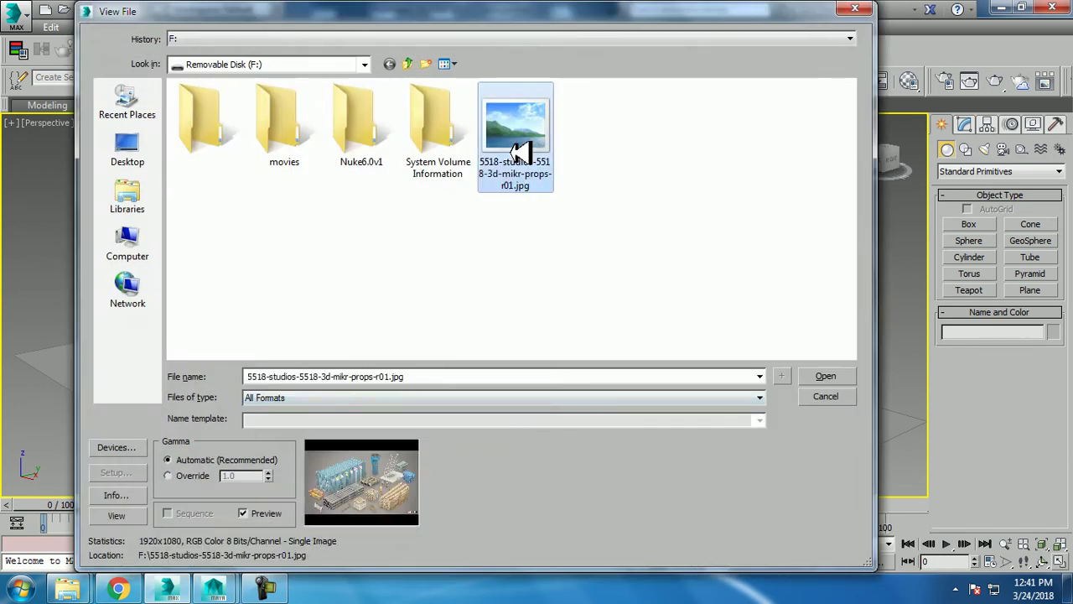
{"action": "double_click", "coordinate": [518, 151]}
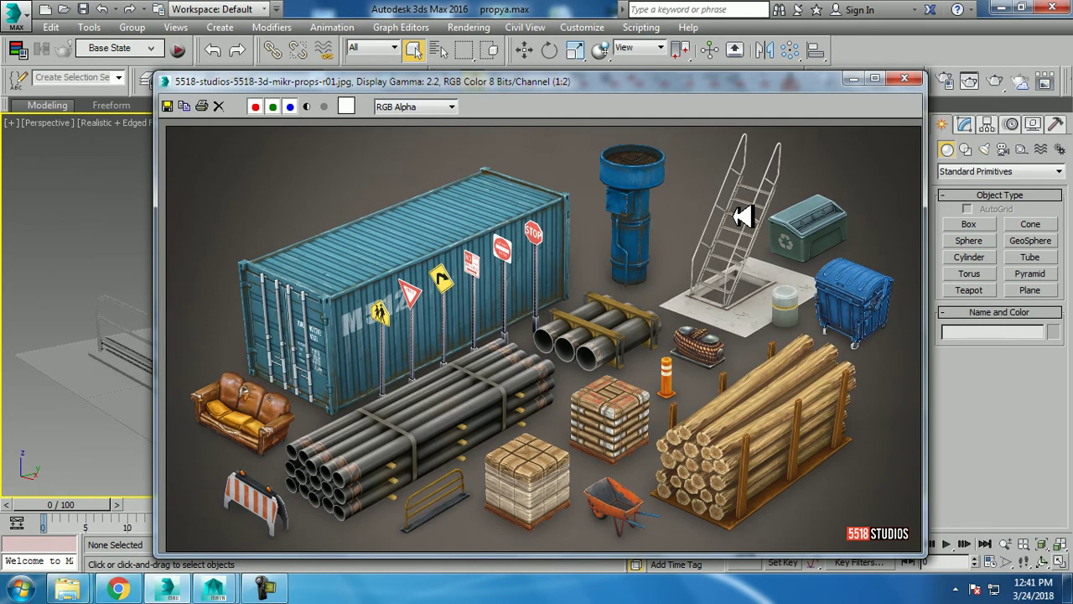
{"action": "mouse_move", "coordinate": [739, 86]}
{"action": "left_mouse_down"}
{"action": "mouse_move", "coordinate": [479, 45]}
{"action": "mouse_move", "coordinate": [396, 45]}
{"action": "left_mouse_up"}
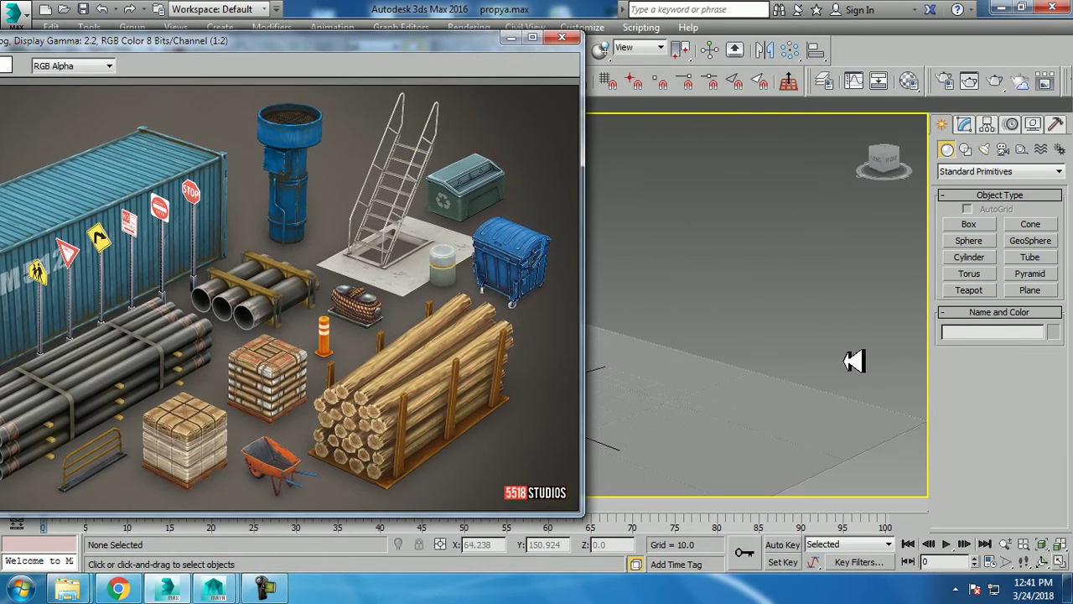
{"action": "scroll", "coordinate": [687, 407], "scroll_direction": "down", "scroll_amount": 3}
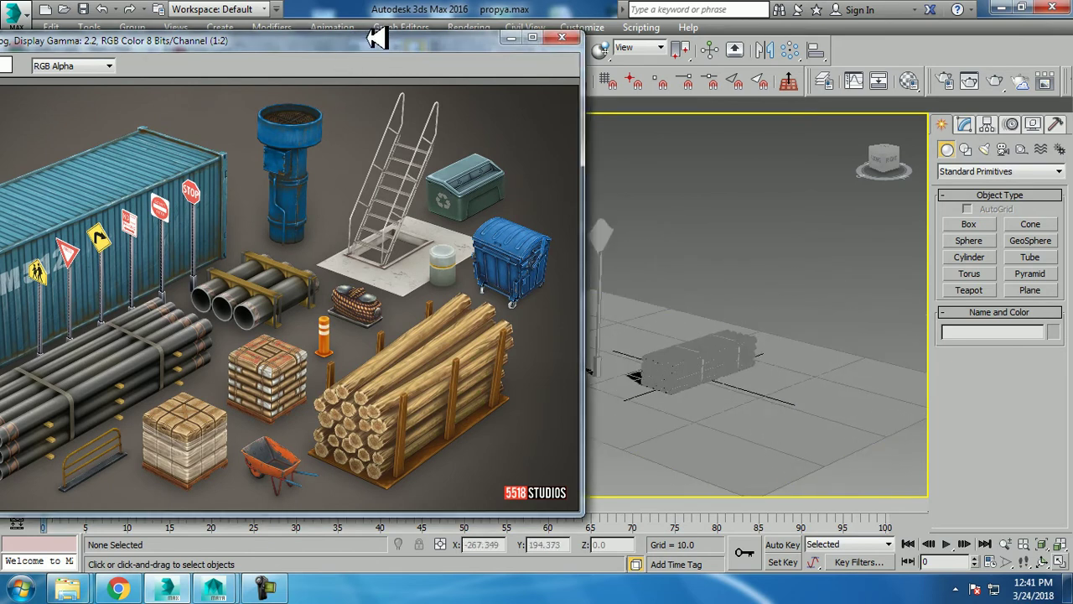
{"action": "left_click_drag", "start_coordinate": [384, 38], "coordinate": [49, 39]}
Step: Pan, zoom and orbit the scene view toward the pipe bundle
{"action": "scroll", "coordinate": [677, 299], "scroll_direction": "down", "scroll_amount": 3}
{"action": "middle_click_drag", "start_coordinate": [677, 299], "coordinate": [678, 376]}
{"action": "scroll", "coordinate": [670, 371], "scroll_direction": "up", "scroll_amount": 4}
{"action": "scroll", "coordinate": [670, 372], "scroll_direction": "up", "scroll_amount": 2}
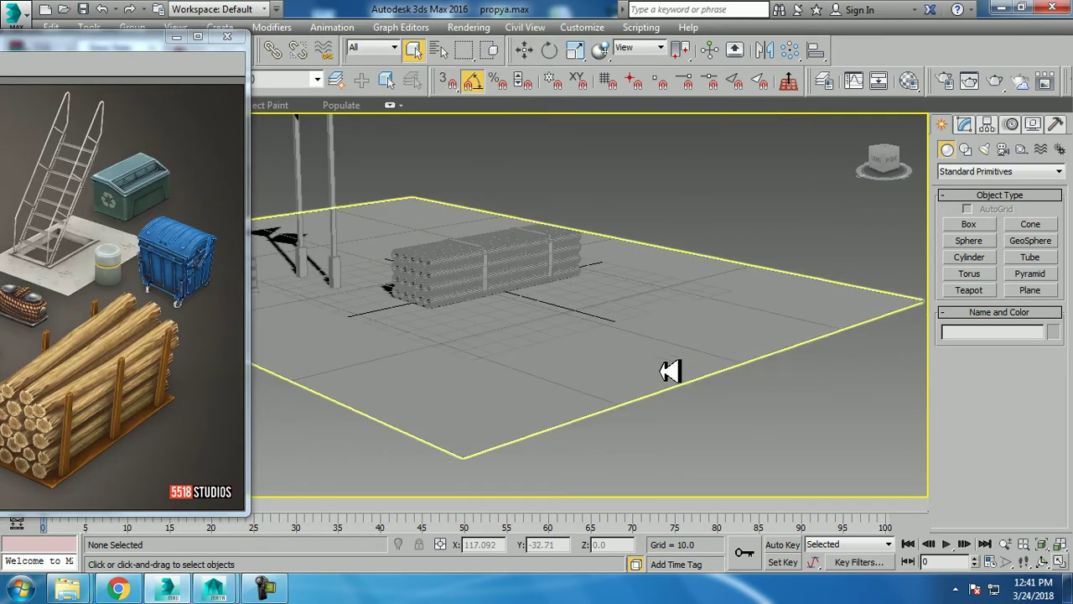
{"action": "middle_click_drag", "start_coordinate": [542, 268], "coordinate": [609, 307]}
{"action": "left_click_drag", "start_coordinate": [903, 161], "coordinate": [889, 161]}
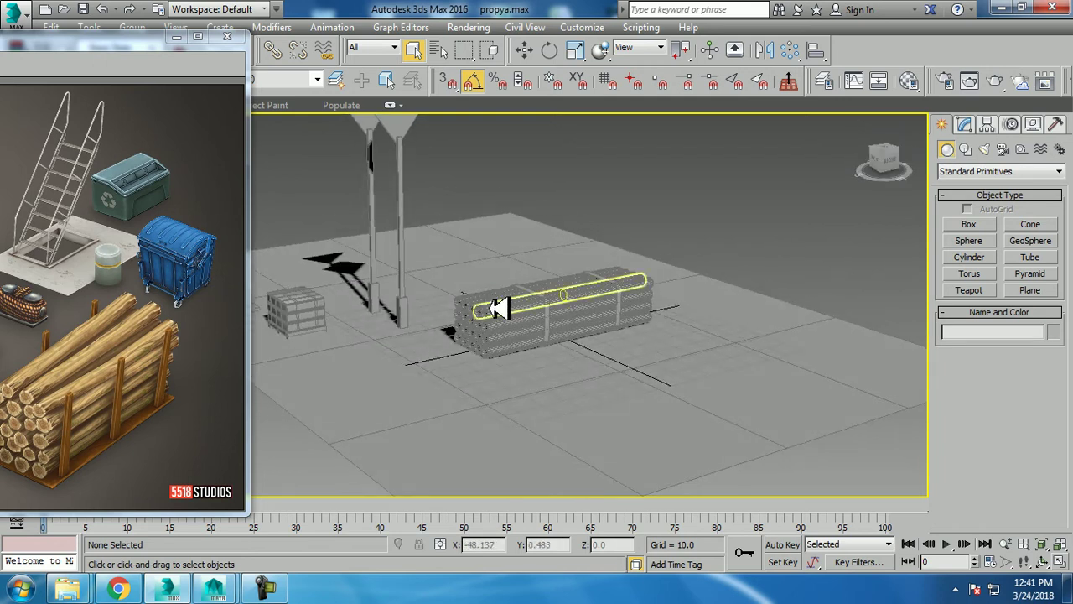
{"action": "scroll", "coordinate": [537, 288], "scroll_direction": "up", "scroll_amount": 3}
{"action": "scroll", "coordinate": [548, 293], "scroll_direction": "down", "scroll_amount": 4}
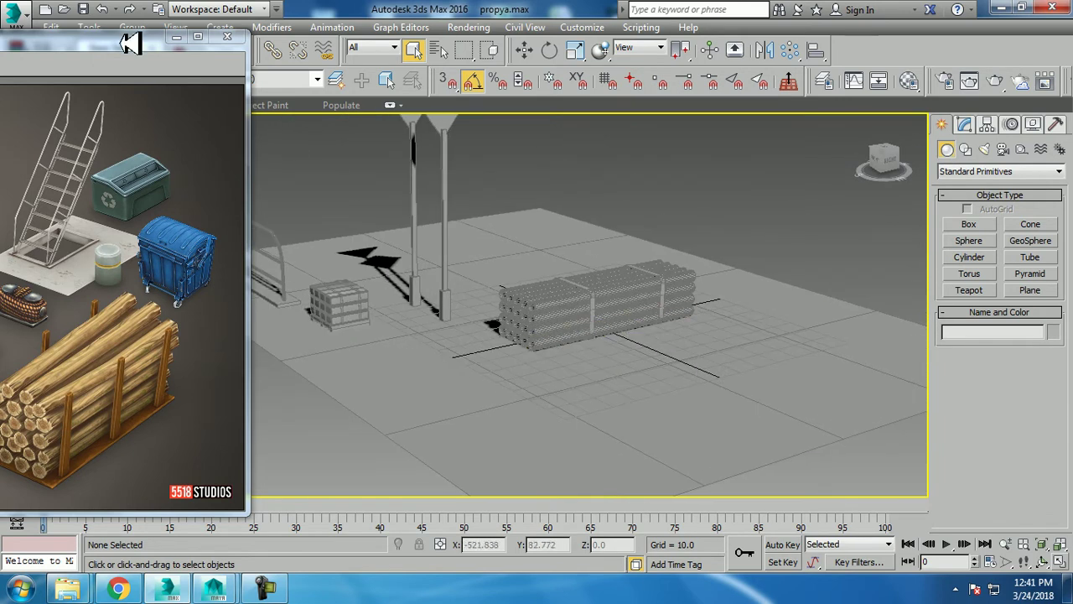
Step: Reposition the reference image, zoom in and pan it to the ladder and dumpsters
{"action": "left_click_drag", "start_coordinate": [130, 43], "coordinate": [326, 57]}
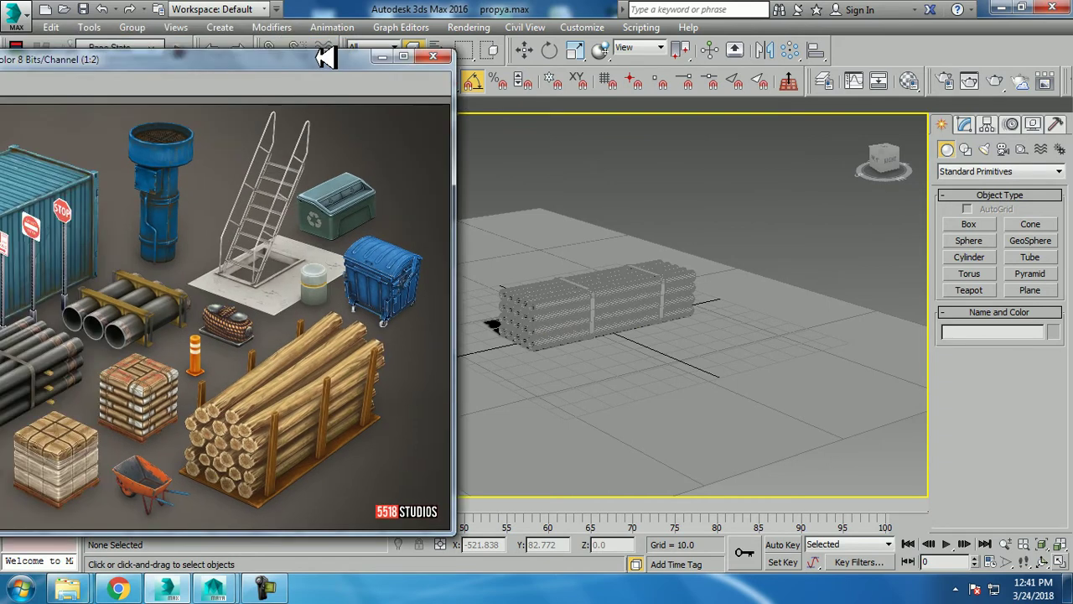
{"action": "scroll", "coordinate": [186, 336], "scroll_direction": "up", "scroll_amount": 1}
{"action": "mouse_move", "coordinate": [303, 365]}
{"action": "middle_mouse_down"}
{"action": "mouse_move", "coordinate": [228, 253]}
{"action": "mouse_move", "coordinate": [253, 289]}
{"action": "middle_mouse_up"}
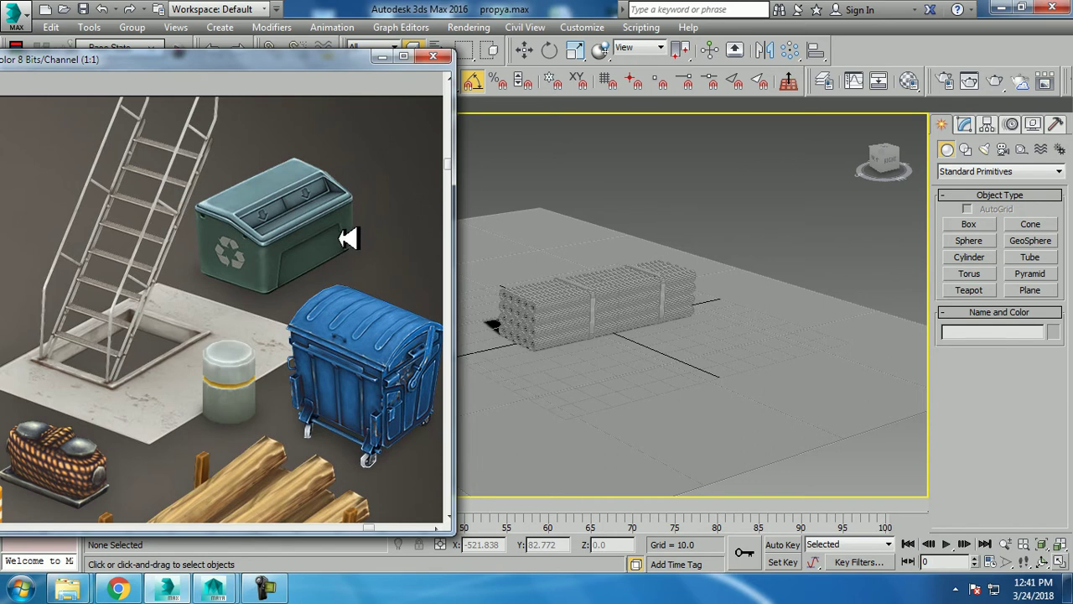
Step: Create Box005 beside the pipe bundle, about 71.9 × 32.4 × 31.3 units
{"action": "left_click", "coordinate": [986, 232]}
{"action": "left_click", "coordinate": [988, 225]}
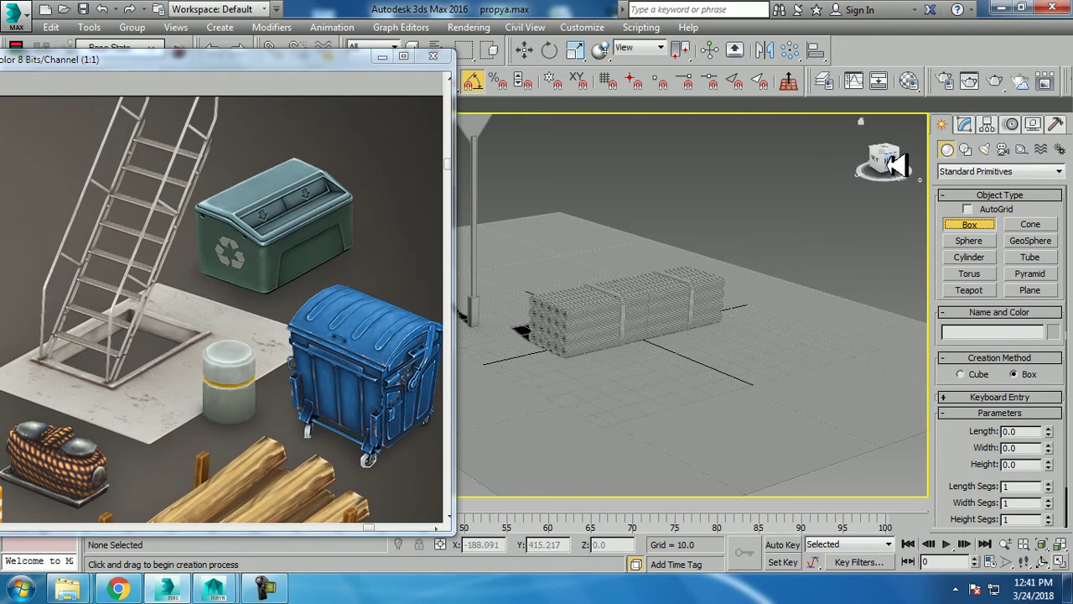
{"action": "left_click_drag", "start_coordinate": [891, 163], "coordinate": [881, 156]}
{"action": "mouse_move", "coordinate": [775, 367]}
{"action": "left_mouse_down"}
{"action": "mouse_move", "coordinate": [731, 459]}
{"action": "mouse_move", "coordinate": [719, 455]}
{"action": "left_mouse_up"}
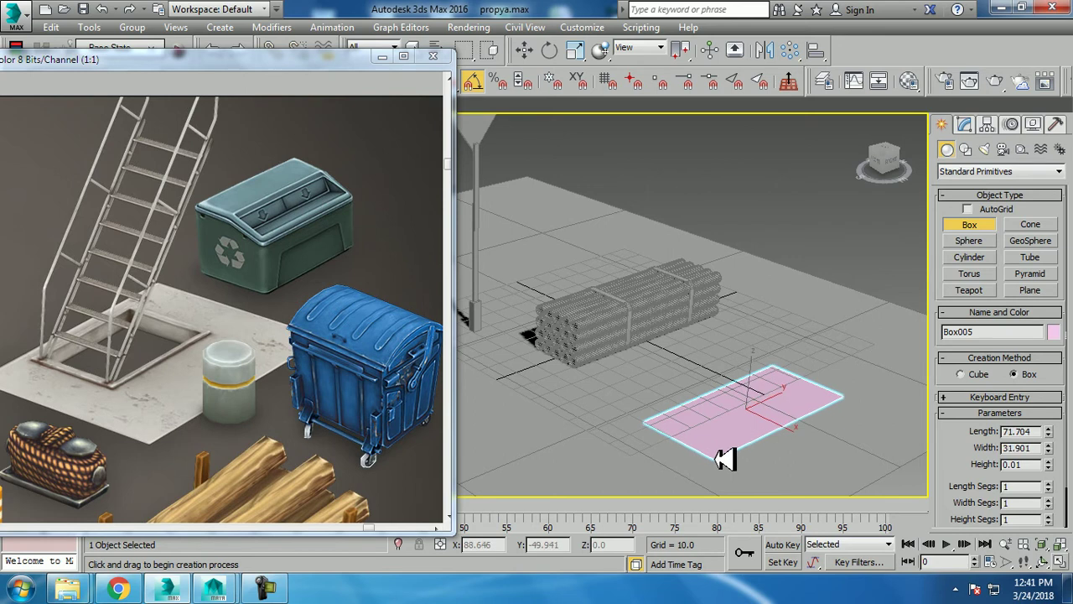
{"action": "left_click", "coordinate": [720, 365]}
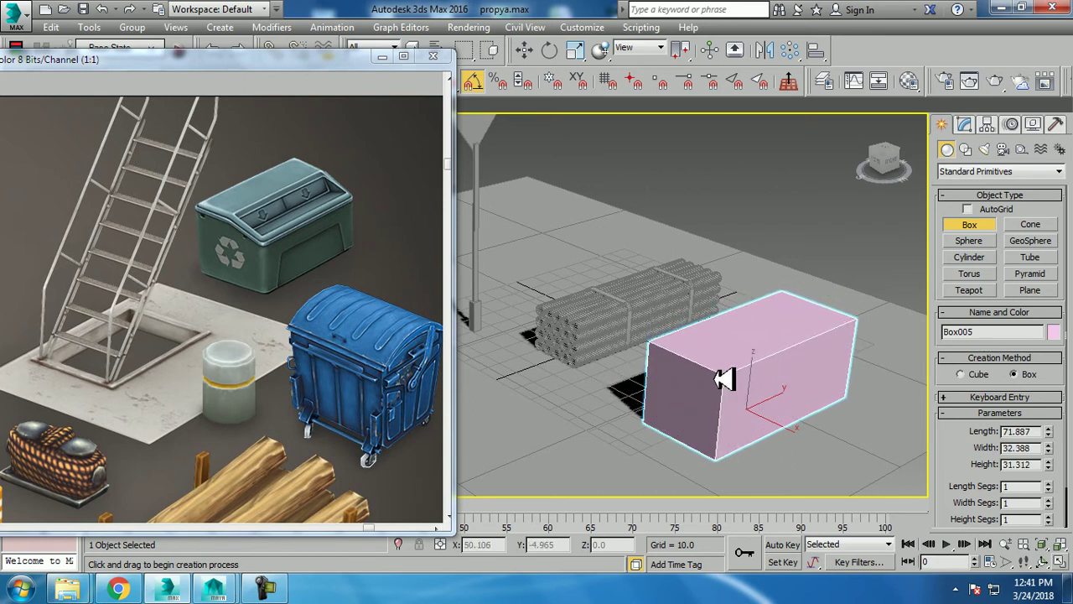
{"action": "key", "text": "w"}
Step: Orbit around the new box and bring up the screen recorder's effect options
{"action": "middle_click_drag", "start_coordinate": [743, 364], "coordinate": [714, 352], "text": "alt"}
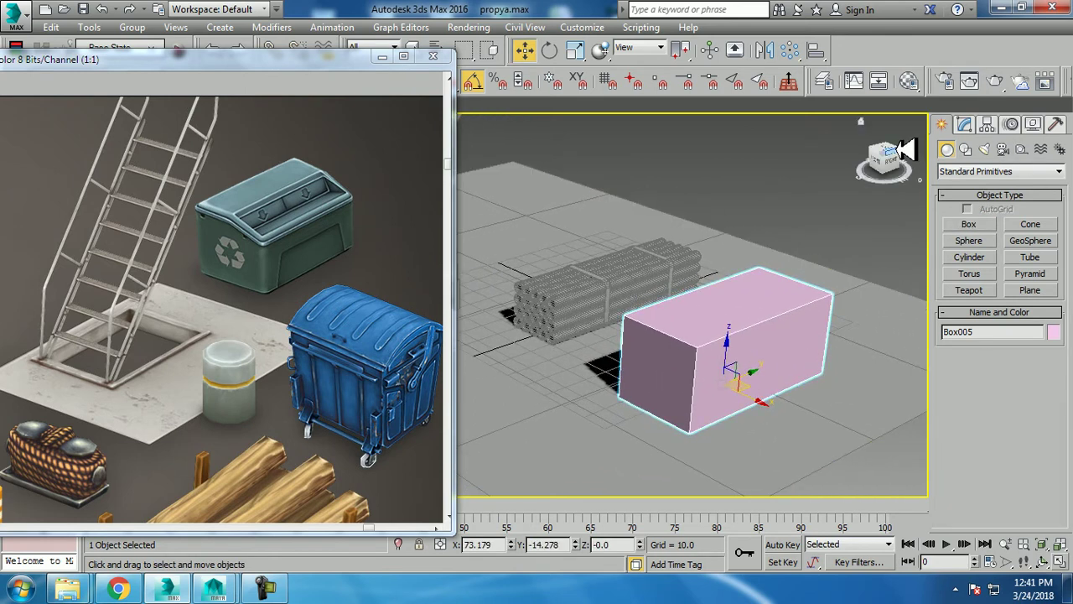
{"action": "mouse_move", "coordinate": [885, 160]}
{"action": "left_mouse_down"}
{"action": "mouse_move", "coordinate": [912, 147]}
{"action": "mouse_move", "coordinate": [905, 152]}
{"action": "left_mouse_up"}
{"action": "left_click", "coordinate": [265, 587]}
{"action": "left_click", "coordinate": [831, 470]}
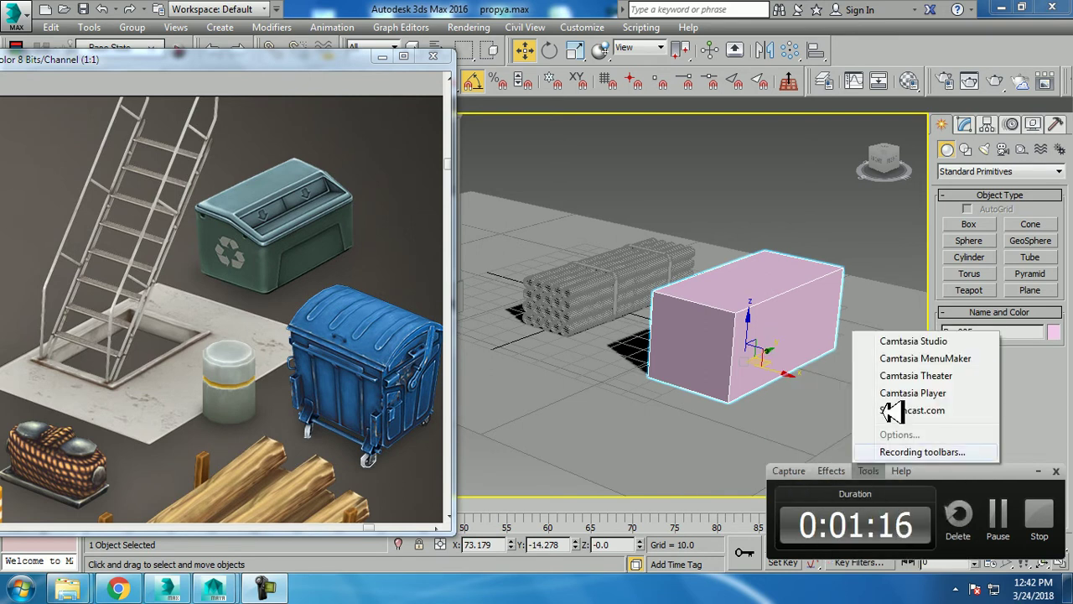
{"action": "mouse_move", "coordinate": [851, 507]}
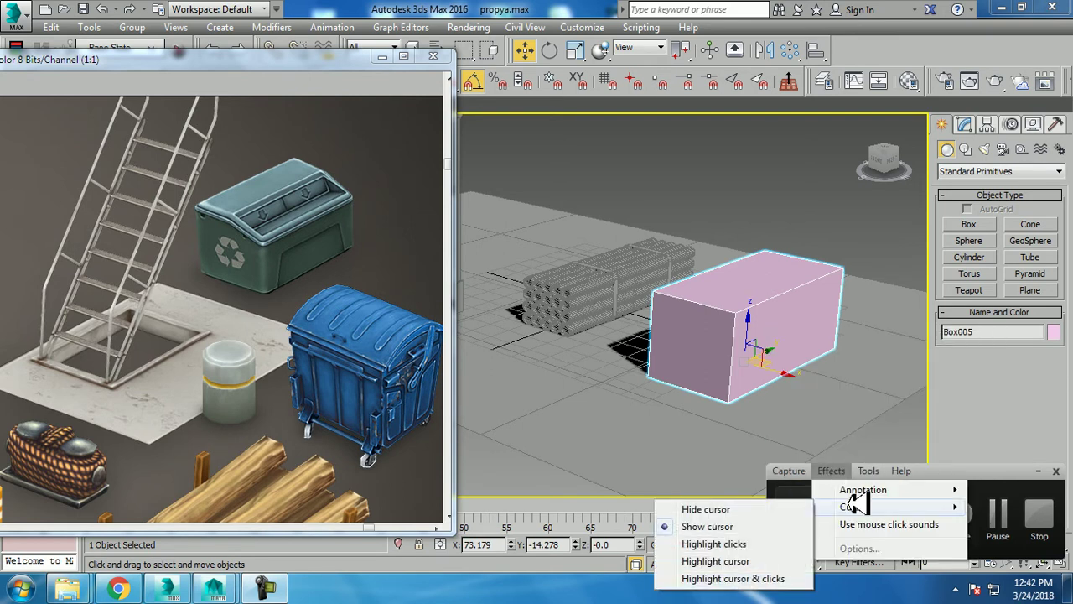
Step: Switch the recorder's cursor effect from Highlight cursor to Show cursor
{"action": "left_click", "coordinate": [705, 508]}
{"action": "mouse_move", "coordinate": [687, 336]}
{"action": "middle_mouse_down", "text": "alt"}
{"action": "mouse_move", "coordinate": [721, 335]}
{"action": "mouse_move", "coordinate": [671, 335]}
{"action": "middle_mouse_up", "text": "alt"}
{"action": "left_click", "coordinate": [831, 470]}
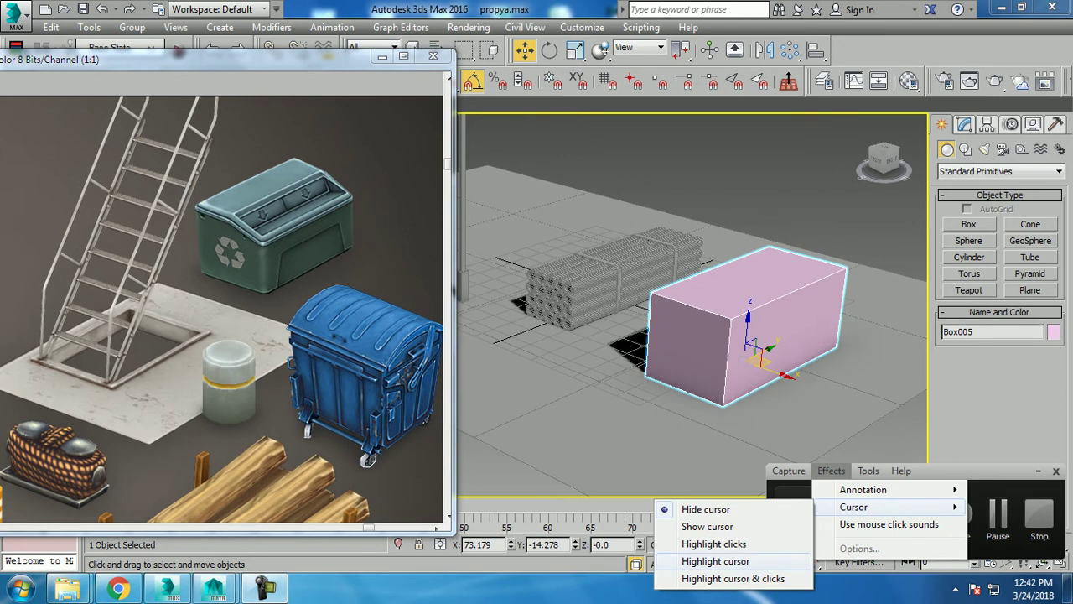
{"action": "left_click", "coordinate": [715, 543]}
{"action": "mouse_move", "coordinate": [747, 354]}
{"action": "middle_mouse_down"}
{"action": "mouse_move", "coordinate": [721, 354]}
{"action": "mouse_move", "coordinate": [855, 427]}
{"action": "middle_mouse_up"}
{"action": "left_click", "coordinate": [846, 472]}
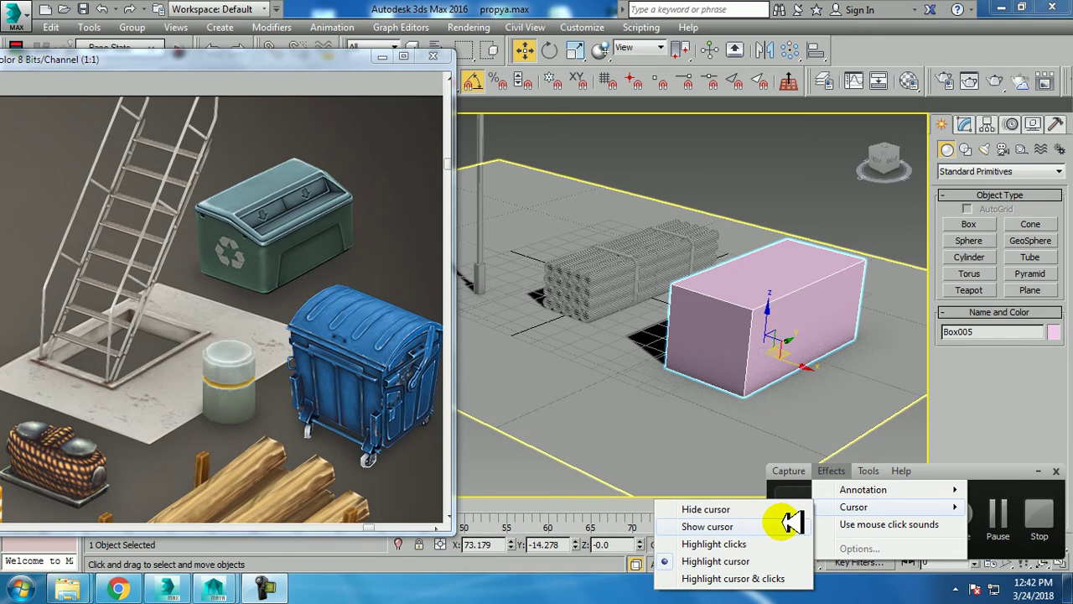
{"action": "left_click", "coordinate": [791, 526]}
{"action": "mouse_move", "coordinate": [750, 342]}
{"action": "middle_mouse_down"}
{"action": "mouse_move", "coordinate": [732, 379]}
{"action": "mouse_move", "coordinate": [755, 371]}
{"action": "mouse_move", "coordinate": [719, 371]}
{"action": "mouse_move", "coordinate": [751, 371]}
{"action": "middle_mouse_up"}
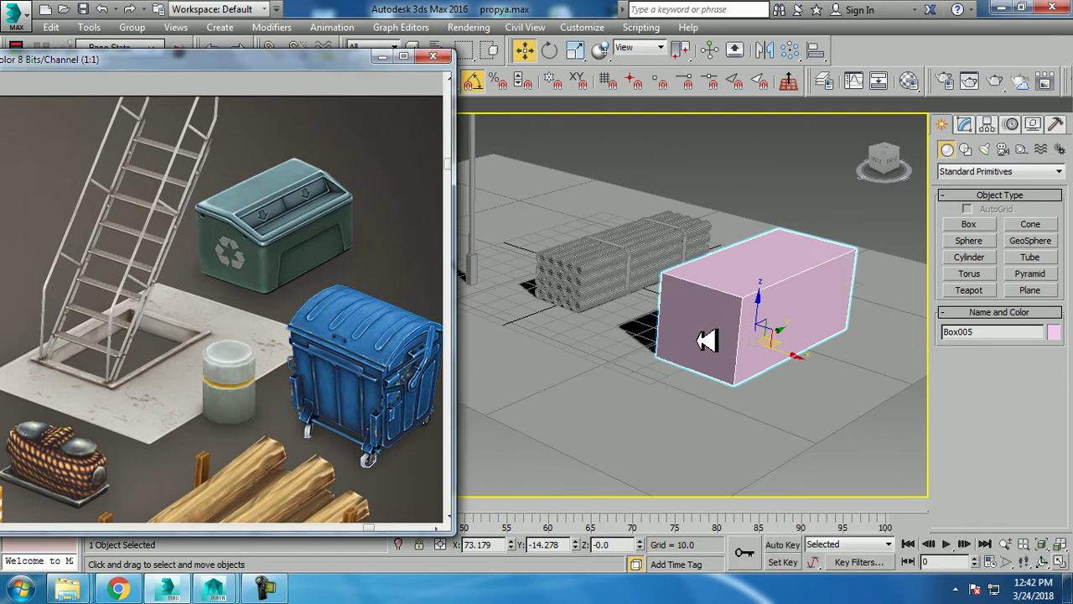
Step: Zoom in and convert Box005 to an Editable Poly
{"action": "middle_click_drag", "start_coordinate": [750, 340], "coordinate": [776, 344]}
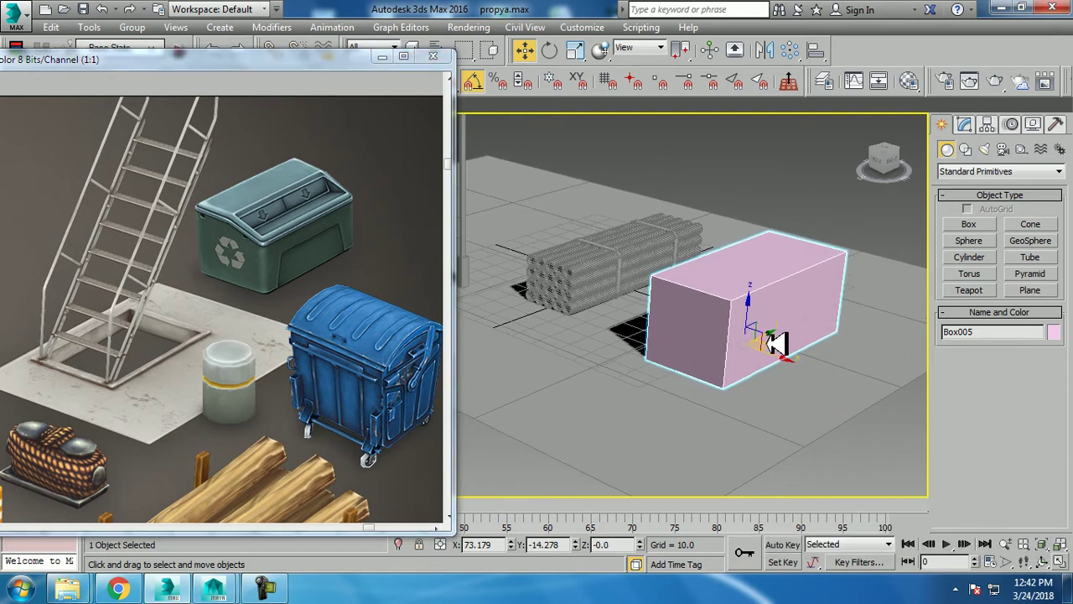
{"action": "scroll", "coordinate": [741, 321], "scroll_direction": "up", "scroll_amount": 2}
{"action": "scroll", "coordinate": [752, 287], "scroll_direction": "up", "scroll_amount": 2}
{"action": "scroll", "coordinate": [767, 297], "scroll_direction": "up", "scroll_amount": 2}
{"action": "scroll", "coordinate": [699, 227], "scroll_direction": "up", "scroll_amount": 1}
{"action": "right_click", "coordinate": [699, 226]}
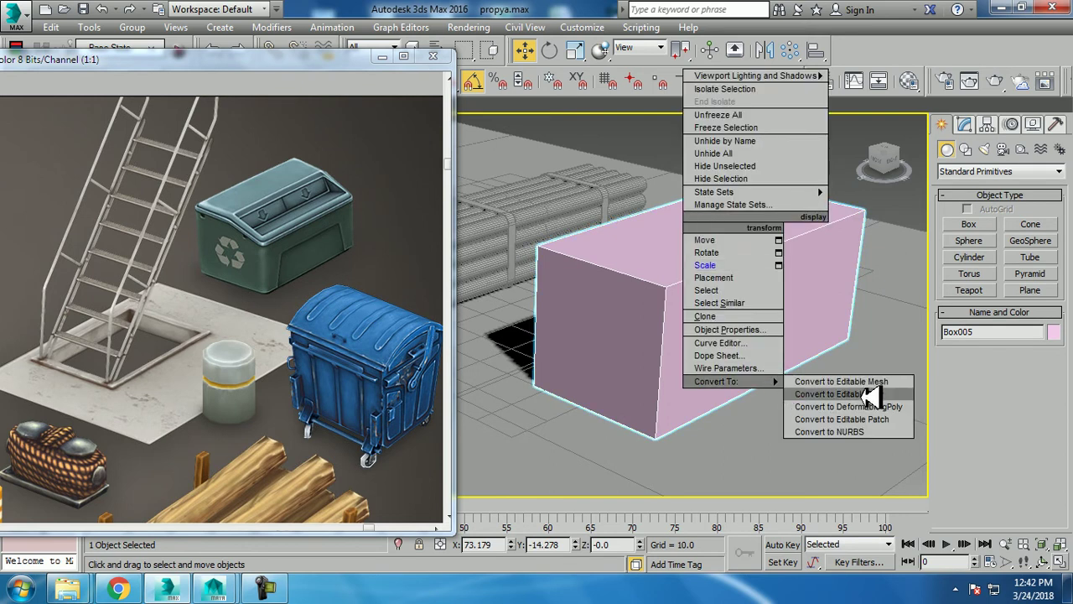
{"action": "left_click", "coordinate": [872, 392]}
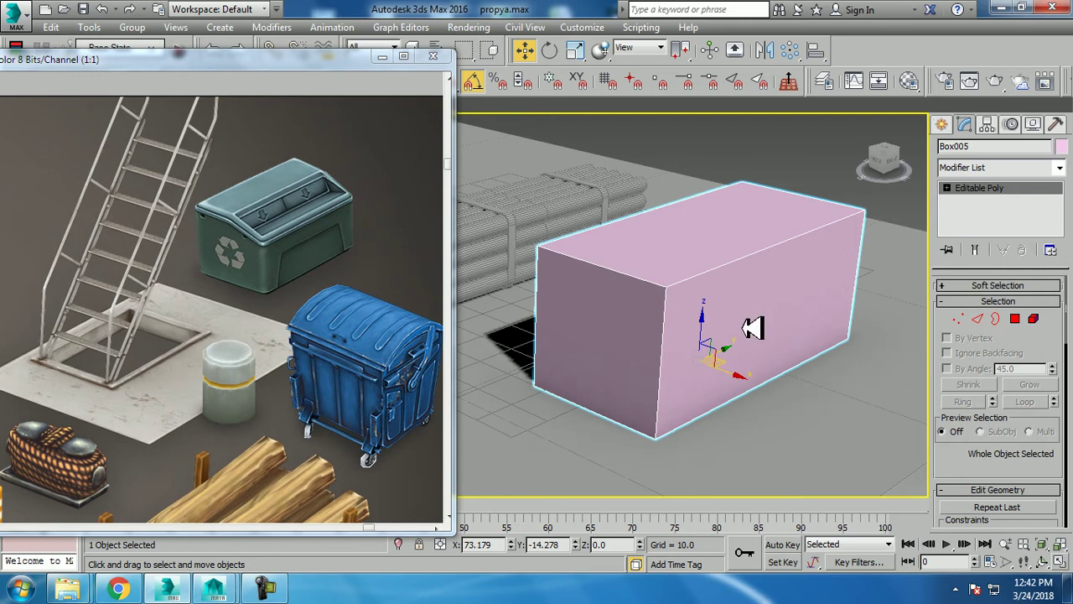
Step: Scale Box005 to 131.686% along X and select its top front edge
{"action": "key", "text": "r"}
{"action": "left_click_drag", "start_coordinate": [758, 377], "coordinate": [764, 377]}
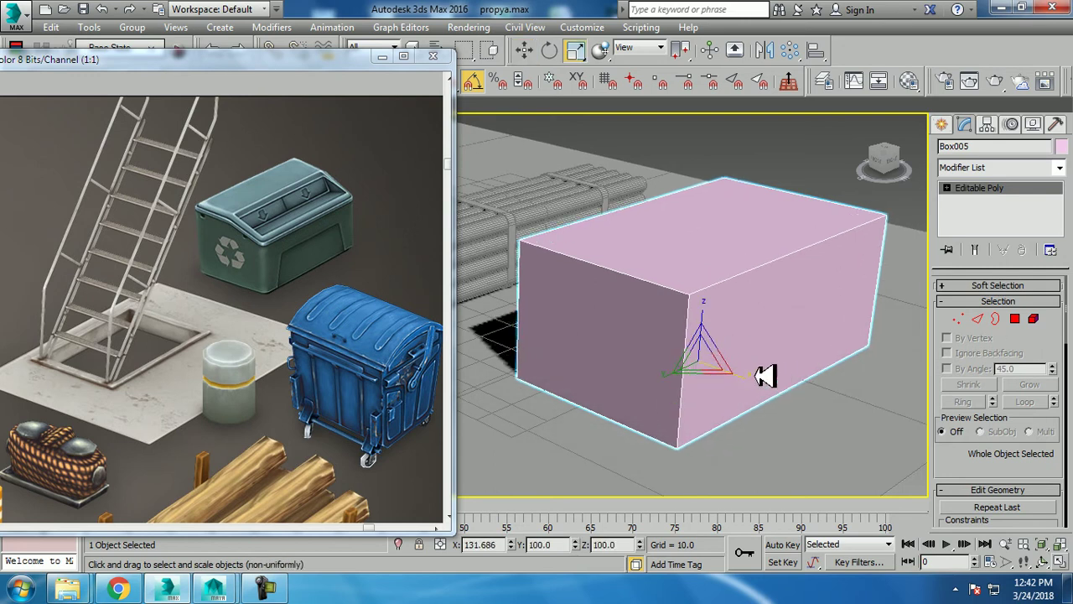
{"action": "left_click_drag", "start_coordinate": [881, 160], "coordinate": [922, 155]}
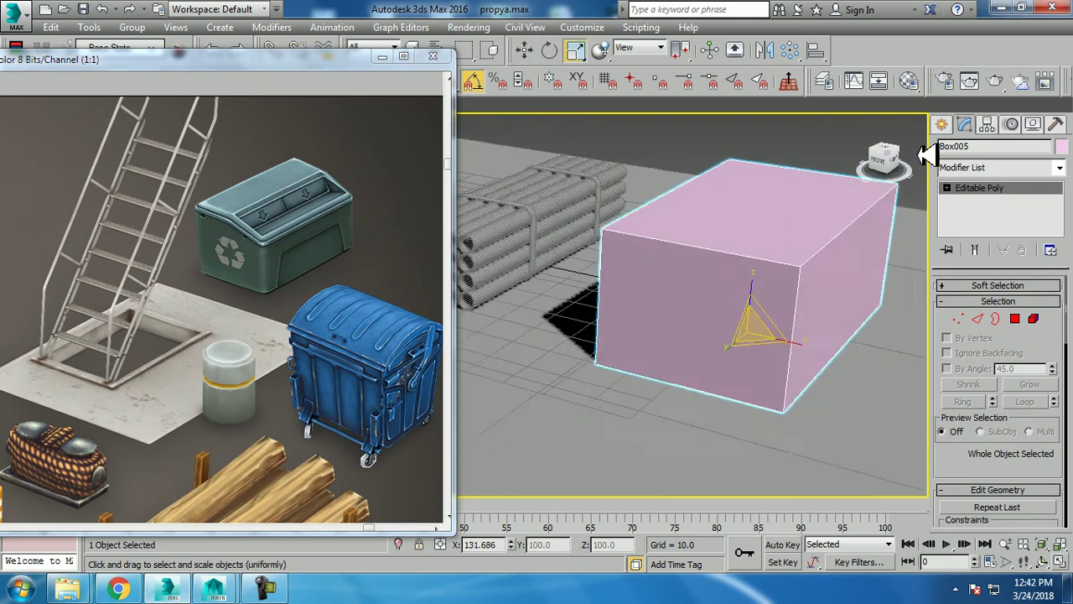
{"action": "middle_click_drag", "start_coordinate": [833, 254], "coordinate": [807, 271], "text": "alt"}
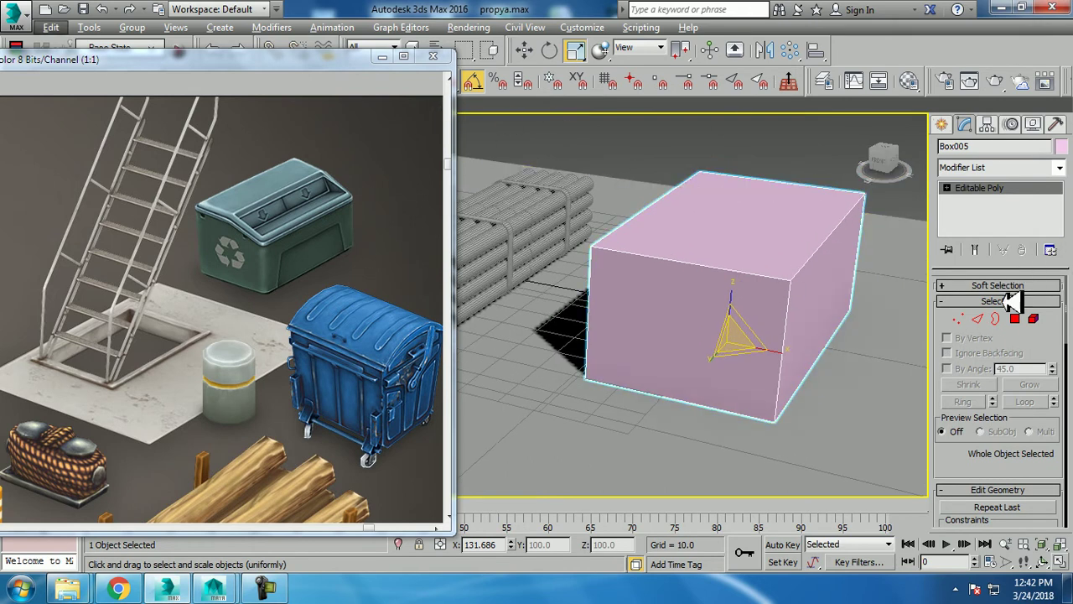
{"action": "left_click", "coordinate": [977, 319]}
{"action": "left_click", "coordinate": [734, 271]}
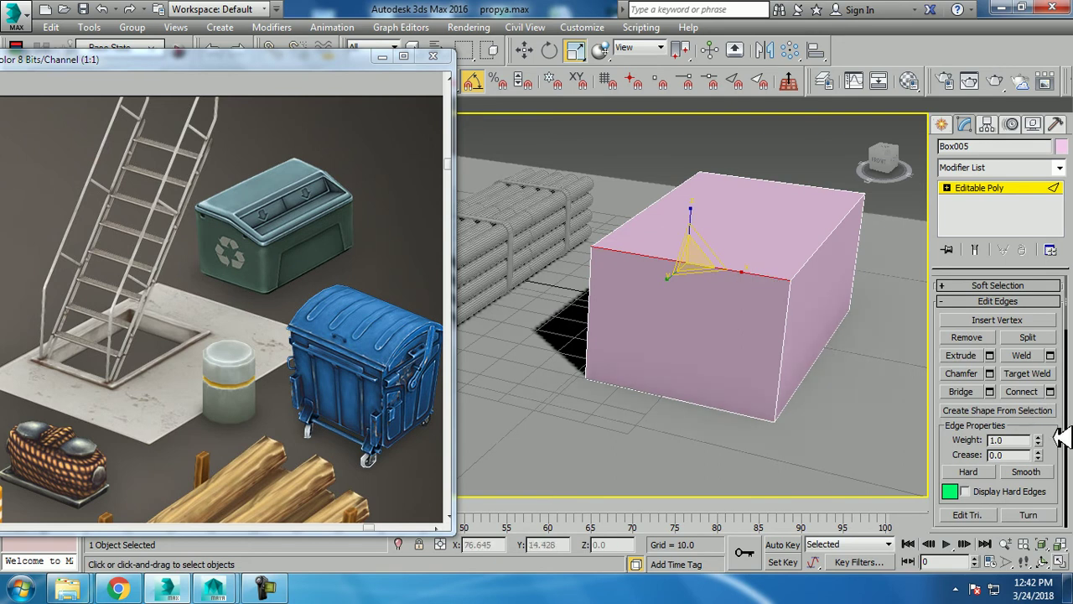
Step: Select the ring of parallel edges around the box
{"action": "left_click_drag", "start_coordinate": [1060, 437], "coordinate": [1067, 205]}
{"action": "left_click", "coordinate": [962, 406]}
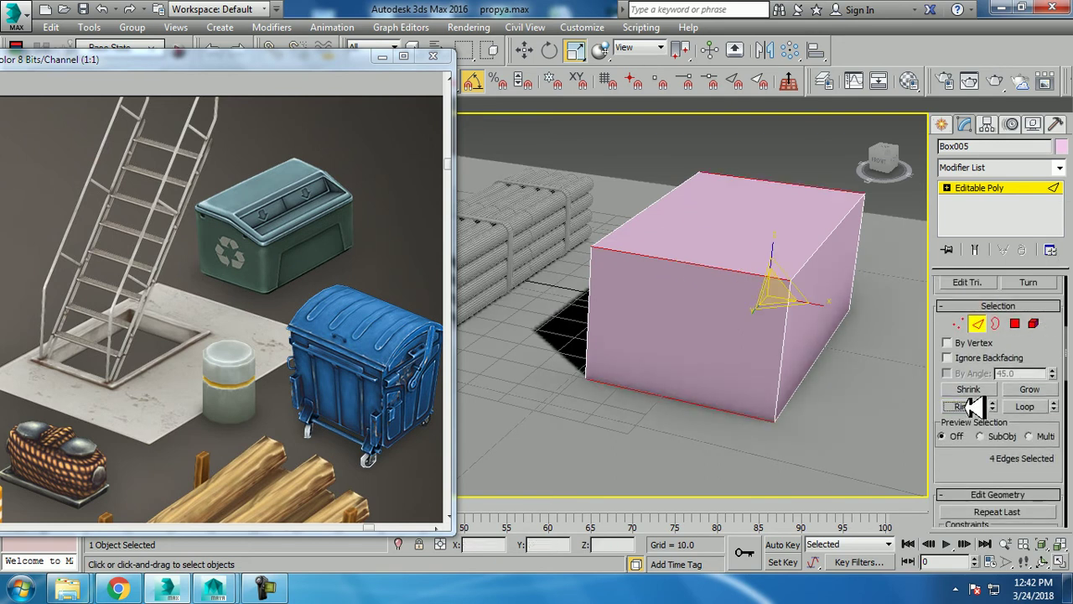
{"action": "scroll", "coordinate": [964, 406], "scroll_direction": "down", "scroll_amount": 5}
{"action": "scroll", "coordinate": [998, 377], "scroll_direction": "down", "scroll_amount": 3}
{"action": "scroll", "coordinate": [997, 378], "scroll_direction": "up", "scroll_amount": 10}
{"action": "scroll", "coordinate": [1018, 311], "scroll_direction": "down", "scroll_amount": 5}
{"action": "scroll", "coordinate": [1021, 402], "scroll_direction": "up", "scroll_amount": 3}
{"action": "scroll", "coordinate": [1027, 503], "scroll_direction": "up", "scroll_amount": 2}
{"action": "scroll", "coordinate": [1031, 377], "scroll_direction": "down", "scroll_amount": 3}
{"action": "scroll", "coordinate": [1032, 282], "scroll_direction": "down", "scroll_amount": 3}
{"action": "scroll", "coordinate": [1032, 283], "scroll_direction": "down", "scroll_amount": 3}
{"action": "scroll", "coordinate": [1032, 335], "scroll_direction": "up", "scroll_amount": 9}
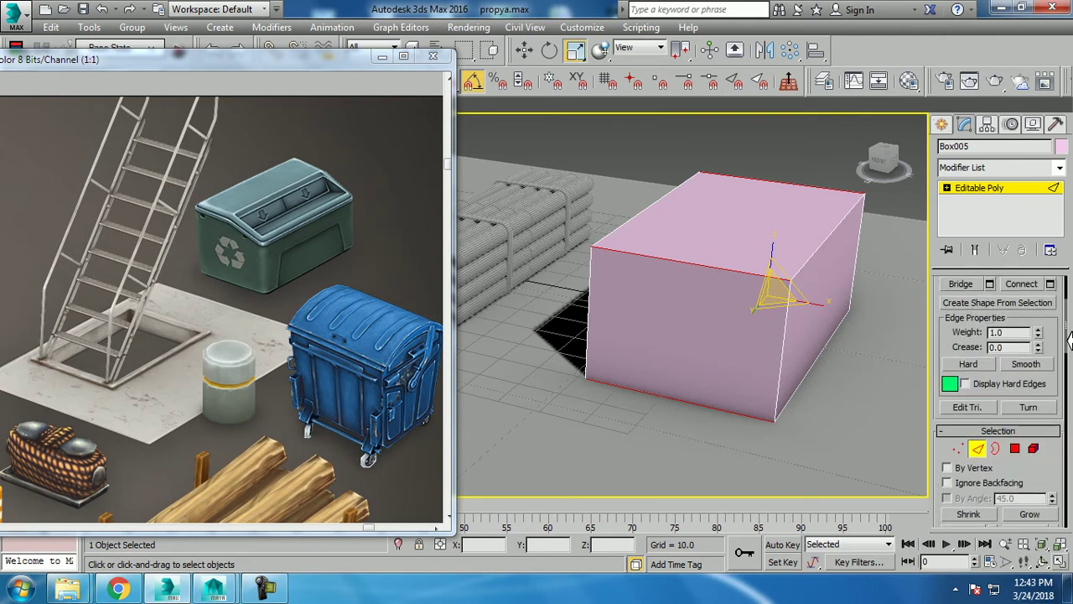
Step: Connect the ring with 1 segment at slide -17, shifting the loop left
{"action": "left_click", "coordinate": [1053, 283]}
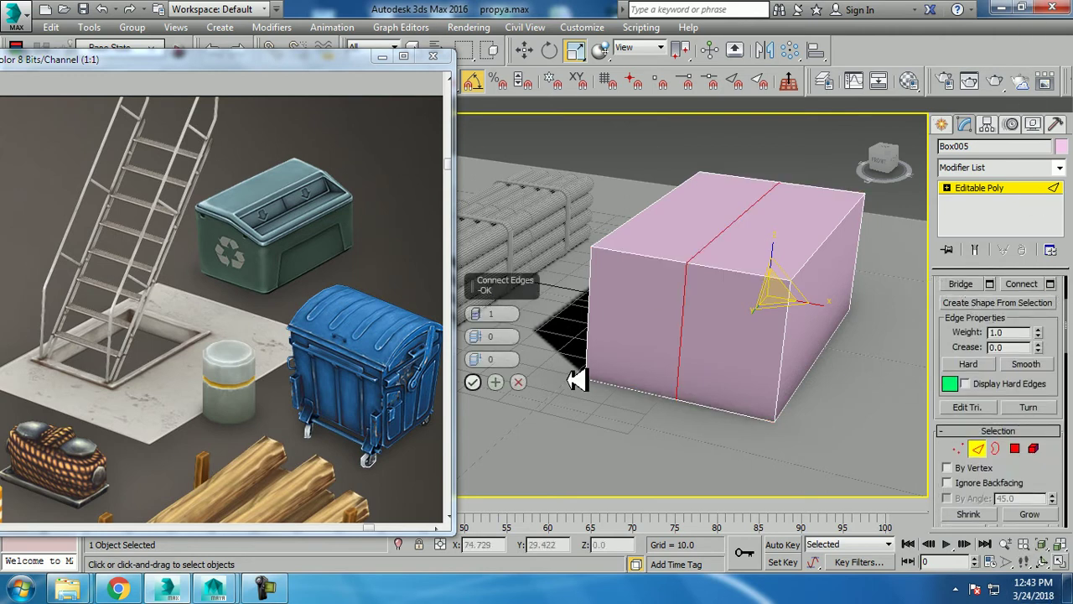
{"action": "left_click_drag", "start_coordinate": [475, 359], "coordinate": [527, 415]}
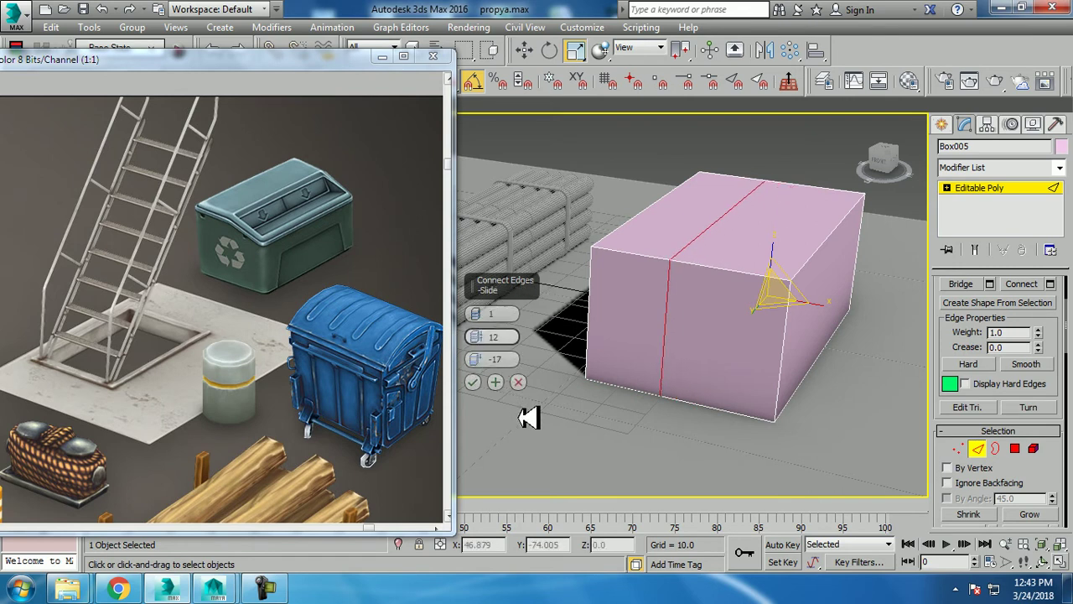
{"action": "left_click", "coordinate": [474, 384]}
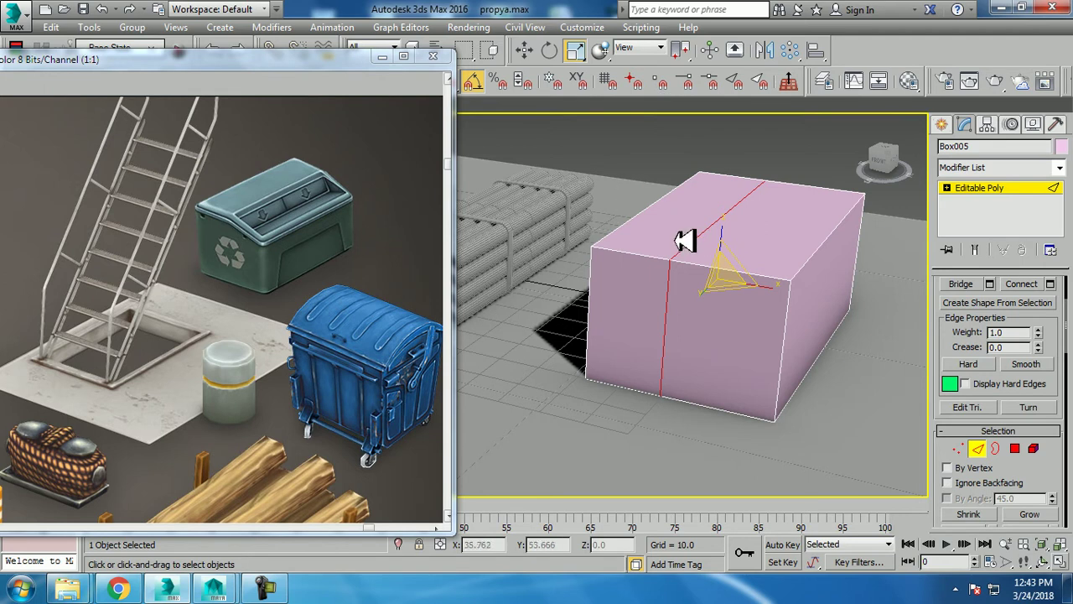
Step: Test-raise the top-left face, then return it level with the box
{"action": "key", "text": "1"}
{"action": "left_click", "coordinate": [591, 247]}
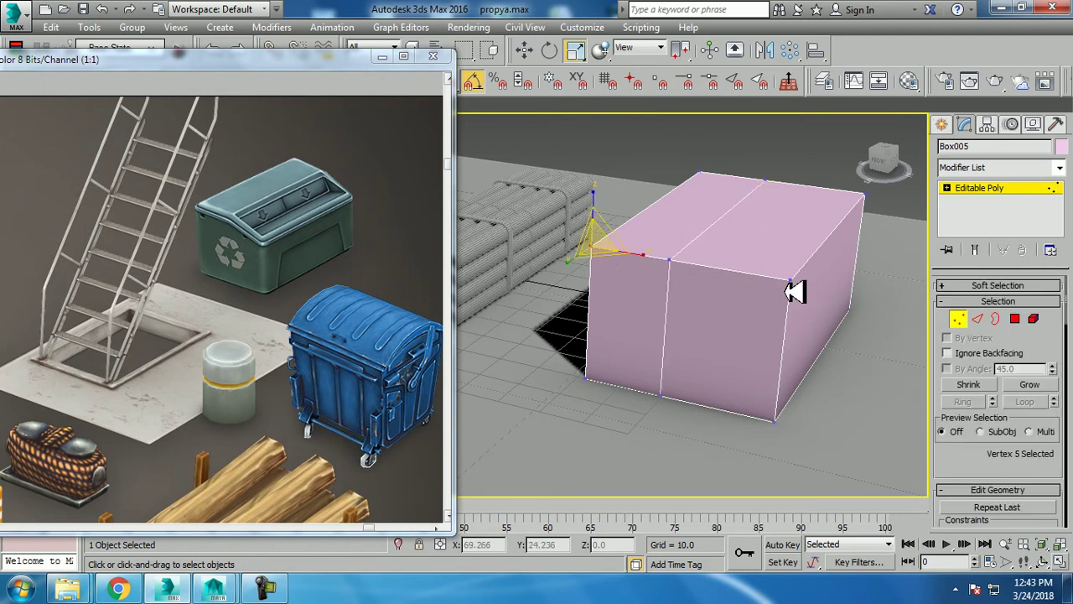
{"action": "left_click", "coordinate": [986, 317]}
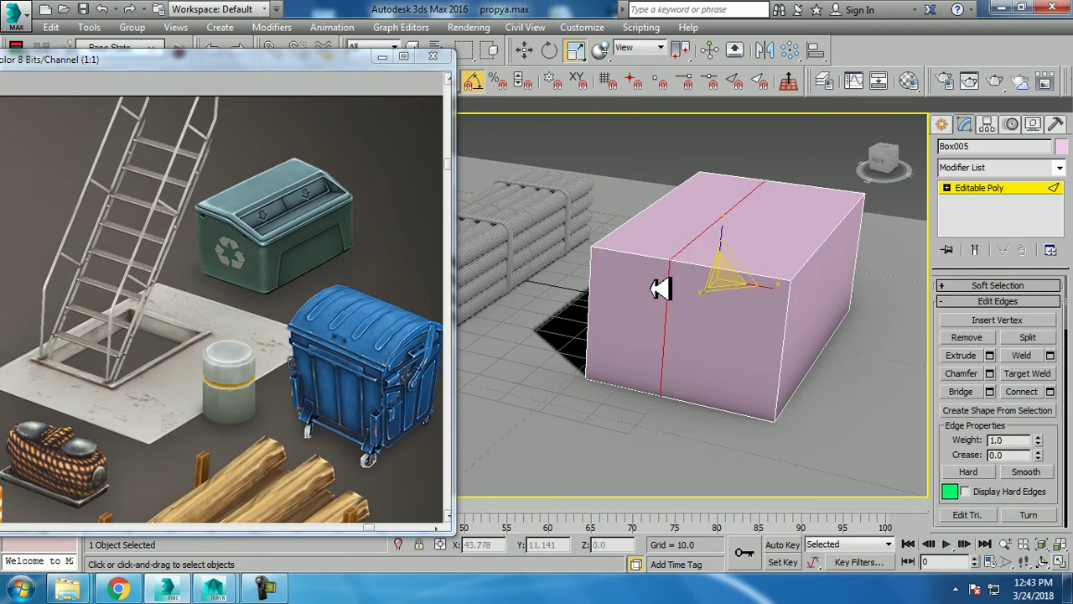
{"action": "key", "text": "4"}
{"action": "left_click", "coordinate": [666, 216]}
{"action": "key", "text": "w"}
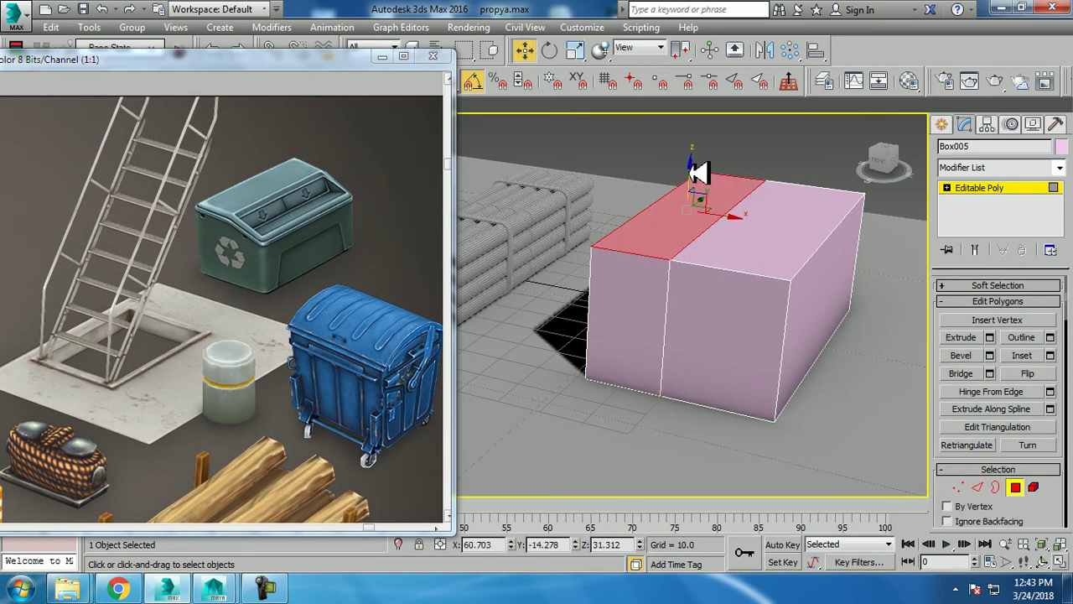
{"action": "left_click_drag", "start_coordinate": [698, 173], "coordinate": [698, 157]}
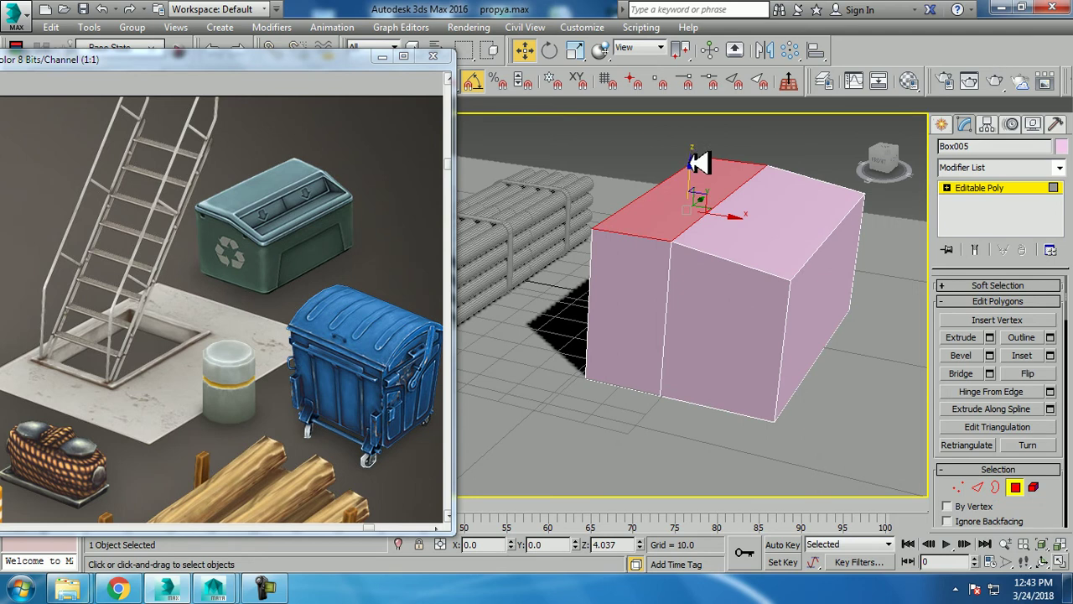
{"action": "left_click_drag", "start_coordinate": [698, 164], "coordinate": [708, 158]}
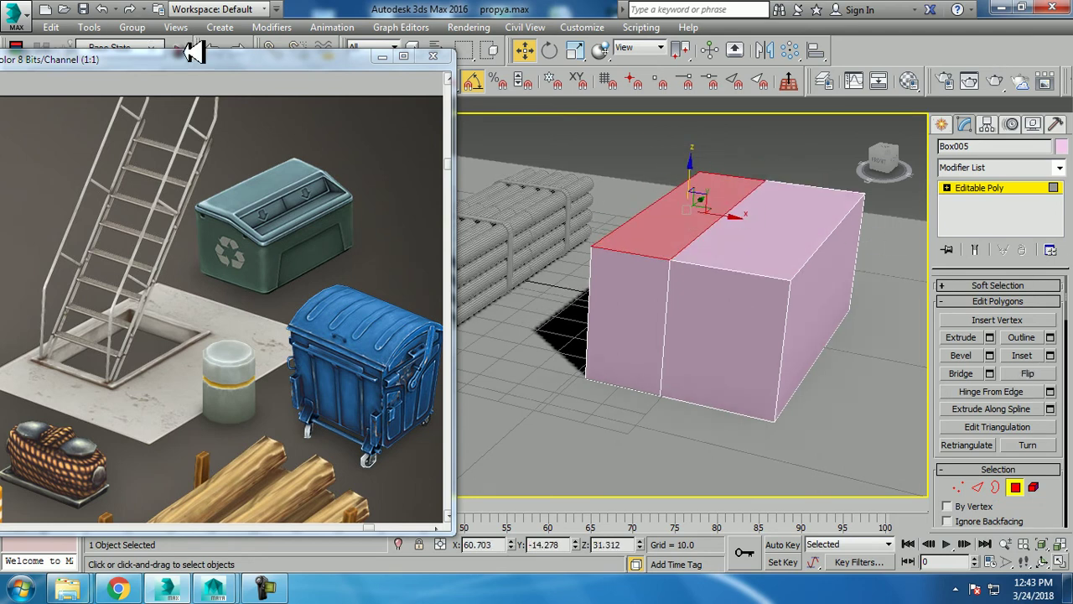
Step: Return Box005 to object level and enable Swift Loop from the Modeling ribbon
{"action": "left_click_drag", "start_coordinate": [193, 52], "coordinate": [124, 96]}
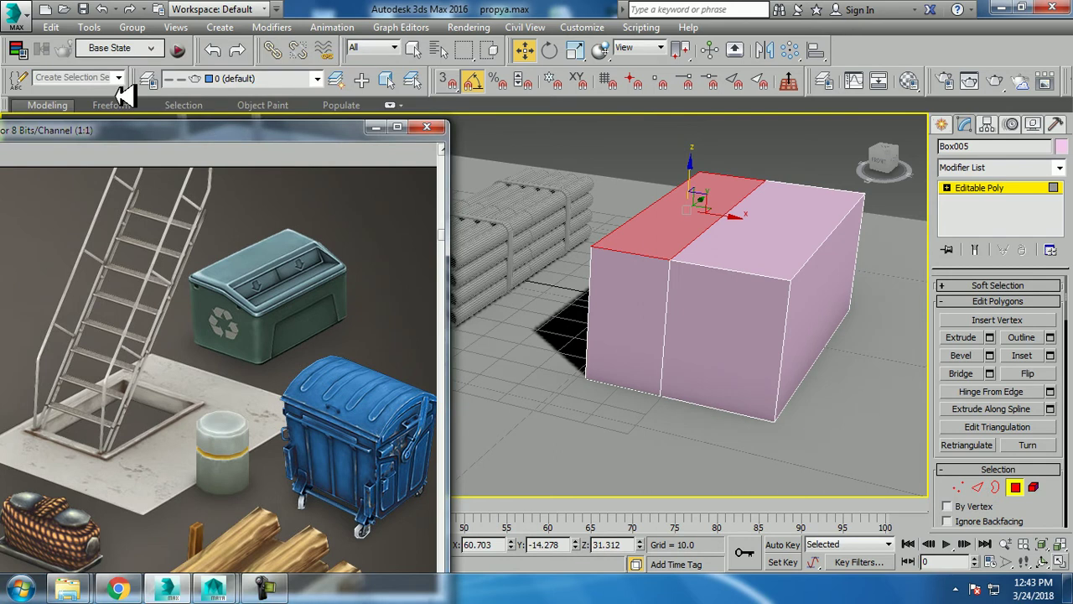
{"action": "left_click", "coordinate": [55, 103]}
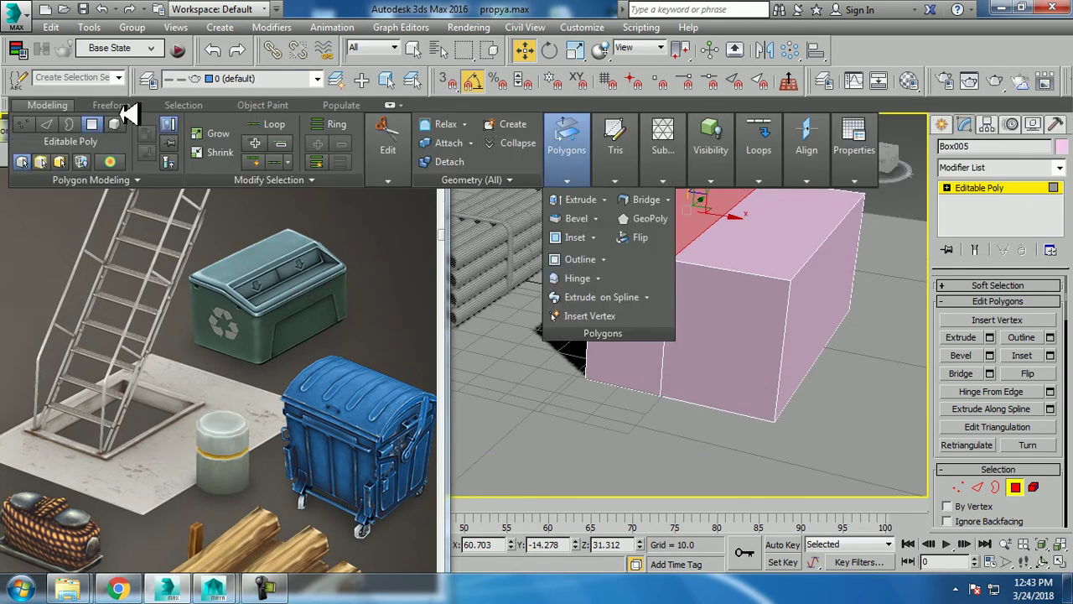
{"action": "left_click", "coordinate": [1006, 188]}
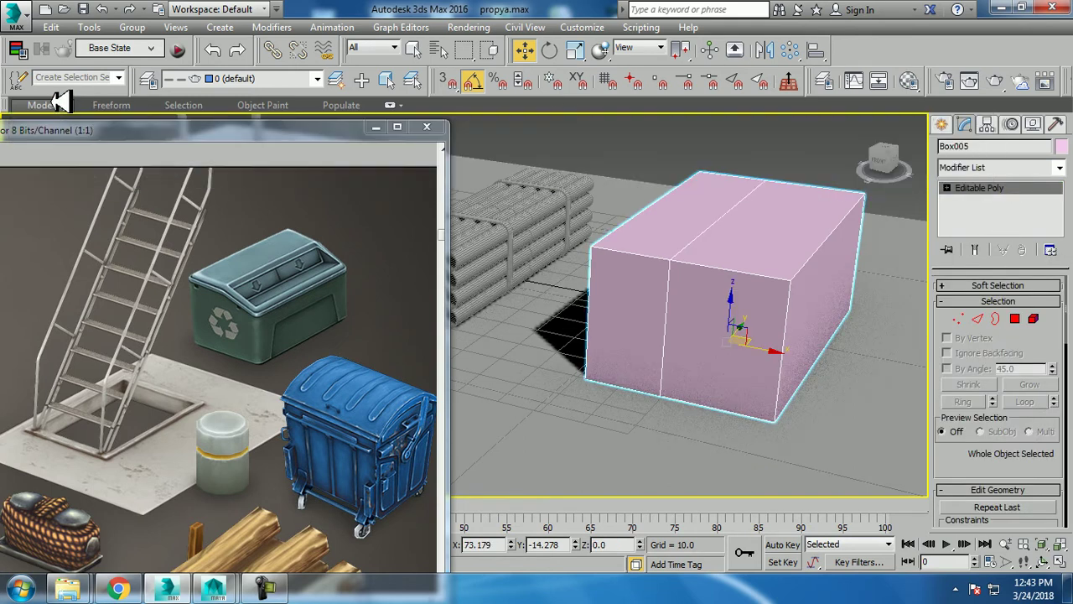
{"action": "left_click", "coordinate": [60, 102]}
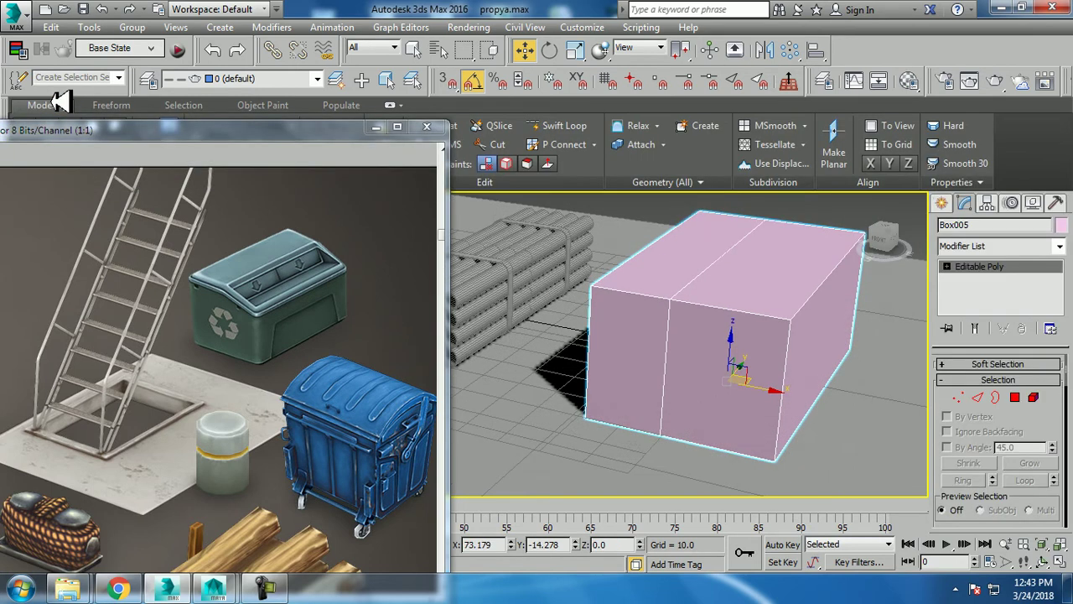
{"action": "left_click", "coordinate": [563, 124]}
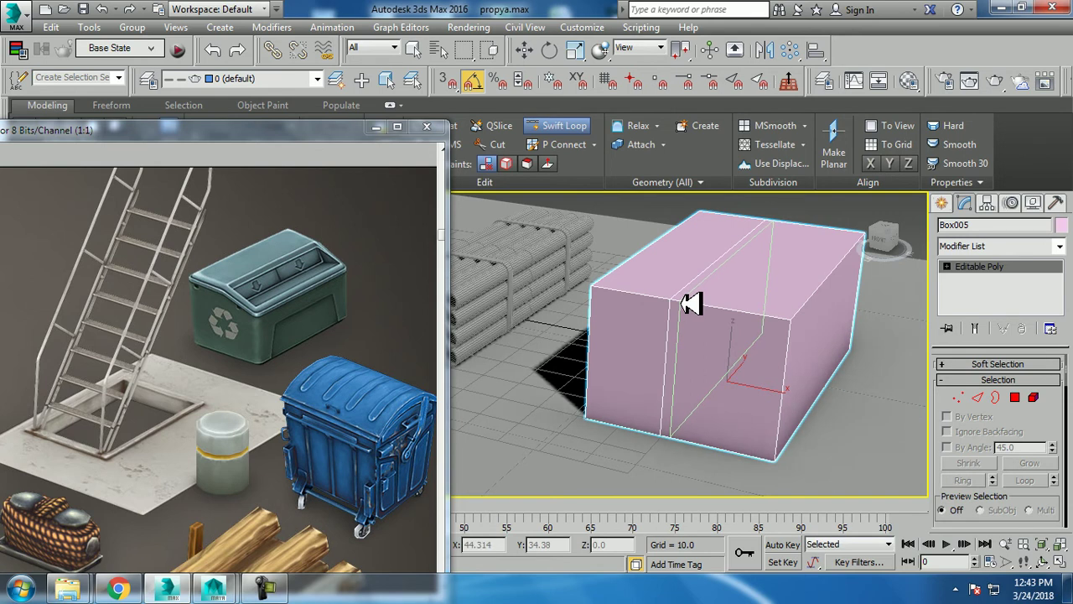
Step: Add a second edge loop beside the first, then nudge the top-left face up
{"action": "left_click", "coordinate": [689, 303]}
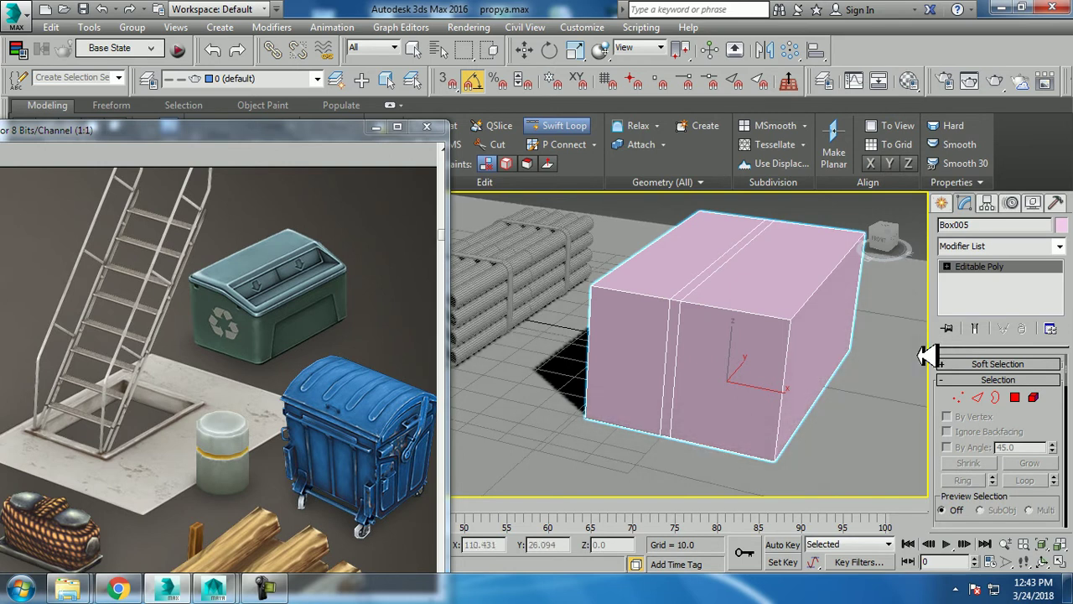
{"action": "key", "text": "w"}
{"action": "key", "text": "4"}
{"action": "left_click", "coordinate": [631, 288]}
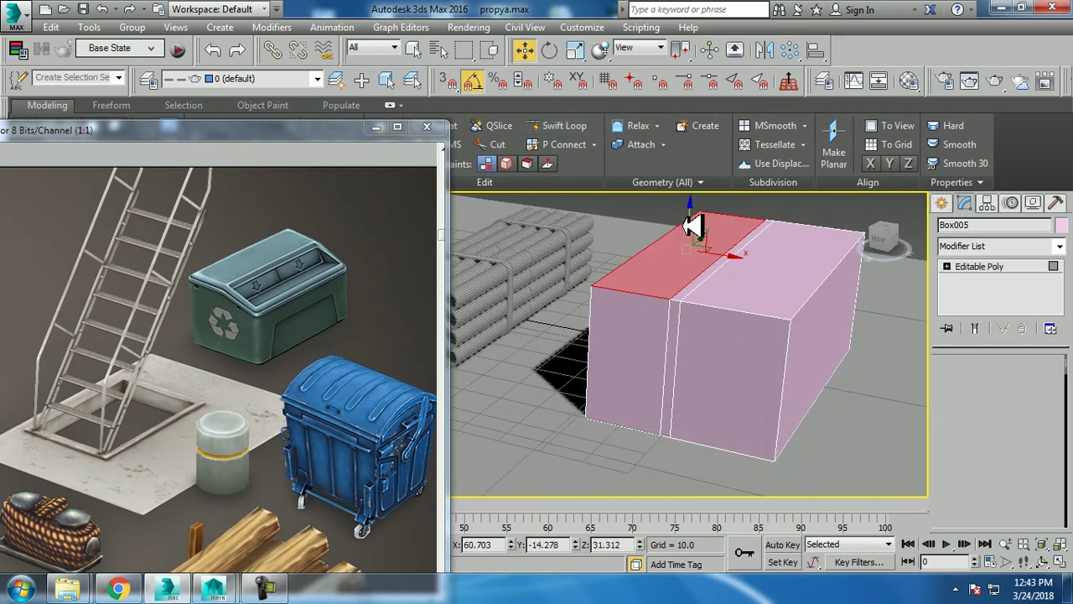
{"action": "left_click_drag", "start_coordinate": [706, 213], "coordinate": [709, 214]}
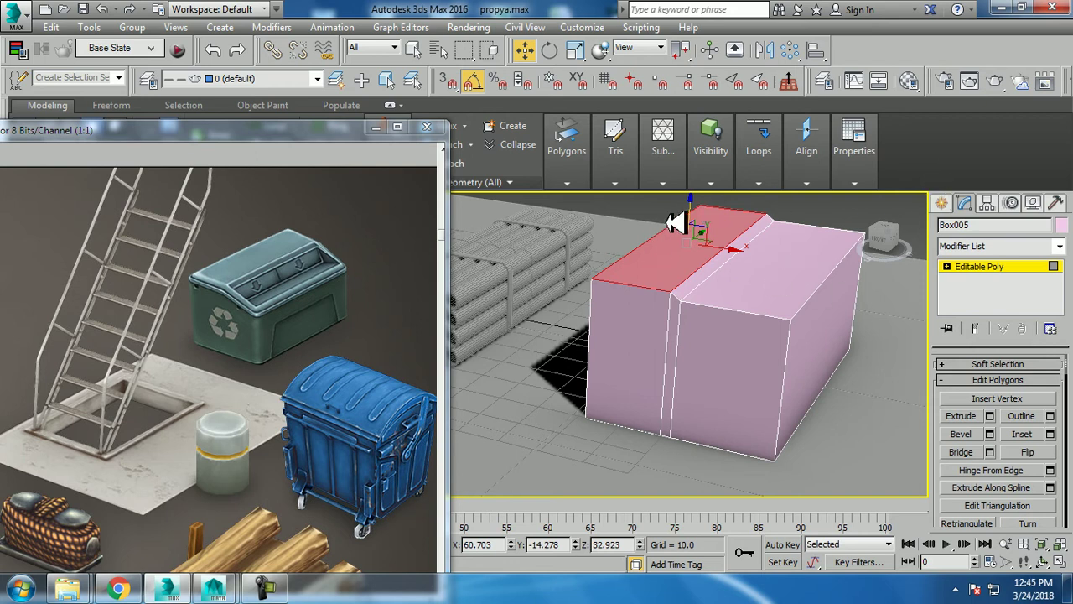
Step: Lower the raised face slightly and inset the top-right face by about 1.7
{"action": "left_click_drag", "start_coordinate": [692, 205], "coordinate": [711, 232]}
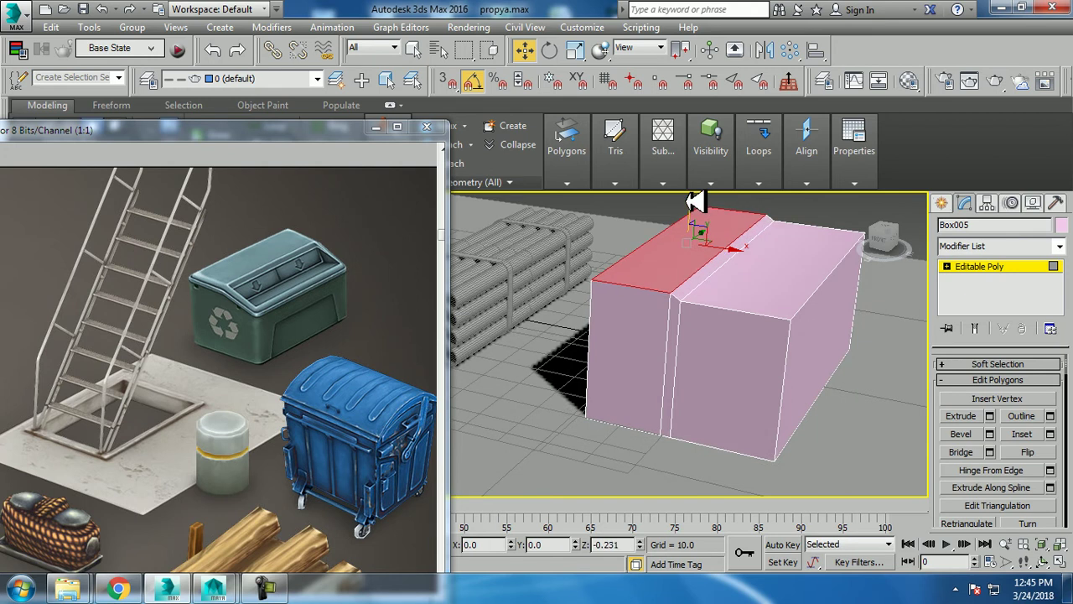
{"action": "left_click", "coordinate": [835, 282]}
{"action": "left_click", "coordinate": [784, 261]}
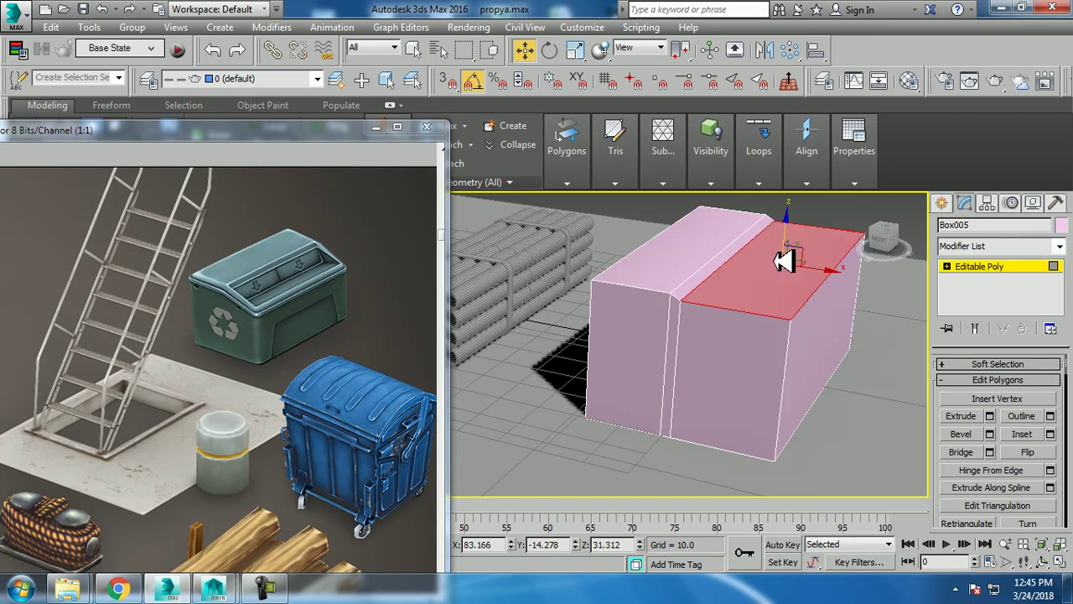
{"action": "left_click", "coordinate": [1050, 434]}
{"action": "left_click_drag", "start_coordinate": [491, 374], "coordinate": [476, 369]}
{"action": "left_click", "coordinate": [473, 398]}
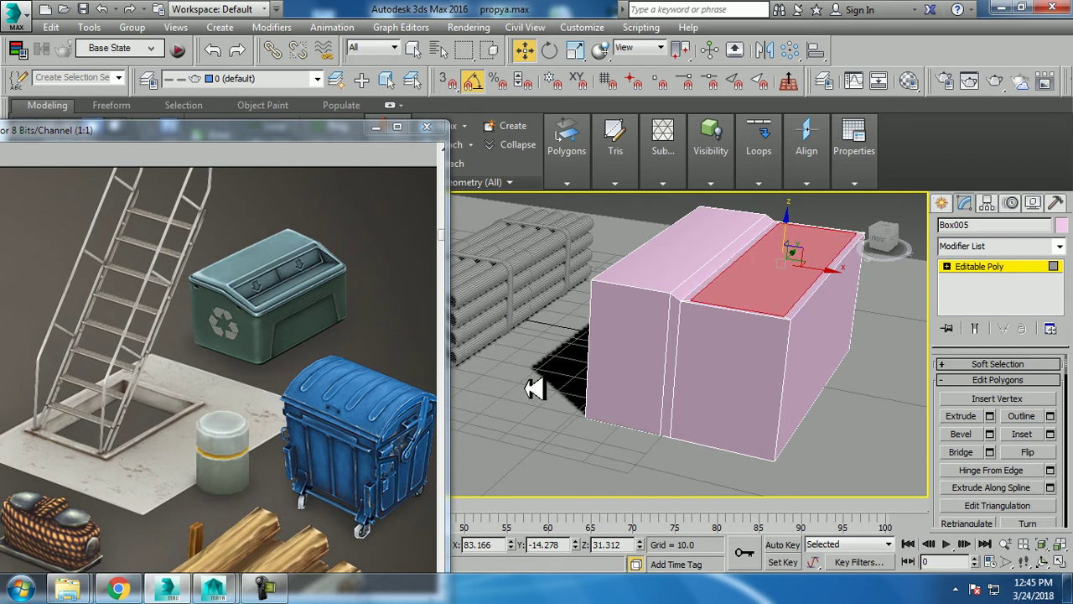
Step: Orbit around the box and hide the pointer in the screen recorder
{"action": "middle_click_drag", "start_coordinate": [694, 325], "coordinate": [673, 335], "text": "alt"}
{"action": "left_click_drag", "start_coordinate": [881, 243], "coordinate": [872, 247]}
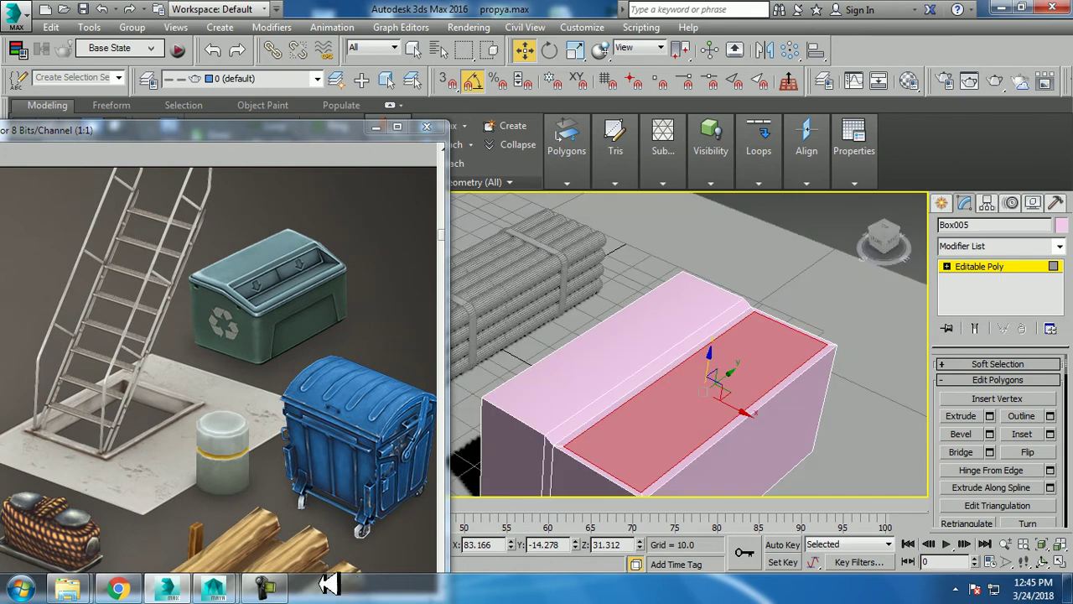
{"action": "left_click", "coordinate": [869, 471]}
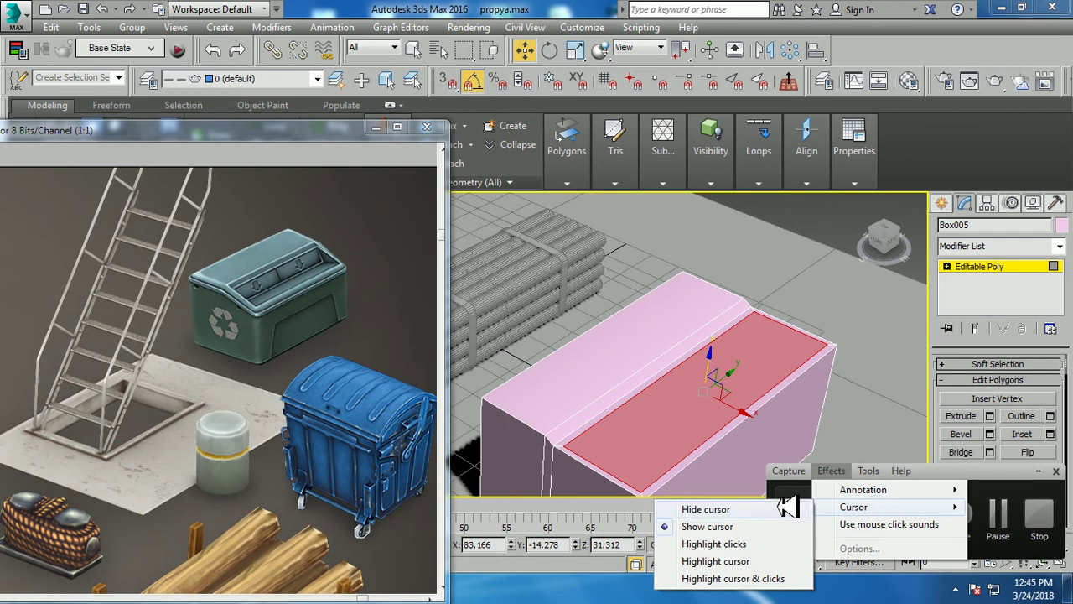
{"action": "left_click", "coordinate": [704, 508]}
{"action": "left_click_drag", "start_coordinate": [884, 242], "coordinate": [882, 243]}
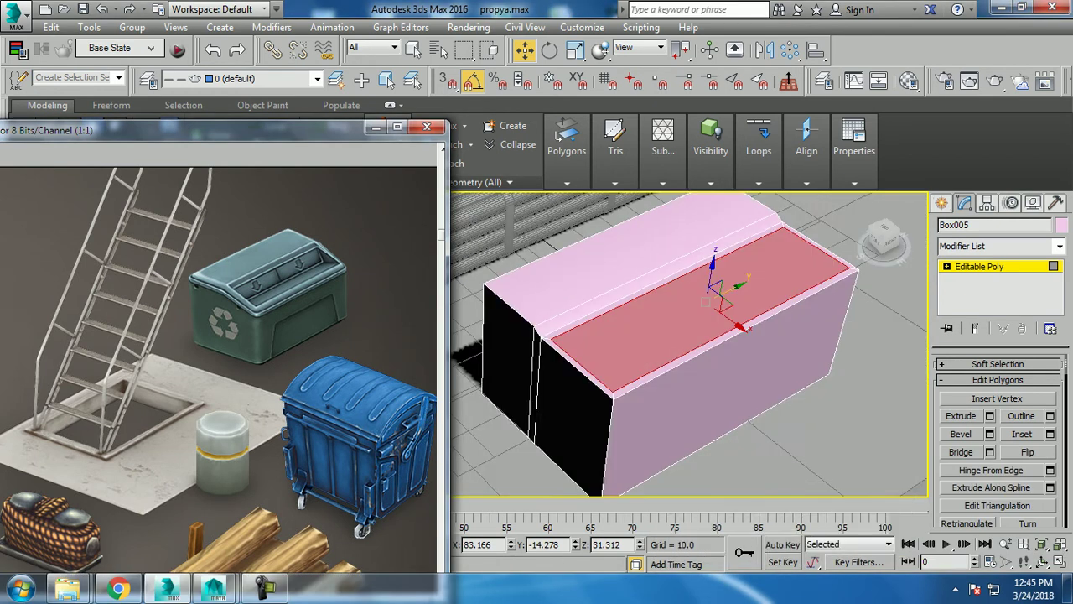
{"action": "key", "text": "r"}
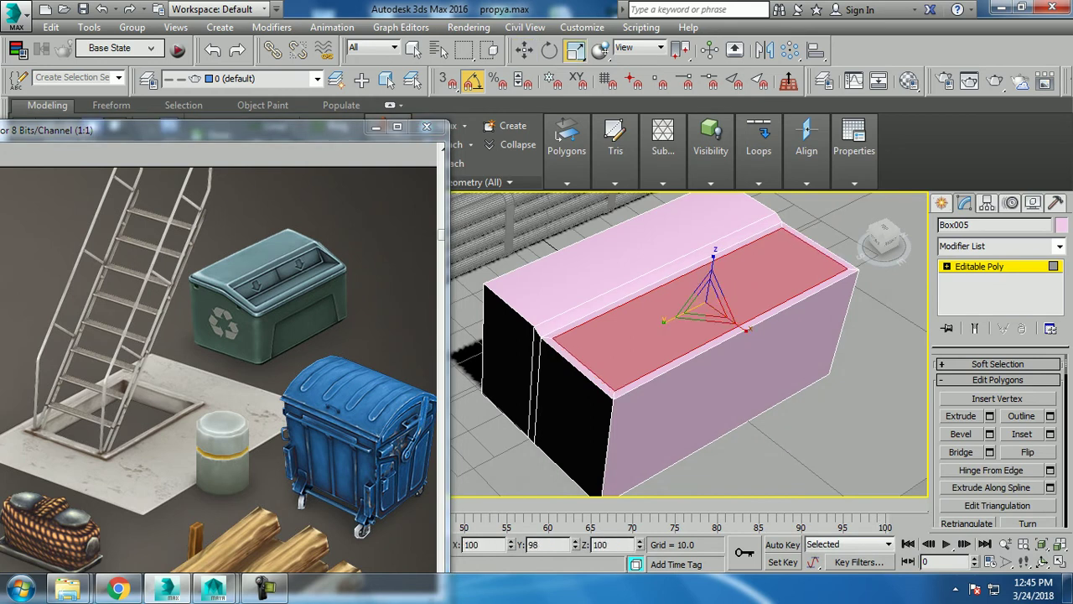
{"action": "middle_click_drag", "start_coordinate": [710, 312], "coordinate": [712, 290], "text": "alt"}
{"action": "scroll", "coordinate": [711, 302], "scroll_direction": "up", "scroll_amount": 3}
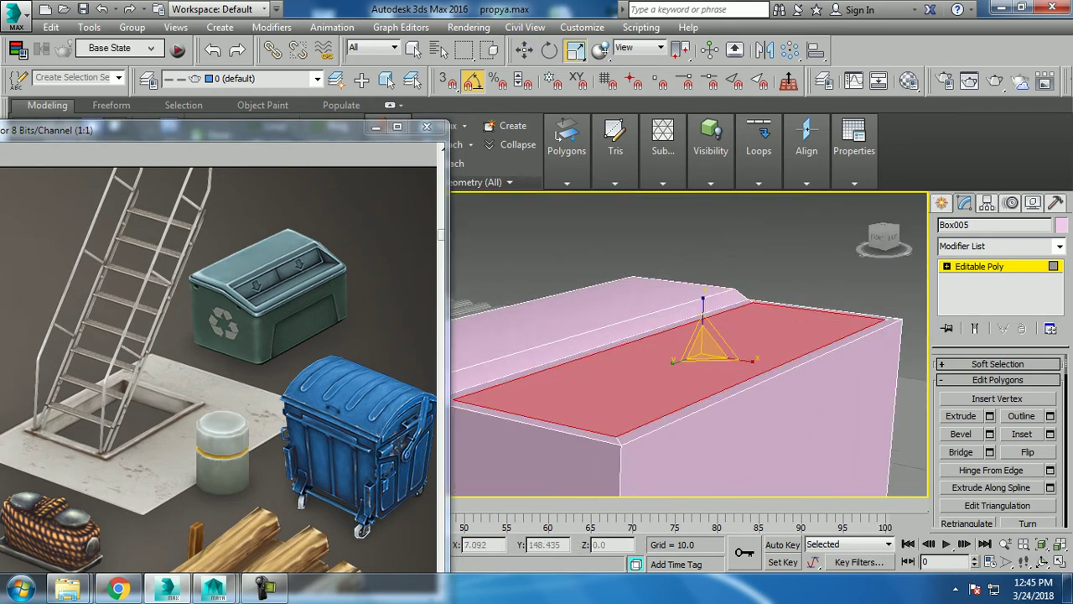
{"action": "key", "text": "w"}
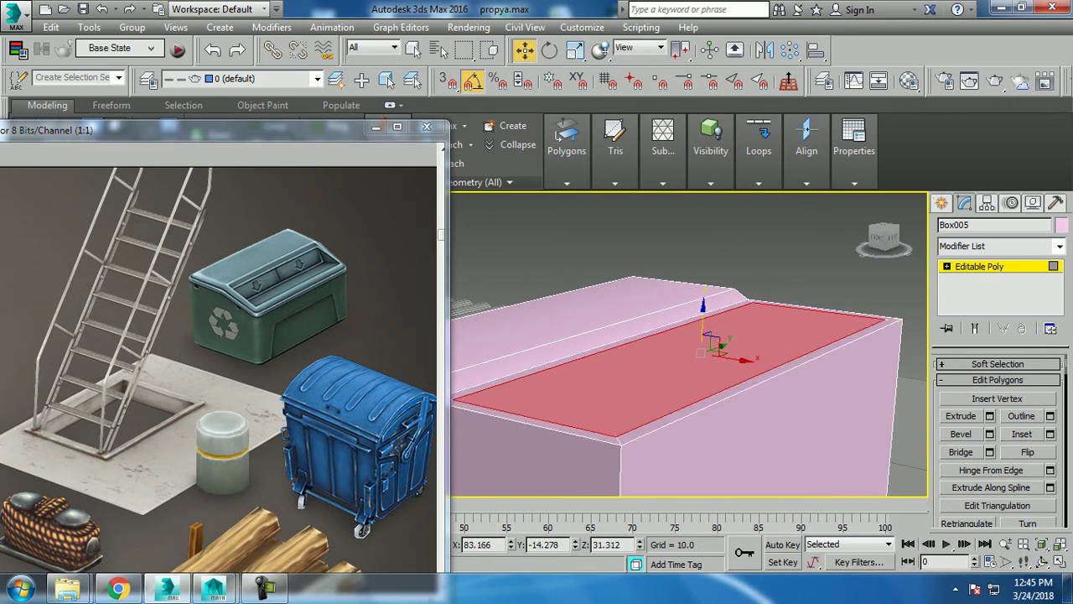
Step: Bevel the top face with height -1.955 and outline -1.0
{"action": "left_click", "coordinate": [989, 434]}
{"action": "mouse_move", "coordinate": [495, 375]}
{"action": "left_mouse_down"}
{"action": "mouse_move", "coordinate": [476, 376]}
{"action": "mouse_move", "coordinate": [476, 394]}
{"action": "left_mouse_up"}
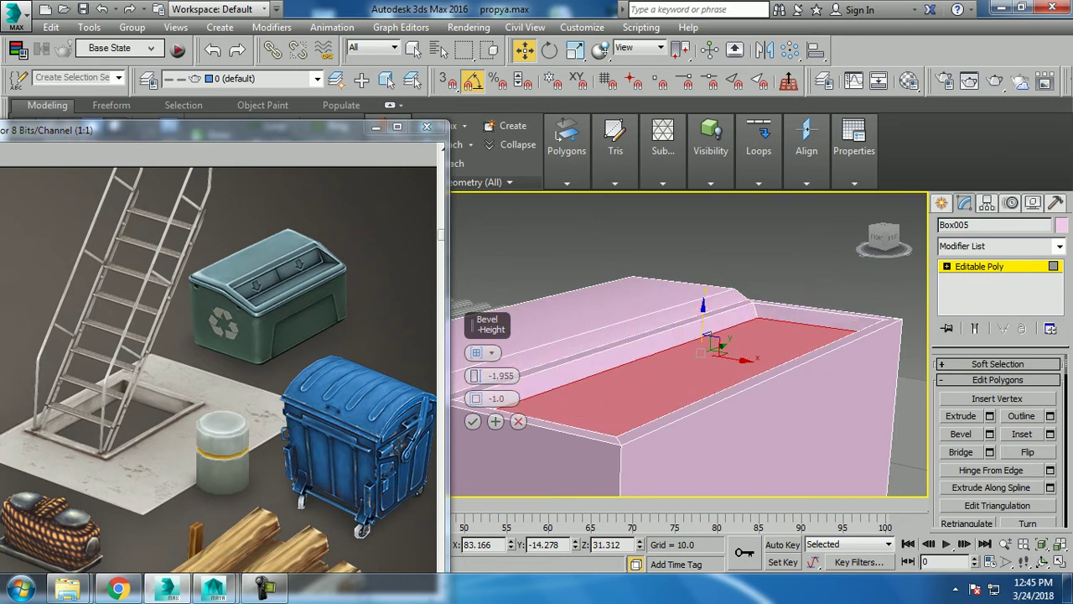
{"action": "middle_click_drag", "start_coordinate": [587, 336], "coordinate": [604, 311], "text": "alt"}
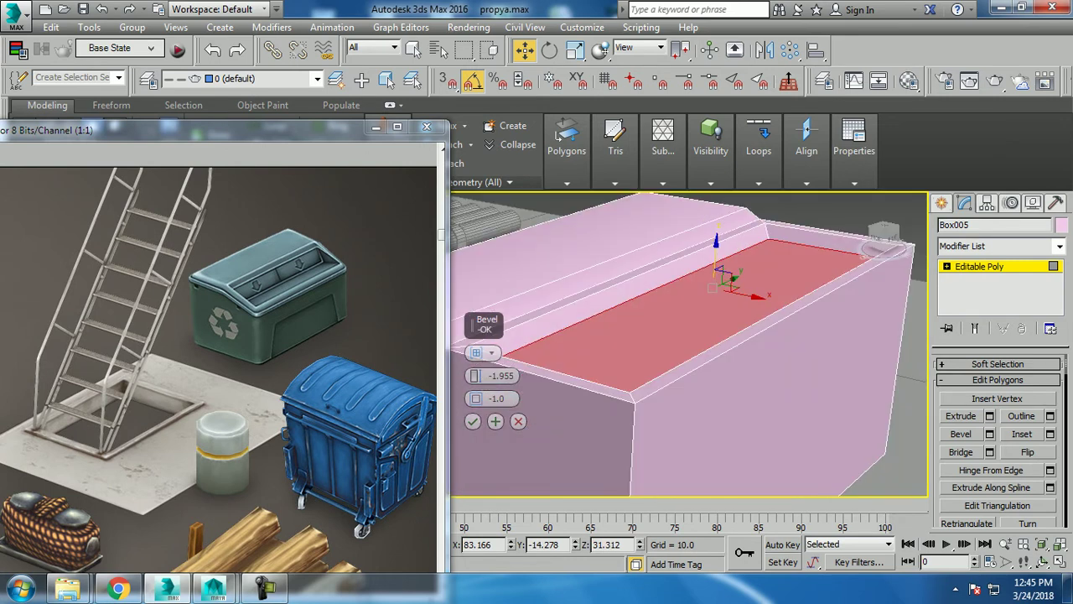
{"action": "left_click", "coordinate": [472, 421]}
{"action": "middle_click_drag", "start_coordinate": [472, 420], "coordinate": [478, 453], "text": "alt"}
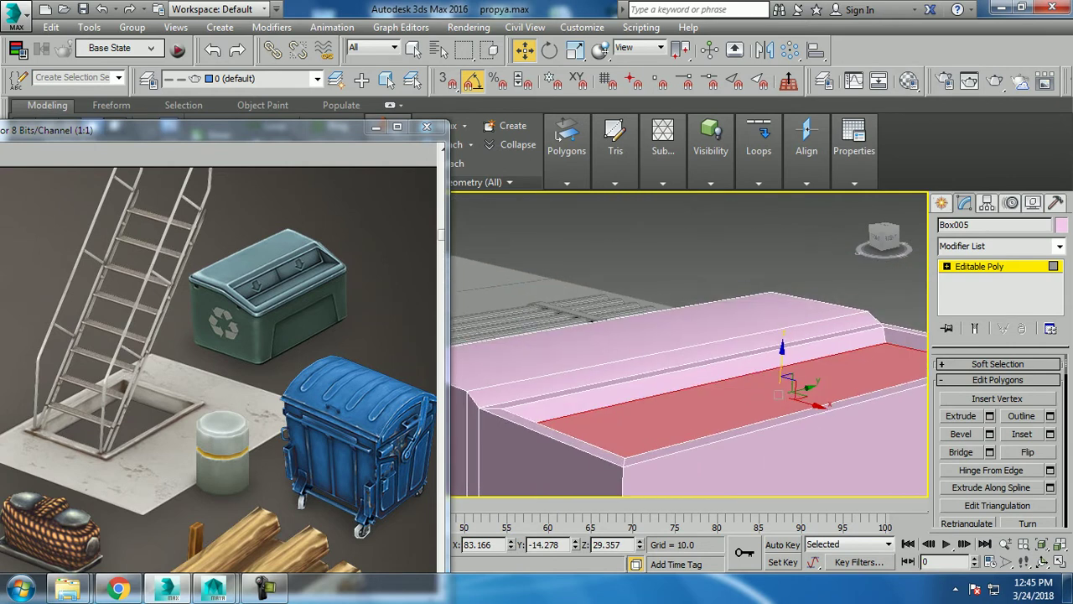
Step: Raise the back top face a little higher
{"action": "mouse_move", "coordinate": [662, 390]}
{"action": "middle_mouse_down", "text": "alt"}
{"action": "mouse_move", "coordinate": [729, 392]}
{"action": "mouse_move", "coordinate": [712, 379]}
{"action": "mouse_move", "coordinate": [737, 382]}
{"action": "mouse_move", "coordinate": [771, 360]}
{"action": "middle_mouse_up", "text": "alt"}
{"action": "left_click_drag", "start_coordinate": [697, 319], "coordinate": [698, 302]}
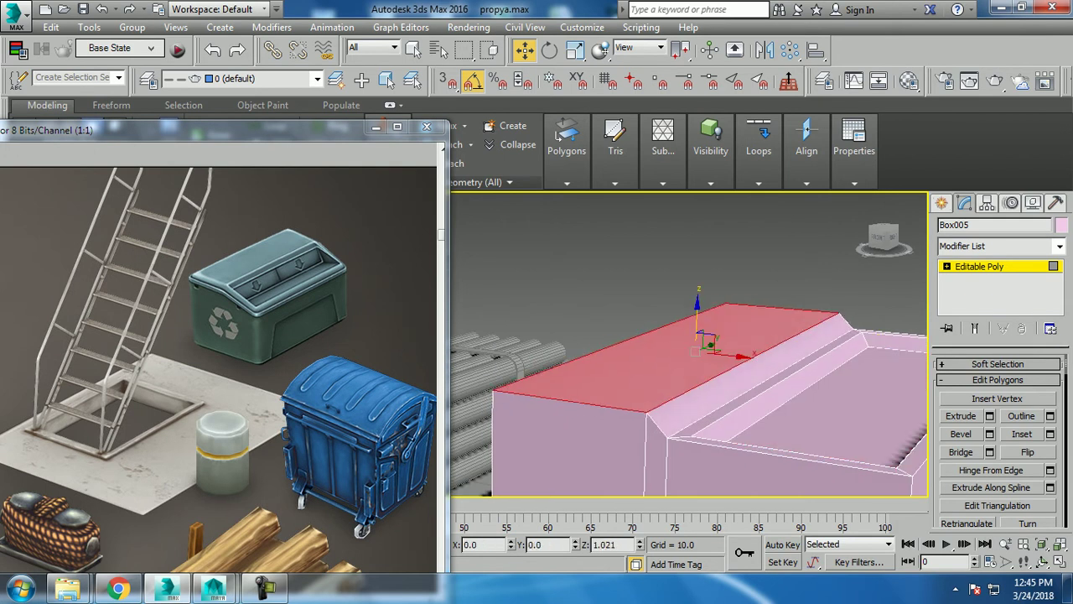
{"action": "mouse_move", "coordinate": [697, 319]}
{"action": "middle_mouse_down", "text": "alt"}
{"action": "mouse_move", "coordinate": [701, 335]}
{"action": "mouse_move", "coordinate": [755, 352]}
{"action": "middle_mouse_up", "text": "alt"}
Step: Sink the front top face down to Z 26.918 to deepen the tray
{"action": "left_click", "coordinate": [839, 403]}
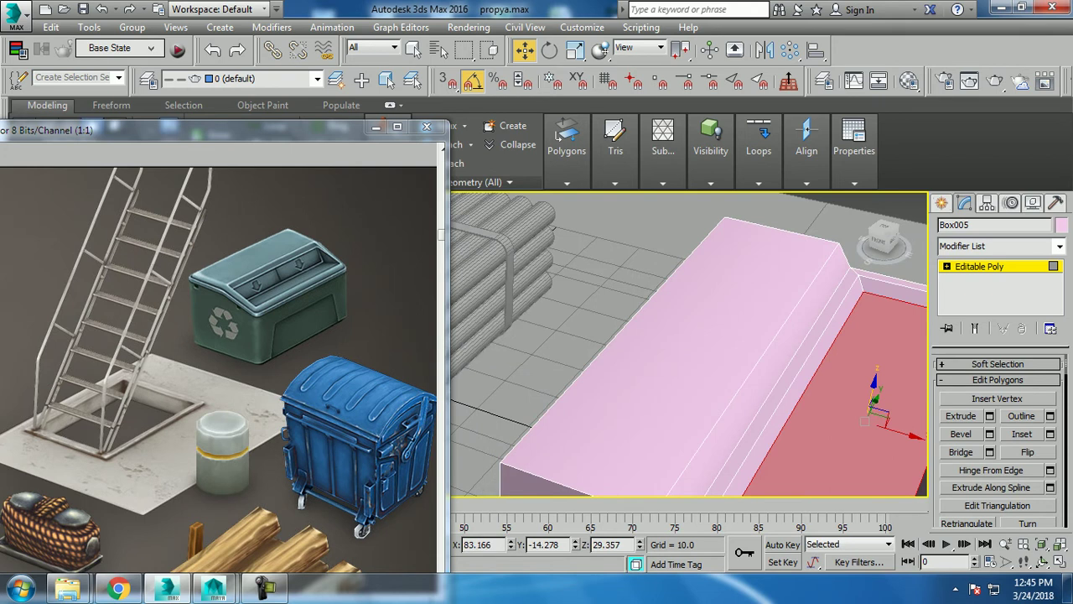
{"action": "key", "text": "r"}
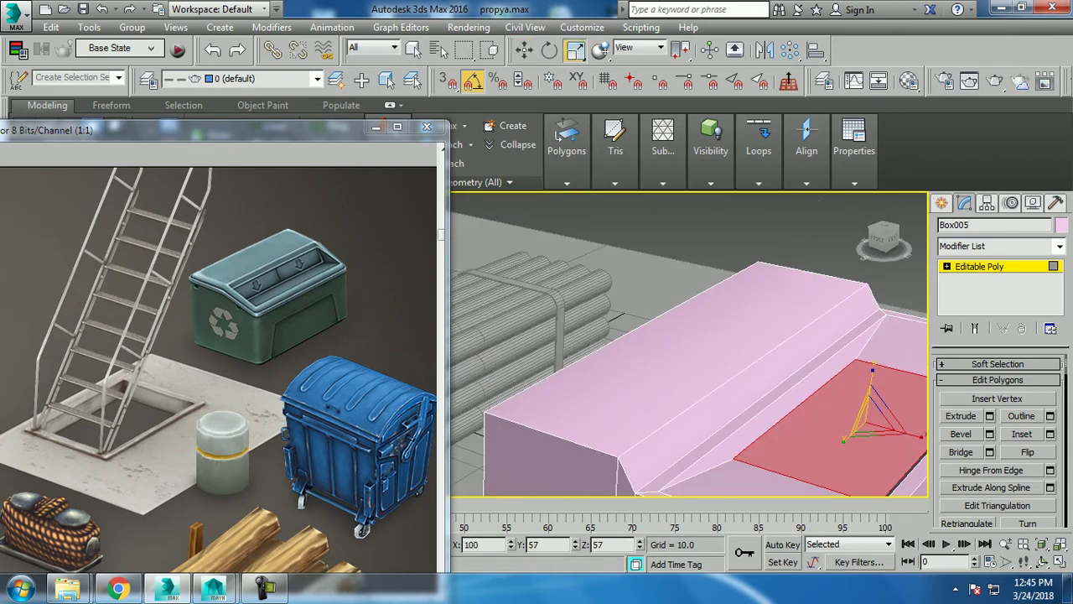
{"action": "key", "text": "w"}
{"action": "mouse_move", "coordinate": [838, 402]}
{"action": "middle_mouse_down", "text": "alt"}
{"action": "mouse_move", "coordinate": [848, 394]}
{"action": "mouse_move", "coordinate": [754, 352]}
{"action": "mouse_move", "coordinate": [772, 398]}
{"action": "middle_mouse_up", "text": "alt"}
{"action": "scroll", "coordinate": [688, 336], "scroll_direction": "down", "scroll_amount": 3}
{"action": "left_click_drag", "start_coordinate": [810, 370], "coordinate": [810, 376]}
{"action": "scroll", "coordinate": [818, 379], "scroll_direction": "up", "scroll_amount": 1}
{"action": "scroll", "coordinate": [815, 383], "scroll_direction": "up", "scroll_amount": 2}
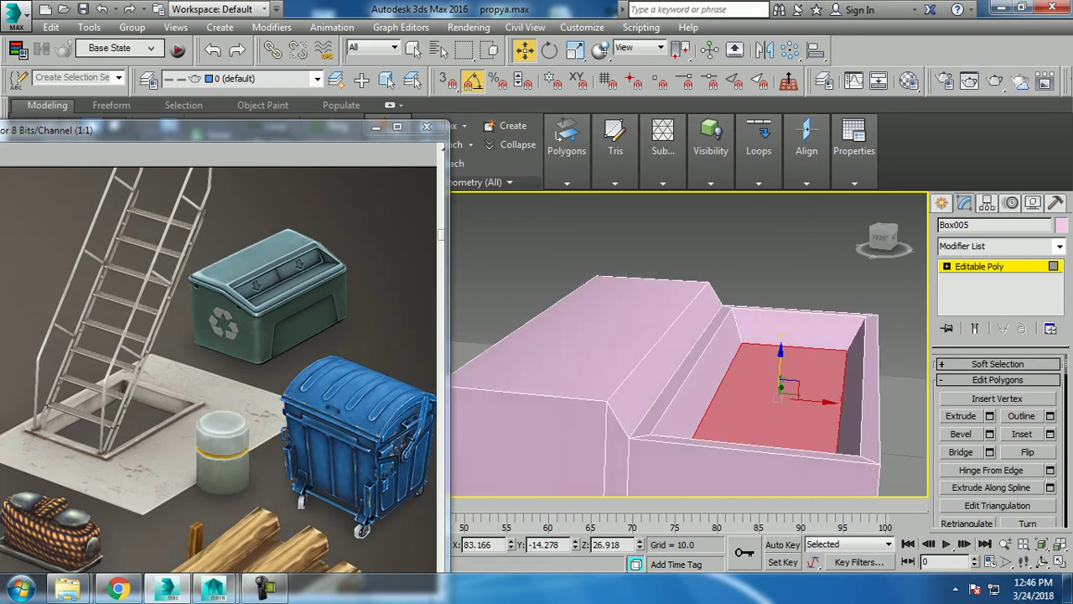
{"action": "scroll", "coordinate": [815, 384], "scroll_direction": "up", "scroll_amount": 1}
{"action": "scroll", "coordinate": [813, 388], "scroll_direction": "up", "scroll_amount": 1}
{"action": "mouse_move", "coordinate": [813, 387]}
{"action": "middle_mouse_down", "text": "alt"}
{"action": "mouse_move", "coordinate": [842, 366]}
{"action": "mouse_move", "coordinate": [849, 329]}
{"action": "middle_mouse_up", "text": "alt"}
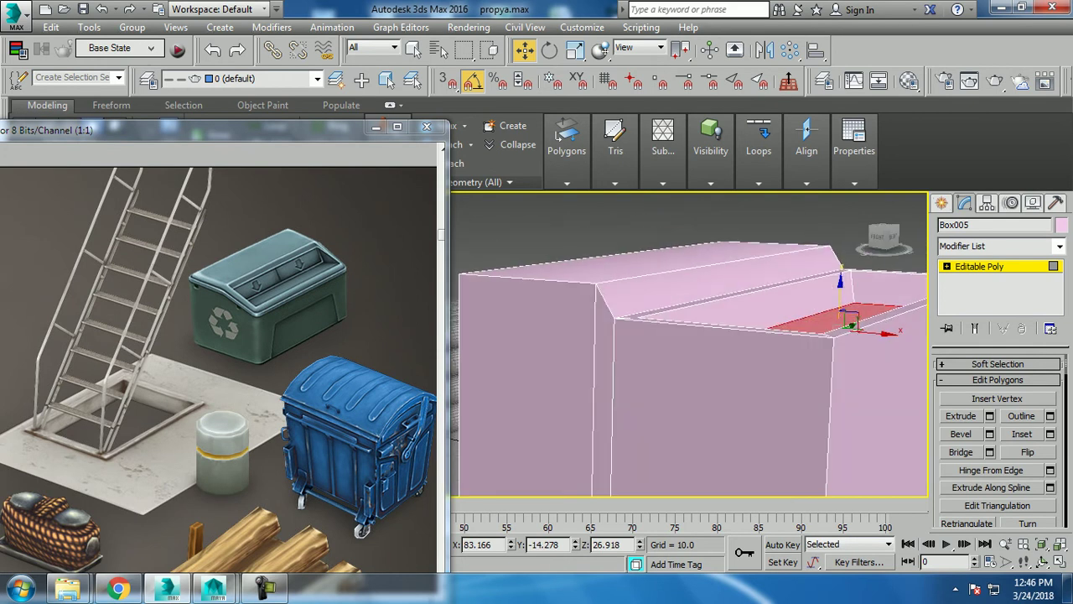
Step: Insert a Swift Loop just below the top of Box005's sides
{"action": "key", "text": "4"}
{"action": "left_click", "coordinate": [563, 125]}
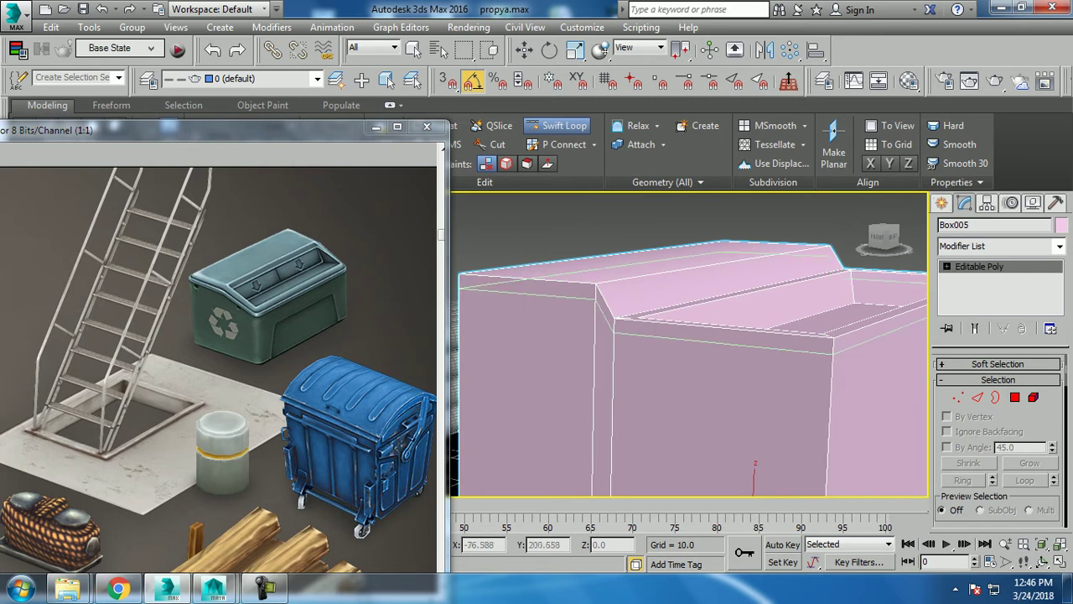
{"action": "right_click", "coordinate": [653, 336]}
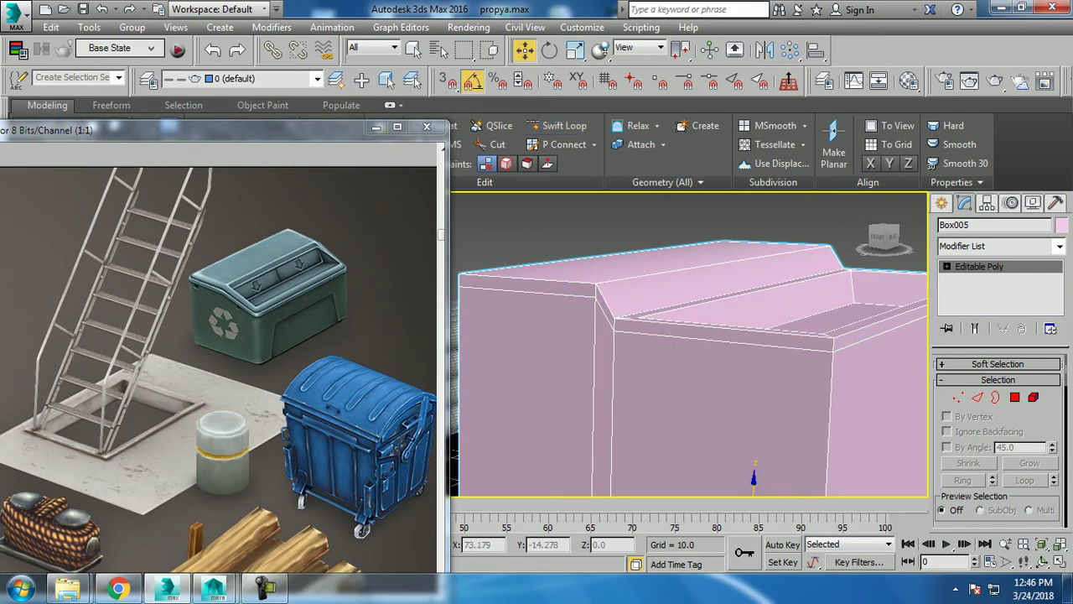
{"action": "middle_click_drag", "start_coordinate": [654, 335], "coordinate": [637, 394], "text": "alt"}
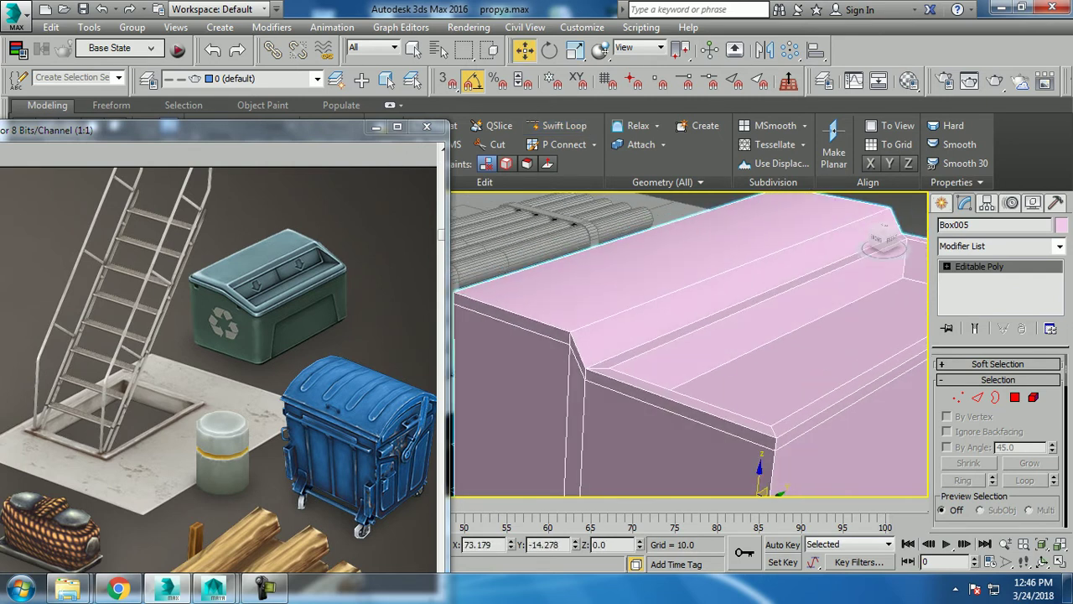
Step: In Polygon mode, select the thin band of faces above the new loop
{"action": "left_click", "coordinate": [977, 398]}
{"action": "double_click", "coordinate": [679, 412]}
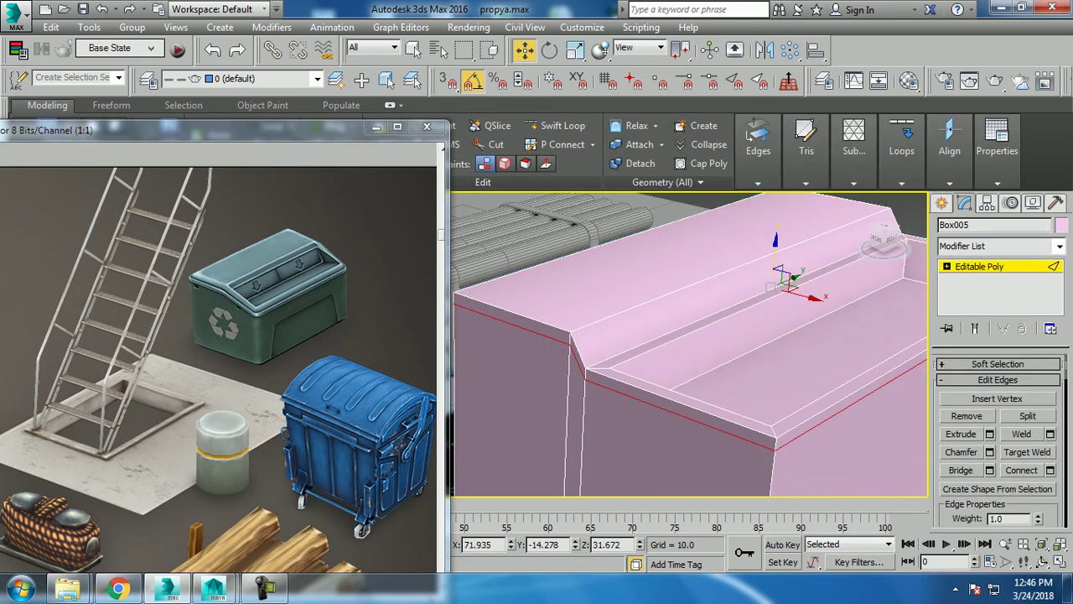
{"action": "left_click", "coordinate": [788, 429]}
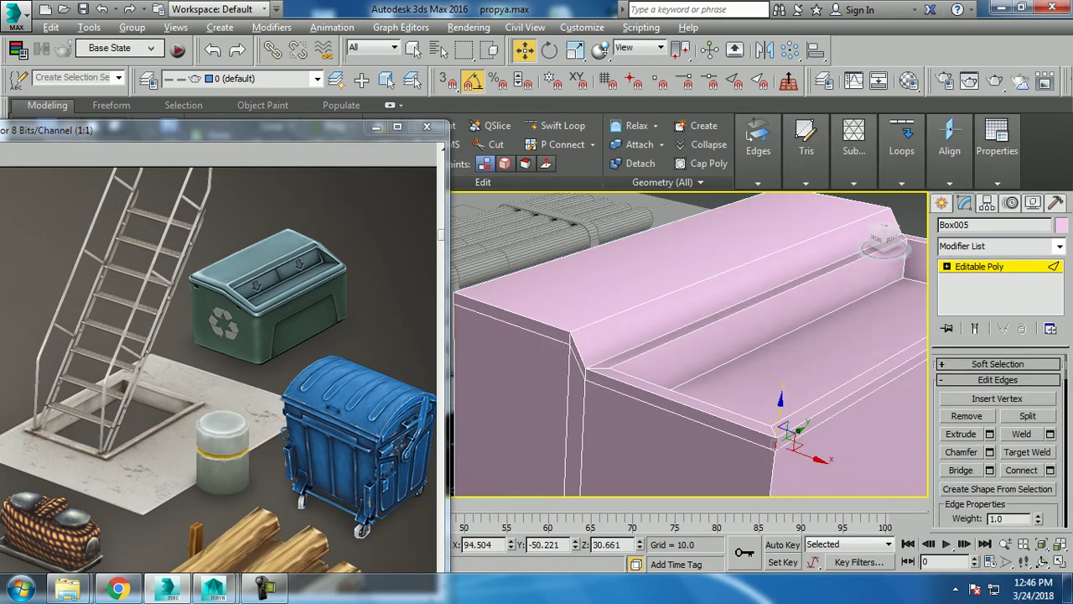
{"action": "scroll", "coordinate": [998, 419], "scroll_direction": "up", "scroll_amount": 3}
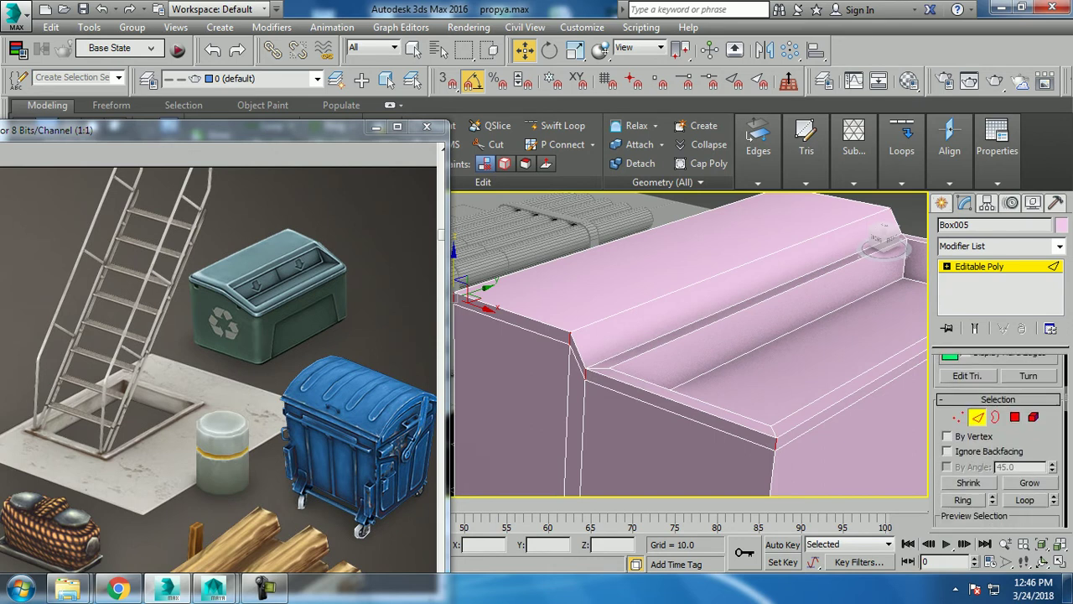
{"action": "left_click", "coordinate": [1014, 416]}
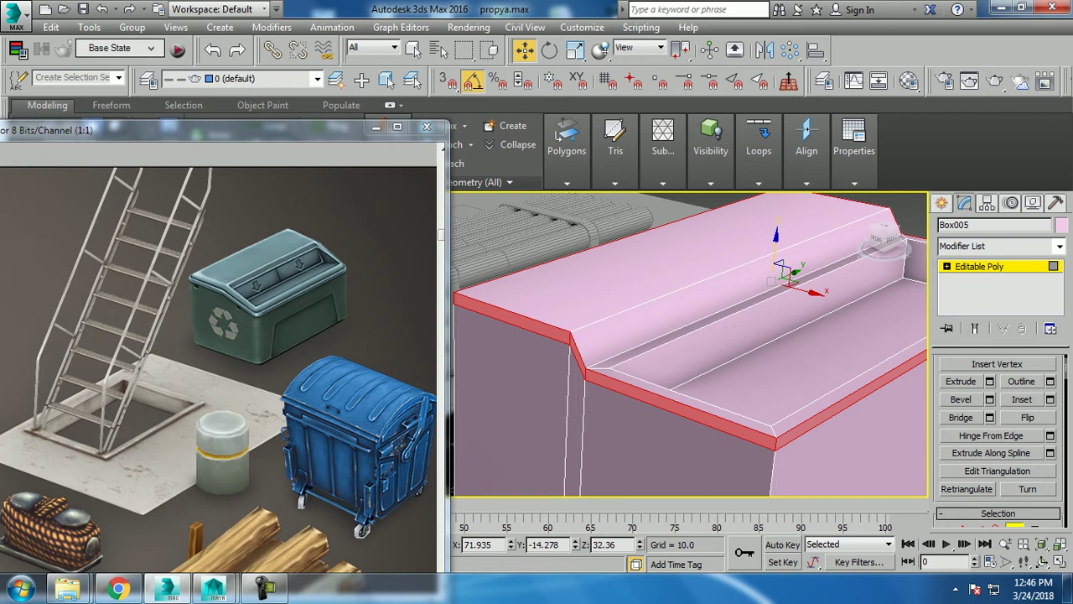
Step: Extrude the rim band by Local Normal with a height of about 1.139
{"action": "left_click", "coordinate": [989, 382]}
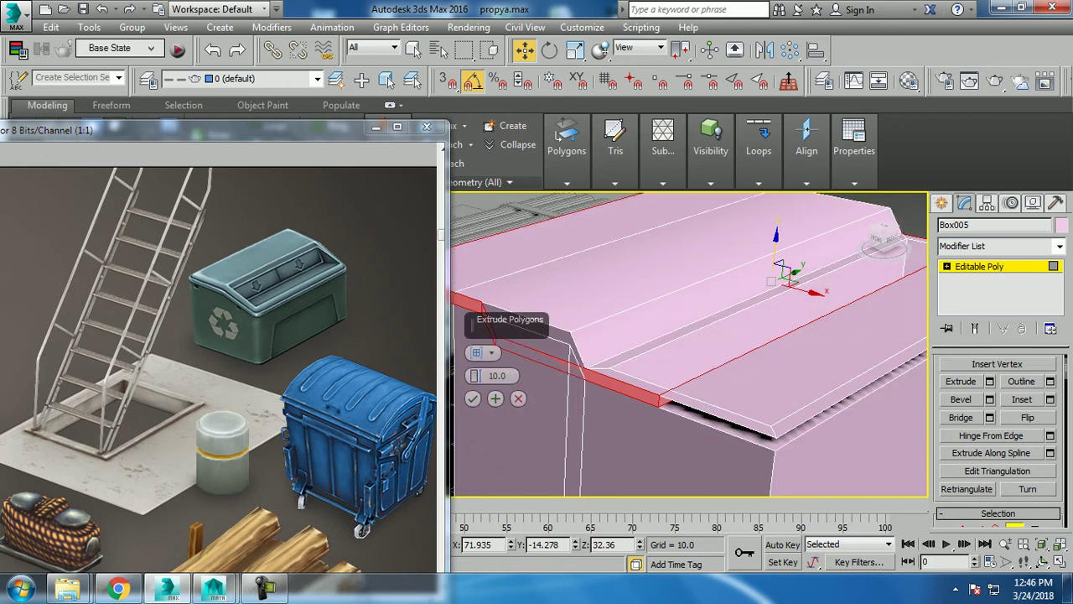
{"action": "left_click", "coordinate": [490, 352]}
{"action": "left_click", "coordinate": [524, 373]}
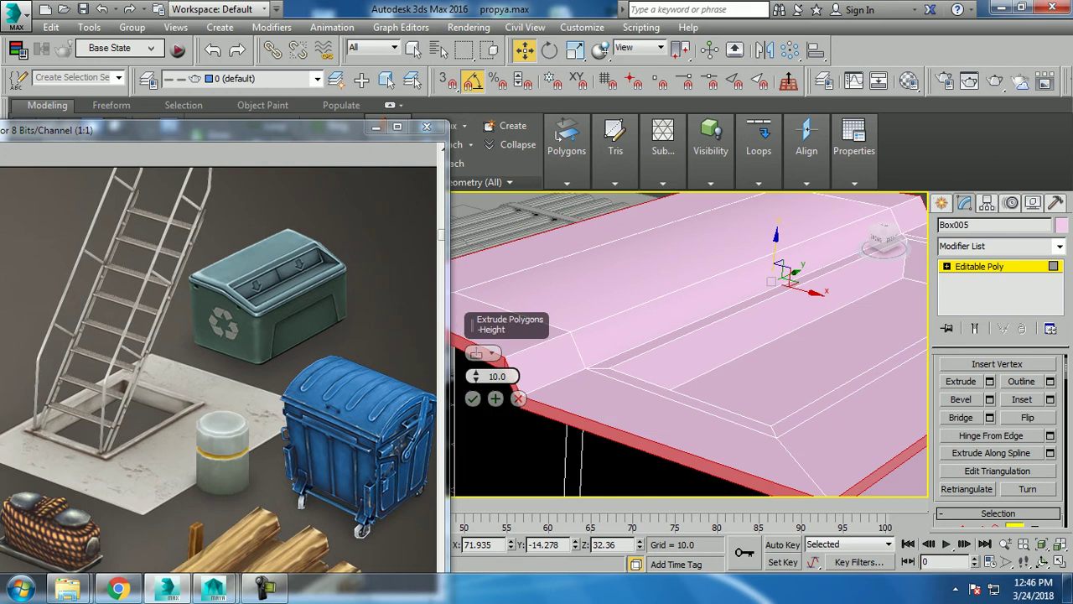
{"action": "left_click_drag", "start_coordinate": [475, 375], "coordinate": [475, 394]}
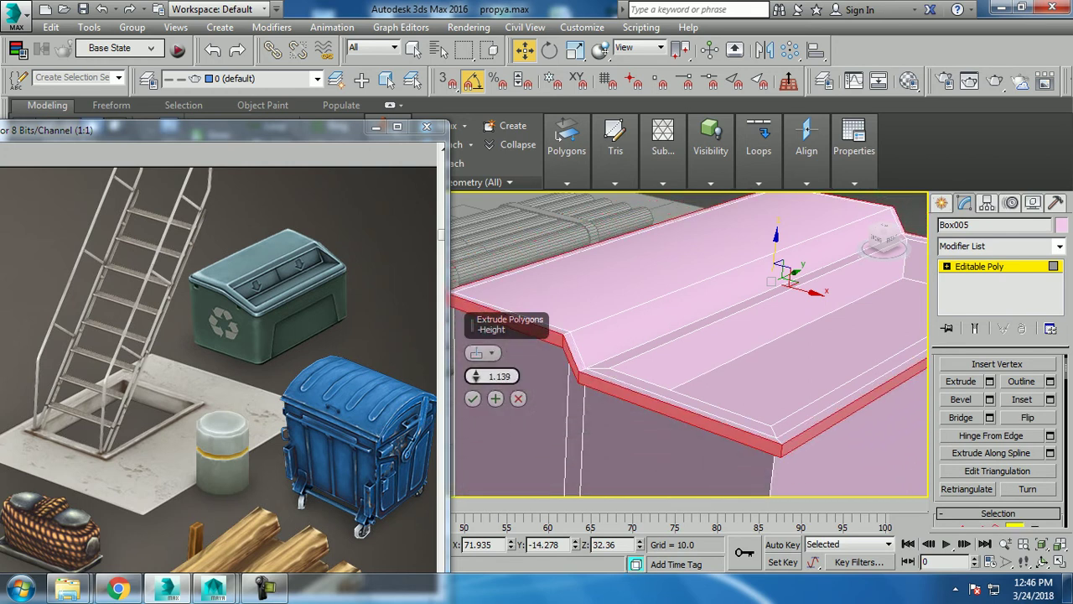
{"action": "left_click", "coordinate": [473, 398]}
Step: Scale the extruded rim down in Z to flatten it, then deselect
{"action": "key", "text": "r"}
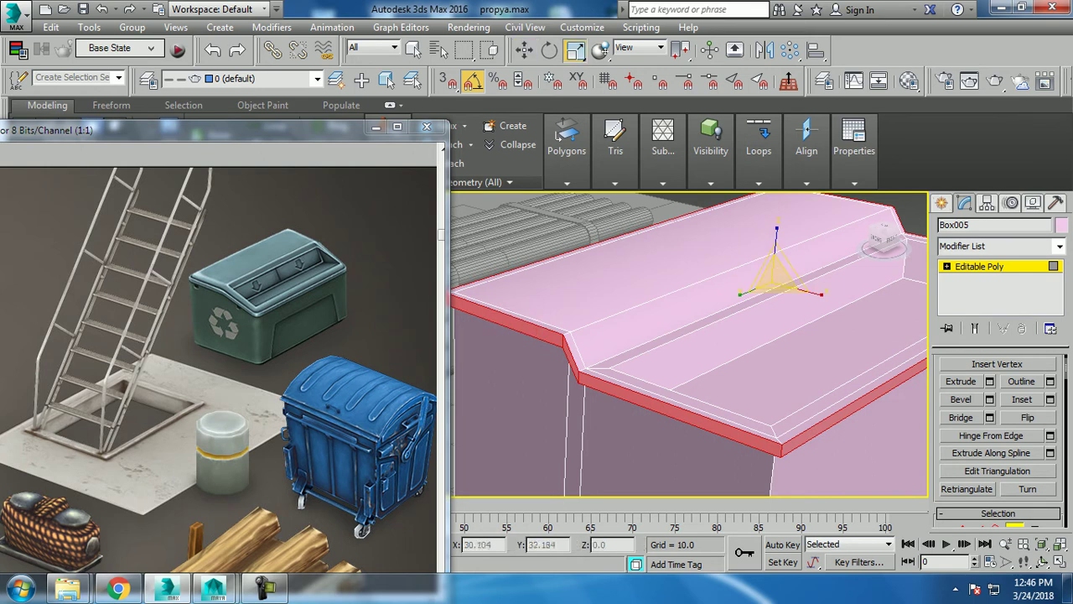
{"action": "left_click_drag", "start_coordinate": [777, 267], "coordinate": [777, 285]}
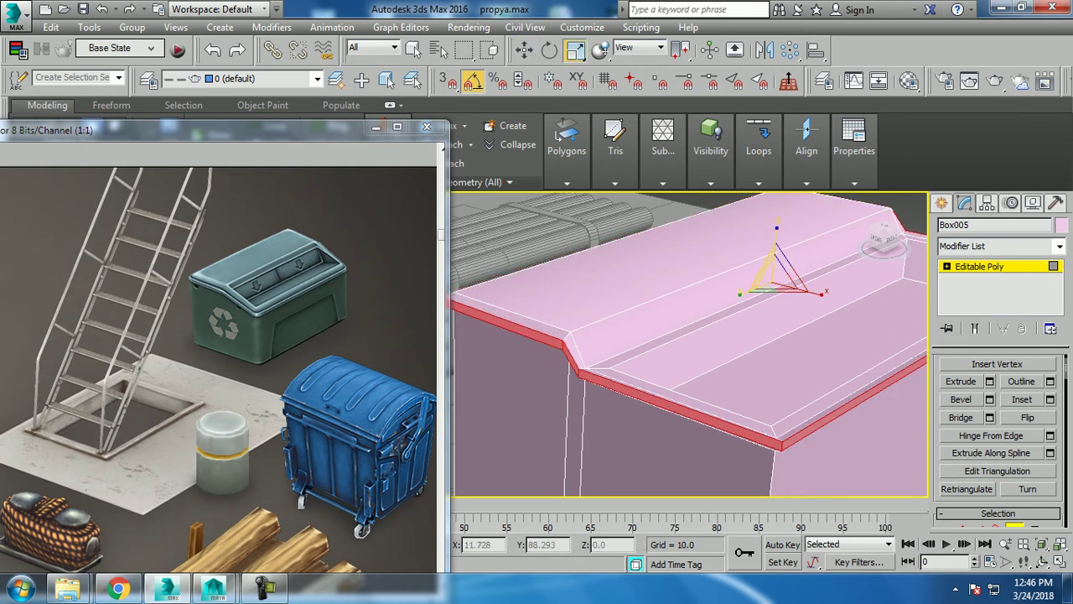
{"action": "key", "text": "ctrl+d"}
{"action": "scroll", "coordinate": [688, 344], "scroll_direction": "down", "scroll_amount": 4}
{"action": "middle_click_drag", "start_coordinate": [687, 344], "coordinate": [586, 344], "text": "alt"}
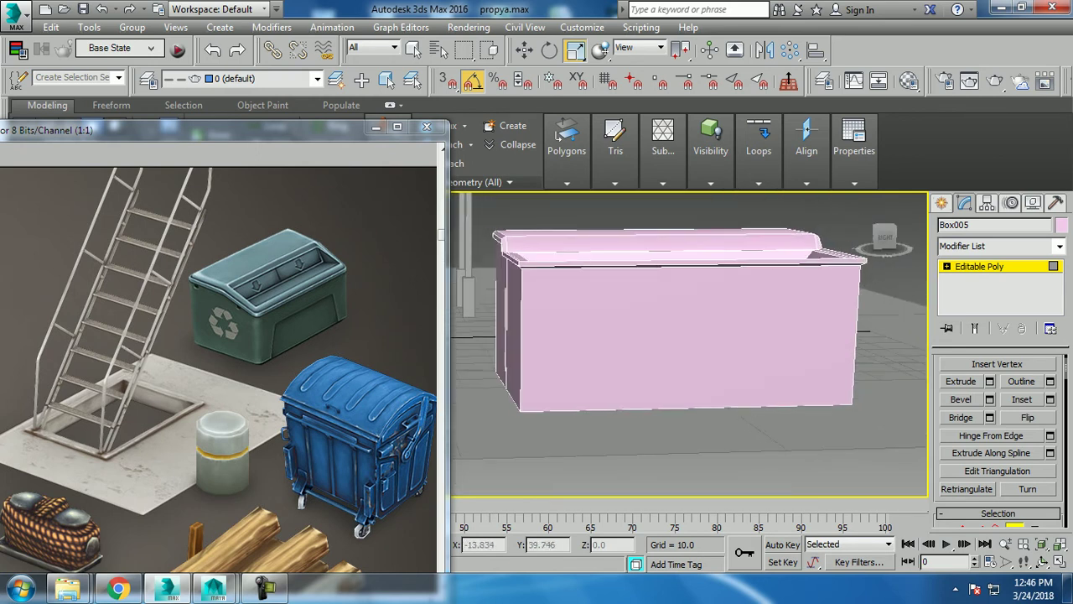
Step: Shift the box's left-side vertices slightly inward
{"action": "key", "text": "1"}
{"action": "left_click_drag", "start_coordinate": [457, 495], "coordinate": [615, 198]}
{"action": "key", "text": "w"}
{"action": "left_click_drag", "start_coordinate": [537, 275], "coordinate": [558, 274]}
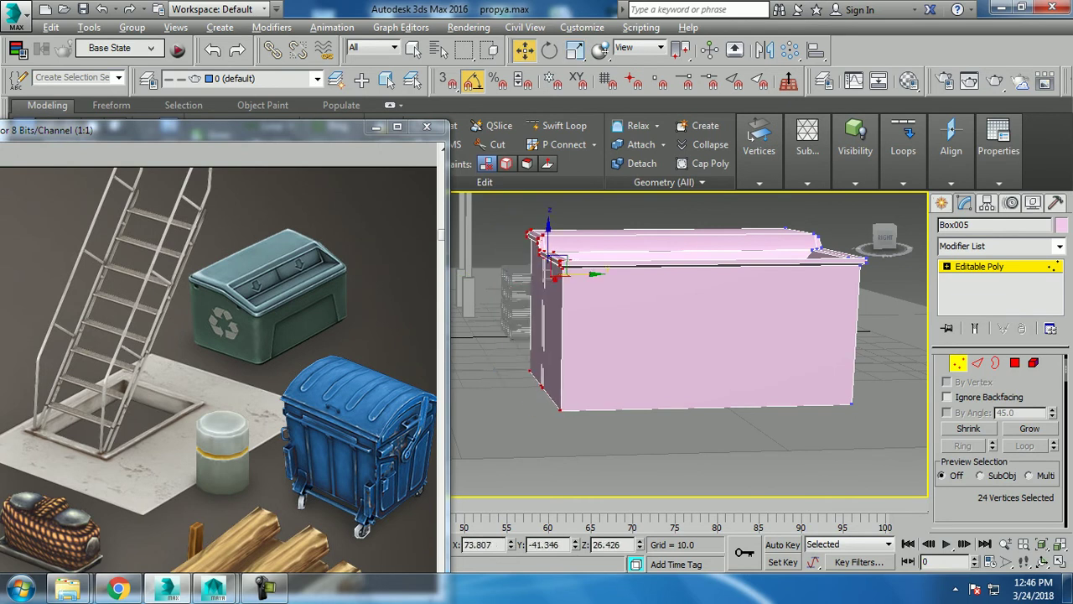
{"action": "middle_click_drag", "start_coordinate": [557, 274], "coordinate": [604, 277], "text": "alt"}
{"action": "right_click", "coordinate": [591, 285]}
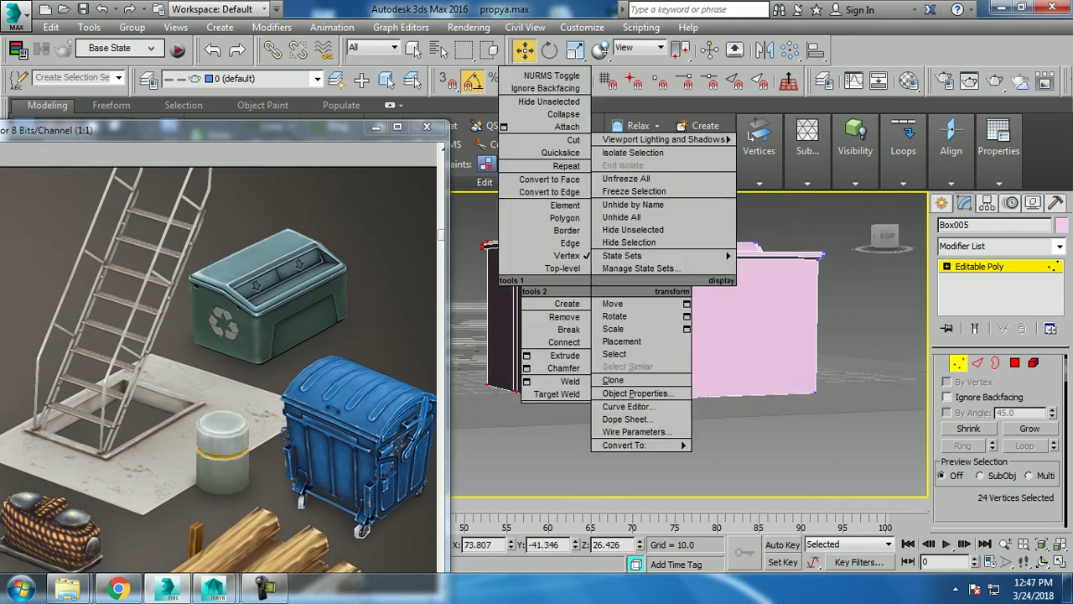
{"action": "key", "text": "Escape"}
Step: Cut edges from the bottom edge, up and across the front face, and back down
{"action": "right_click", "coordinate": [646, 317]}
{"action": "left_click", "coordinate": [587, 160]}
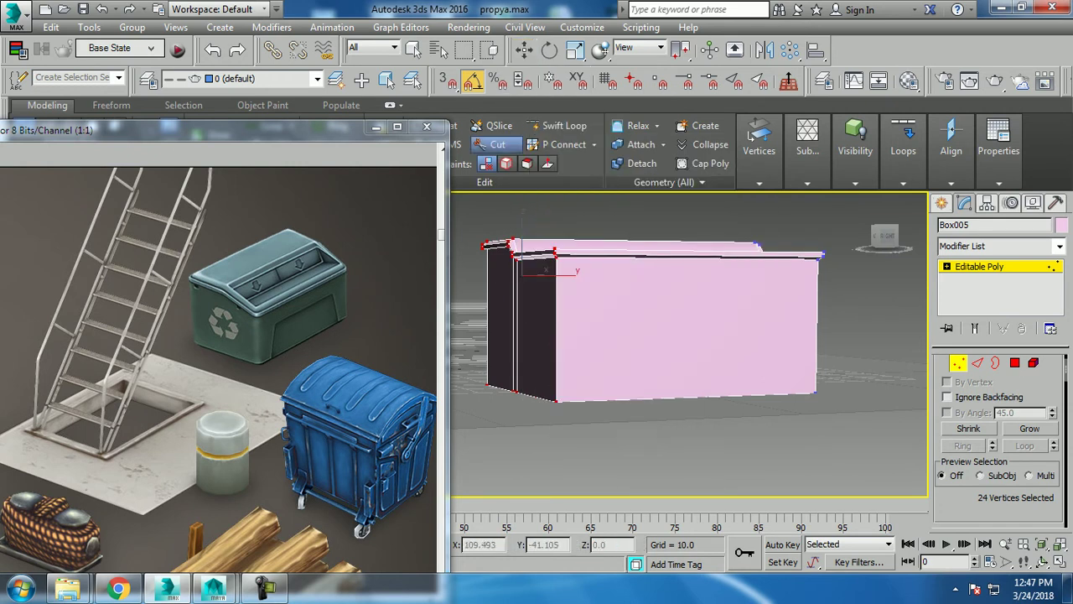
{"action": "left_click", "coordinate": [586, 400]}
{"action": "left_click", "coordinate": [615, 303]}
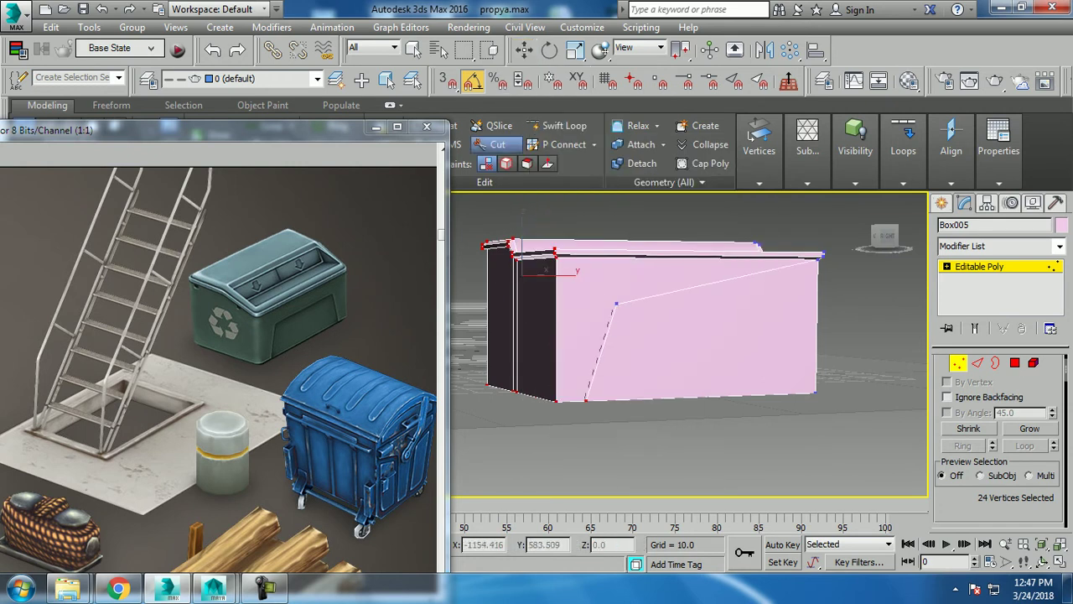
{"action": "left_click", "coordinate": [790, 302]}
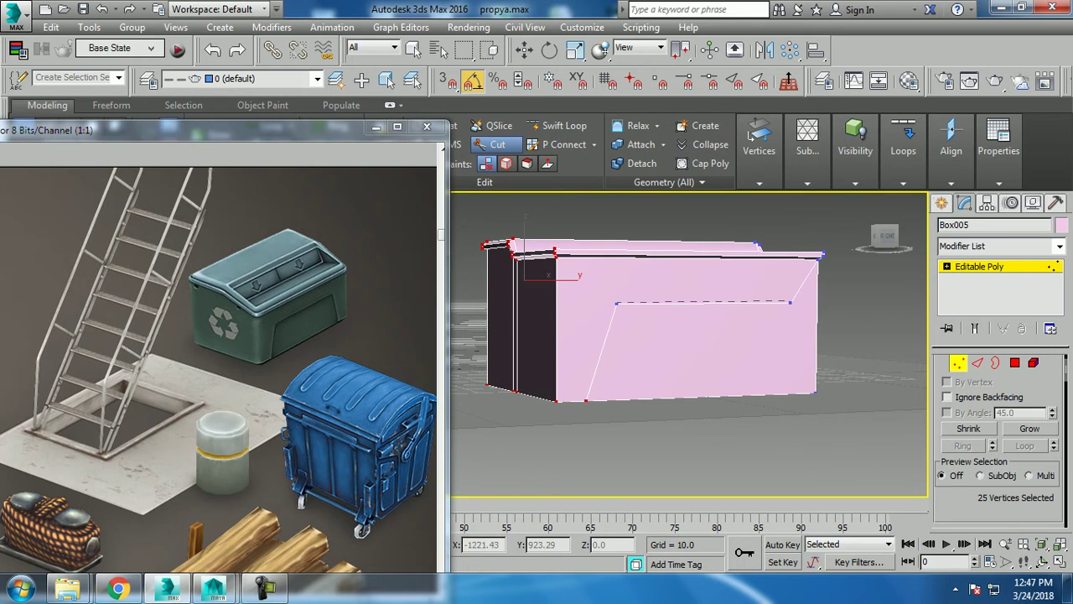
{"action": "left_click", "coordinate": [804, 392]}
Step: Nudge the two upper cut vertices sideways to taper the front panel
{"action": "key", "text": "w"}
{"action": "middle_click_drag", "start_coordinate": [534, 284], "coordinate": [518, 249], "text": "alt"}
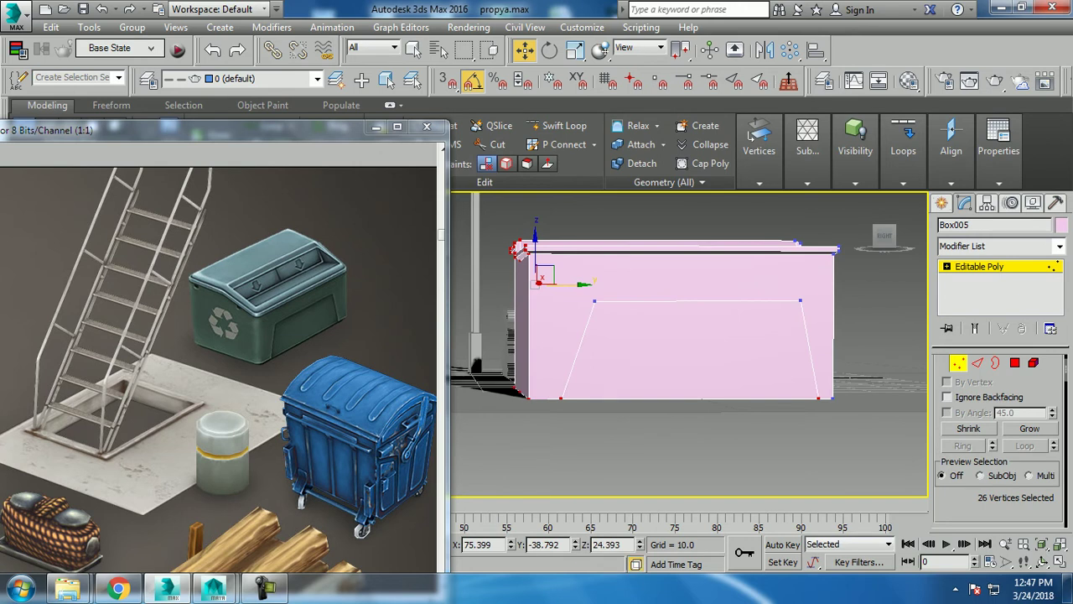
{"action": "left_click", "coordinate": [594, 300]}
{"action": "left_click", "coordinate": [800, 300], "text": "ctrl"}
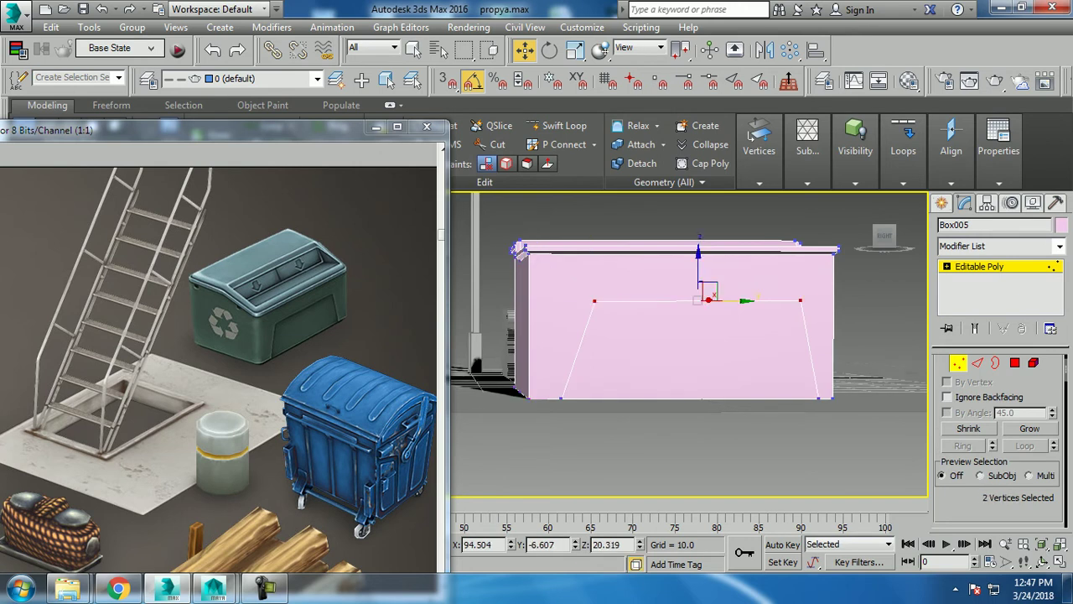
{"action": "left_click_drag", "start_coordinate": [721, 301], "coordinate": [709, 301]}
{"action": "middle_click_drag", "start_coordinate": [708, 300], "coordinate": [704, 276], "text": "alt"}
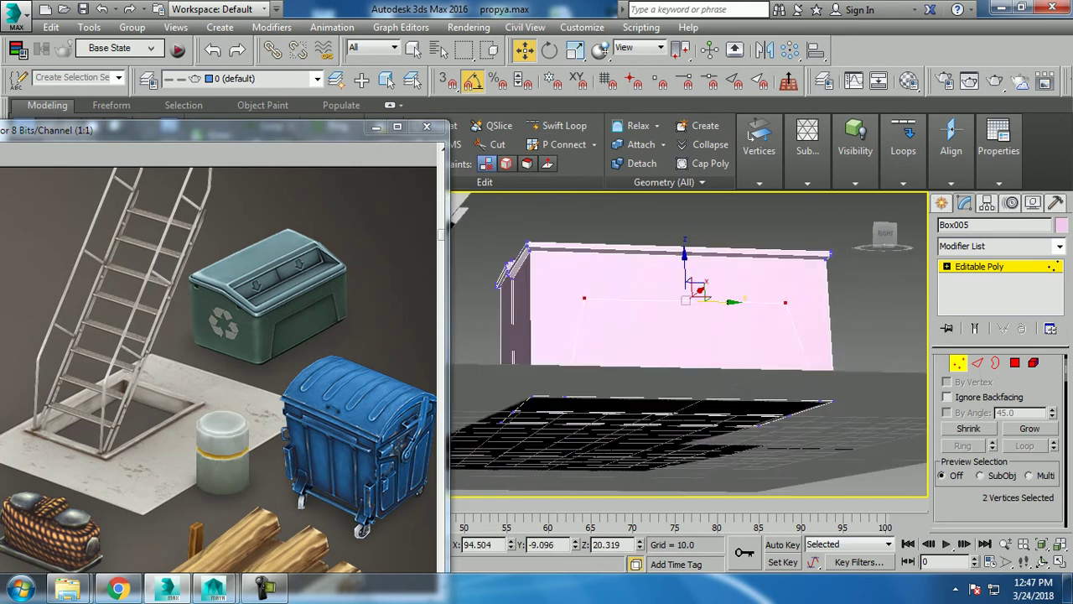
{"action": "scroll", "coordinate": [704, 277], "scroll_direction": "up", "scroll_amount": 3}
Step: Cut matching edges into the underside of the box
{"action": "right_click", "coordinate": [629, 281]}
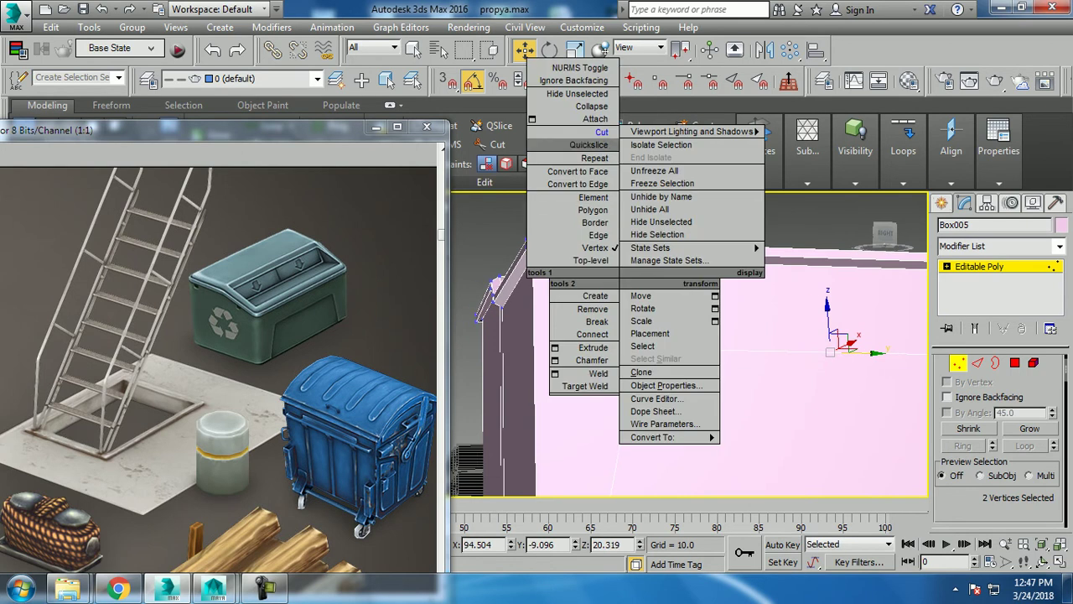
{"action": "left_click", "coordinate": [578, 132]}
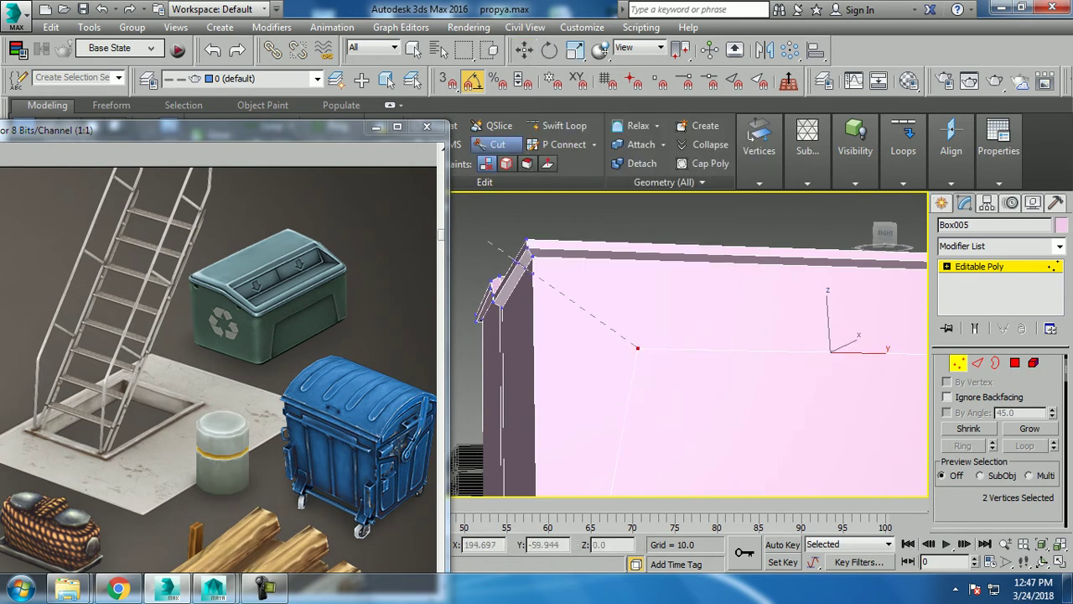
{"action": "middle_click_drag", "start_coordinate": [637, 348], "coordinate": [503, 366], "text": "alt"}
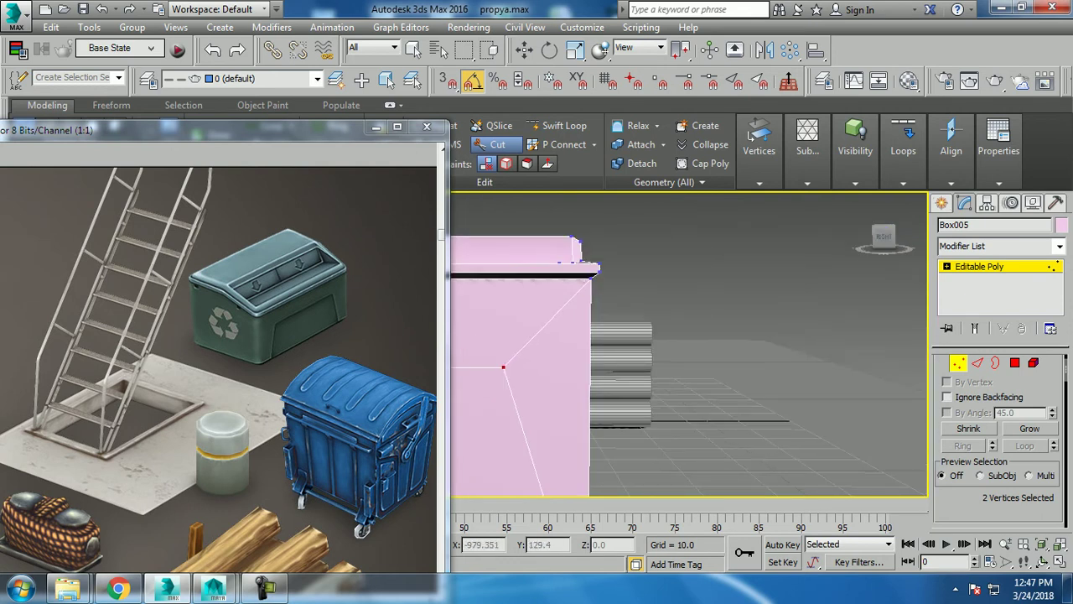
{"action": "middle_click_drag", "start_coordinate": [592, 275], "coordinate": [587, 270], "text": "alt"}
{"action": "mouse_move", "coordinate": [688, 336]}
{"action": "middle_mouse_down", "text": "alt"}
{"action": "mouse_move", "coordinate": [695, 344]}
{"action": "mouse_move", "coordinate": [713, 276]}
{"action": "middle_mouse_up", "text": "alt"}
{"action": "key", "text": "w"}
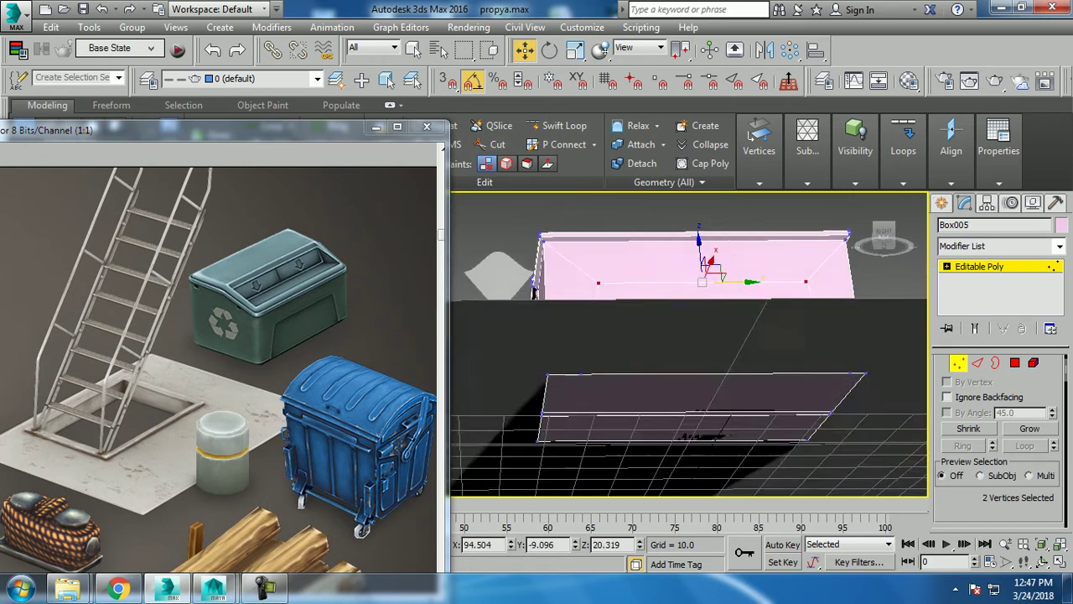
Step: Make the remaining cuts, then select the lower front trapezoid polygon
{"action": "right_click", "coordinate": [646, 313]}
{"action": "left_click", "coordinate": [629, 167]}
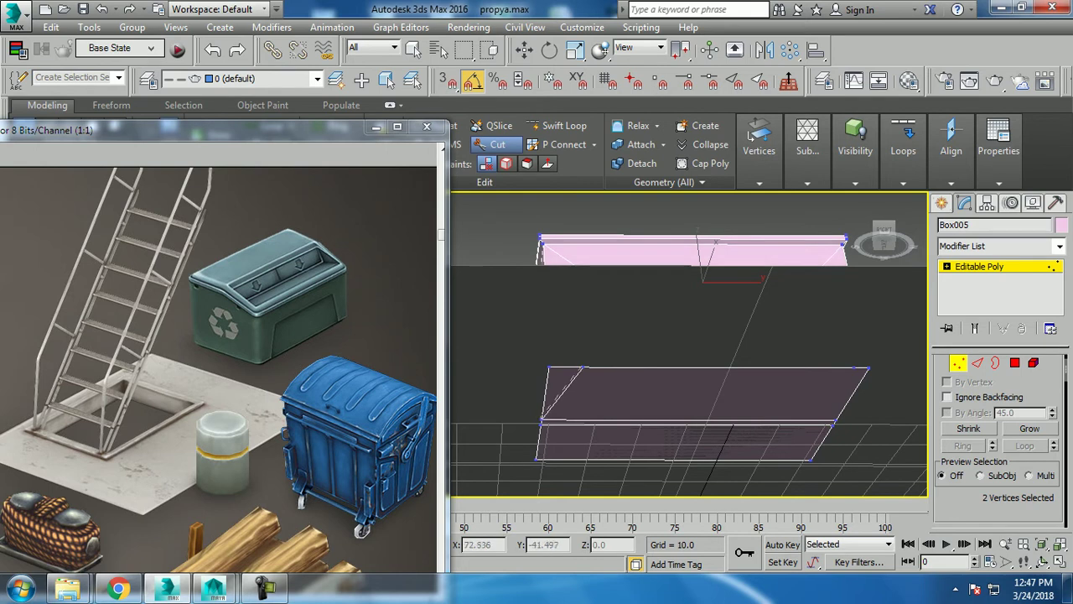
{"action": "mouse_move", "coordinate": [554, 406]}
{"action": "middle_mouse_down", "text": "alt"}
{"action": "mouse_move", "coordinate": [713, 368]}
{"action": "mouse_move", "coordinate": [738, 377]}
{"action": "middle_mouse_up", "text": "alt"}
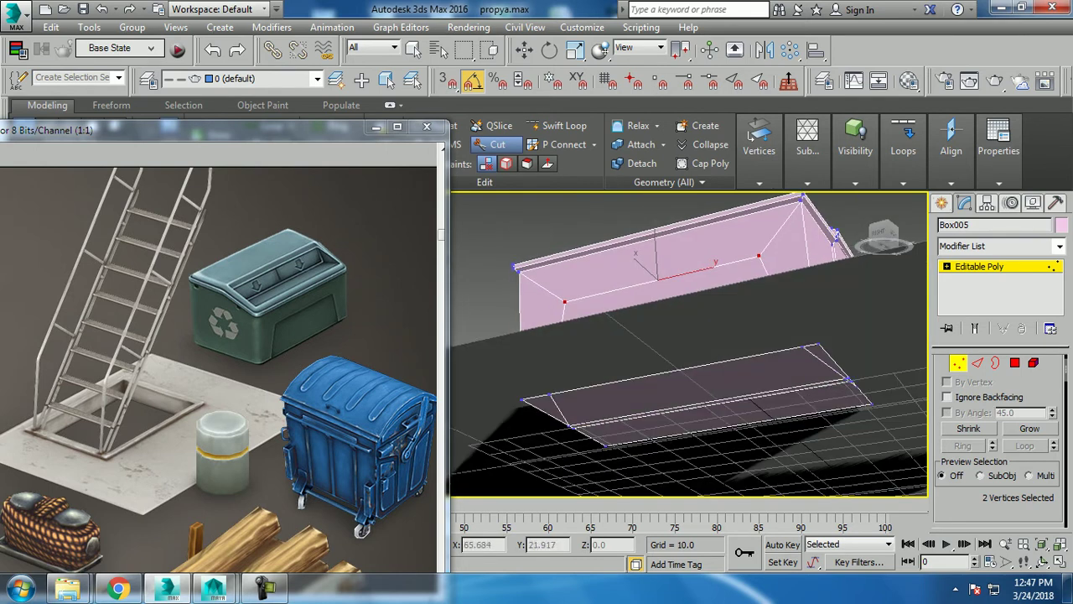
{"action": "middle_click_drag", "start_coordinate": [687, 344], "coordinate": [738, 357], "text": "alt"}
{"action": "key", "text": "w"}
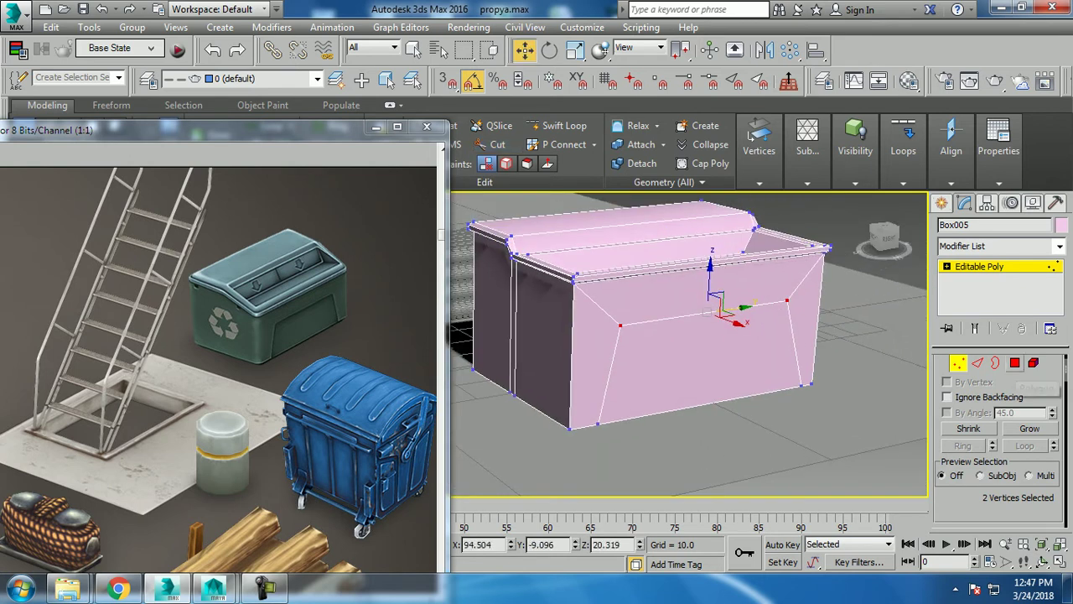
{"action": "left_click", "coordinate": [1014, 362]}
{"action": "left_click", "coordinate": [704, 378]}
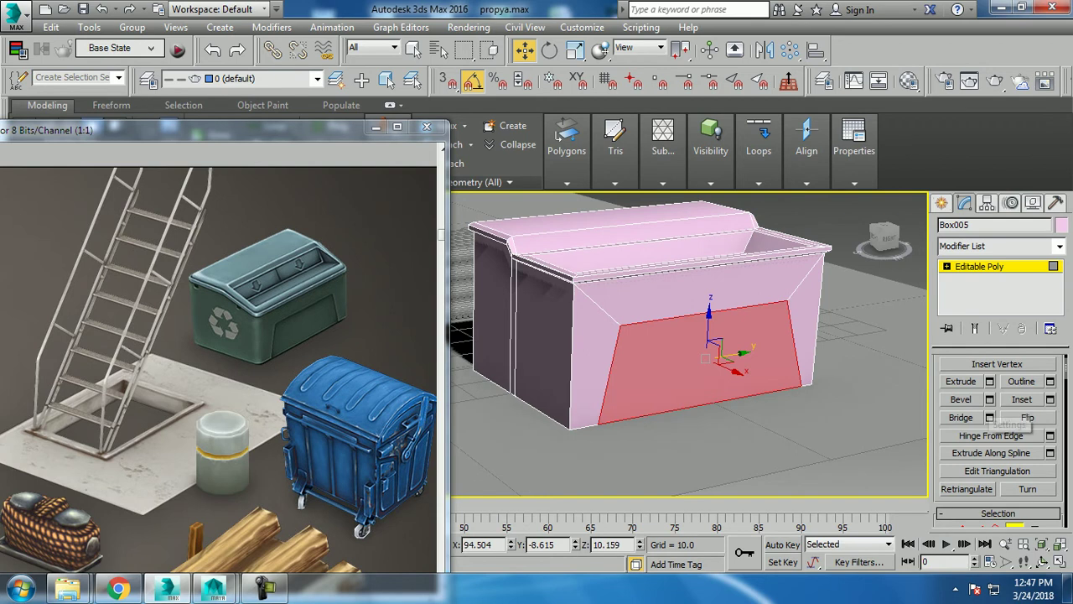
Step: Bevel the front trapezoid with negative height and outline, then reselect the recessed panel
{"action": "left_click", "coordinate": [989, 399]}
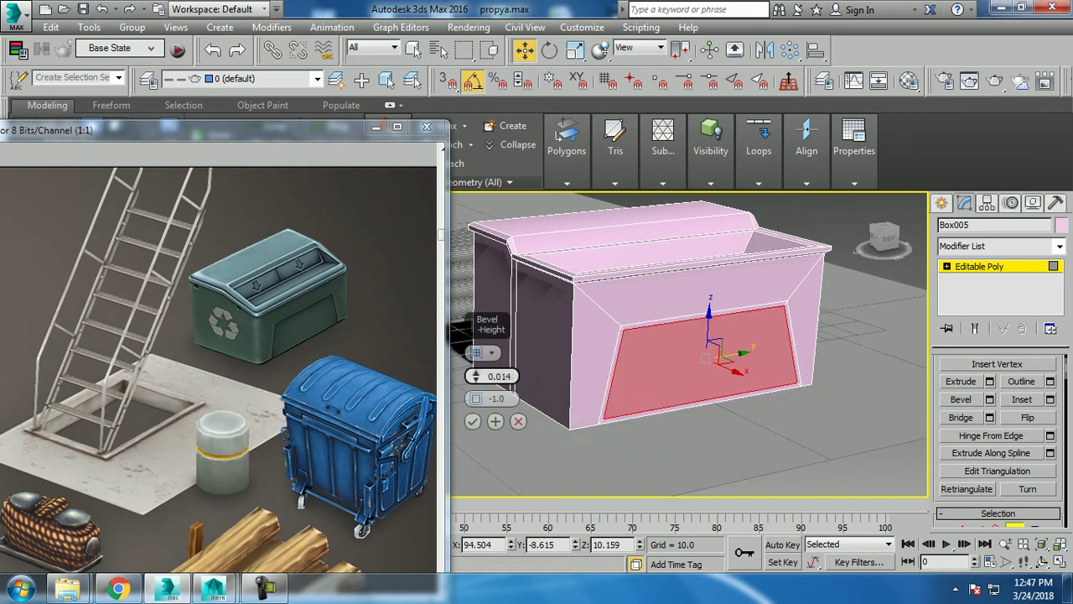
{"action": "mouse_move", "coordinate": [475, 399]}
{"action": "left_mouse_down"}
{"action": "mouse_move", "coordinate": [475, 387]}
{"action": "mouse_move", "coordinate": [475, 419]}
{"action": "left_mouse_up"}
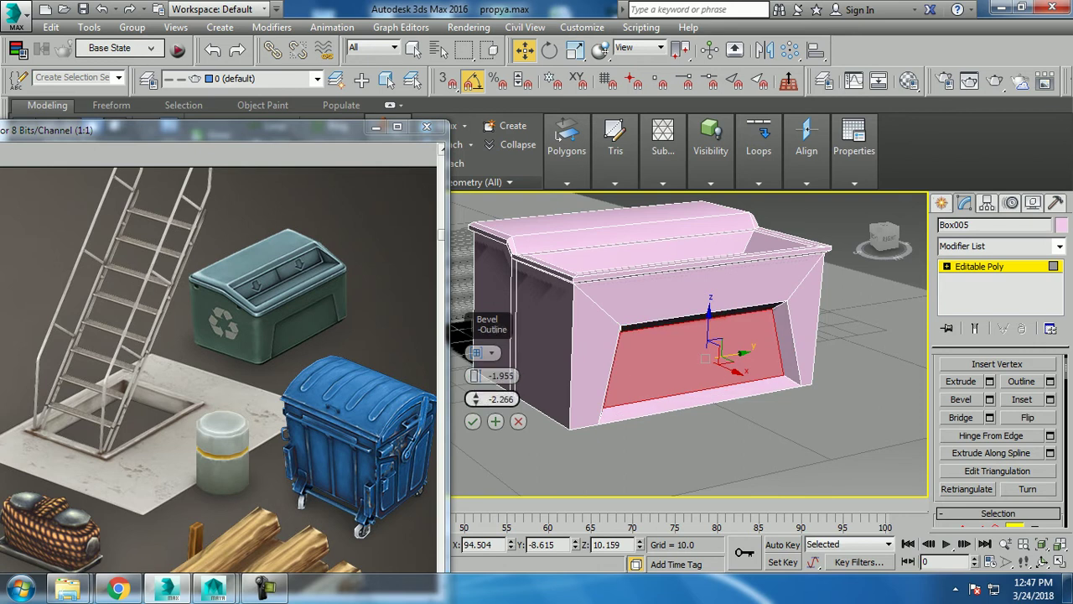
{"action": "mouse_move", "coordinate": [476, 375]}
{"action": "left_mouse_down"}
{"action": "mouse_move", "coordinate": [475, 387]}
{"action": "mouse_move", "coordinate": [475, 365]}
{"action": "left_mouse_up"}
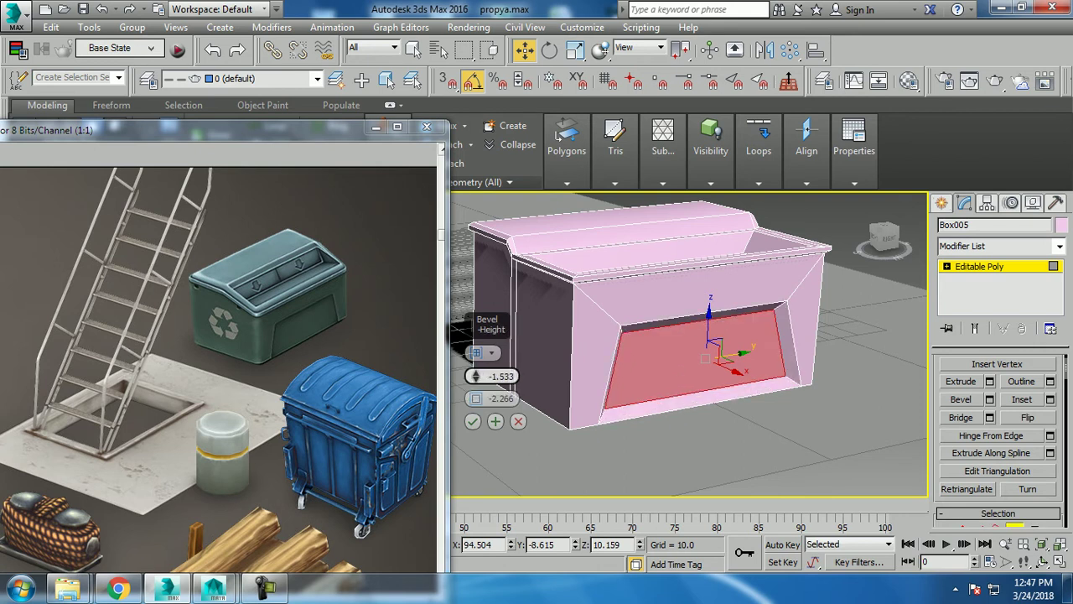
{"action": "left_click", "coordinate": [472, 421]}
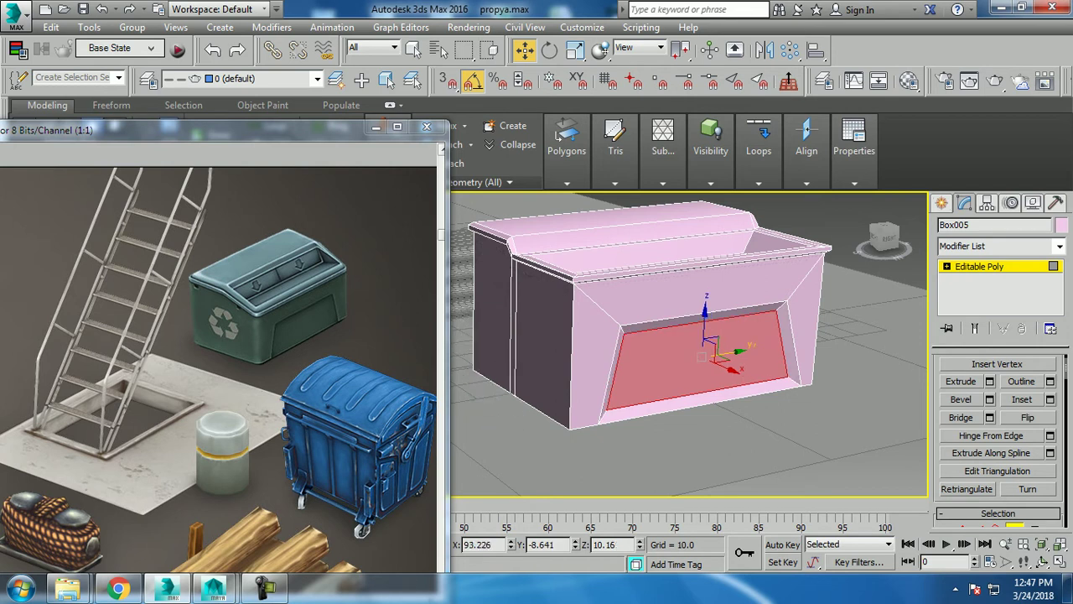
{"action": "mouse_move", "coordinate": [696, 335]}
{"action": "middle_mouse_down", "text": "alt"}
{"action": "mouse_move", "coordinate": [696, 319]}
{"action": "mouse_move", "coordinate": [654, 340]}
{"action": "middle_mouse_up", "text": "alt"}
{"action": "left_click", "coordinate": [700, 419]}
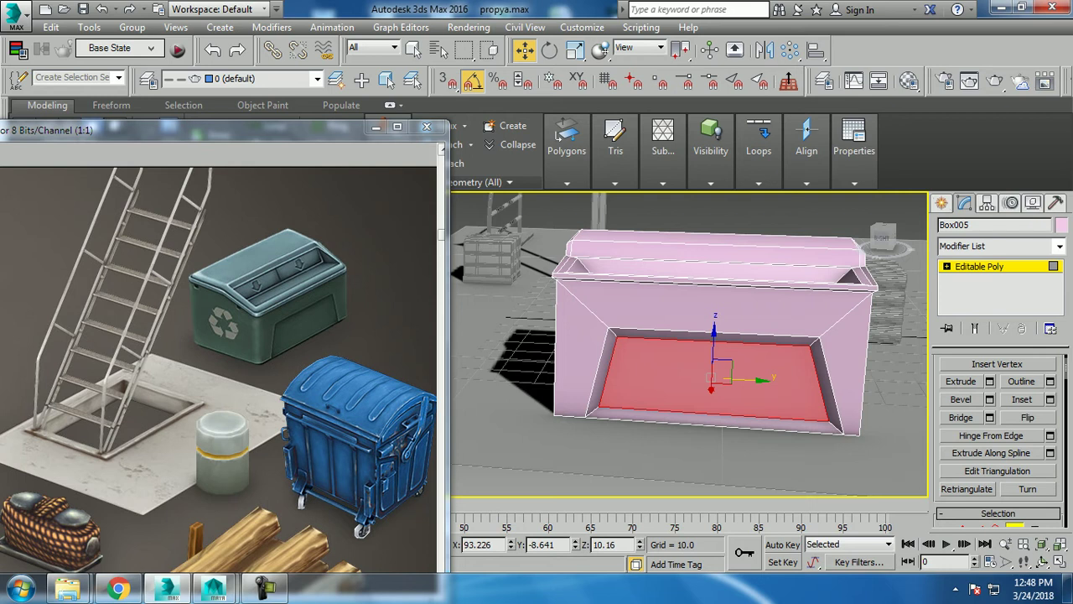
Step: Lower the bottom-left front vertex and one other bottom vertex slightly along Z
{"action": "key", "text": "1"}
{"action": "scroll", "coordinate": [688, 335], "scroll_direction": "up", "scroll_amount": 3}
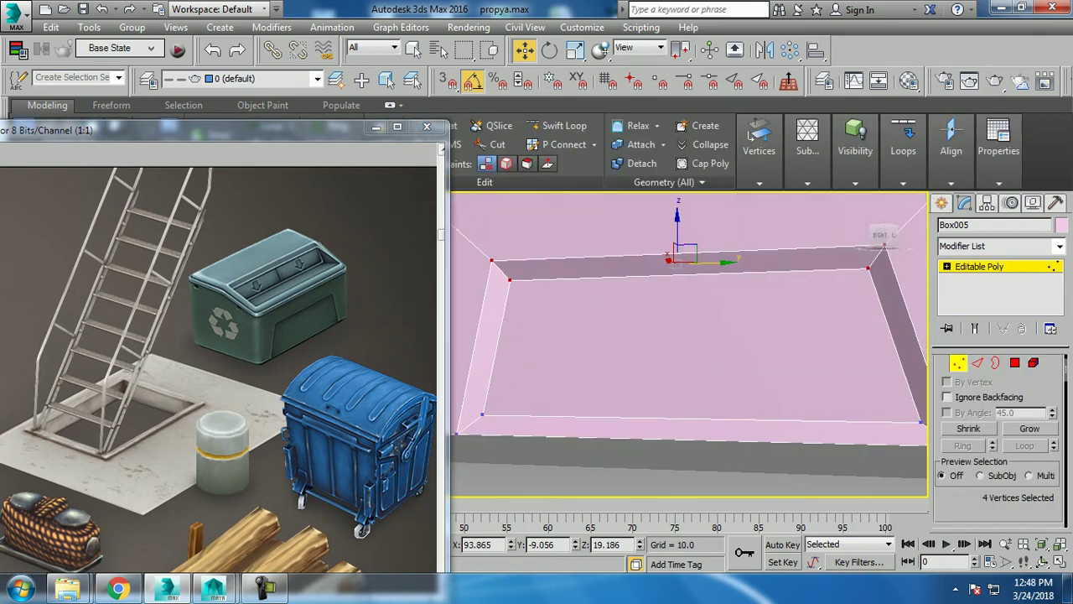
{"action": "left_click", "coordinate": [482, 414]}
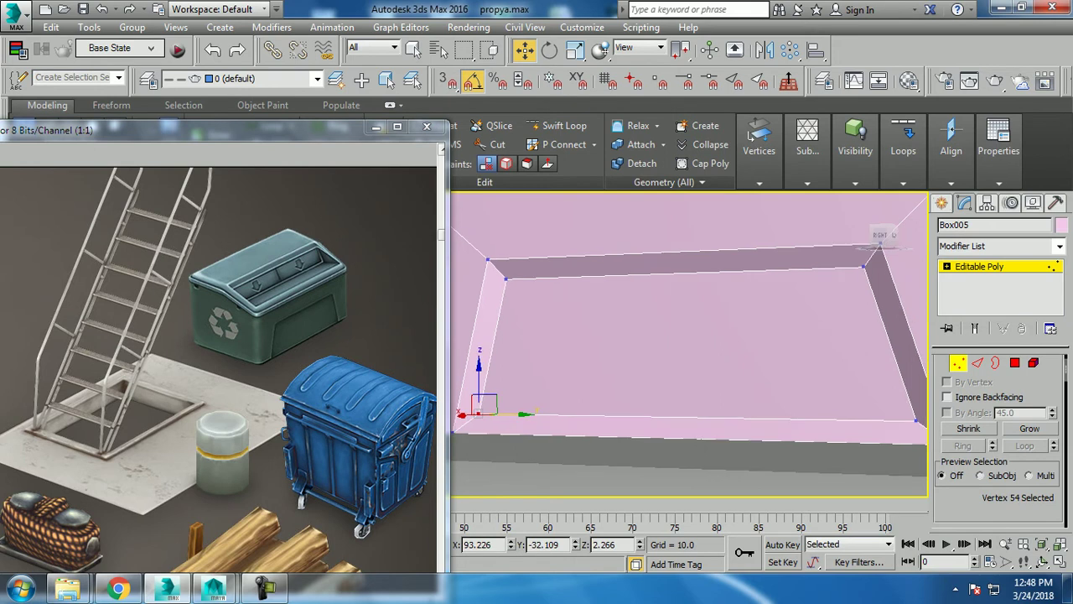
{"action": "left_click", "coordinate": [916, 421], "text": "ctrl"}
{"action": "left_click_drag", "start_coordinate": [639, 544], "coordinate": [640, 562]}
{"action": "scroll", "coordinate": [688, 335], "scroll_direction": "down", "scroll_amount": 5}
{"action": "middle_click_drag", "start_coordinate": [687, 336], "coordinate": [637, 360], "text": "alt"}
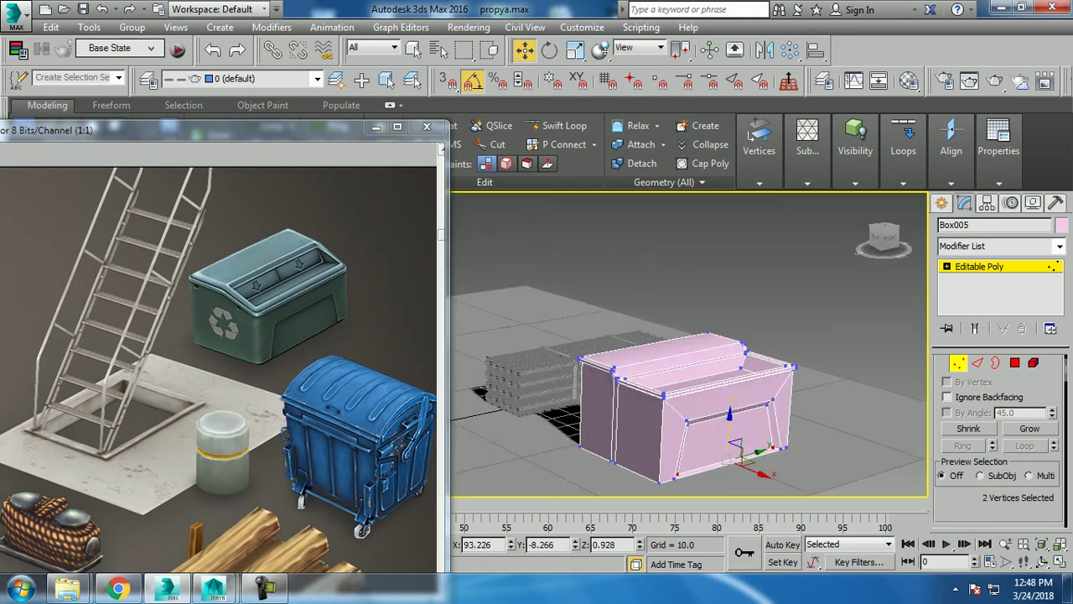
{"action": "scroll", "coordinate": [687, 352], "scroll_direction": "up", "scroll_amount": 3}
{"action": "scroll", "coordinate": [766, 394], "scroll_direction": "up", "scroll_amount": 3}
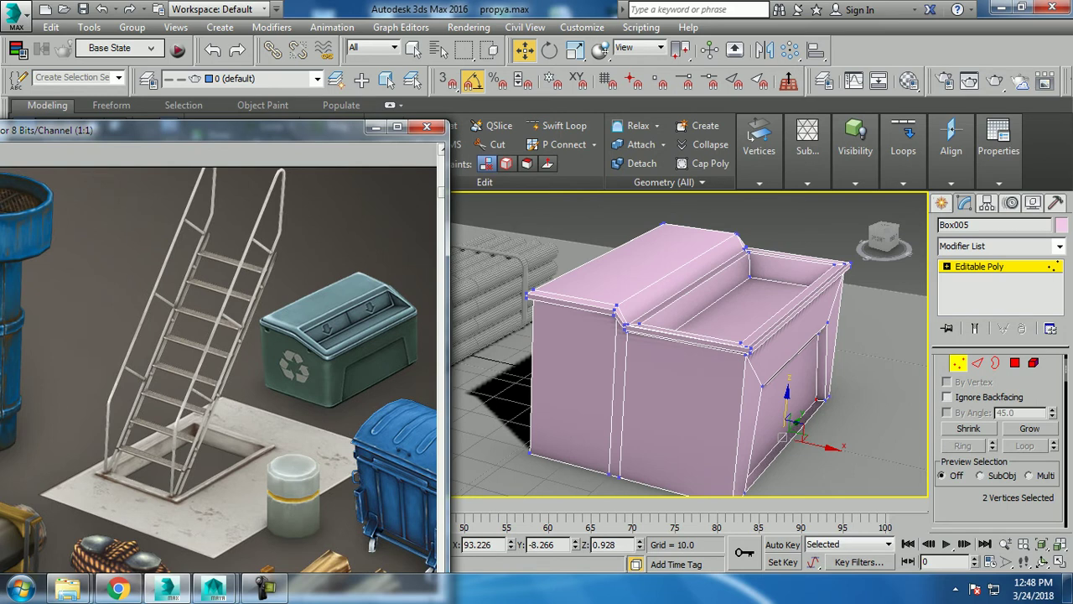
Step: Maximize the Front viewport, exit vertex editing, and activate Line spline creation
{"action": "key", "text": "alt+w"}
{"action": "key", "text": "alt+w"}
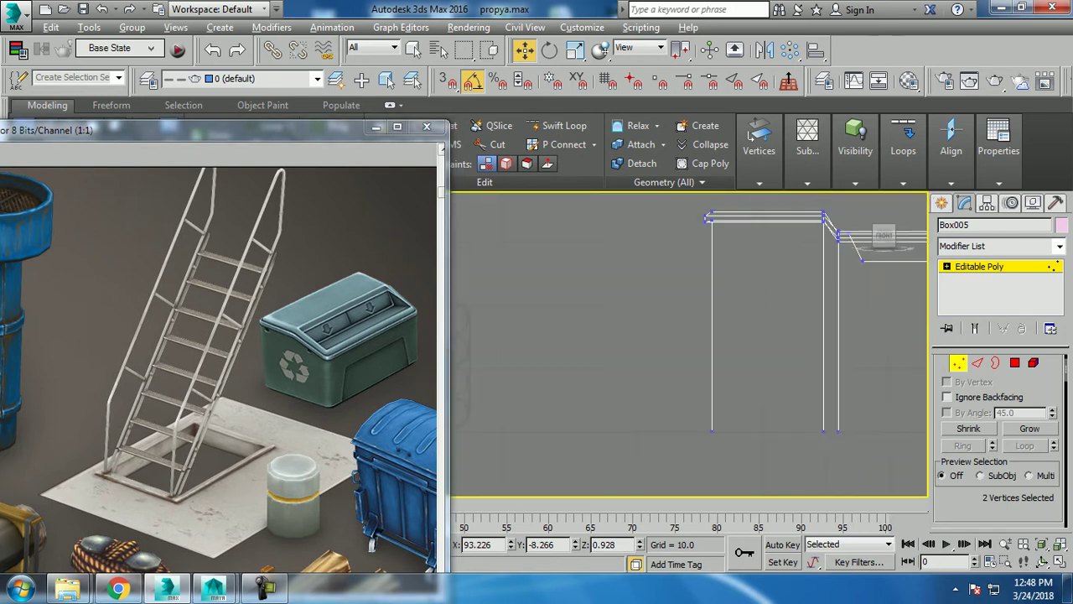
{"action": "mouse_move", "coordinate": [713, 285]}
{"action": "middle_mouse_down"}
{"action": "mouse_move", "coordinate": [487, 344]}
{"action": "mouse_move", "coordinate": [486, 366]}
{"action": "middle_mouse_up"}
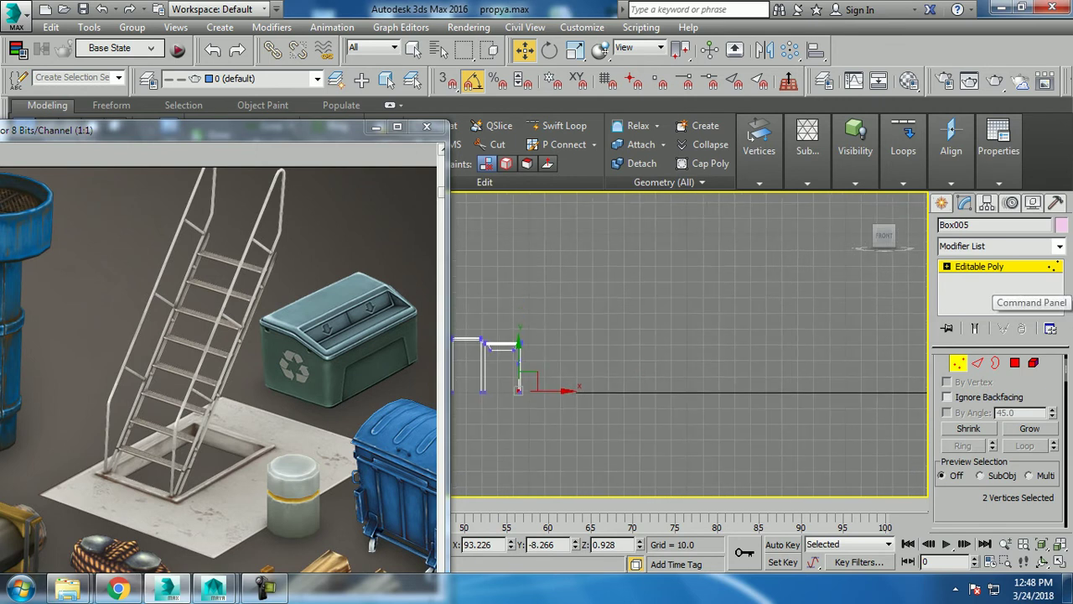
{"action": "left_click", "coordinate": [951, 168]}
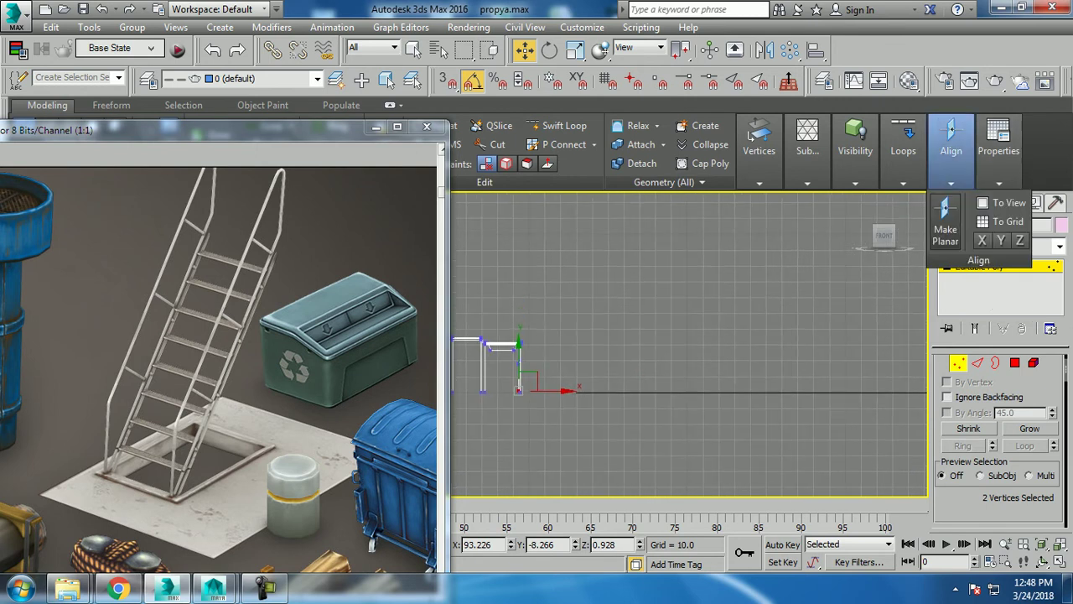
{"action": "key", "text": "ctrl+z"}
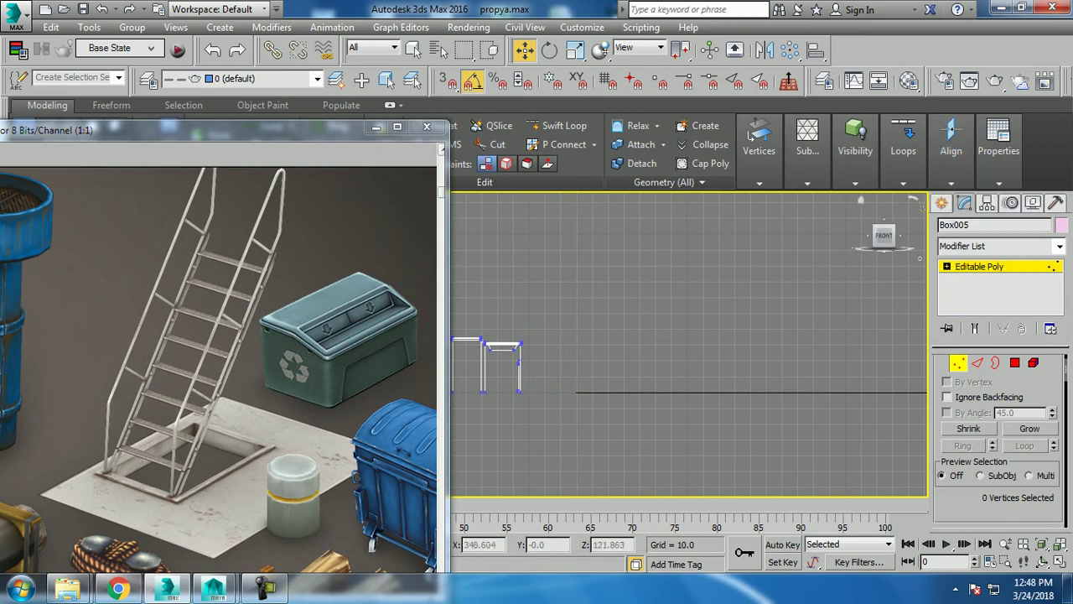
{"action": "key", "text": "ctrl+z"}
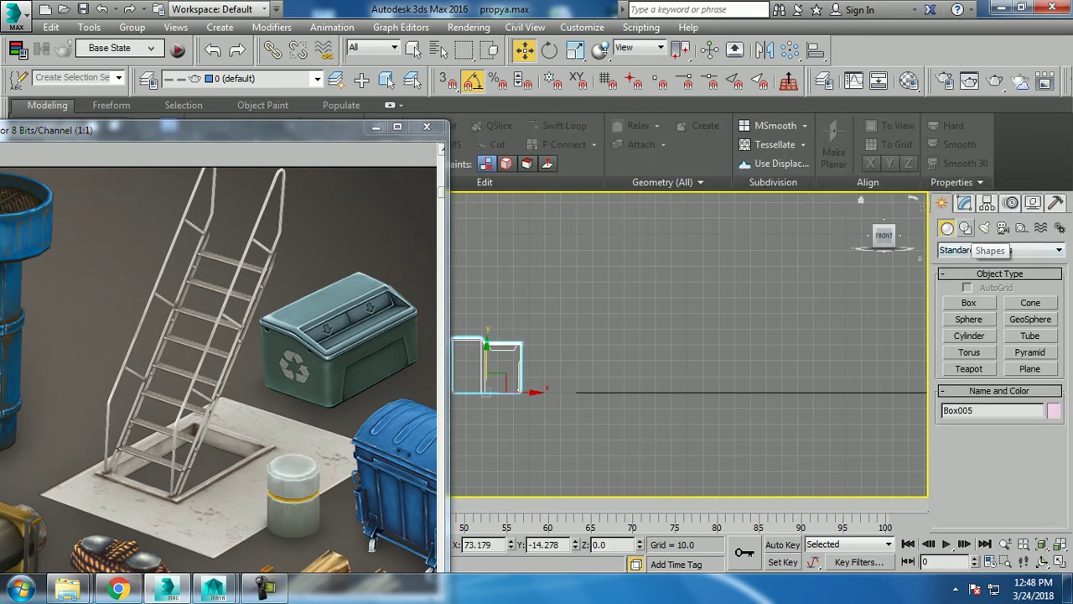
{"action": "left_click", "coordinate": [965, 228]}
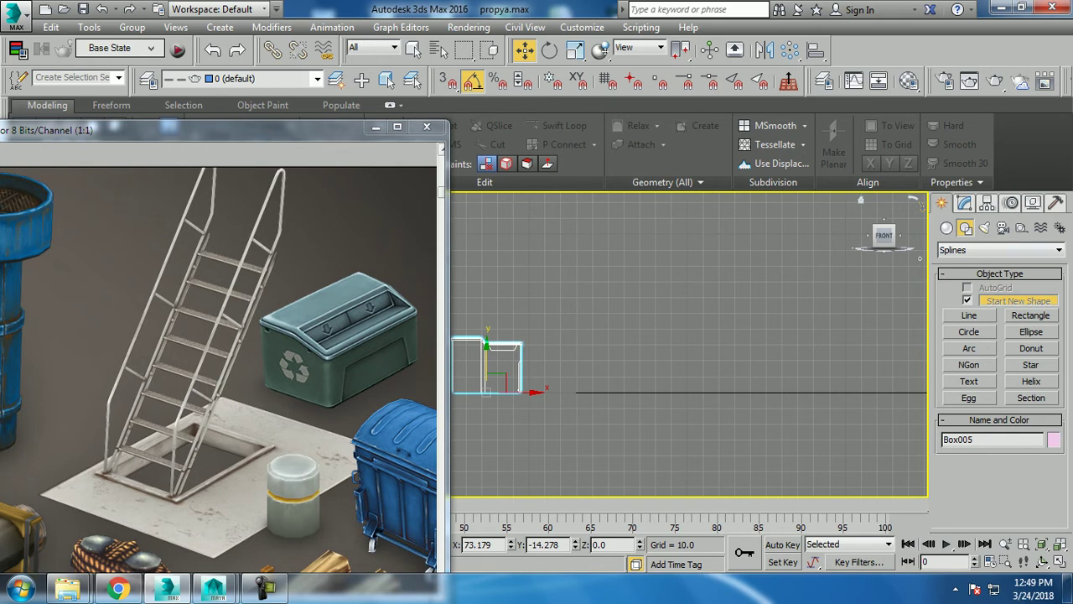
{"action": "left_click", "coordinate": [969, 315]}
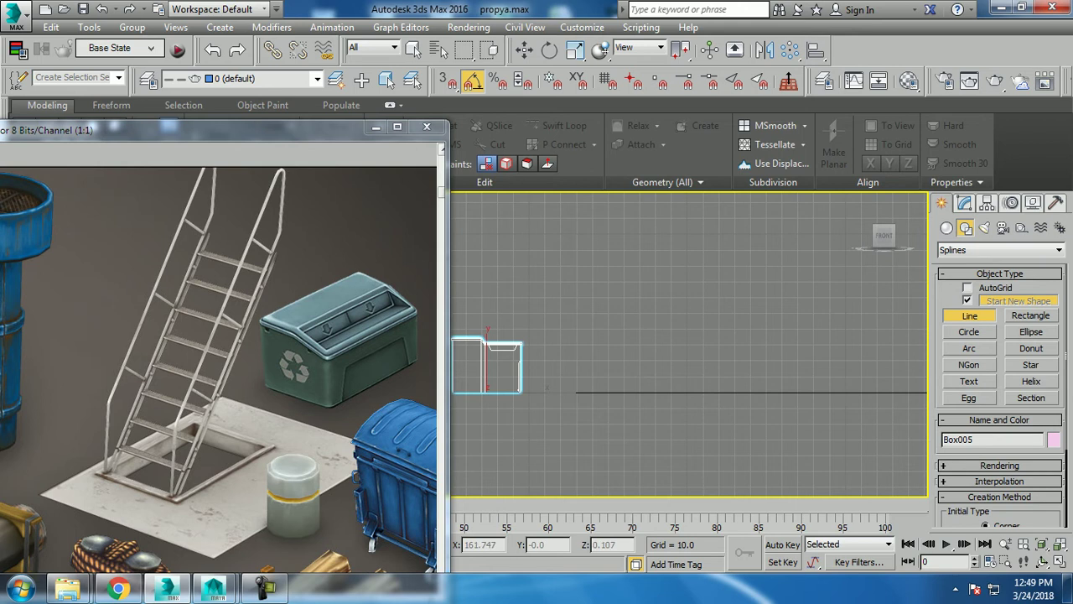
Step: Draw the four-point slanted outline Line006 and close the spline
{"action": "left_click", "coordinate": [625, 390]}
{"action": "middle_click_drag", "start_coordinate": [812, 240], "coordinate": [735, 385]}
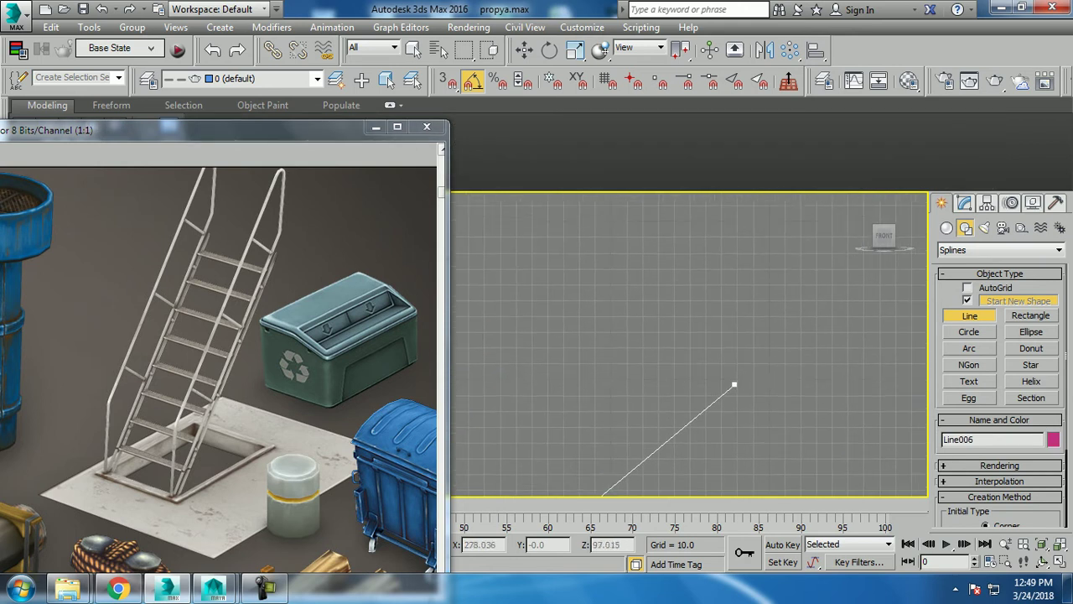
{"action": "left_click", "coordinate": [766, 274]}
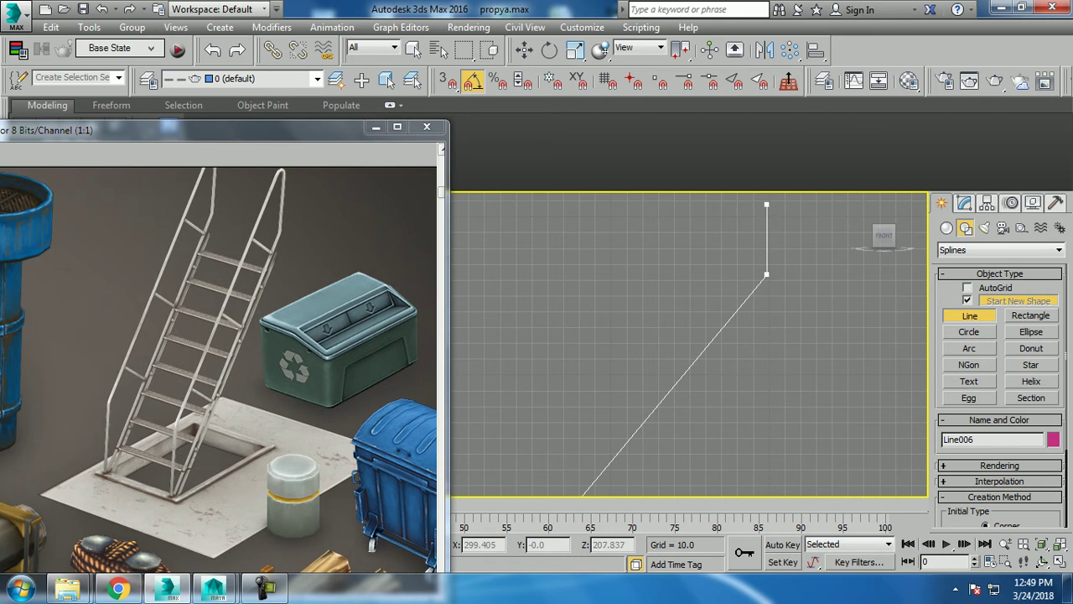
{"action": "left_click", "coordinate": [766, 196]}
{"action": "middle_click_drag", "start_coordinate": [640, 349], "coordinate": [787, 282]}
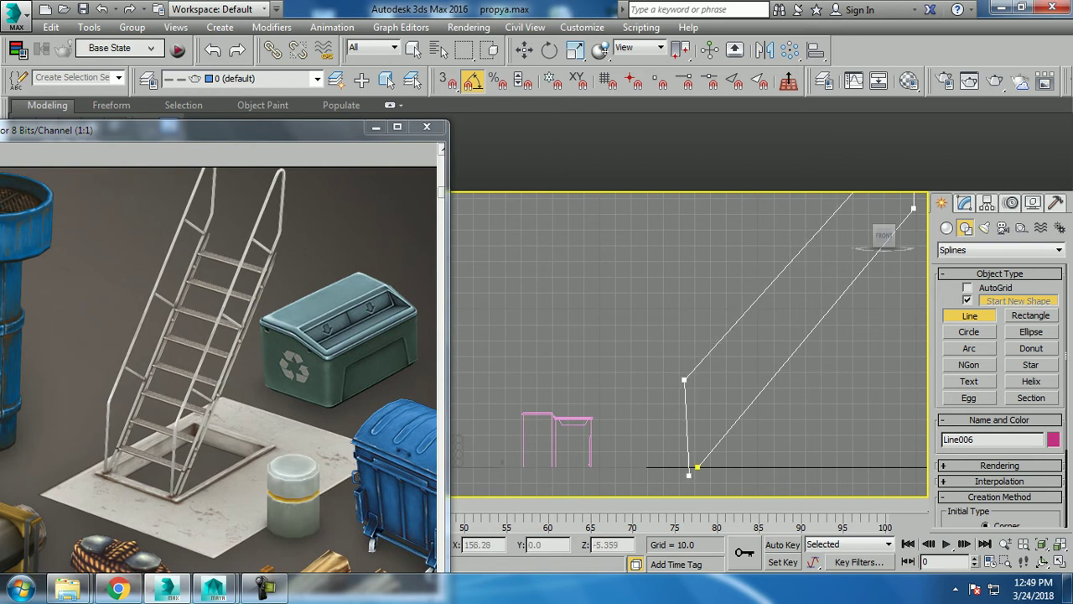
{"action": "left_click", "coordinate": [697, 466]}
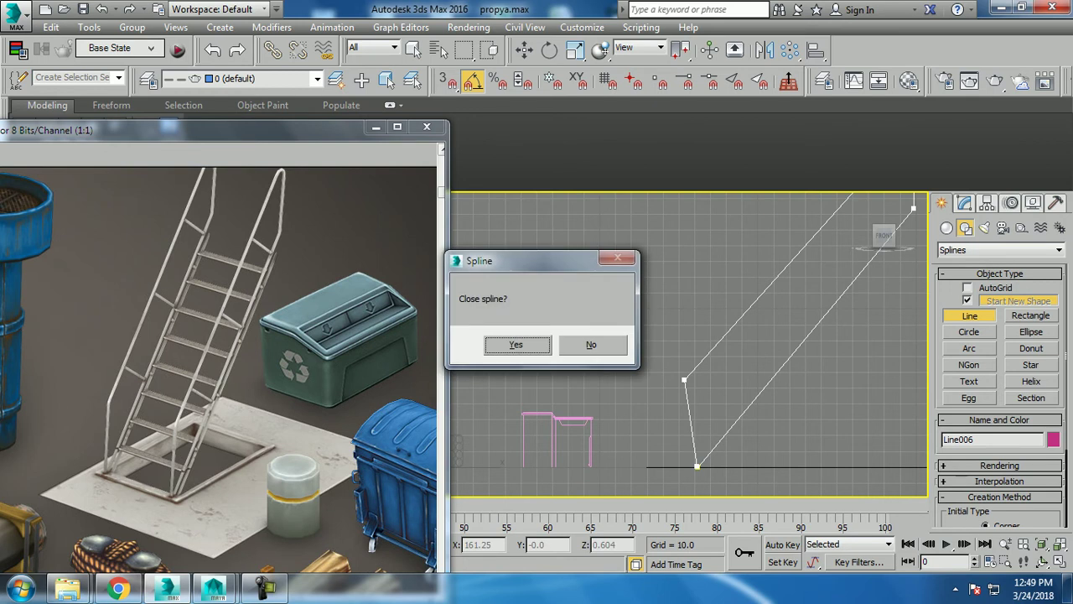
{"action": "key", "text": "Return"}
Step: Select Line006's bottom corner point and adjust its height
{"action": "mouse_move", "coordinate": [643, 329]}
{"action": "left_mouse_down"}
{"action": "mouse_move", "coordinate": [719, 384]}
{"action": "mouse_move", "coordinate": [699, 334]}
{"action": "left_mouse_up"}
{"action": "mouse_move", "coordinate": [699, 334]}
{"action": "middle_mouse_down"}
{"action": "mouse_move", "coordinate": [576, 454]}
{"action": "mouse_move", "coordinate": [598, 355]}
{"action": "middle_mouse_up"}
{"action": "left_click_drag", "start_coordinate": [600, 352], "coordinate": [600, 359]}
{"action": "scroll", "coordinate": [738, 394], "scroll_direction": "down", "scroll_amount": 2}
Step: Switch to a maximized Perspective view framing the rail spline
{"action": "scroll", "coordinate": [738, 394], "scroll_direction": "down", "scroll_amount": 2}
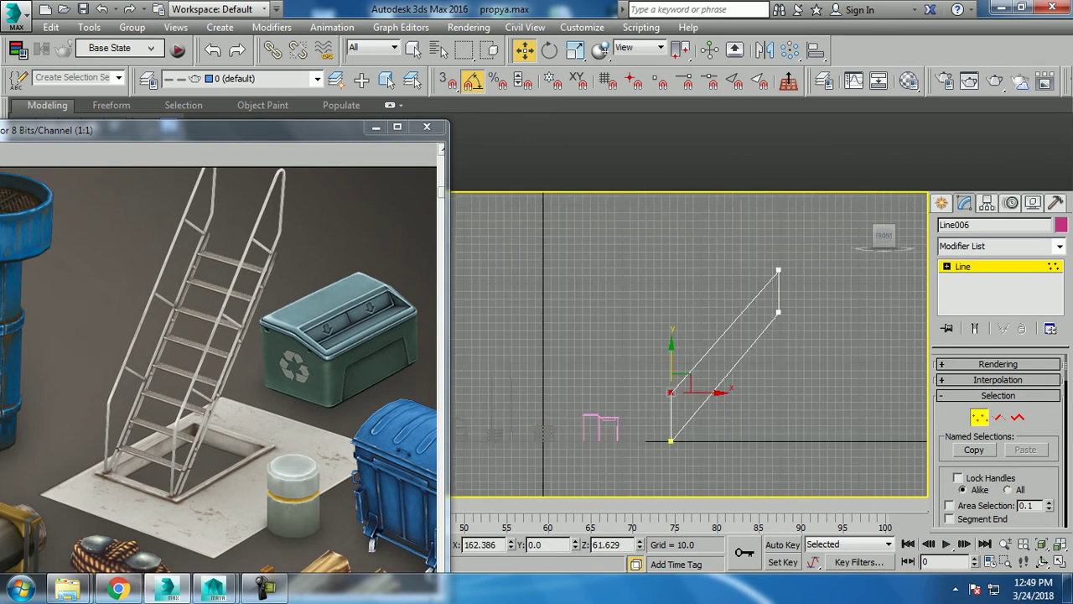
{"action": "left_click", "coordinate": [778, 270]}
{"action": "scroll", "coordinate": [778, 270], "scroll_direction": "up", "scroll_amount": 4}
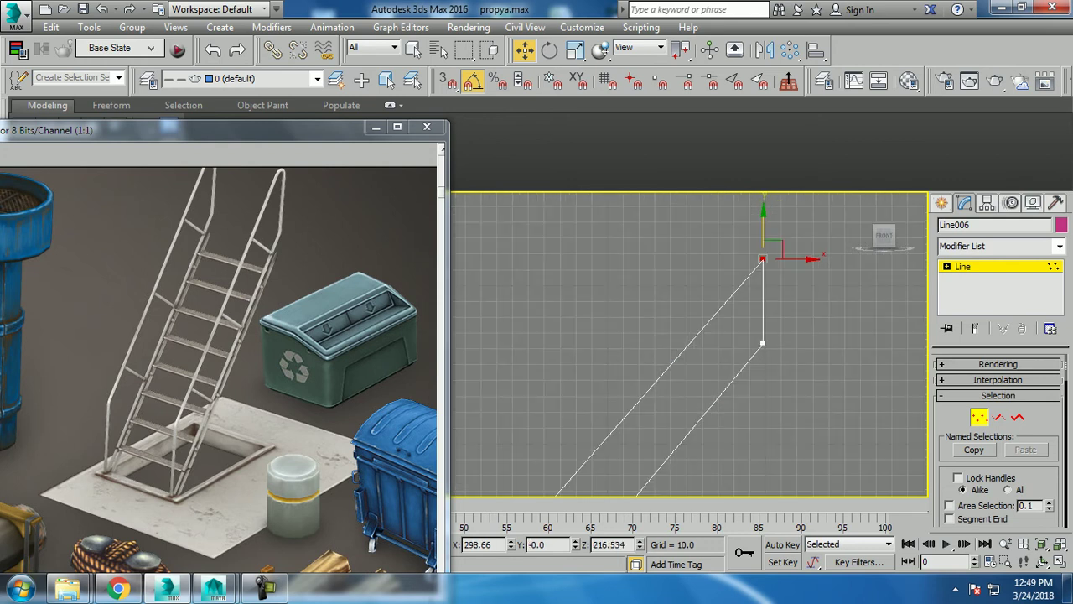
{"action": "scroll", "coordinate": [778, 270], "scroll_direction": "down", "scroll_amount": 2}
{"action": "scroll", "coordinate": [602, 364], "scroll_direction": "up", "scroll_amount": 2}
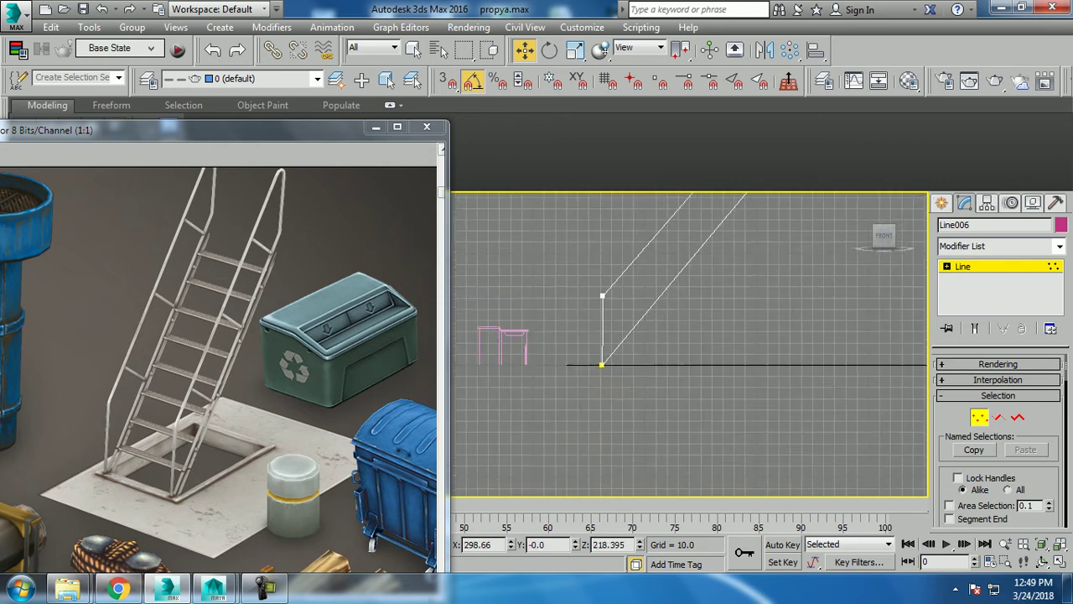
{"action": "key", "text": "alt+w"}
{"action": "key", "text": "alt+w"}
{"action": "key", "text": "z"}
{"action": "scroll", "coordinate": [708, 394], "scroll_direction": "down", "scroll_amount": 2}
{"action": "scroll", "coordinate": [709, 394], "scroll_direction": "down", "scroll_amount": 2}
{"action": "scroll", "coordinate": [709, 394], "scroll_direction": "down", "scroll_amount": 2}
{"action": "scroll", "coordinate": [708, 394], "scroll_direction": "down", "scroll_amount": 3}
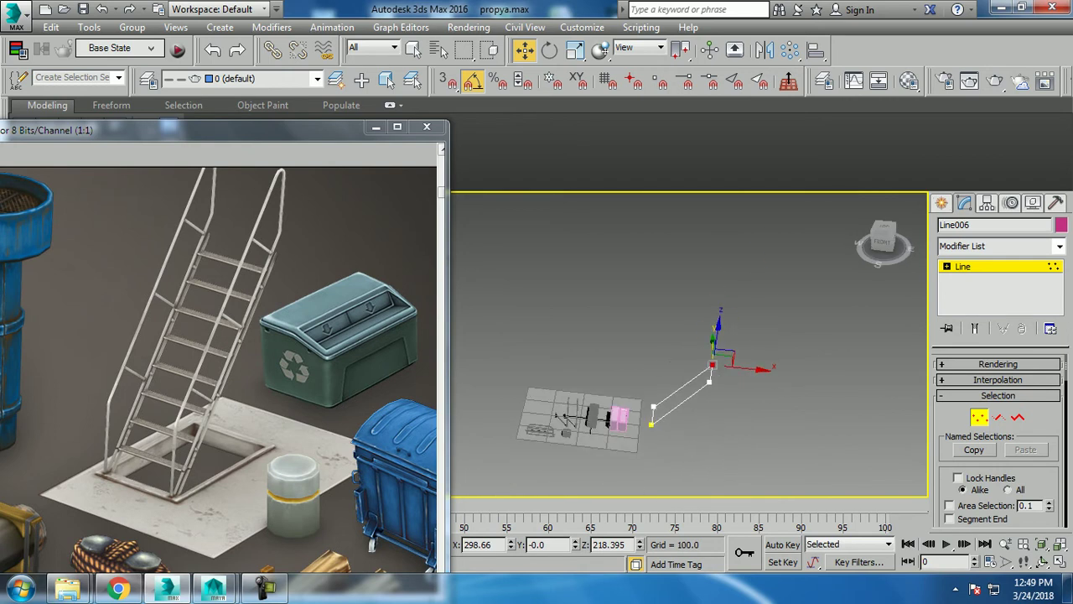
{"action": "scroll", "coordinate": [679, 398], "scroll_direction": "up", "scroll_amount": 2}
{"action": "scroll", "coordinate": [679, 398], "scroll_direction": "up", "scroll_amount": 2}
{"action": "scroll", "coordinate": [679, 398], "scroll_direction": "up", "scroll_amount": 2}
{"action": "scroll", "coordinate": [679, 398], "scroll_direction": "up", "scroll_amount": 2}
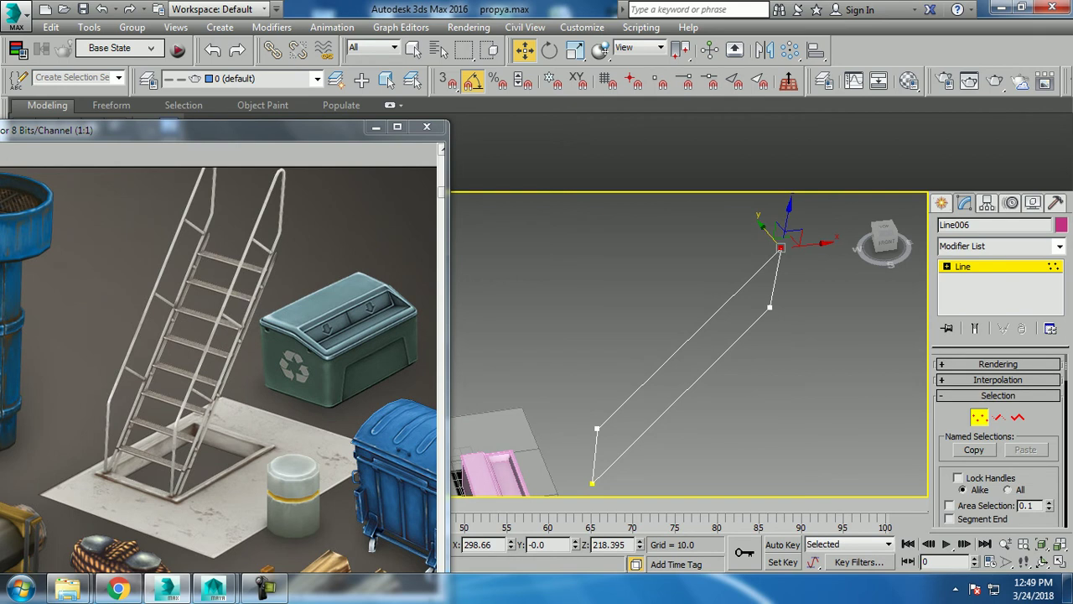
Step: Enable the spline in the viewport as a tube with thickness 3.41
{"action": "left_click", "coordinate": [997, 364]}
{"action": "left_click", "coordinate": [945, 387]}
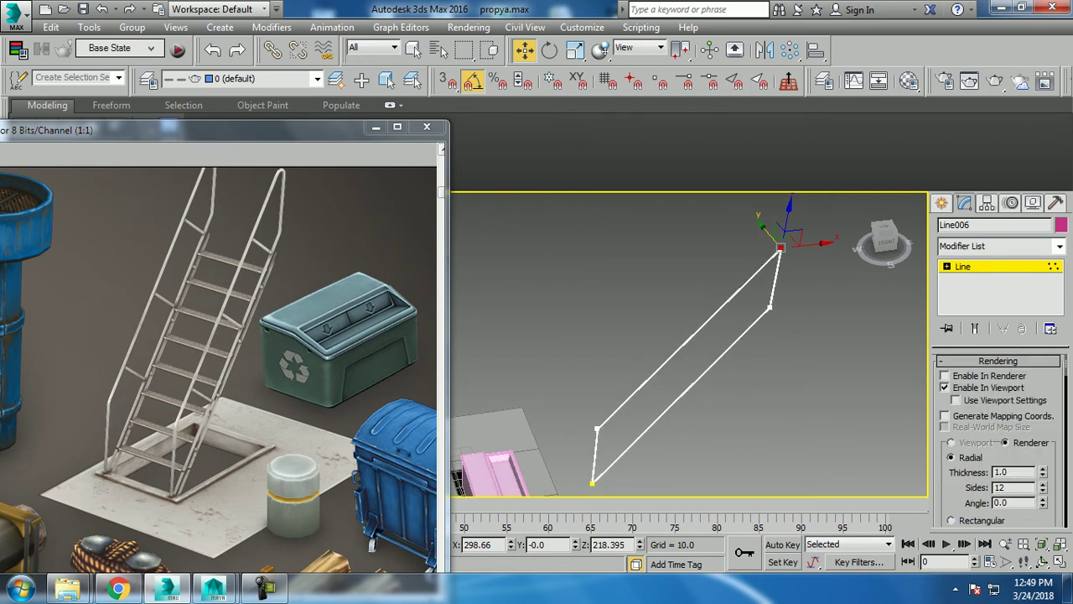
{"action": "left_click_drag", "start_coordinate": [1042, 471], "coordinate": [1042, 444]}
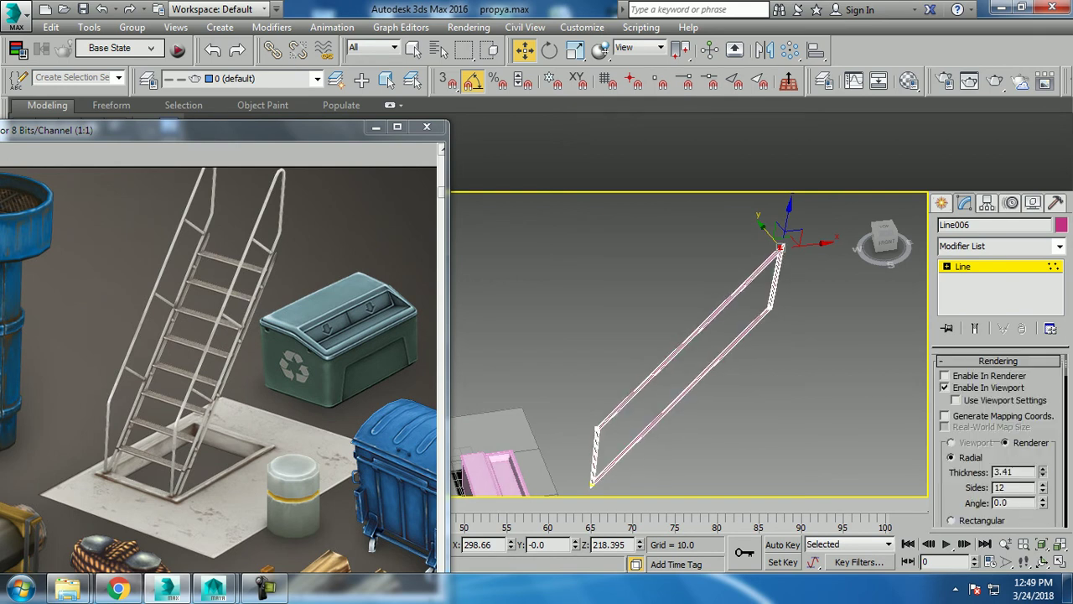
{"action": "scroll", "coordinate": [687, 343], "scroll_direction": "up", "scroll_amount": 3}
{"action": "scroll", "coordinate": [688, 344], "scroll_direction": "down", "scroll_amount": 2}
{"action": "scroll", "coordinate": [687, 344], "scroll_direction": "down", "scroll_amount": 2}
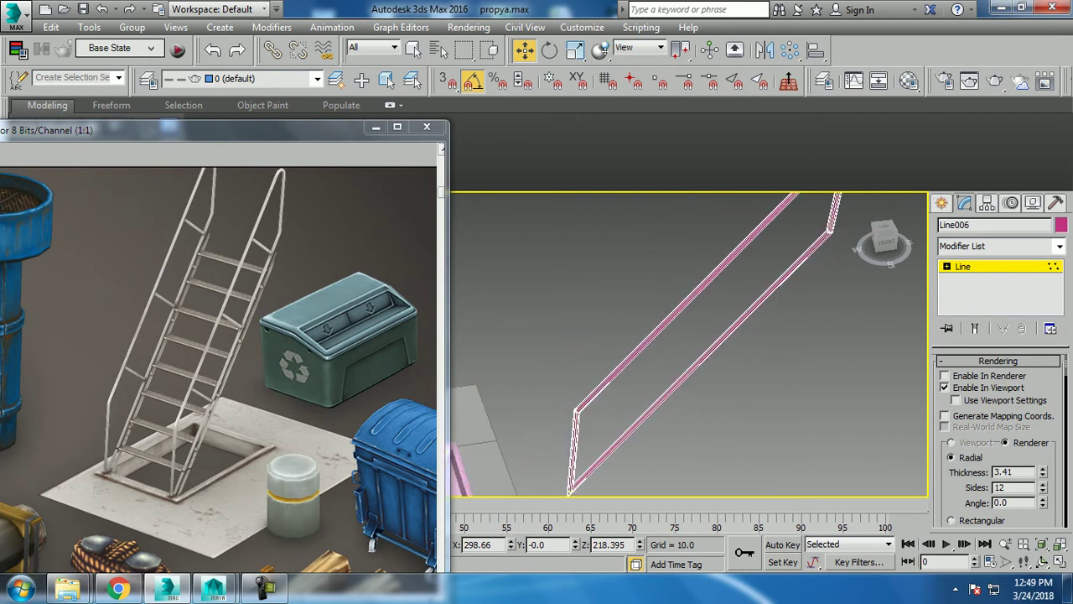
{"action": "scroll", "coordinate": [687, 344], "scroll_direction": "down", "scroll_amount": 2}
{"action": "scroll", "coordinate": [687, 344], "scroll_direction": "down", "scroll_amount": 2}
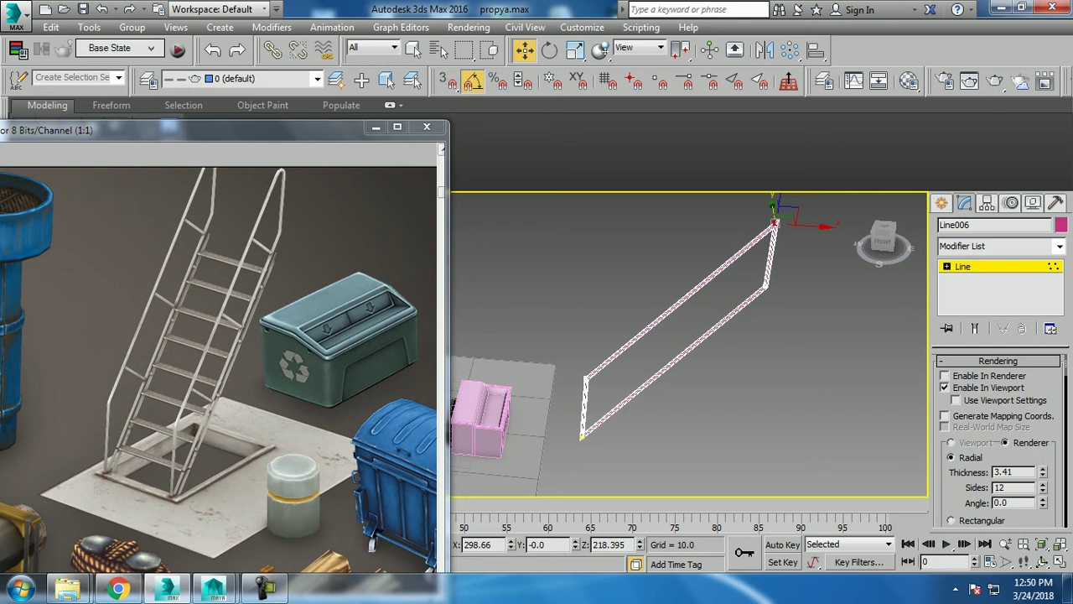
Step: At Vertex level, select the rail's corner vertices
{"action": "key", "text": "1"}
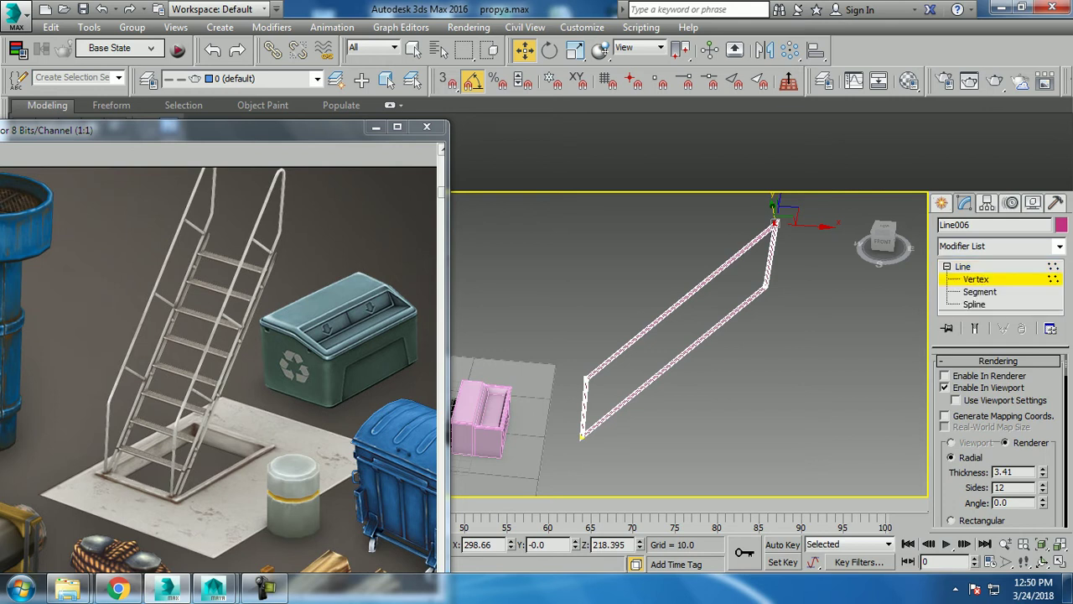
{"action": "left_click_drag", "start_coordinate": [547, 286], "coordinate": [638, 494]}
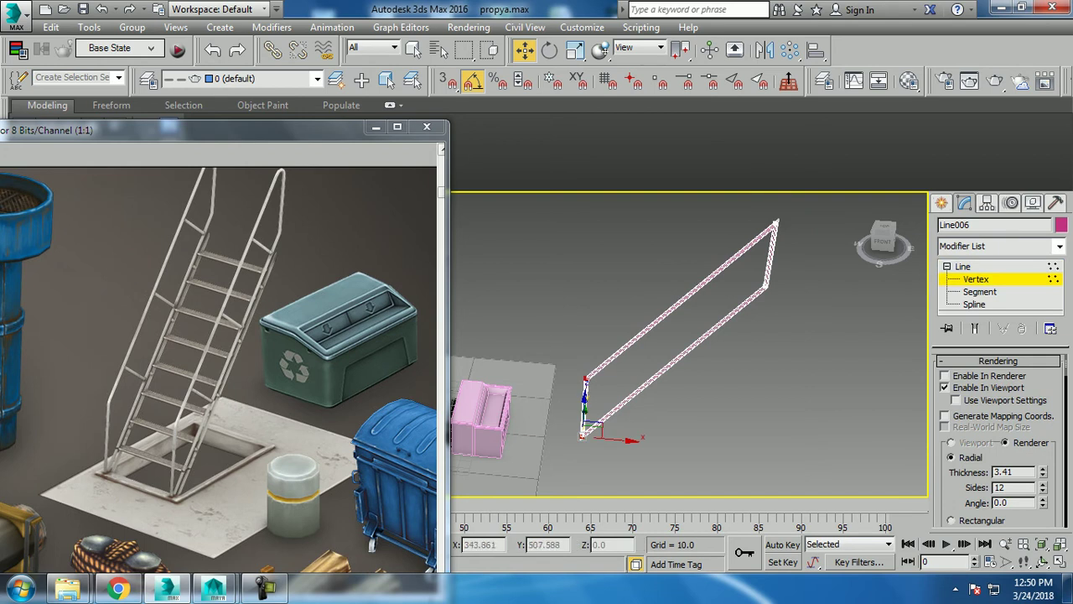
{"action": "left_click_drag", "start_coordinate": [838, 419], "coordinate": [754, 205]}
{"action": "middle_click_drag", "start_coordinate": [687, 335], "coordinate": [678, 390]}
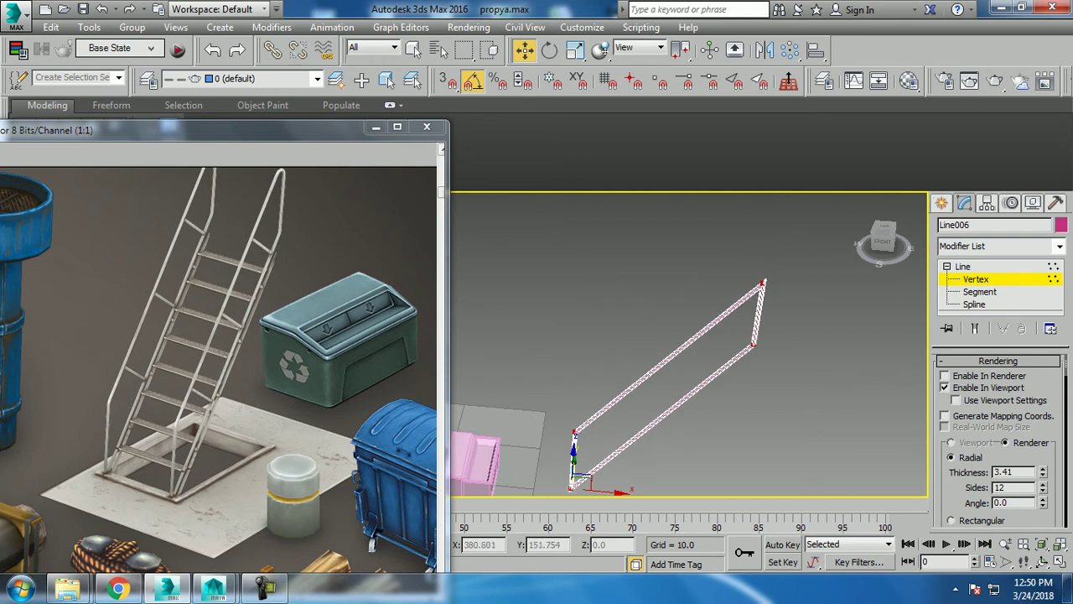
{"action": "left_click_drag", "start_coordinate": [722, 250], "coordinate": [803, 315]}
{"action": "scroll", "coordinate": [998, 436], "scroll_direction": "down", "scroll_amount": 5}
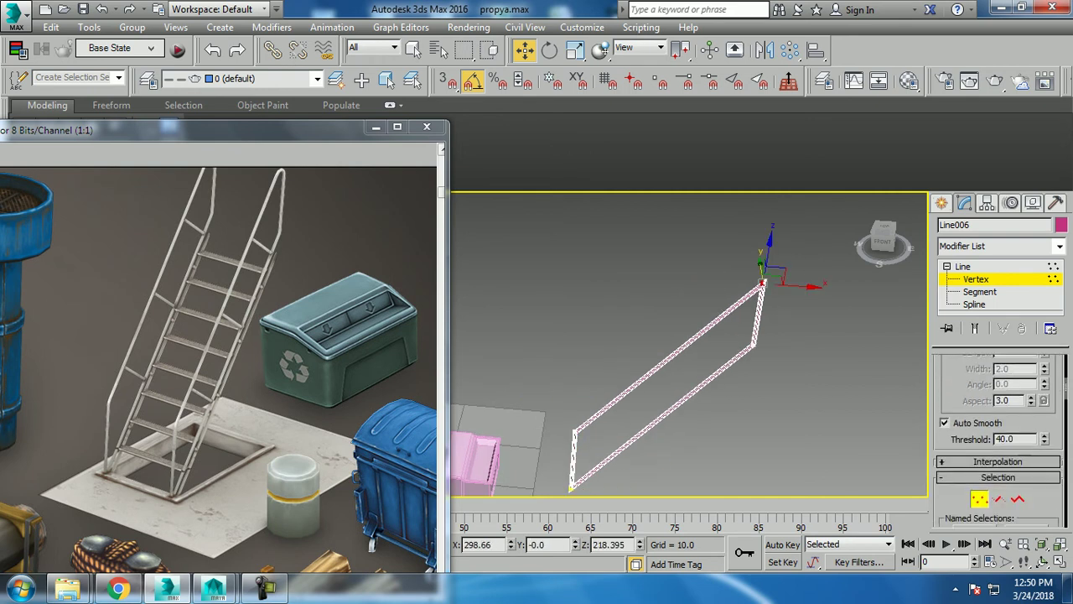
{"action": "scroll", "coordinate": [998, 436], "scroll_direction": "down", "scroll_amount": 5}
{"action": "scroll", "coordinate": [998, 436], "scroll_direction": "down", "scroll_amount": 5}
{"action": "scroll", "coordinate": [997, 436], "scroll_direction": "down", "scroll_amount": 5}
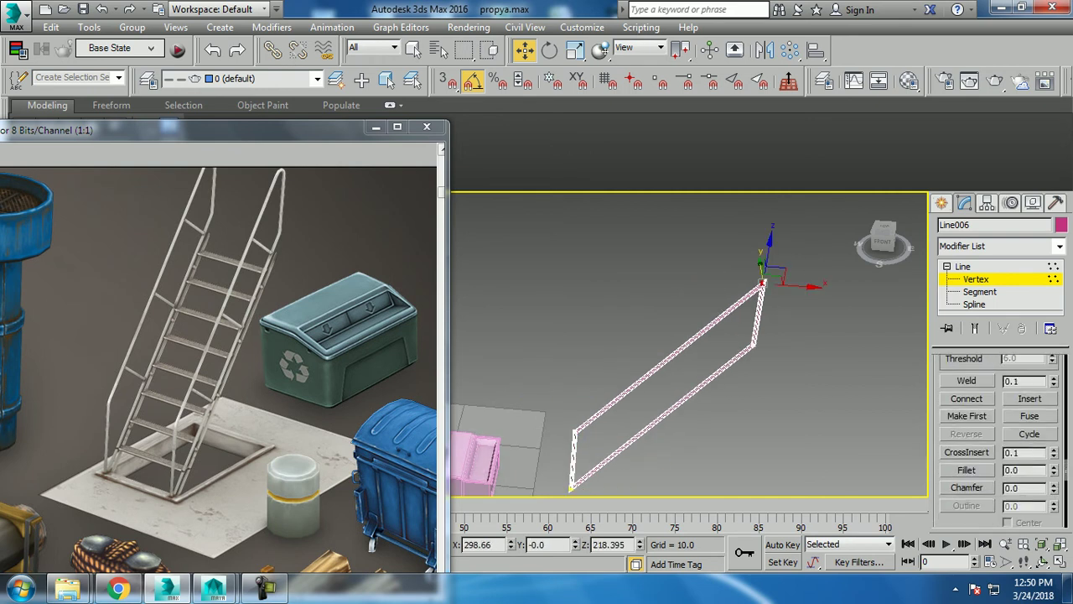
{"action": "scroll", "coordinate": [998, 435], "scroll_direction": "down", "scroll_amount": 2}
Step: Fillet the rail's top corner and the other corner into rounded bends
{"action": "left_click", "coordinate": [966, 445]}
{"action": "scroll", "coordinate": [754, 311], "scroll_direction": "up", "scroll_amount": 2}
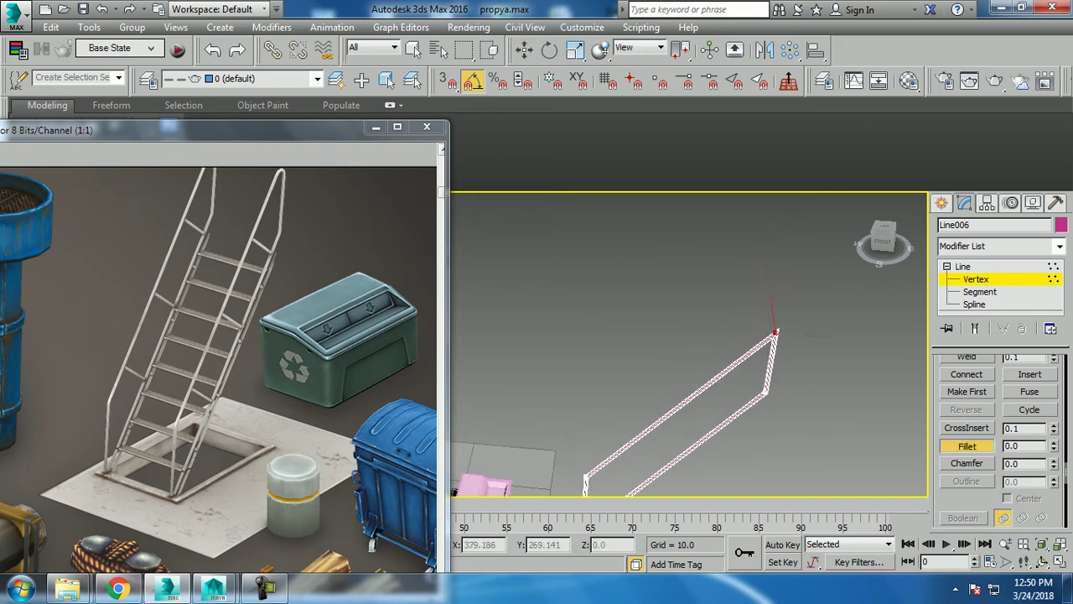
{"action": "scroll", "coordinate": [755, 310], "scroll_direction": "up", "scroll_amount": 2}
{"action": "left_click_drag", "start_coordinate": [753, 323], "coordinate": [753, 295]}
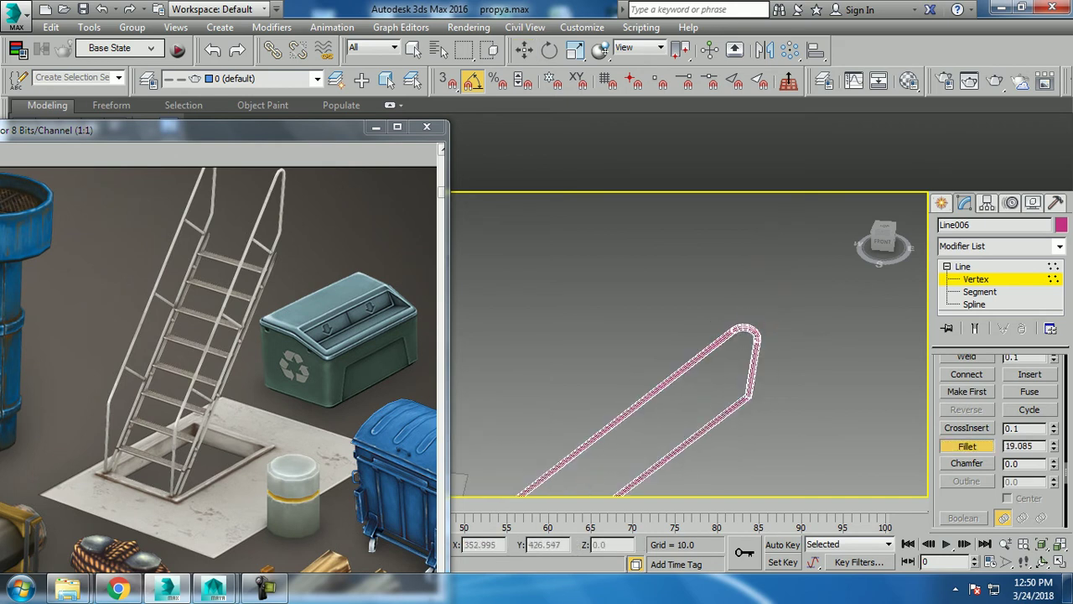
{"action": "middle_click_drag", "start_coordinate": [753, 295], "coordinate": [767, 207]}
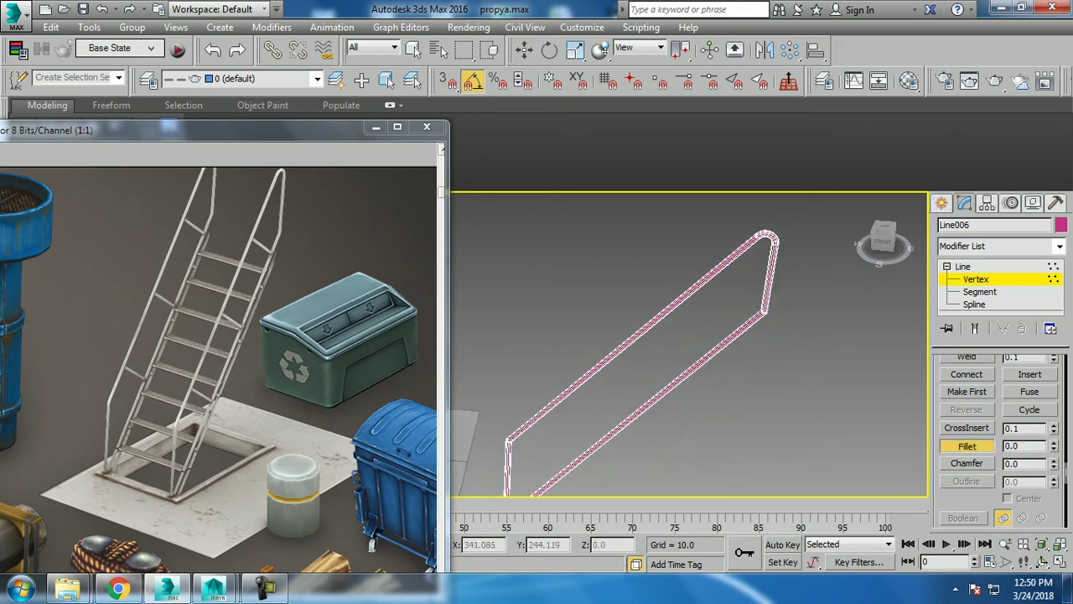
{"action": "scroll", "coordinate": [762, 311], "scroll_direction": "up", "scroll_amount": 2}
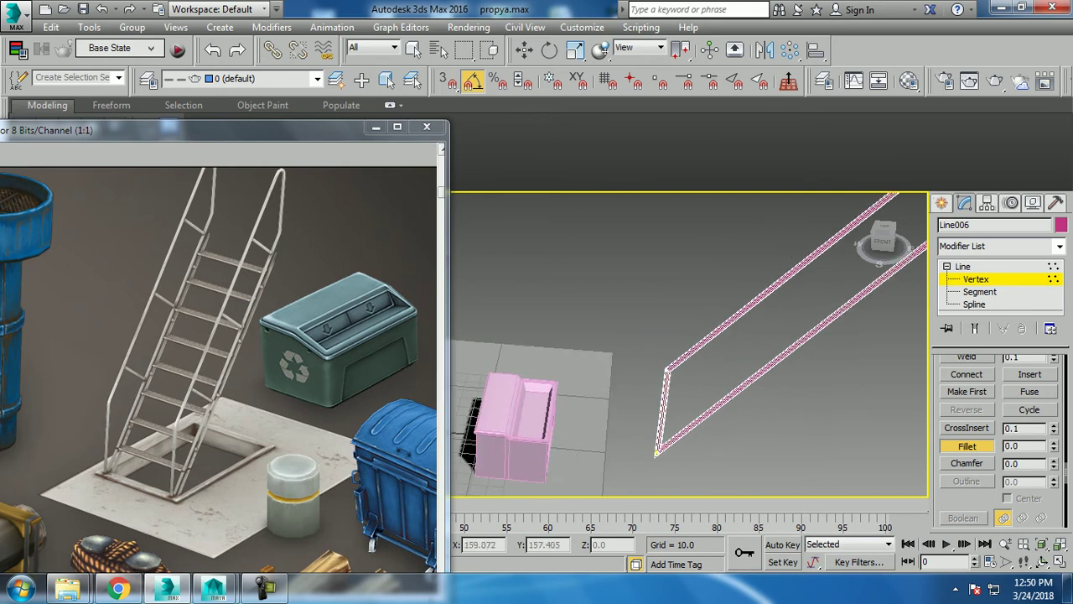
{"action": "left_click_drag", "start_coordinate": [668, 369], "coordinate": [665, 344]}
{"action": "scroll", "coordinate": [755, 319], "scroll_direction": "down", "scroll_amount": 5}
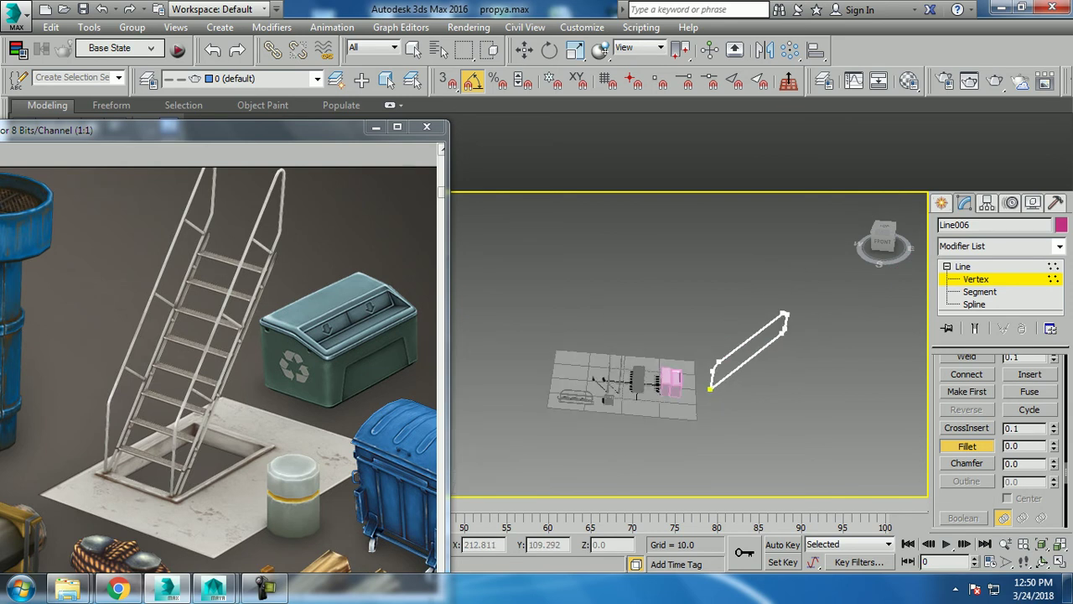
Step: Maximize the Front viewport and frame the whole rail
{"action": "key", "text": "w"}
{"action": "scroll", "coordinate": [759, 321], "scroll_direction": "up", "scroll_amount": 6}
{"action": "key", "text": "alt+w"}
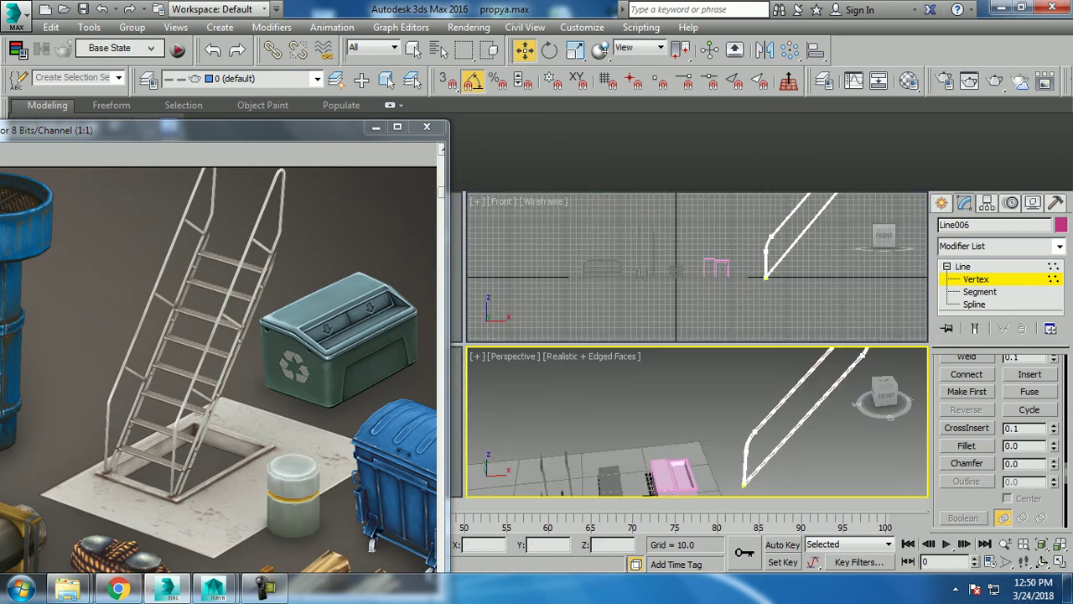
{"action": "key", "text": "alt+w"}
{"action": "scroll", "coordinate": [762, 400], "scroll_direction": "down", "scroll_amount": 2}
{"action": "middle_click_drag", "start_coordinate": [762, 400], "coordinate": [763, 440]}
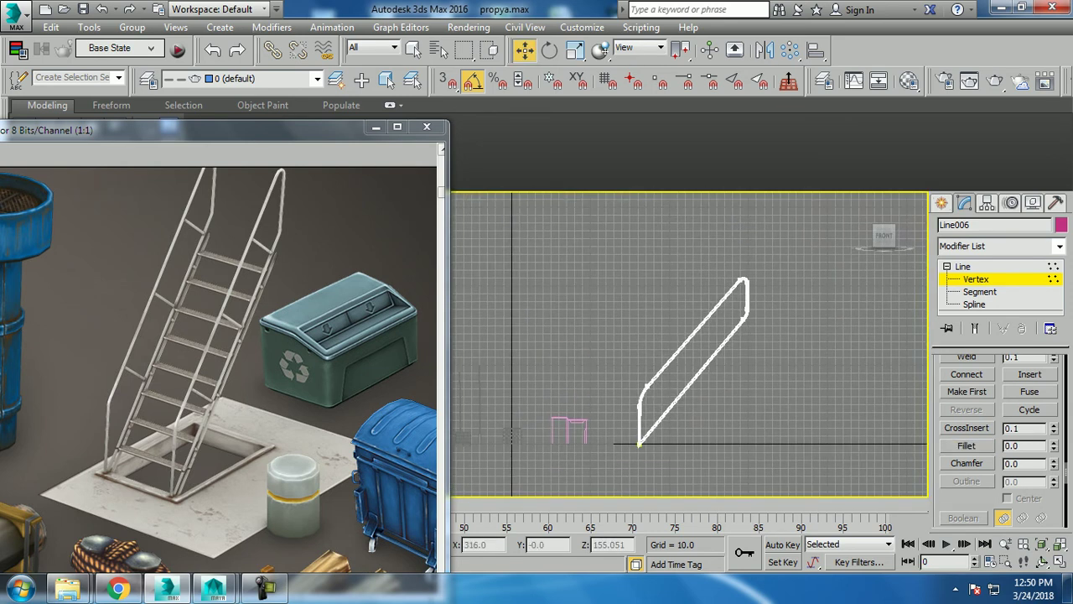
Step: Move the rail's top vertices up-right, then activate Line spline creation
{"action": "key", "text": "1"}
{"action": "key", "text": "1"}
{"action": "left_click", "coordinate": [746, 309]}
{"action": "left_click_drag", "start_coordinate": [755, 300], "coordinate": [796, 260]}
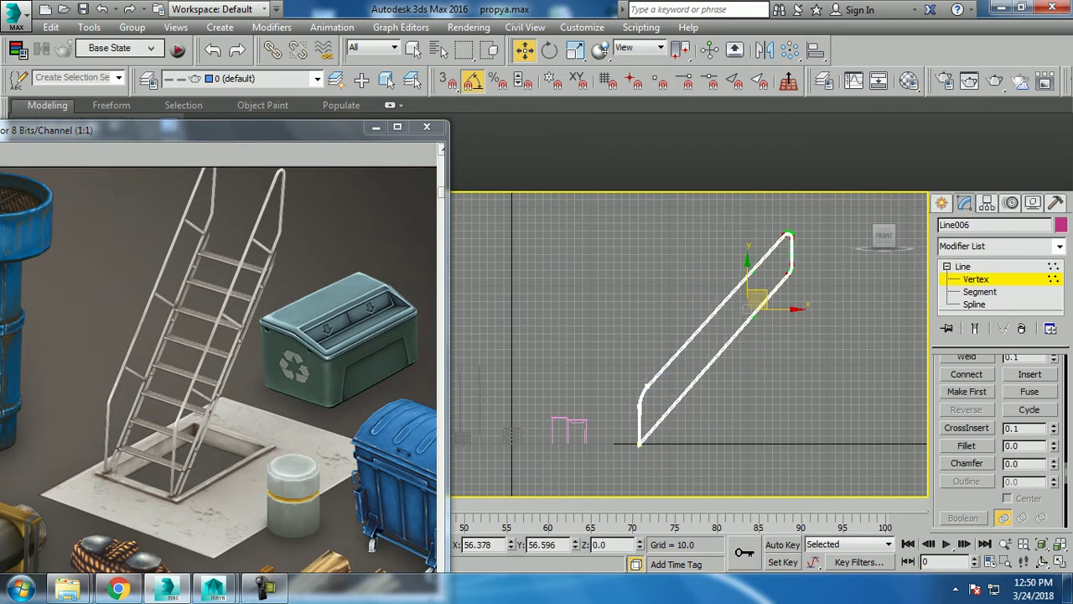
{"action": "scroll", "coordinate": [806, 295], "scroll_direction": "up", "scroll_amount": 3}
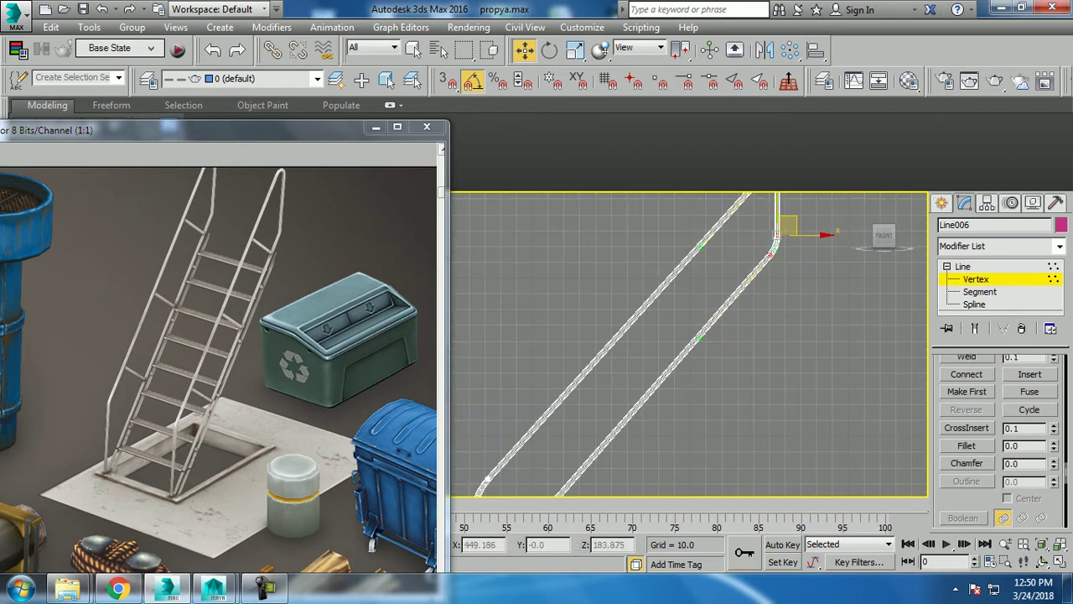
{"action": "scroll", "coordinate": [689, 344], "scroll_direction": "down", "scroll_amount": 2}
{"action": "left_click", "coordinate": [941, 203]}
{"action": "left_click", "coordinate": [970, 315]}
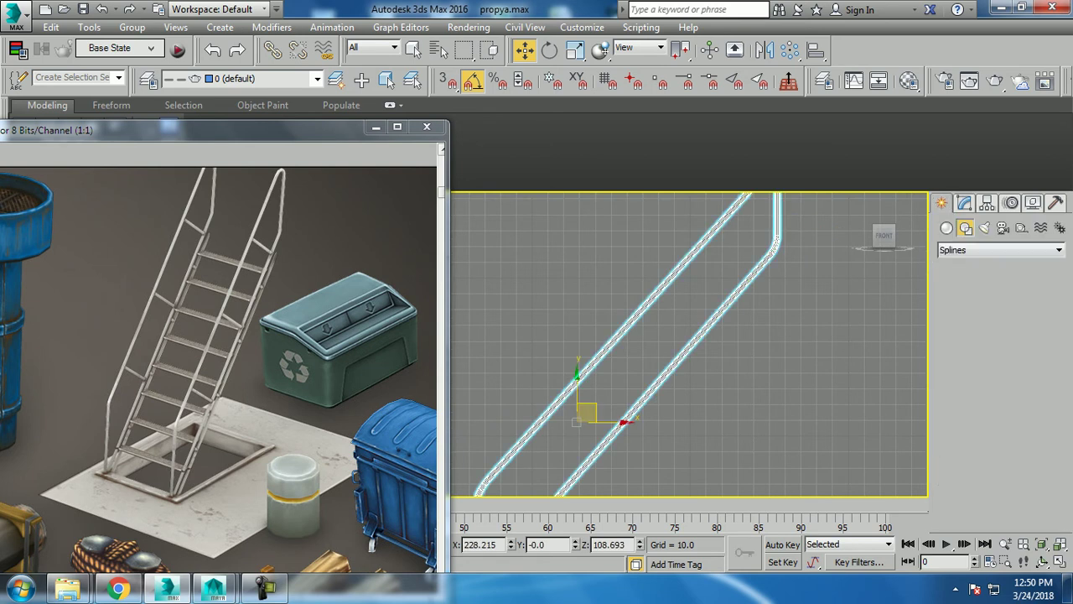
Step: Draw the first rung line from one rail to the other and position it between them
{"action": "left_click", "coordinate": [588, 358]}
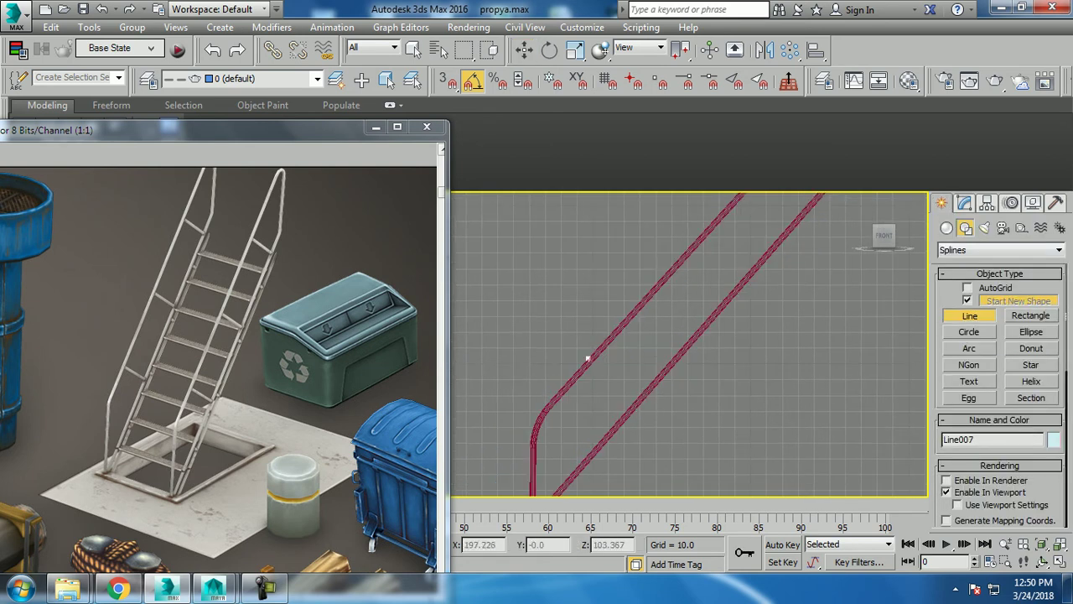
{"action": "left_click", "coordinate": [629, 409]}
{"action": "key", "text": "w"}
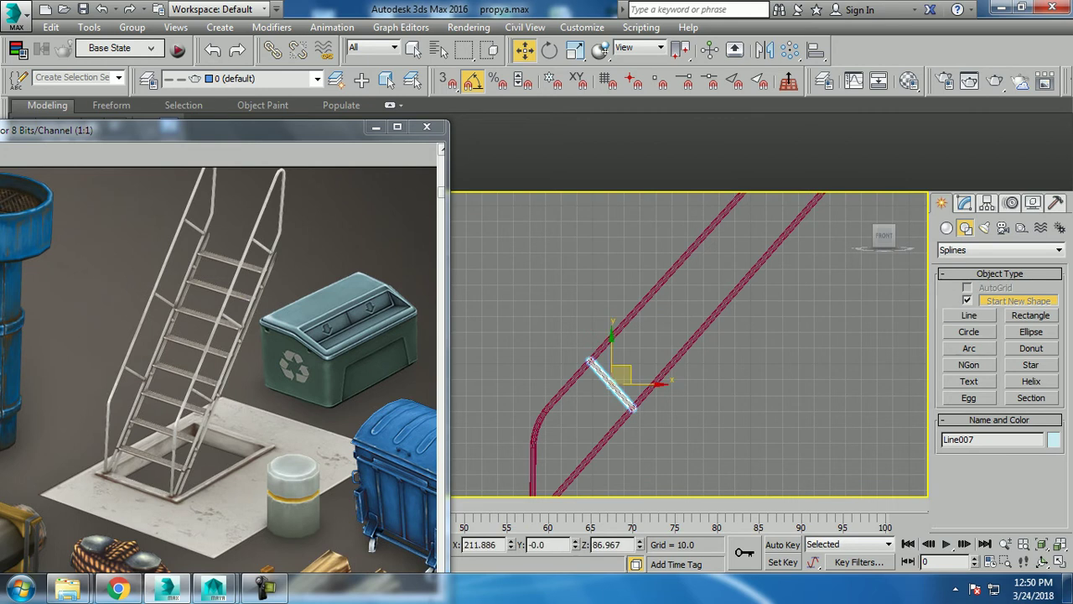
{"action": "middle_click_drag", "start_coordinate": [629, 409], "coordinate": [622, 428]}
Step: Clone the rung twice as copies further up the rails, giving three evenly spaced rungs
{"action": "left_click_drag", "start_coordinate": [602, 400], "coordinate": [696, 293], "text": "shift"}
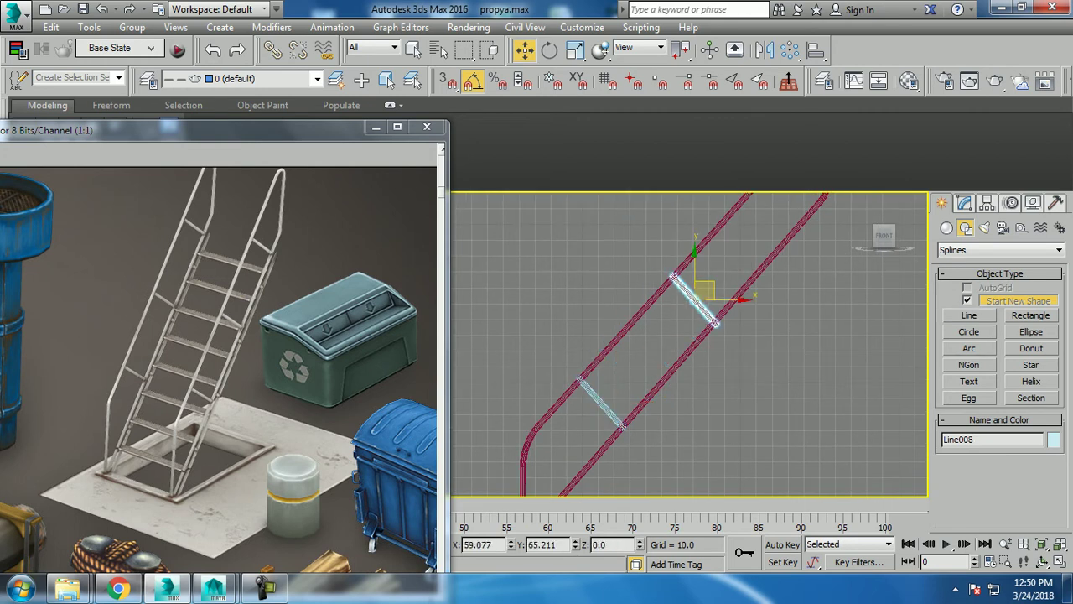
{"action": "left_click", "coordinate": [537, 360]}
{"action": "mouse_move", "coordinate": [671, 268]}
{"action": "middle_mouse_down"}
{"action": "mouse_move", "coordinate": [484, 417]}
{"action": "mouse_move", "coordinate": [650, 373]}
{"action": "middle_mouse_up"}
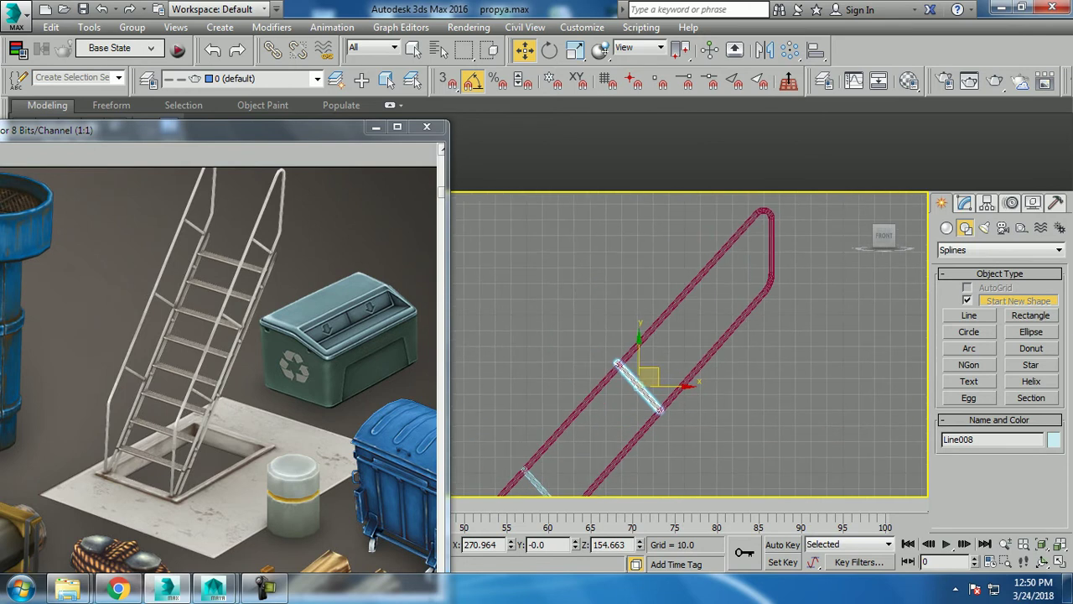
{"action": "left_click_drag", "start_coordinate": [649, 377], "coordinate": [642, 386]}
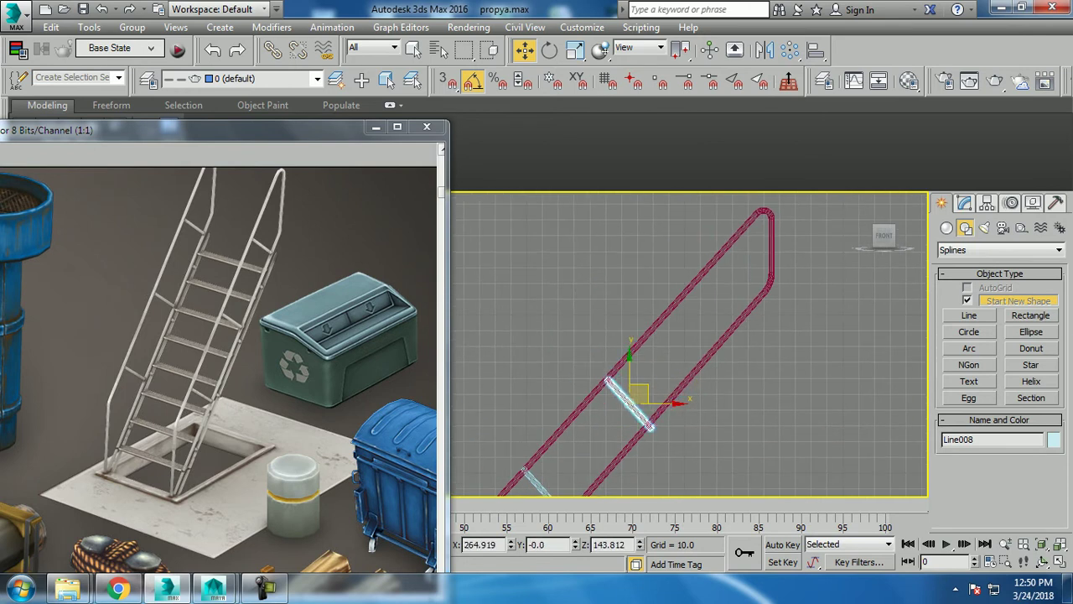
{"action": "left_click_drag", "start_coordinate": [637, 394], "coordinate": [721, 302], "text": "shift"}
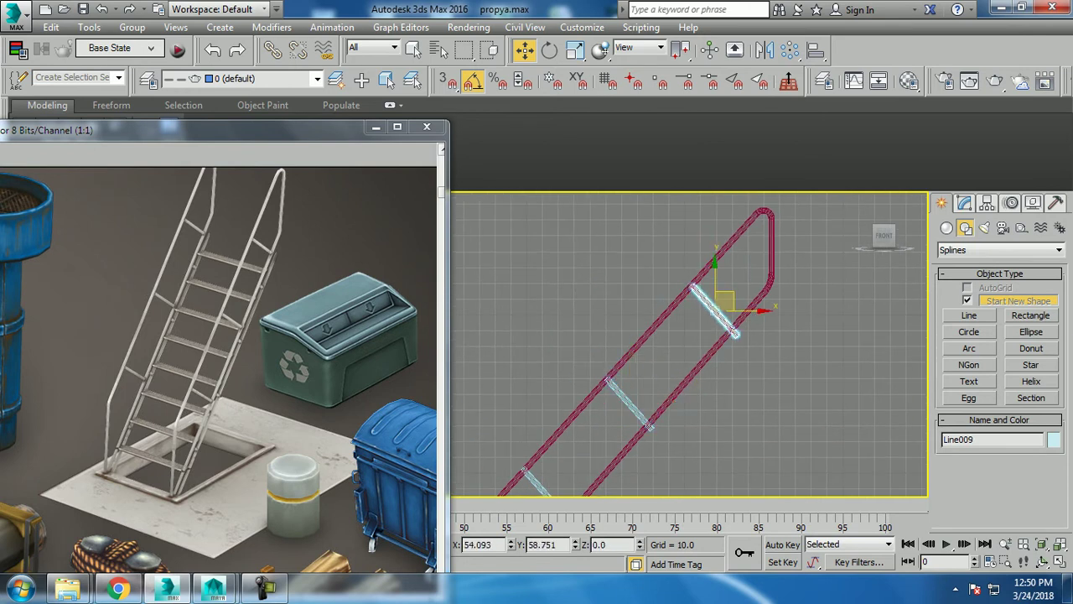
{"action": "key", "text": "Return"}
{"action": "scroll", "coordinate": [730, 327], "scroll_direction": "up", "scroll_amount": 2}
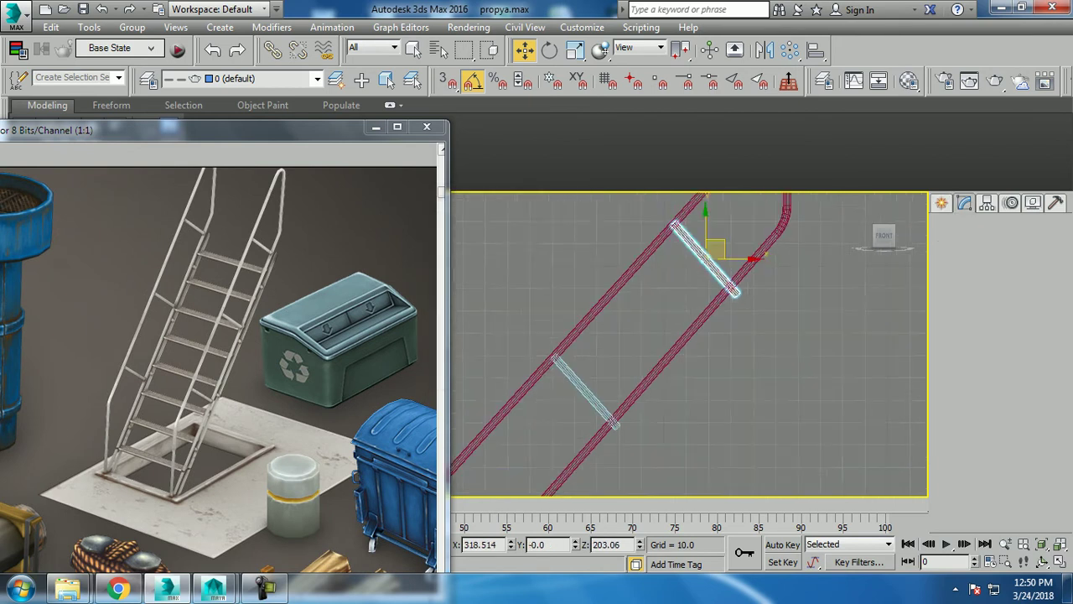
{"action": "scroll", "coordinate": [729, 327], "scroll_direction": "up", "scroll_amount": 1}
{"action": "scroll", "coordinate": [729, 327], "scroll_direction": "up", "scroll_amount": 2}
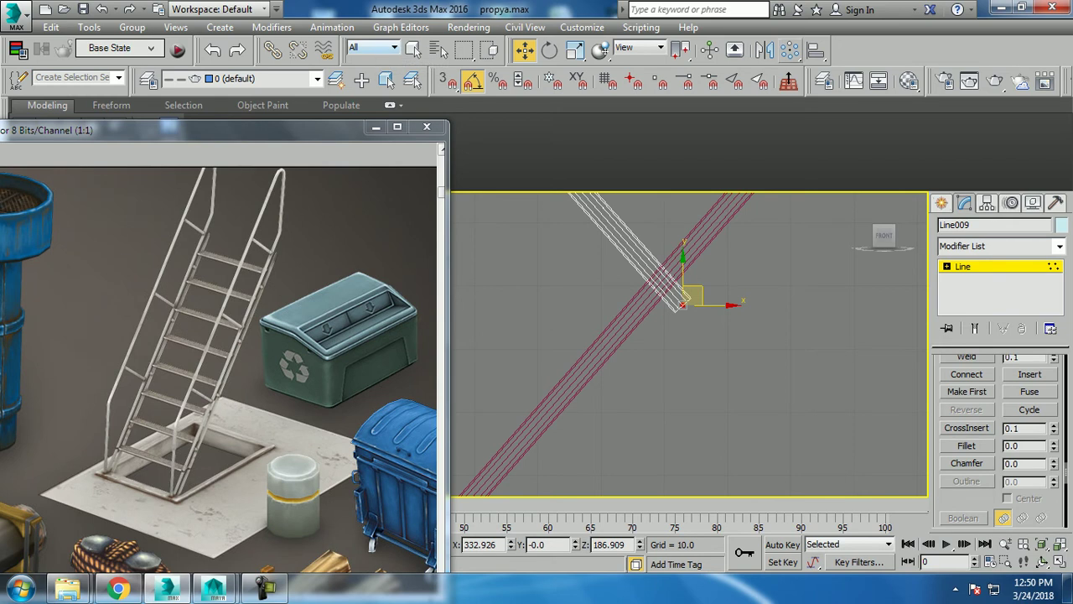
Step: Cycle through the reference coordinate systems and settle on Local
{"action": "left_click", "coordinate": [640, 48]}
{"action": "left_click", "coordinate": [637, 94]}
{"action": "left_click", "coordinate": [639, 48]}
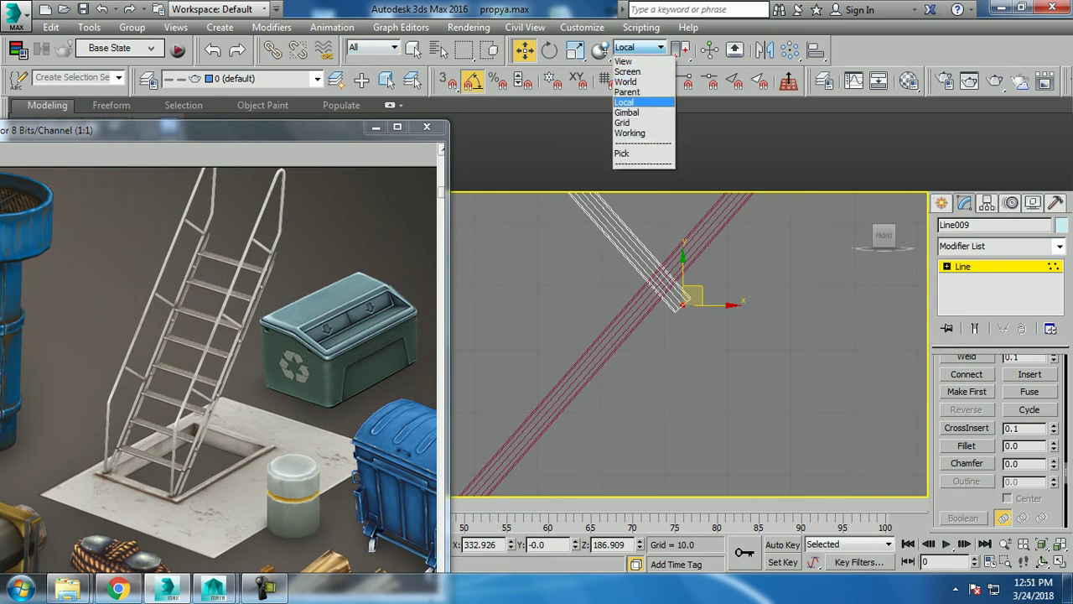
{"action": "left_click", "coordinate": [627, 71]}
{"action": "left_click", "coordinate": [640, 48]}
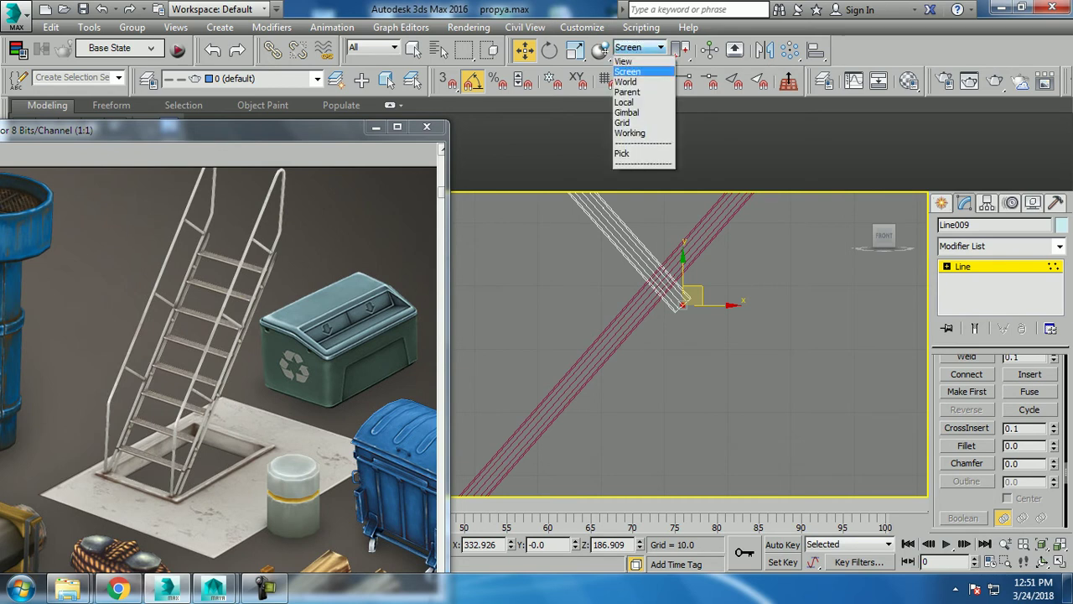
{"action": "left_click", "coordinate": [625, 81]}
{"action": "left_click", "coordinate": [639, 47]}
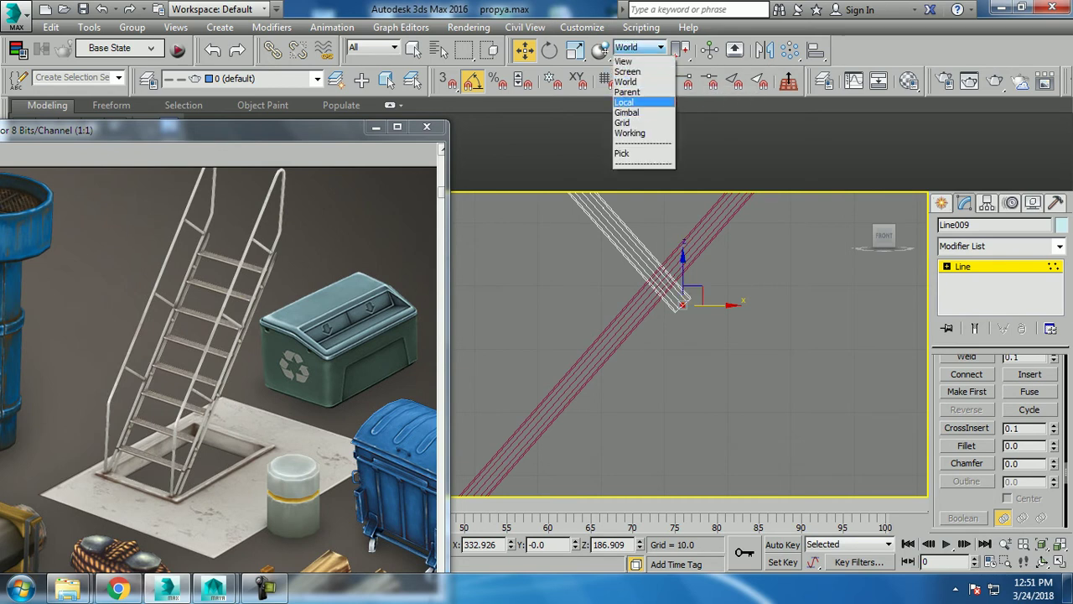
{"action": "left_click", "coordinate": [627, 91]}
{"action": "left_click", "coordinate": [639, 48]}
{"action": "left_click", "coordinate": [624, 101]}
Step: Slide the white rung along the rail and leave sub-object editing
{"action": "left_click_drag", "start_coordinate": [683, 302], "coordinate": [728, 317]}
{"action": "scroll", "coordinate": [732, 317], "scroll_direction": "down", "scroll_amount": 3}
{"action": "middle_click_drag", "start_coordinate": [728, 317], "coordinate": [762, 202]}
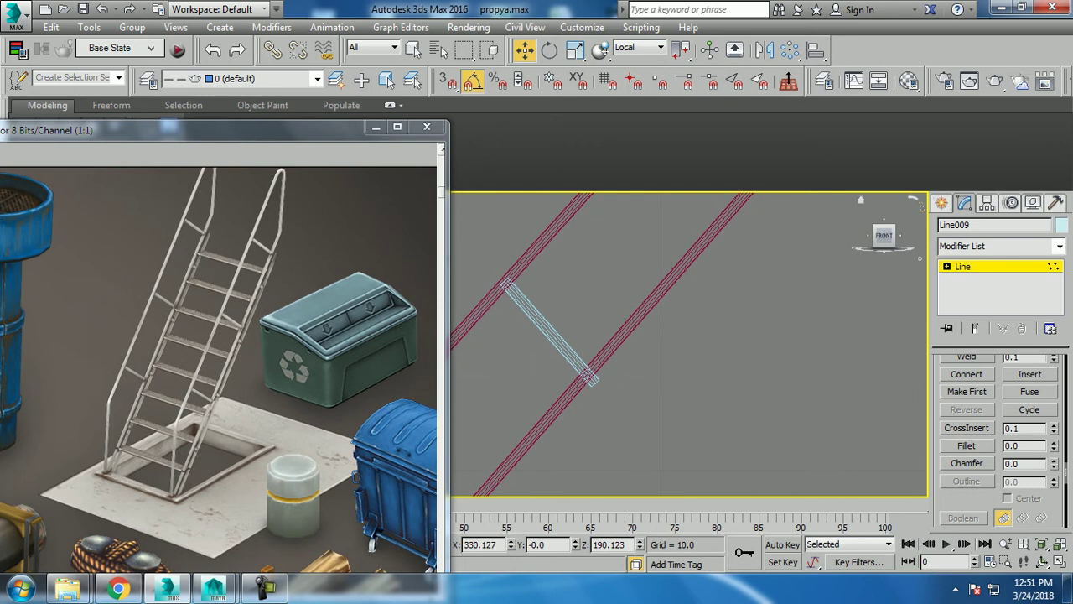
{"action": "key", "text": "1"}
Step: Select rung Line008, set its axes to Local, and enter vertex editing in the Front view
{"action": "left_click", "coordinate": [549, 331]}
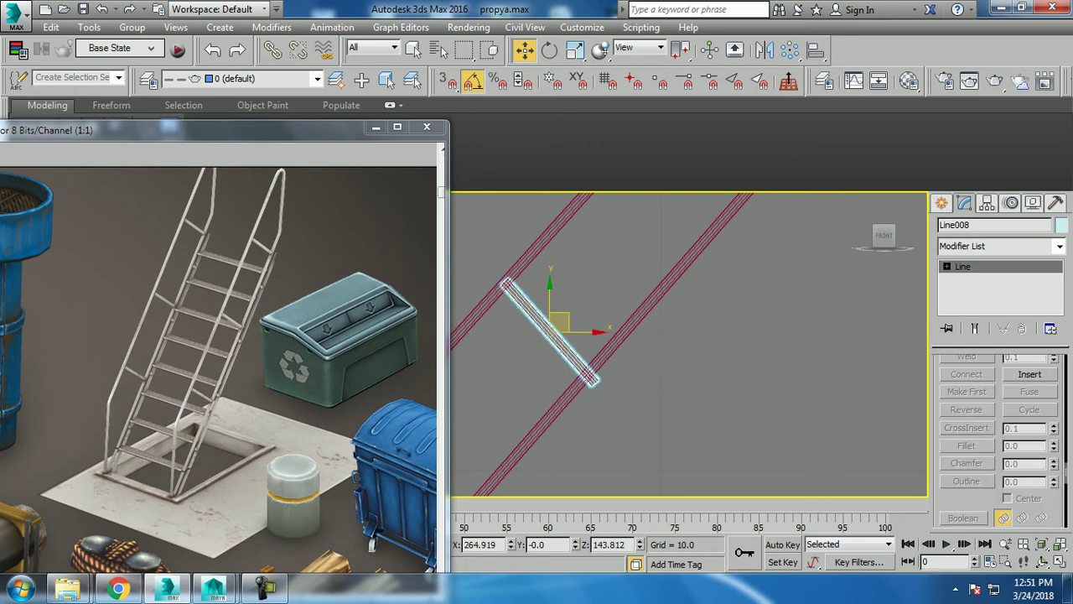
{"action": "left_click", "coordinate": [639, 48]}
{"action": "left_click", "coordinate": [637, 100]}
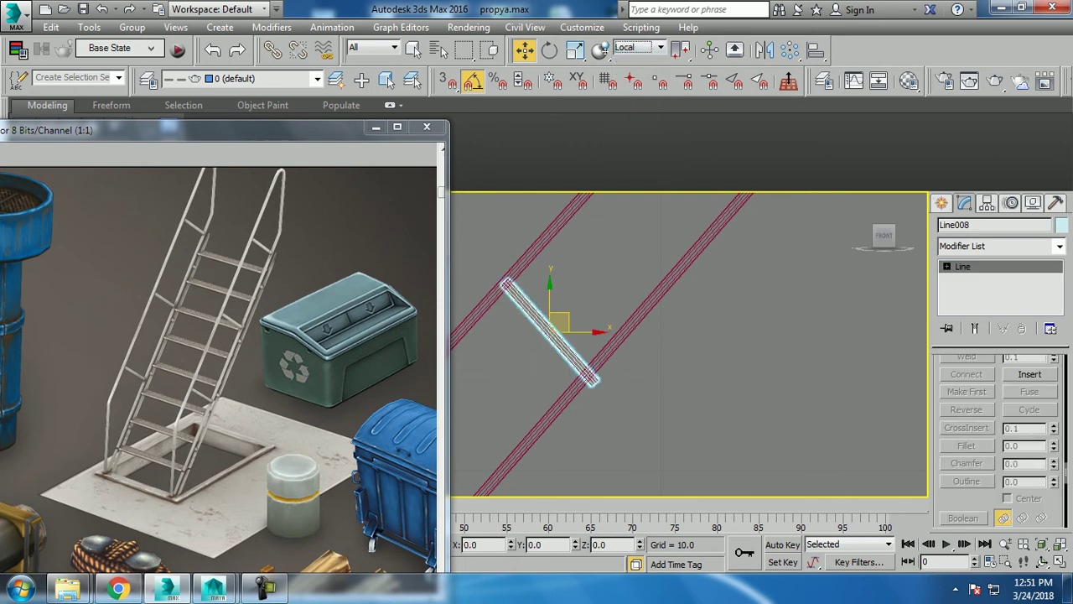
{"action": "key", "text": "alt+w"}
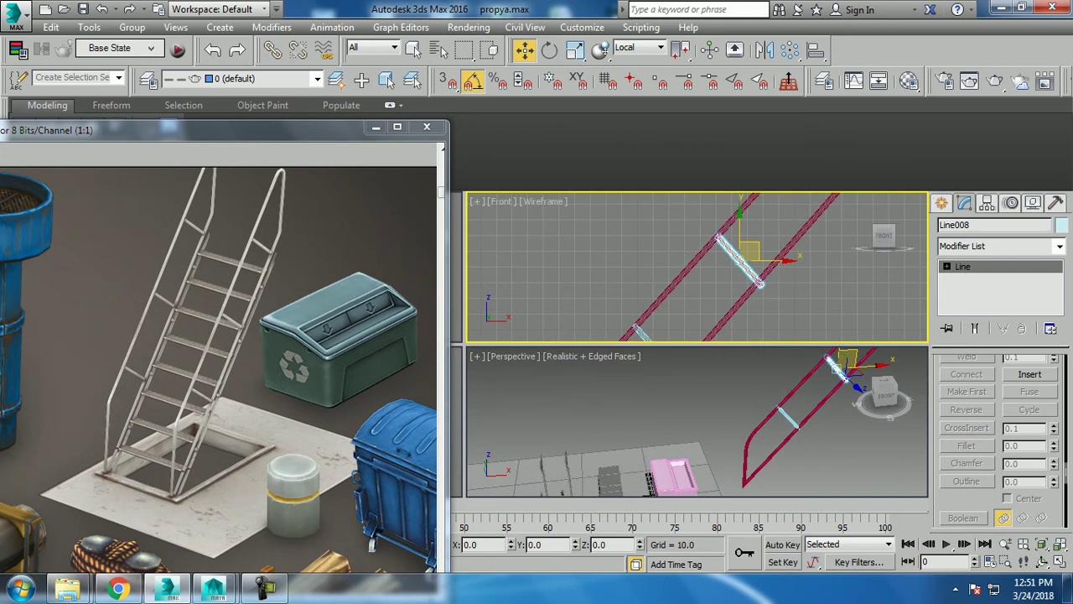
{"action": "scroll", "coordinate": [755, 281], "scroll_direction": "up", "scroll_amount": 3}
{"action": "key", "text": "alt+w"}
{"action": "key", "text": "1"}
Step: Move the rung's vertices up the rails so its endpoint sits on the rail tube
{"action": "left_click", "coordinate": [539, 371]}
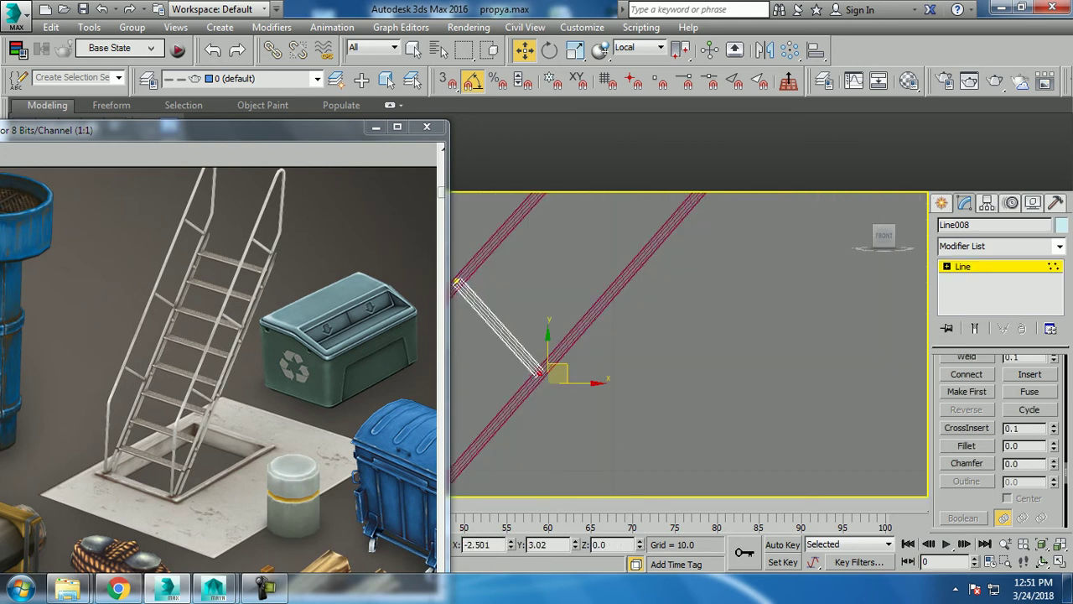
{"action": "left_click_drag", "start_coordinate": [548, 371], "coordinate": [696, 191], "text": "shift"}
{"action": "scroll", "coordinate": [696, 336], "scroll_direction": "down", "scroll_amount": 2}
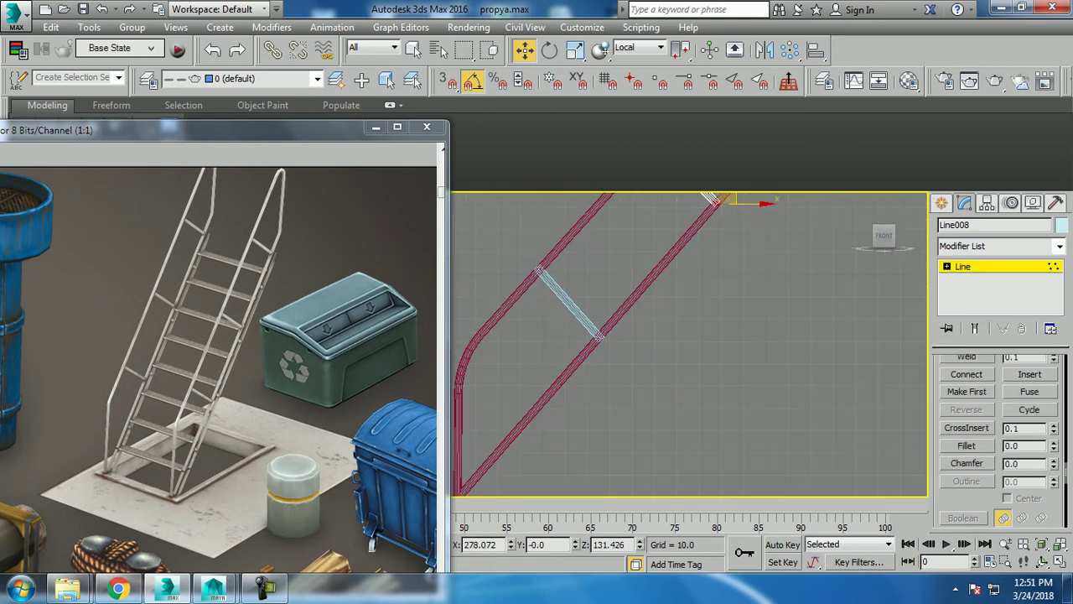
{"action": "middle_click_drag", "start_coordinate": [712, 336], "coordinate": [723, 342]}
{"action": "key", "text": "alt+w"}
{"action": "key", "text": "alt+w"}
{"action": "key", "text": "alt+w"}
{"action": "key", "text": "alt+w"}
{"action": "mouse_move", "coordinate": [687, 344]}
{"action": "middle_mouse_down", "text": "alt"}
{"action": "mouse_move", "coordinate": [704, 336]}
{"action": "mouse_move", "coordinate": [754, 352]}
{"action": "middle_mouse_up", "text": "alt"}
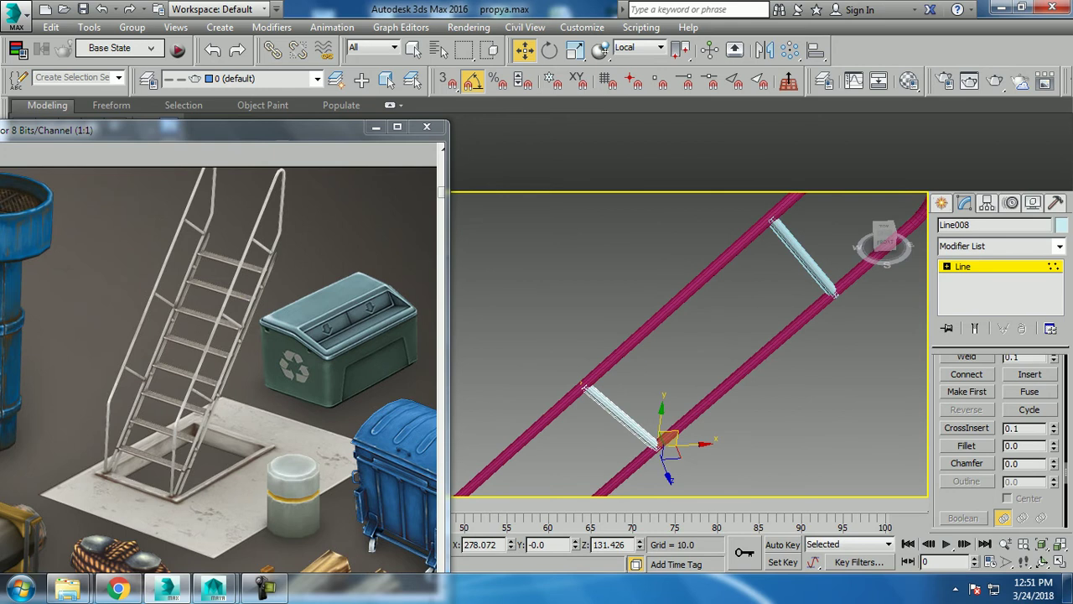
Step: Exit vertex editing and reduce the lower rung's rendered thickness
{"action": "key", "text": "1"}
{"action": "scroll", "coordinate": [997, 436], "scroll_direction": "up", "scroll_amount": 3}
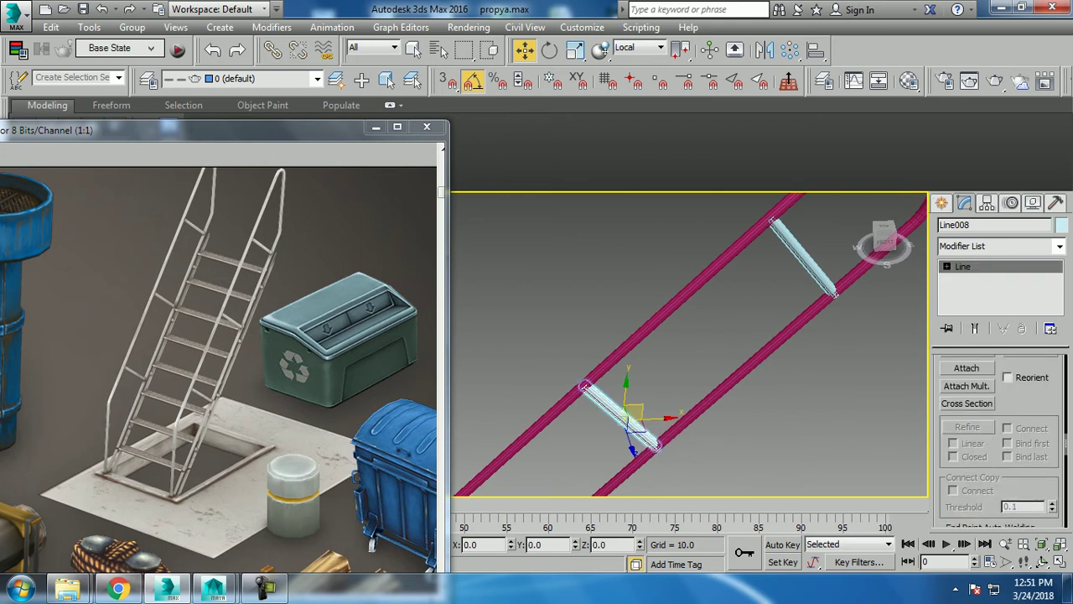
{"action": "scroll", "coordinate": [998, 436], "scroll_direction": "up", "scroll_amount": 3}
{"action": "scroll", "coordinate": [998, 436], "scroll_direction": "up", "scroll_amount": 3}
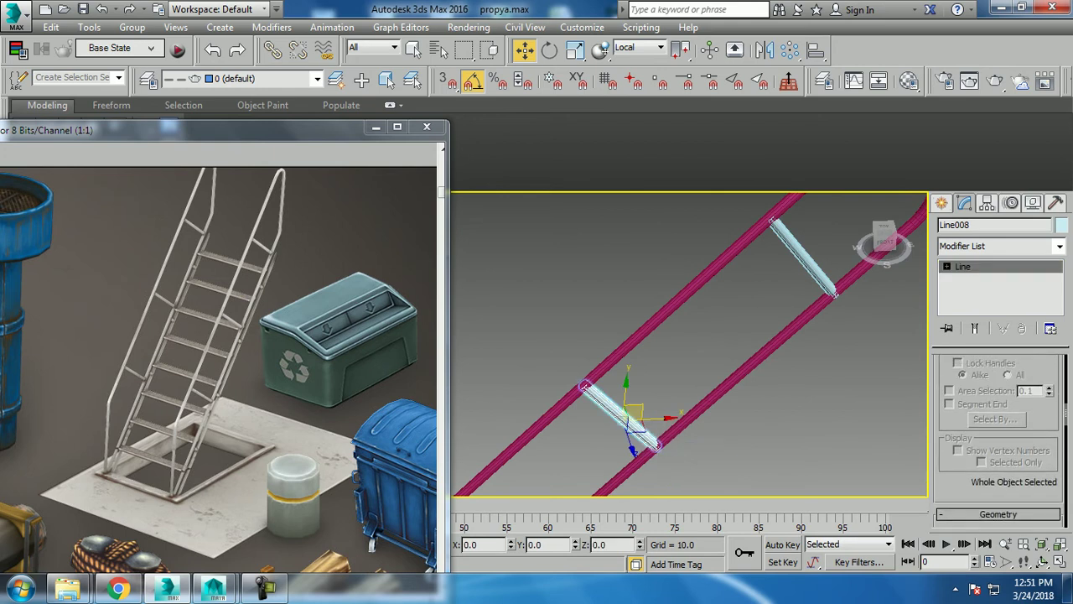
{"action": "scroll", "coordinate": [998, 436], "scroll_direction": "up", "scroll_amount": 3}
{"action": "scroll", "coordinate": [997, 436], "scroll_direction": "up", "scroll_amount": 3}
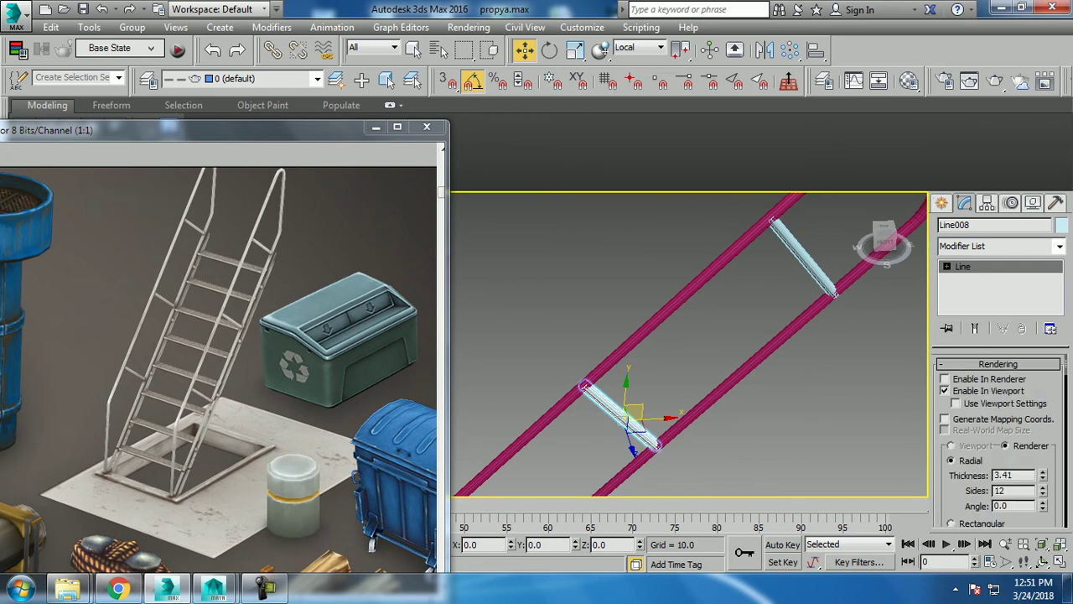
{"action": "left_click_drag", "start_coordinate": [1042, 474], "coordinate": [1042, 503]}
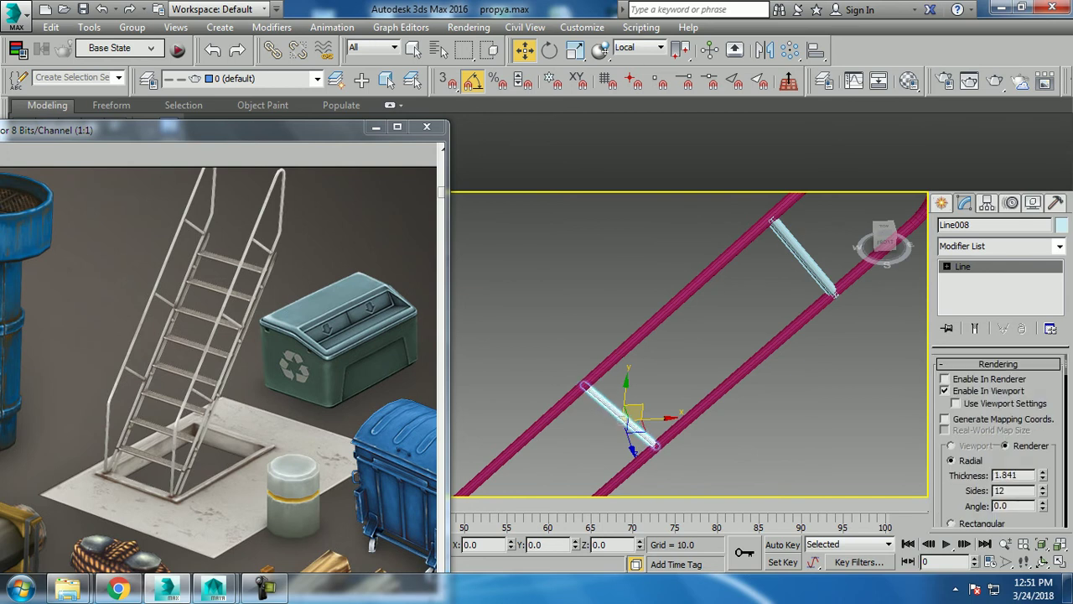
Step: Thin the upper rung and the rung near the lower bend to 1.296
{"action": "left_click", "coordinate": [803, 258]}
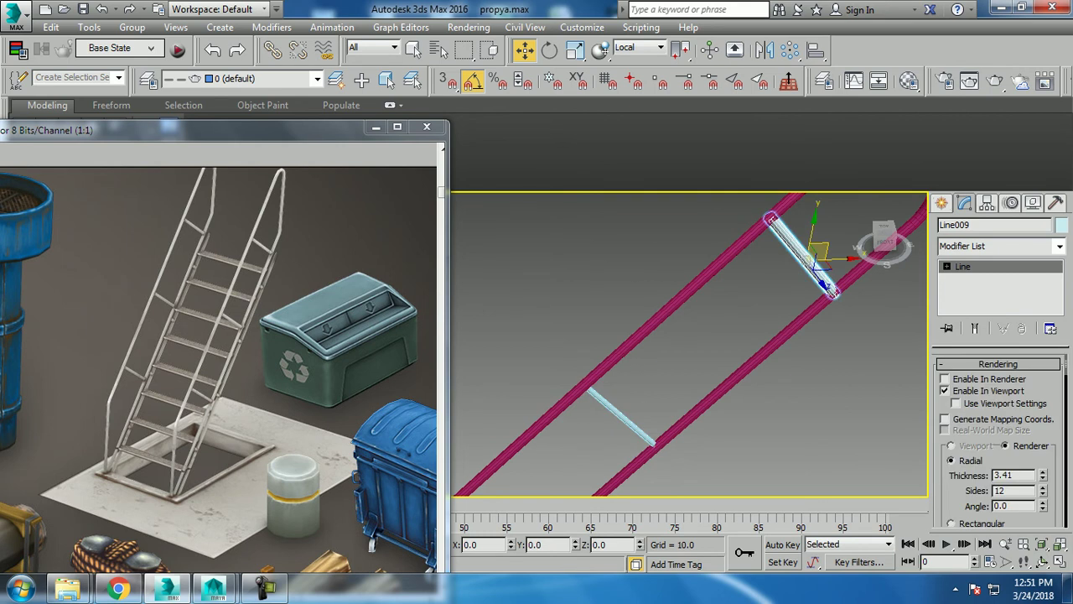
{"action": "left_click_drag", "start_coordinate": [1043, 474], "coordinate": [1042, 503]}
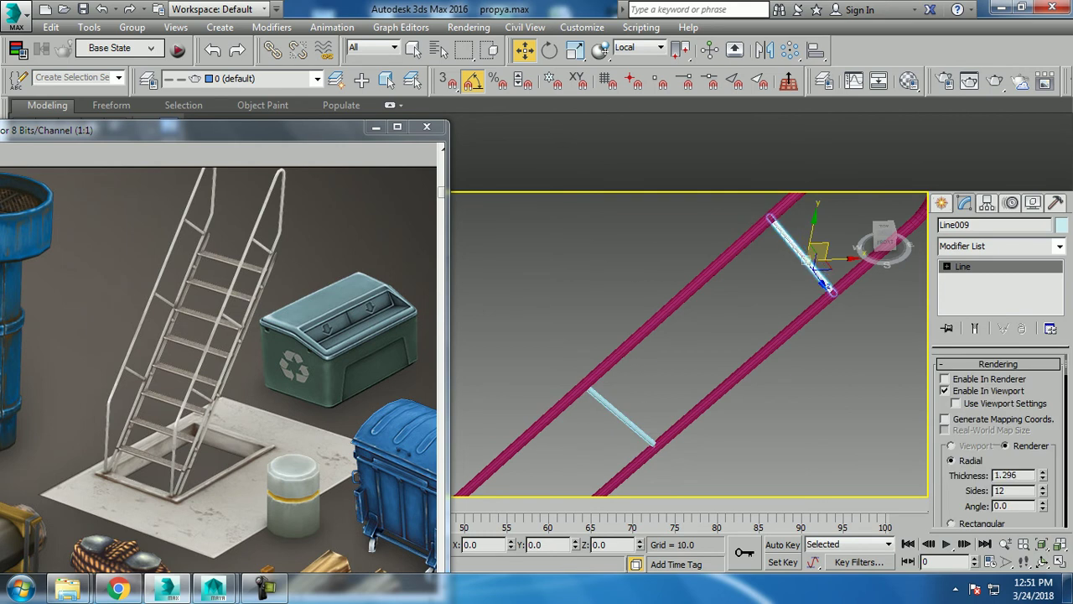
{"action": "middle_click_drag", "start_coordinate": [621, 415], "coordinate": [662, 310]}
{"action": "left_click", "coordinate": [662, 310]}
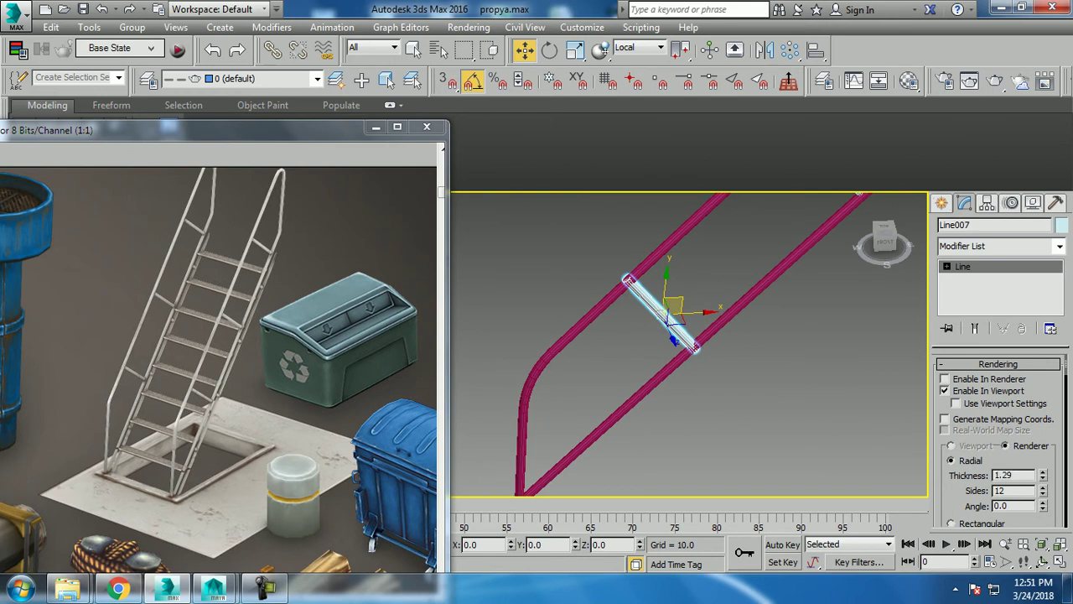
{"action": "key", "text": "Return"}
{"action": "left_click", "coordinate": [805, 403]}
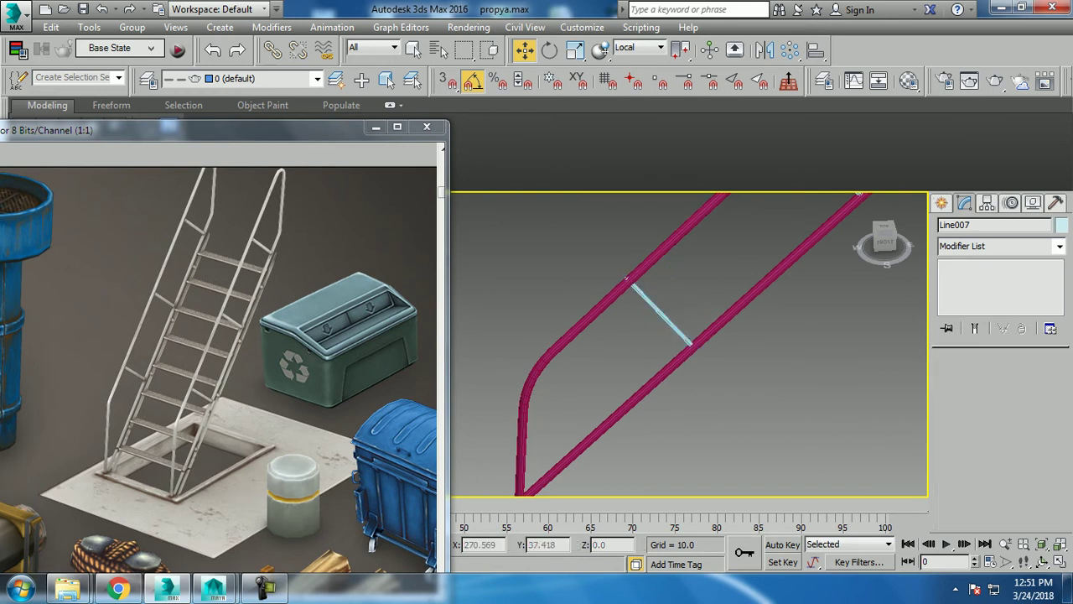
Step: Set rung Line009's radial thickness to 1.841
{"action": "middle_click_drag", "start_coordinate": [687, 335], "coordinate": [604, 385]}
{"action": "scroll", "coordinate": [688, 344], "scroll_direction": "down", "scroll_amount": 3}
{"action": "scroll", "coordinate": [687, 343], "scroll_direction": "up", "scroll_amount": 3}
{"action": "scroll", "coordinate": [616, 423], "scroll_direction": "up", "scroll_amount": 3}
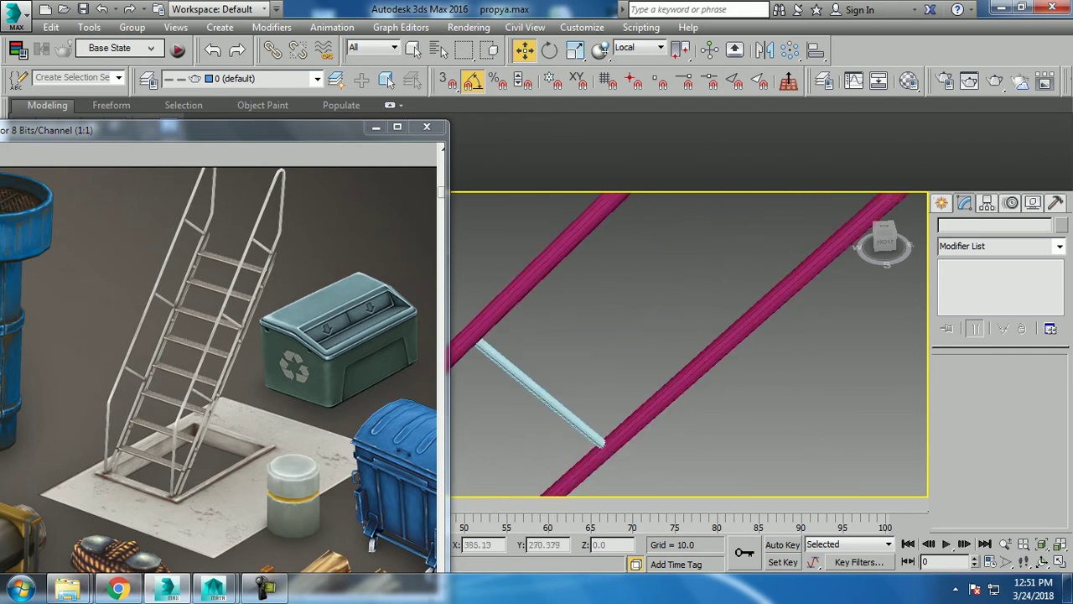
{"action": "left_click", "coordinate": [536, 391]}
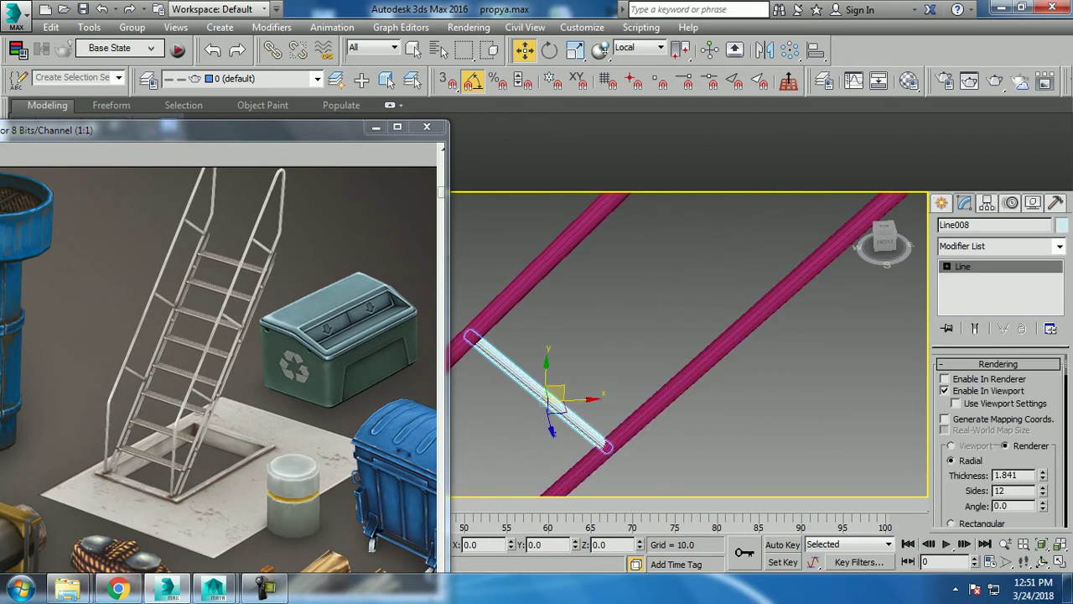
{"action": "middle_click_drag", "start_coordinate": [586, 394], "coordinate": [721, 336]}
{"action": "left_click", "coordinate": [721, 332]}
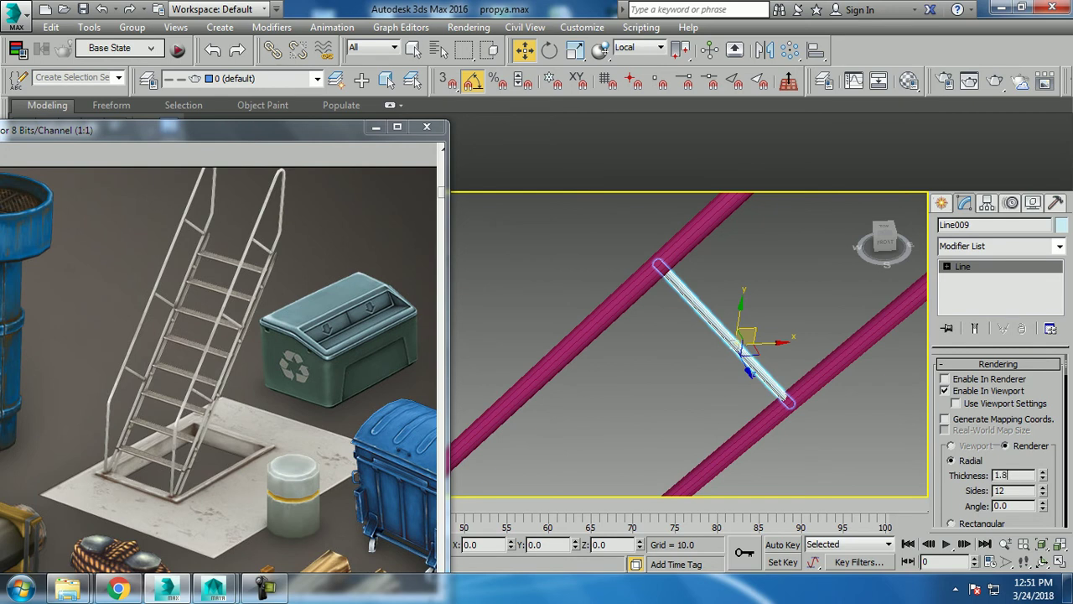
{"action": "type", "text": "41"}
{"action": "key", "text": "Return"}
{"action": "left_click", "coordinate": [587, 436]}
Step: Give rung Line007 the same 1.841 radial thickness
{"action": "middle_click_drag", "start_coordinate": [670, 377], "coordinate": [721, 302]}
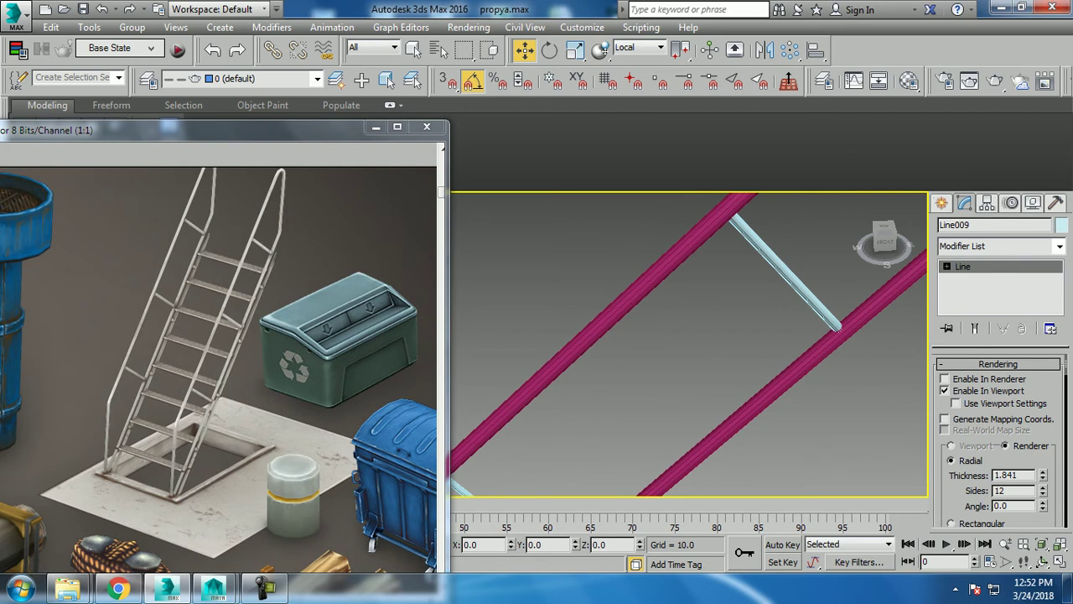
{"action": "middle_click_drag", "start_coordinate": [654, 394], "coordinate": [587, 335]}
{"action": "left_click", "coordinate": [579, 361]}
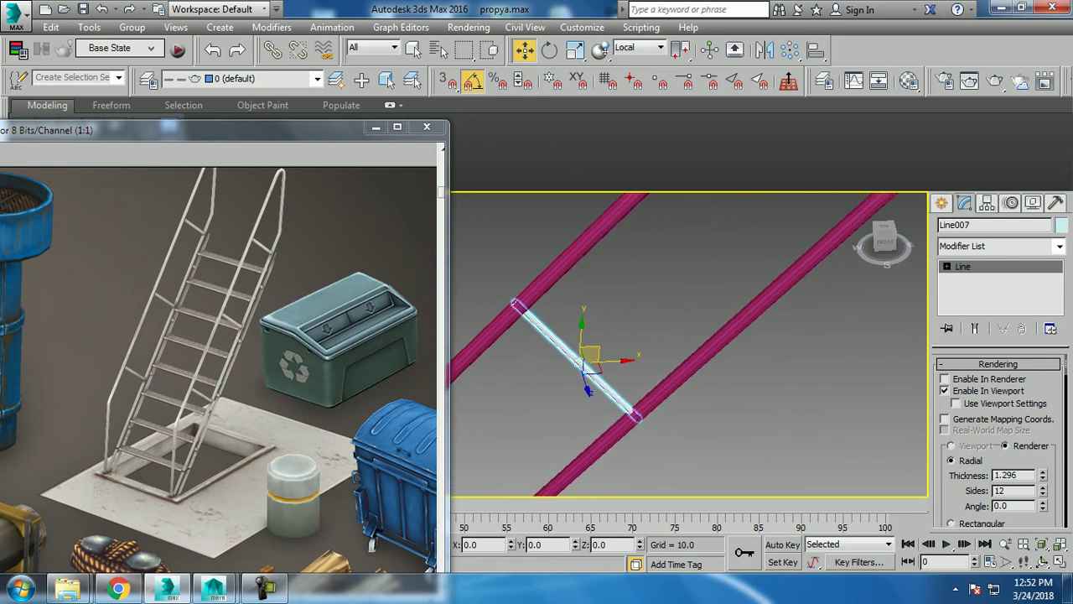
{"action": "double_click", "coordinate": [1013, 474]}
{"action": "type", "text": "1.841"}
{"action": "key", "text": "Return"}
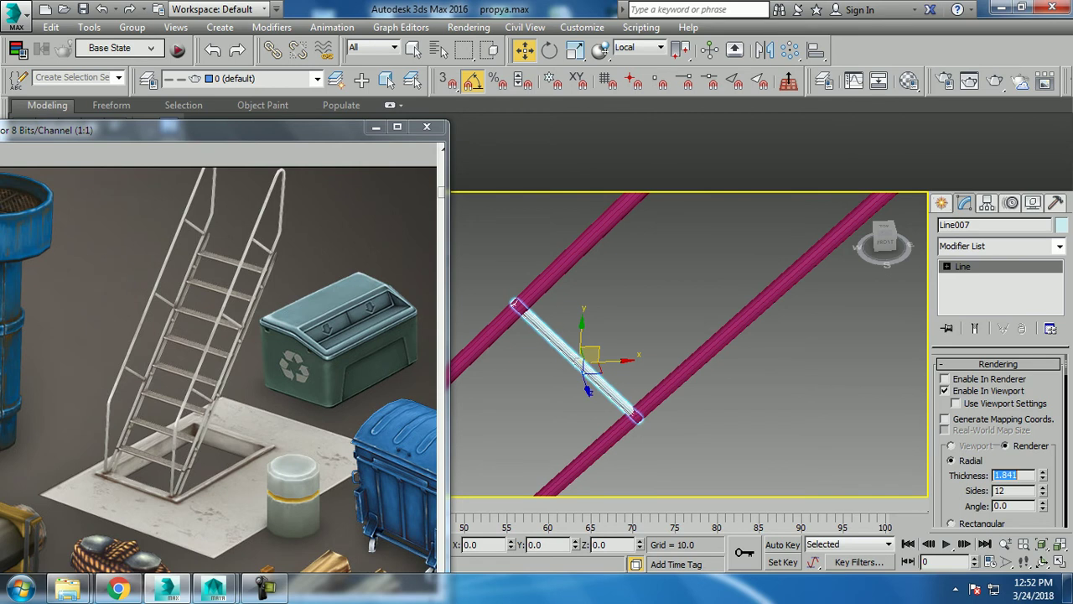
{"action": "scroll", "coordinate": [670, 310], "scroll_direction": "down", "scroll_amount": 5}
{"action": "middle_click_drag", "start_coordinate": [671, 310], "coordinate": [578, 356], "text": "alt"}
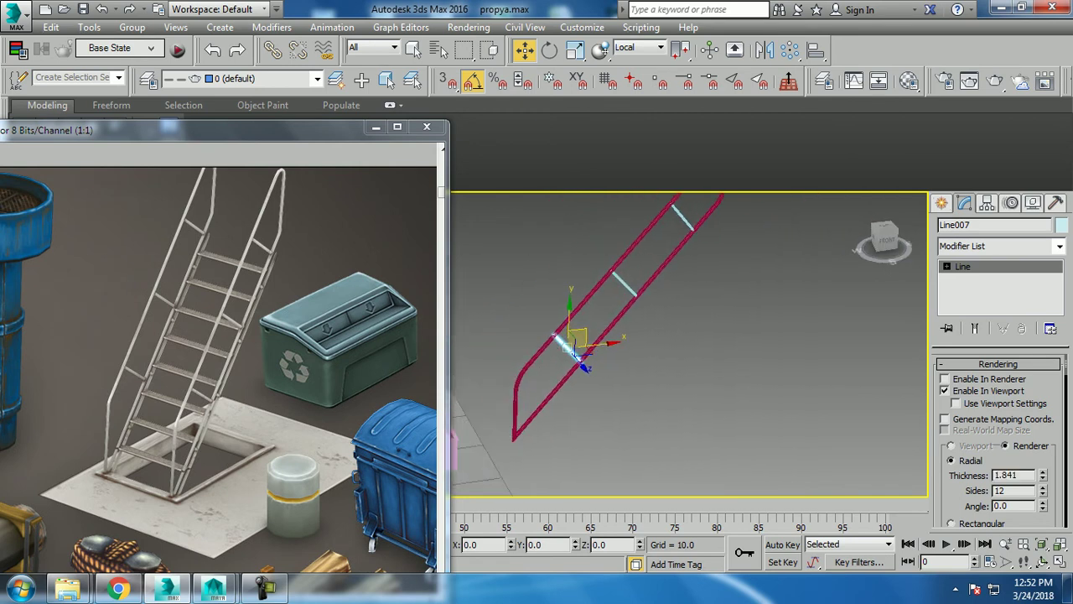
Step: Draw a new straight rail line from the ladder's top down to its lower end
{"action": "middle_click_drag", "start_coordinate": [578, 357], "coordinate": [608, 402], "text": "alt"}
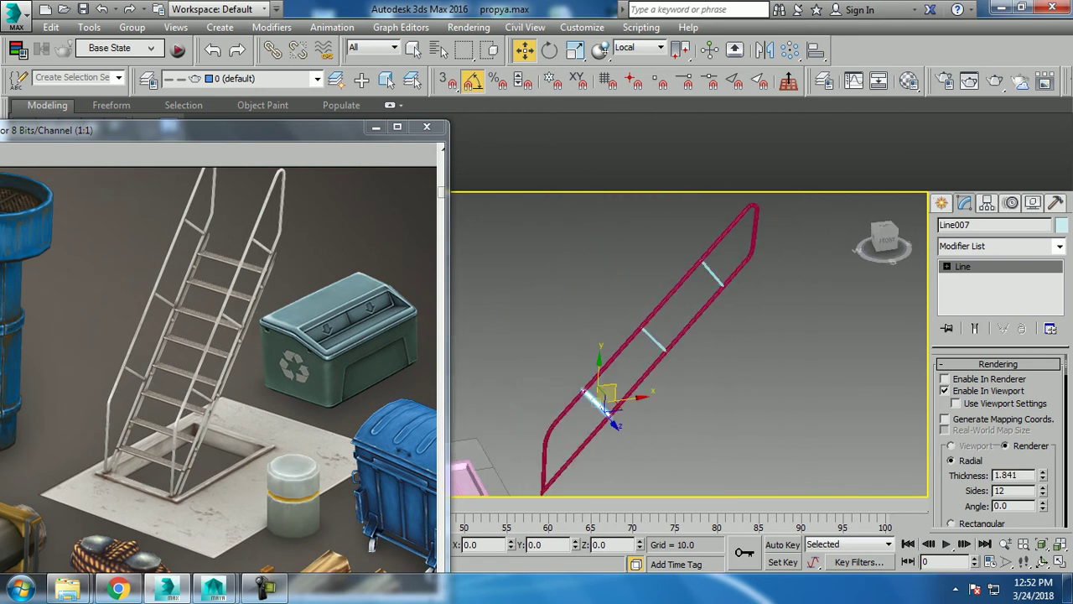
{"action": "scroll", "coordinate": [719, 470], "scroll_direction": "up", "scroll_amount": 1}
{"action": "scroll", "coordinate": [719, 470], "scroll_direction": "up", "scroll_amount": 3}
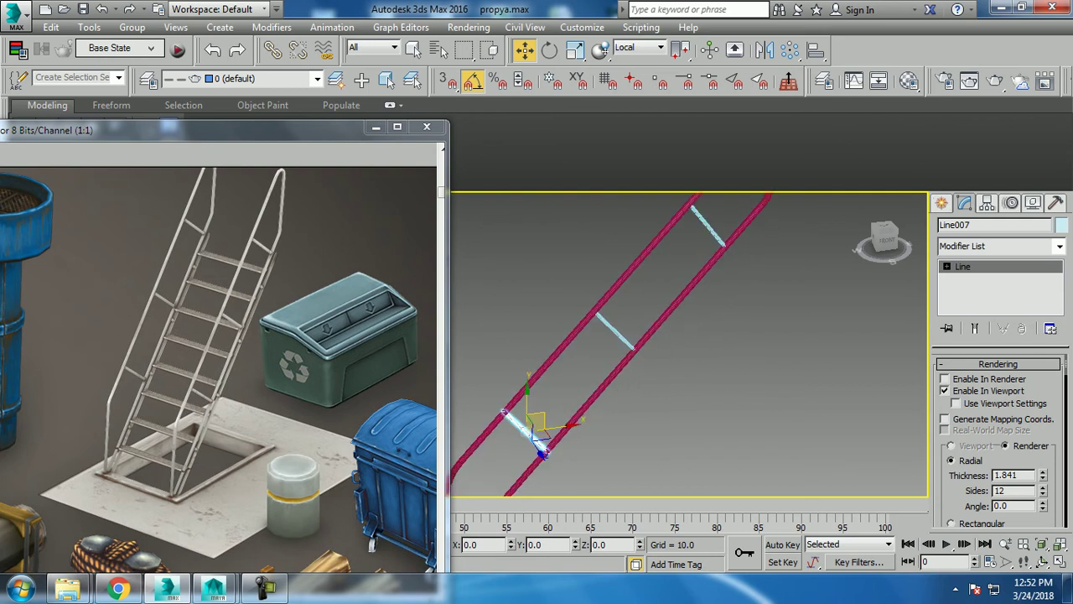
{"action": "key", "text": "alt+w"}
{"action": "key", "text": "alt+w"}
{"action": "scroll", "coordinate": [687, 344], "scroll_direction": "down", "scroll_amount": 2}
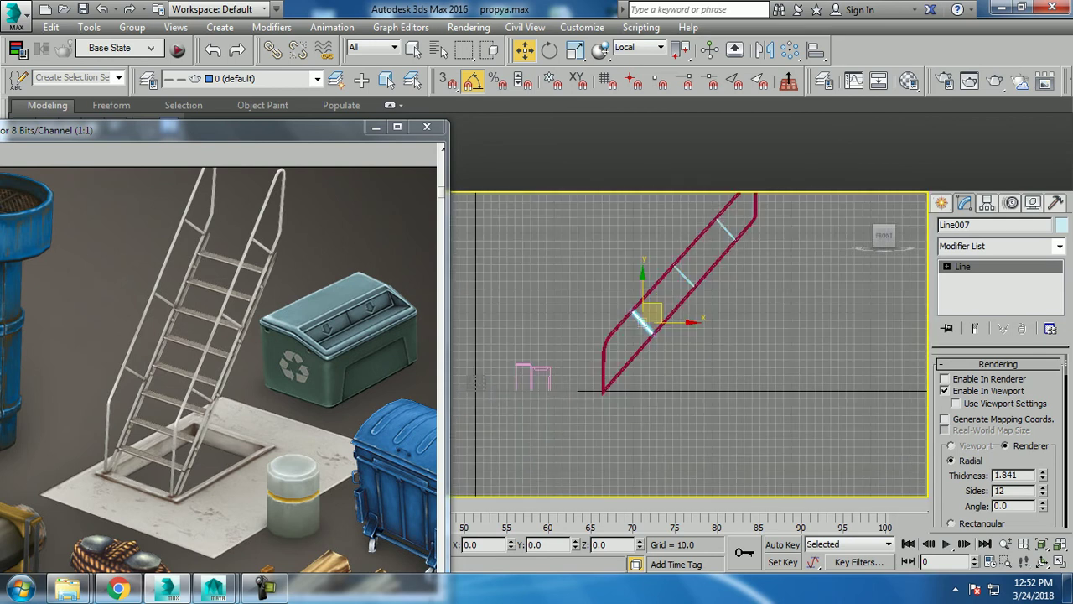
{"action": "left_click", "coordinate": [941, 203]}
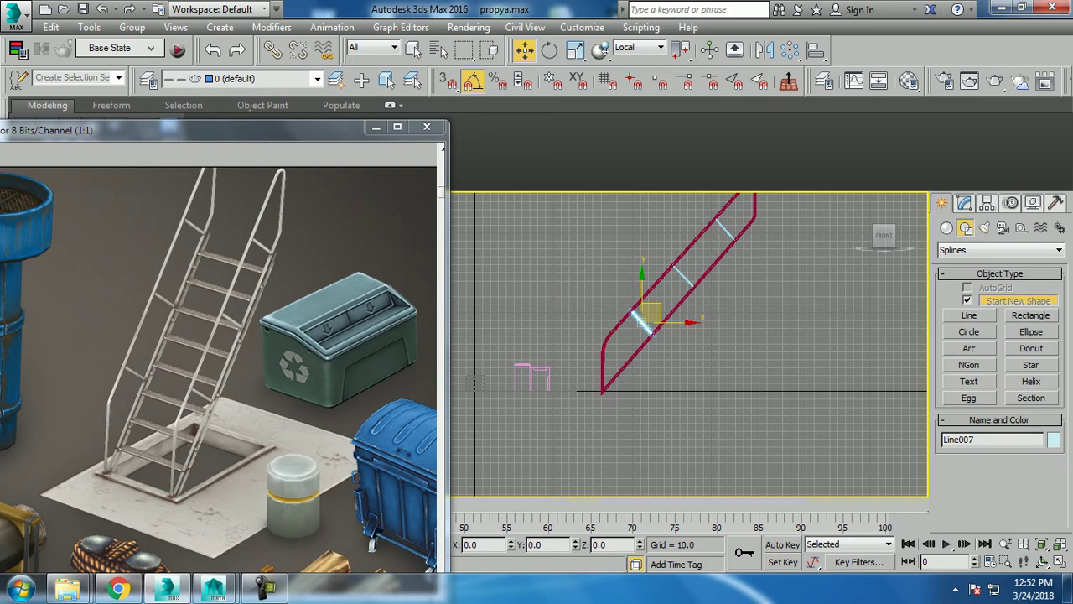
{"action": "left_click", "coordinate": [969, 316]}
{"action": "left_click", "coordinate": [755, 222]}
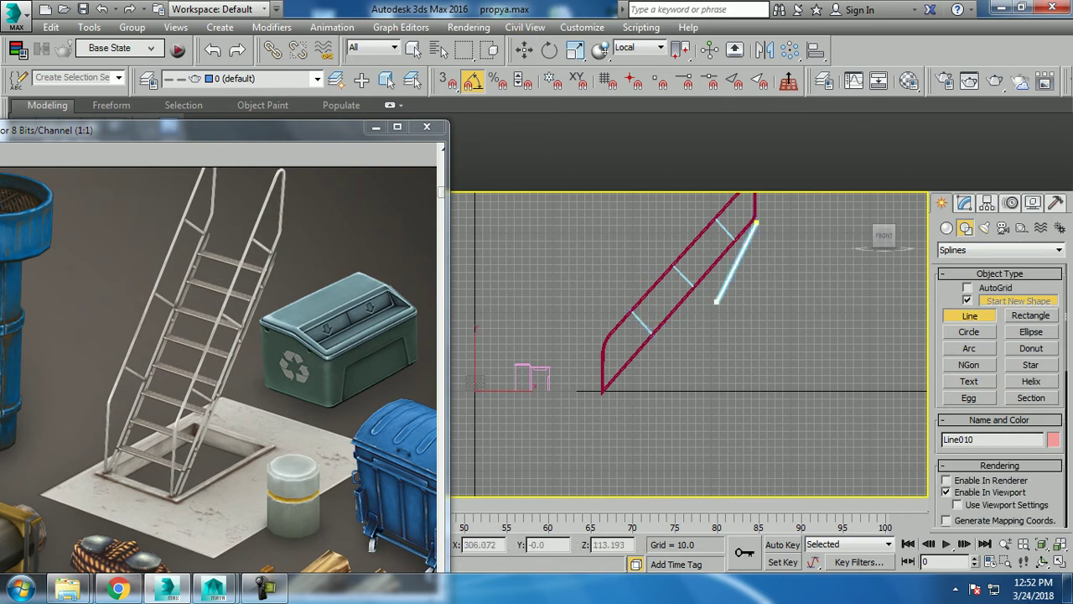
{"action": "left_click", "coordinate": [603, 395]}
{"action": "right_click", "coordinate": [603, 395]}
Step: Copy the short diagonal crossbar down the rail and place it between the rails
{"action": "key", "text": "w"}
{"action": "key", "text": "alt+w"}
{"action": "key", "text": "alt+w"}
{"action": "scroll", "coordinate": [612, 377], "scroll_direction": "up", "scroll_amount": 3}
{"action": "scroll", "coordinate": [612, 377], "scroll_direction": "up", "scroll_amount": 3}
{"action": "scroll", "coordinate": [612, 377], "scroll_direction": "up", "scroll_amount": 3}
{"action": "key", "text": "alt+w"}
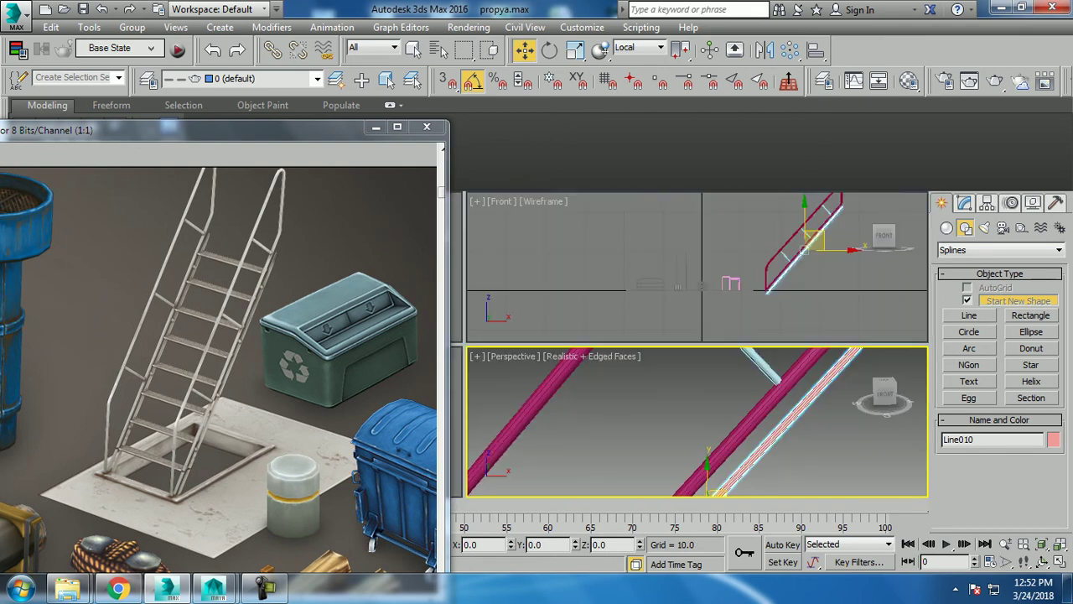
{"action": "key", "text": "alt+w"}
{"action": "scroll", "coordinate": [687, 344], "scroll_direction": "up", "scroll_amount": 3}
{"action": "scroll", "coordinate": [687, 343], "scroll_direction": "up", "scroll_amount": 3}
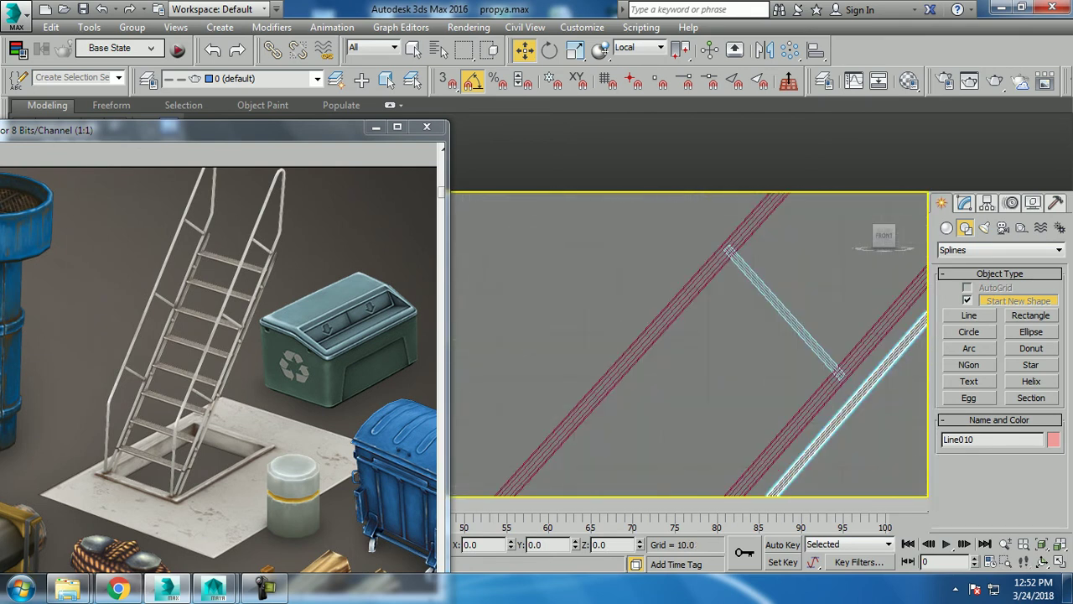
{"action": "scroll", "coordinate": [688, 344], "scroll_direction": "up", "scroll_amount": 2}
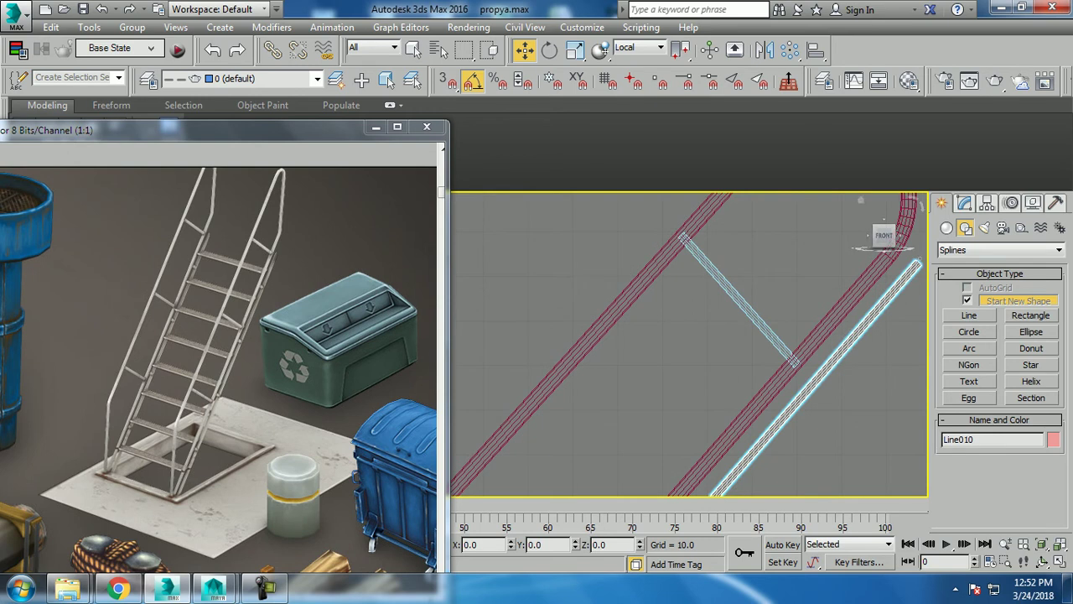
{"action": "left_click", "coordinate": [737, 300]}
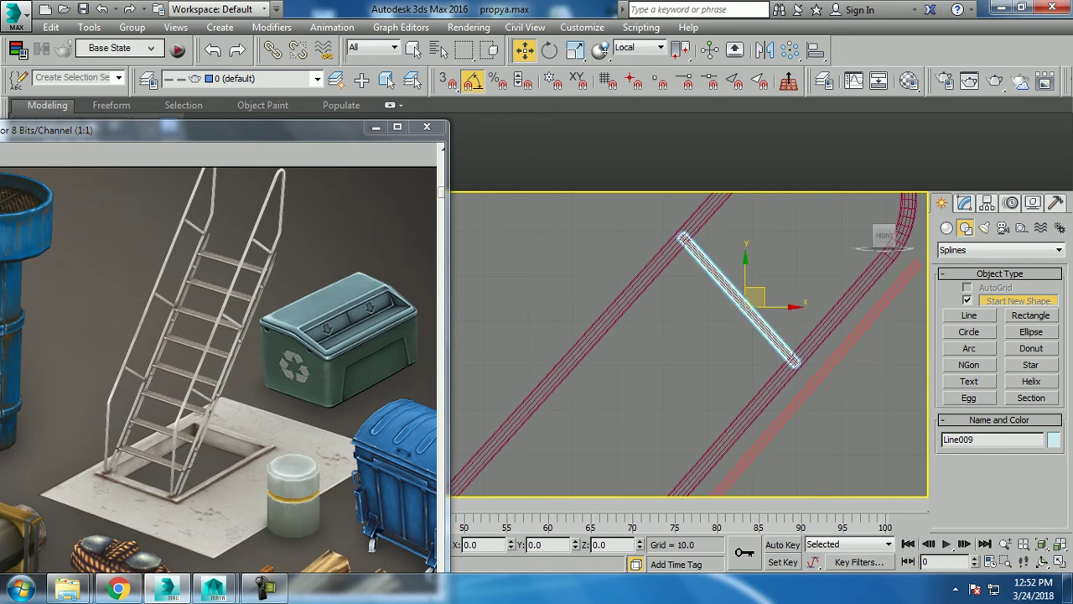
{"action": "left_click_drag", "start_coordinate": [755, 298], "coordinate": [871, 426], "text": "shift"}
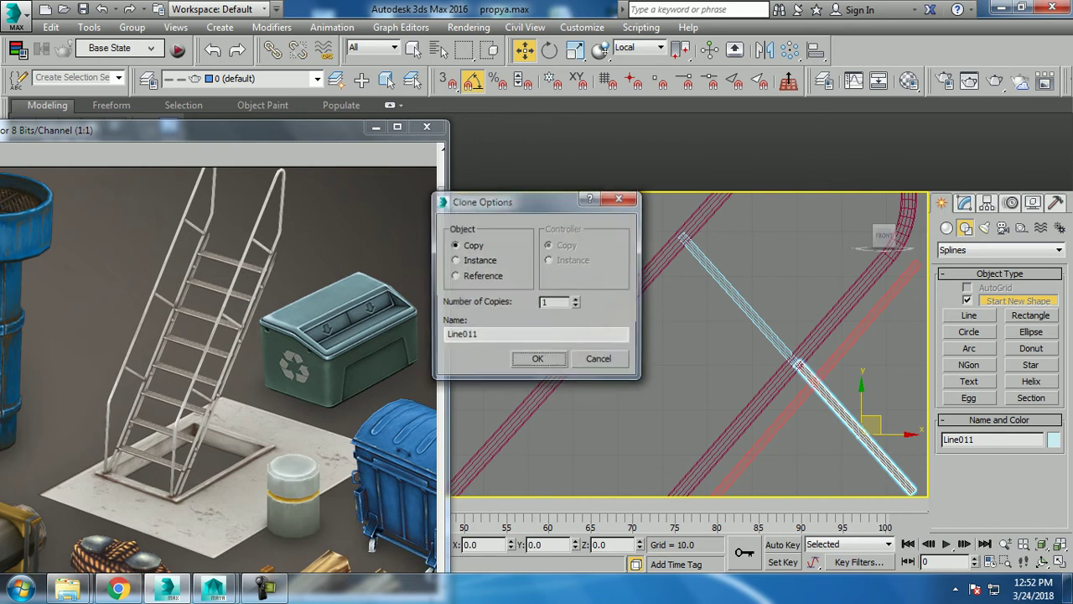
{"action": "left_click", "coordinate": [537, 358]}
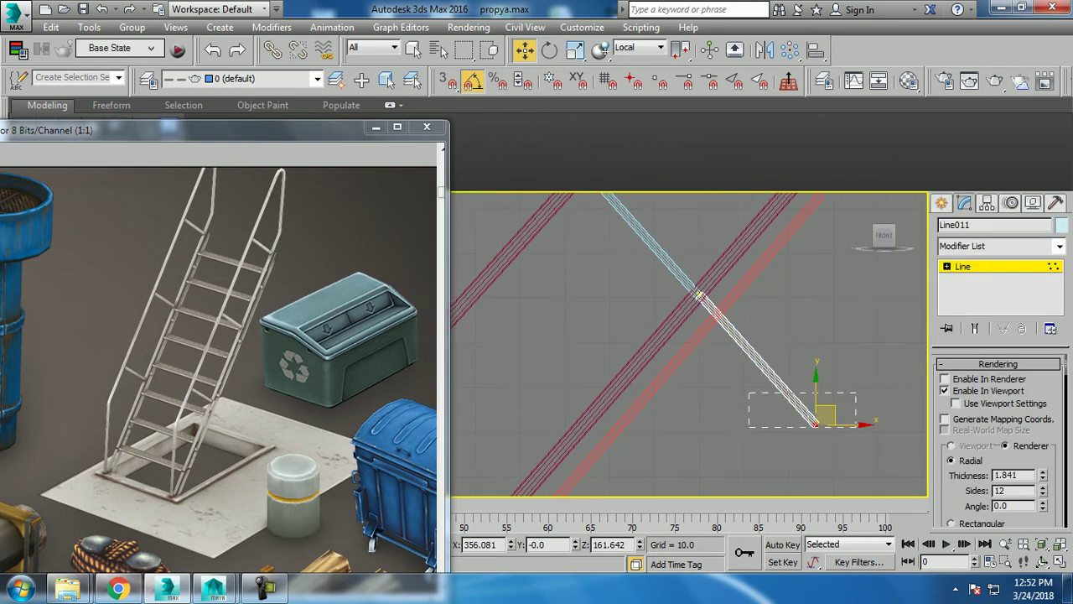
{"action": "left_click_drag", "start_coordinate": [817, 419], "coordinate": [720, 313]}
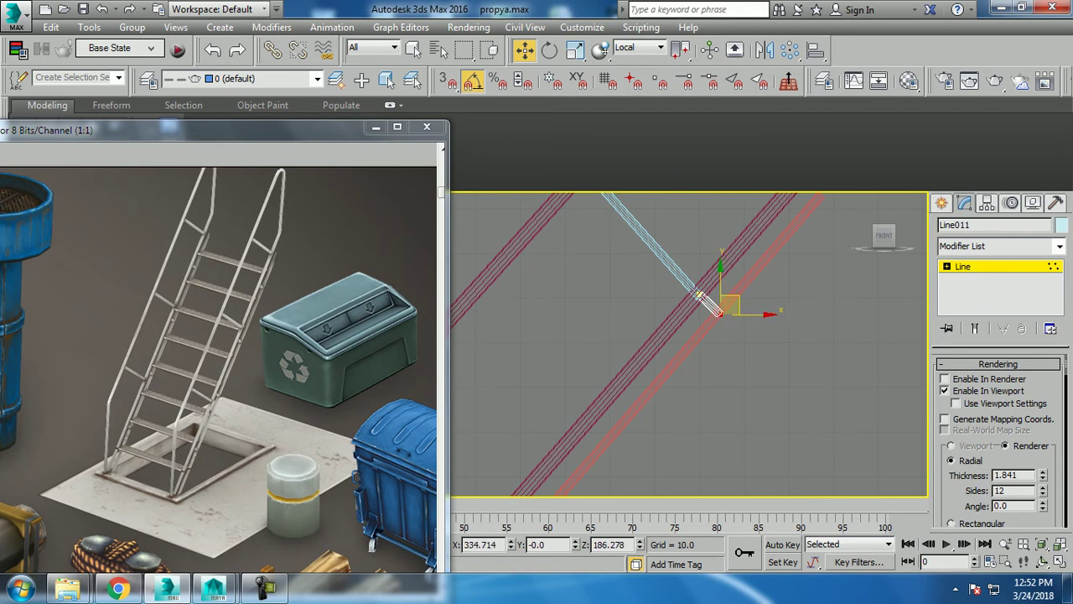
Step: Copy two more crossbars further down the rail
{"action": "middle_click_drag", "start_coordinate": [699, 296], "coordinate": [719, 332]}
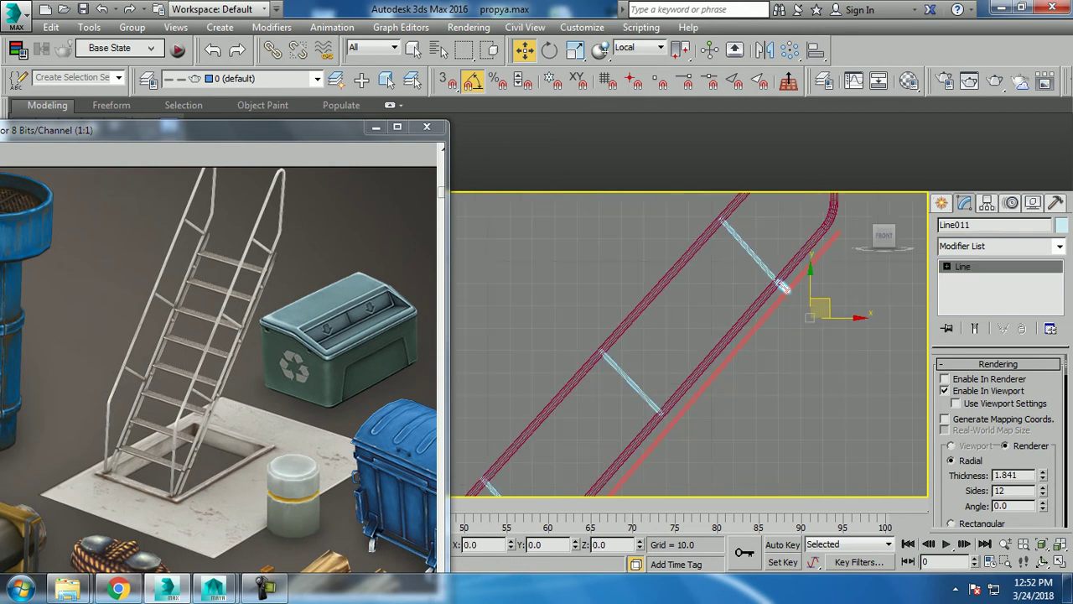
{"action": "left_click_drag", "start_coordinate": [718, 332], "coordinate": [667, 422]}
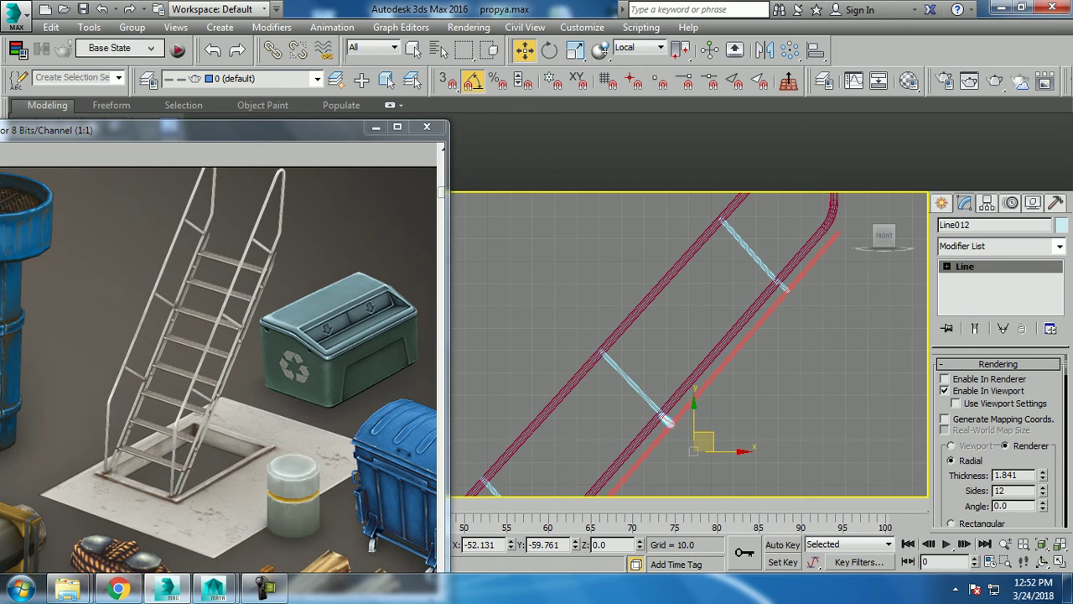
{"action": "left_click_drag", "start_coordinate": [668, 421], "coordinate": [668, 422], "text": "shift"}
{"action": "left_click", "coordinate": [542, 357]}
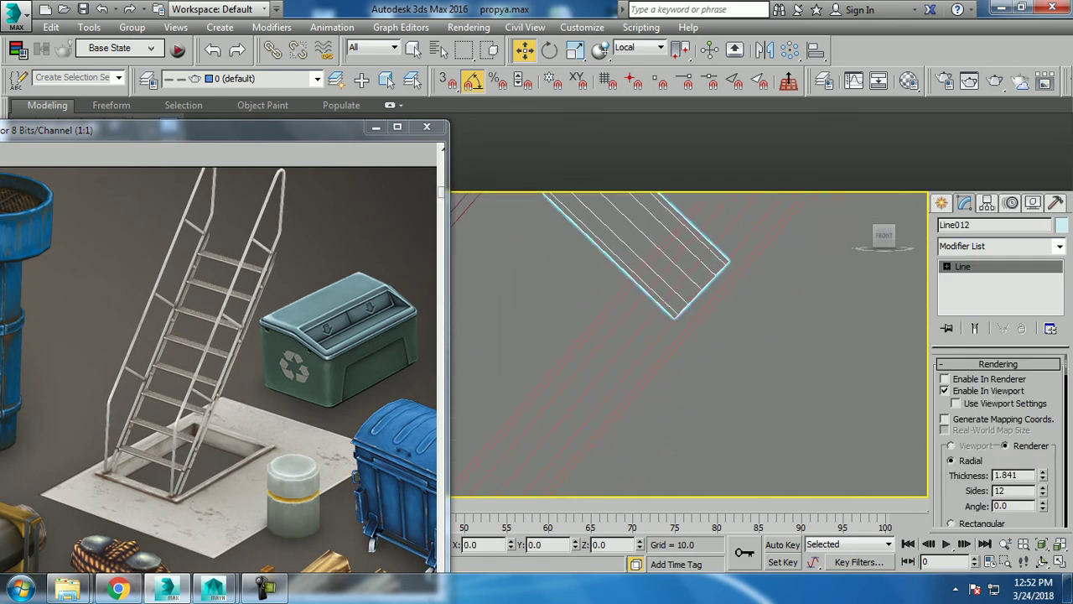
{"action": "scroll", "coordinate": [813, 241], "scroll_direction": "down", "scroll_amount": 3}
{"action": "middle_click_drag", "start_coordinate": [797, 252], "coordinate": [814, 242]}
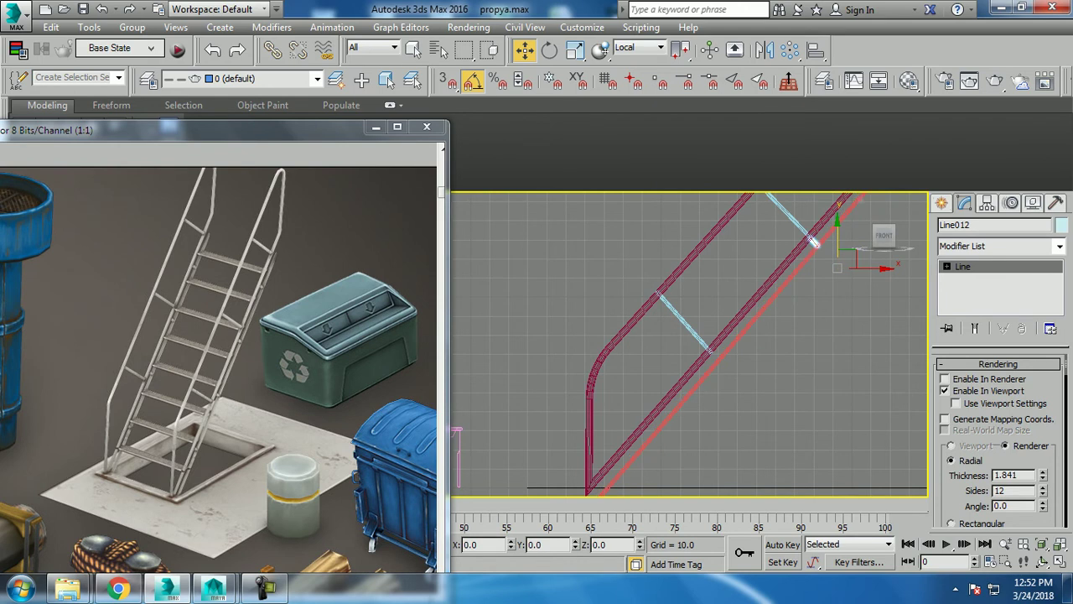
{"action": "left_click_drag", "start_coordinate": [814, 241], "coordinate": [713, 356], "text": "shift"}
{"action": "left_click", "coordinate": [541, 358]}
Step: Select all eight shapes of the ladder side
{"action": "key", "text": "z"}
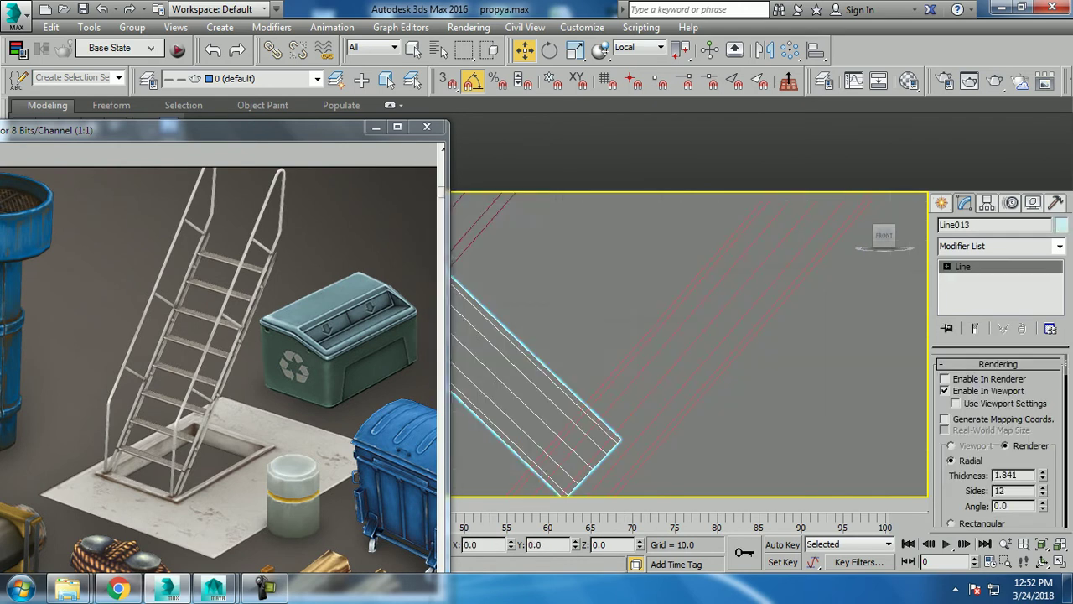
{"action": "scroll", "coordinate": [587, 402], "scroll_direction": "down", "scroll_amount": 2}
{"action": "scroll", "coordinate": [587, 402], "scroll_direction": "down", "scroll_amount": 2}
{"action": "scroll", "coordinate": [586, 403], "scroll_direction": "down", "scroll_amount": 3}
{"action": "scroll", "coordinate": [587, 402], "scroll_direction": "down", "scroll_amount": 2}
{"action": "key", "text": "alt+w"}
{"action": "scroll", "coordinate": [654, 377], "scroll_direction": "up", "scroll_amount": 2}
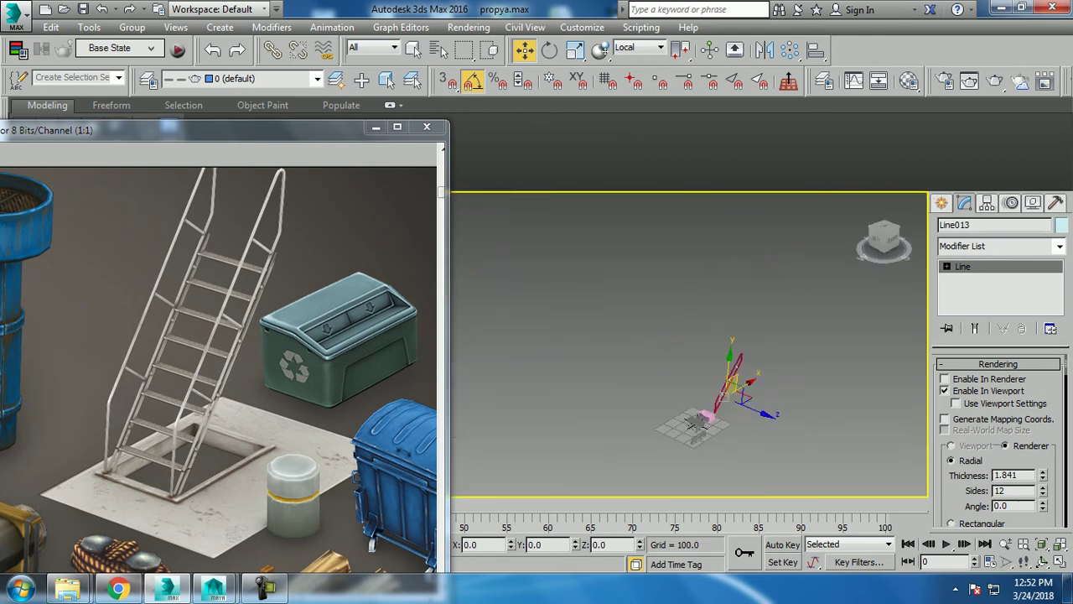
{"action": "scroll", "coordinate": [654, 377], "scroll_direction": "up", "scroll_amount": 2}
{"action": "key", "text": "1"}
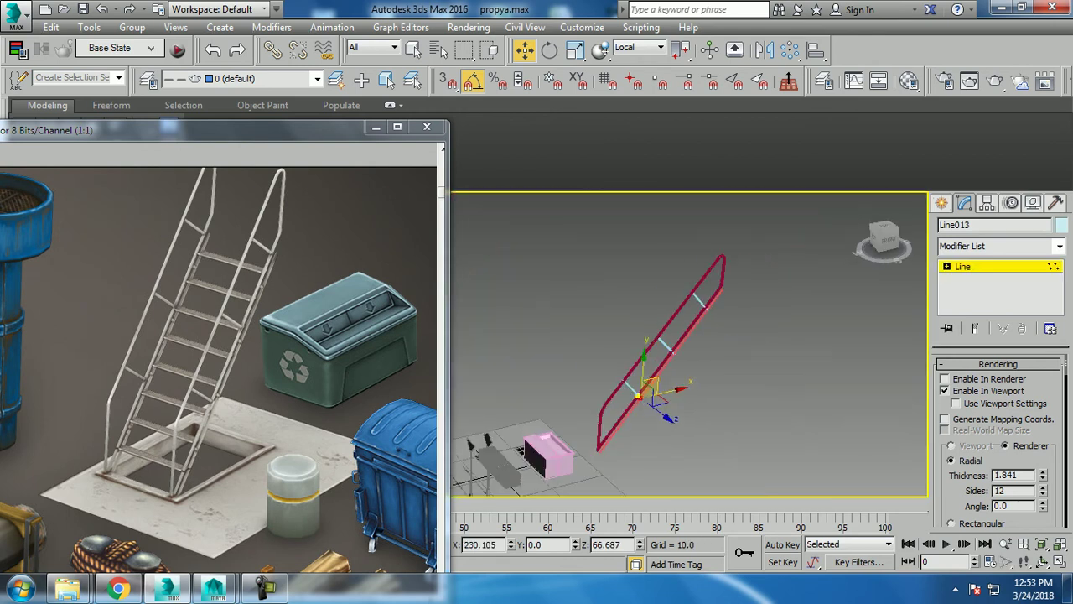
{"action": "key", "text": "1"}
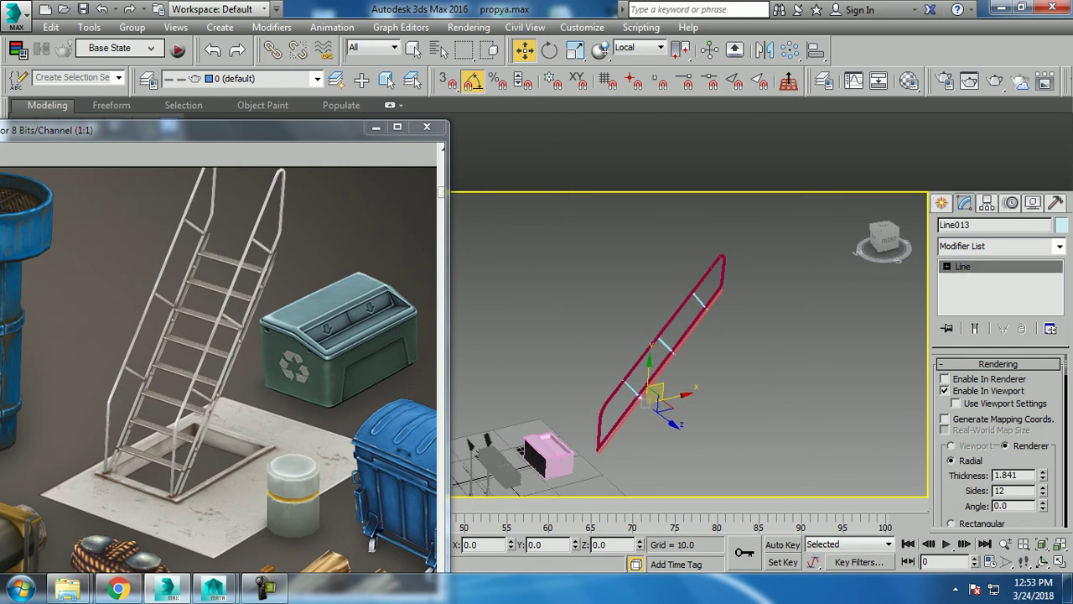
{"action": "key", "text": "ctrl+a"}
Step: Clone the eight selected shapes sideways as a copy to form a second ladder side
{"action": "middle_click_drag", "start_coordinate": [687, 344], "coordinate": [738, 344], "text": "alt"}
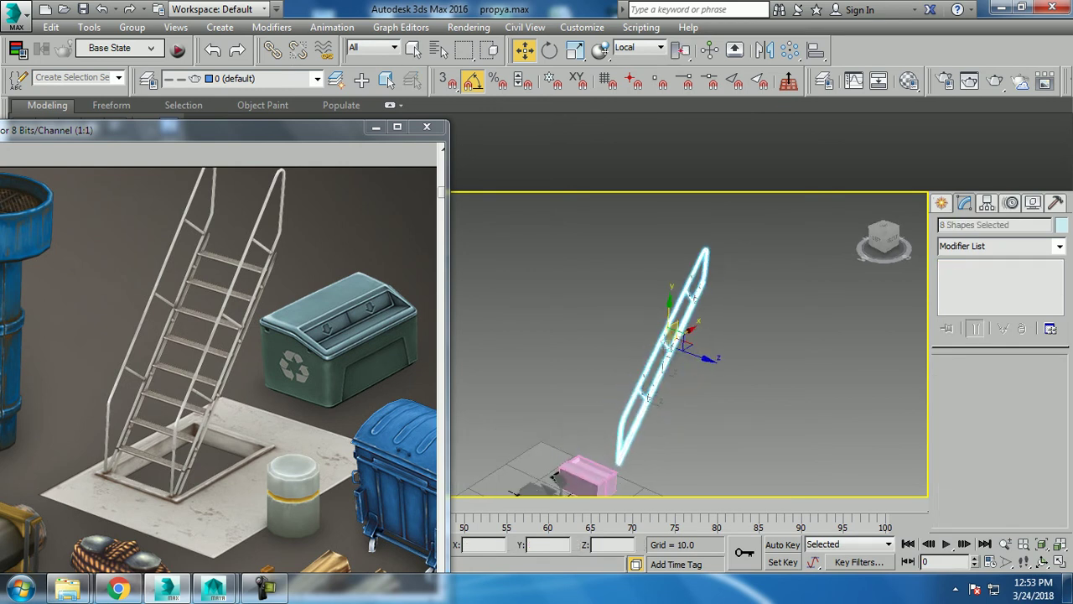
{"action": "left_click_drag", "start_coordinate": [689, 338], "coordinate": [590, 327], "text": "shift"}
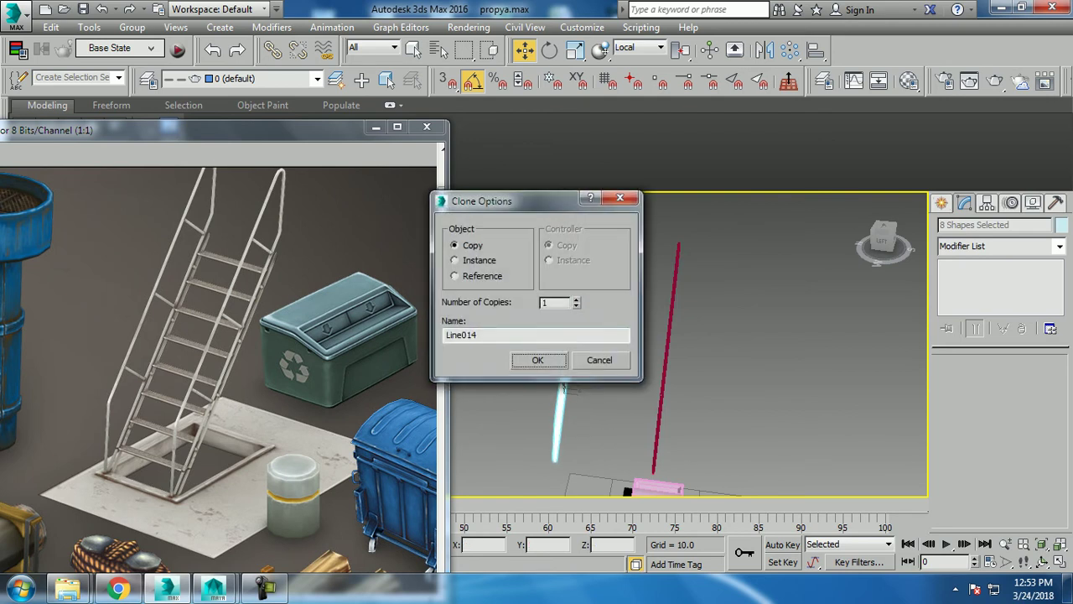
{"action": "left_click", "coordinate": [538, 360]}
{"action": "mouse_move", "coordinate": [545, 361]}
{"action": "middle_mouse_down", "text": "alt"}
{"action": "mouse_move", "coordinate": [638, 369]}
{"action": "mouse_move", "coordinate": [597, 479]}
{"action": "middle_mouse_up", "text": "alt"}
{"action": "scroll", "coordinate": [597, 479], "scroll_direction": "up", "scroll_amount": 2}
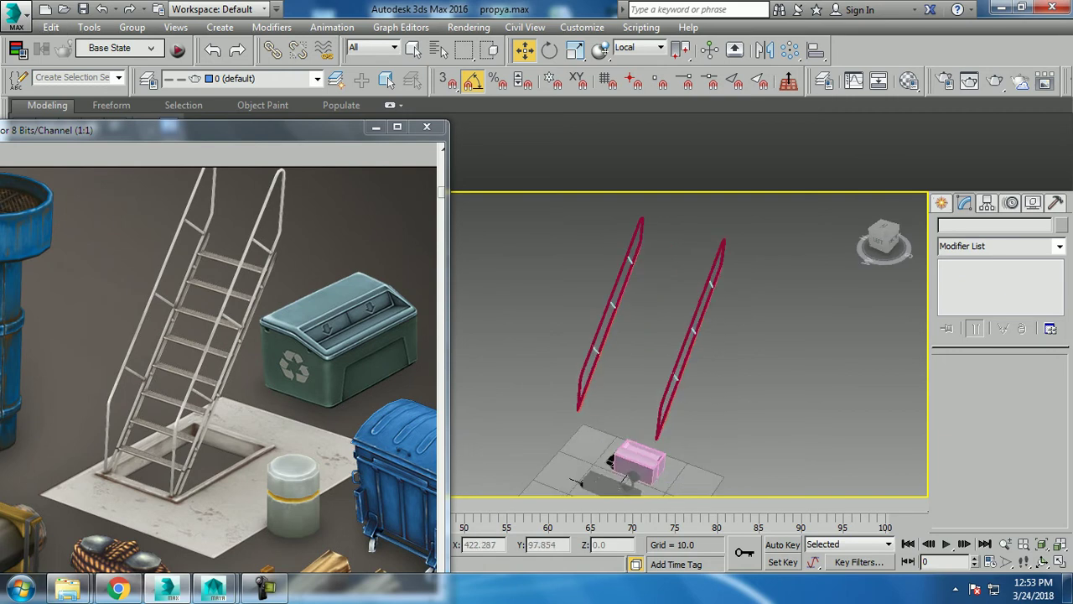
{"action": "scroll", "coordinate": [596, 478], "scroll_direction": "up", "scroll_amount": 3}
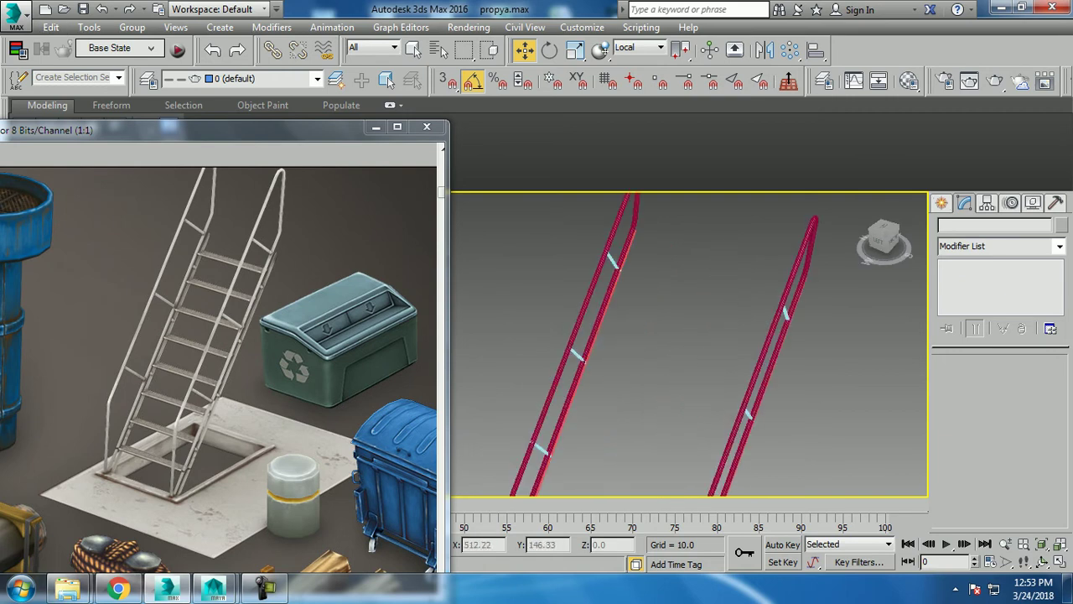
{"action": "scroll", "coordinate": [689, 344], "scroll_direction": "down", "scroll_amount": 2}
{"action": "scroll", "coordinate": [689, 344], "scroll_direction": "down", "scroll_amount": 5}
Step: In Top view, move the copied ladder side parallel to the original
{"action": "key", "text": "alt+w"}
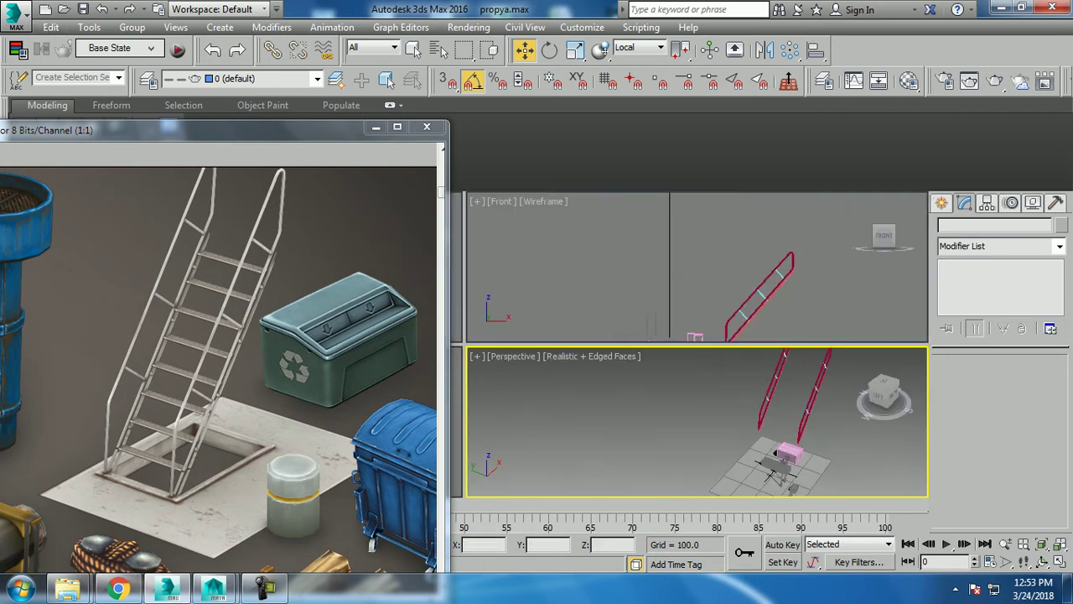
{"action": "key", "text": "alt+w"}
{"action": "scroll", "coordinate": [689, 344], "scroll_direction": "down", "scroll_amount": 3}
{"action": "key", "text": "t"}
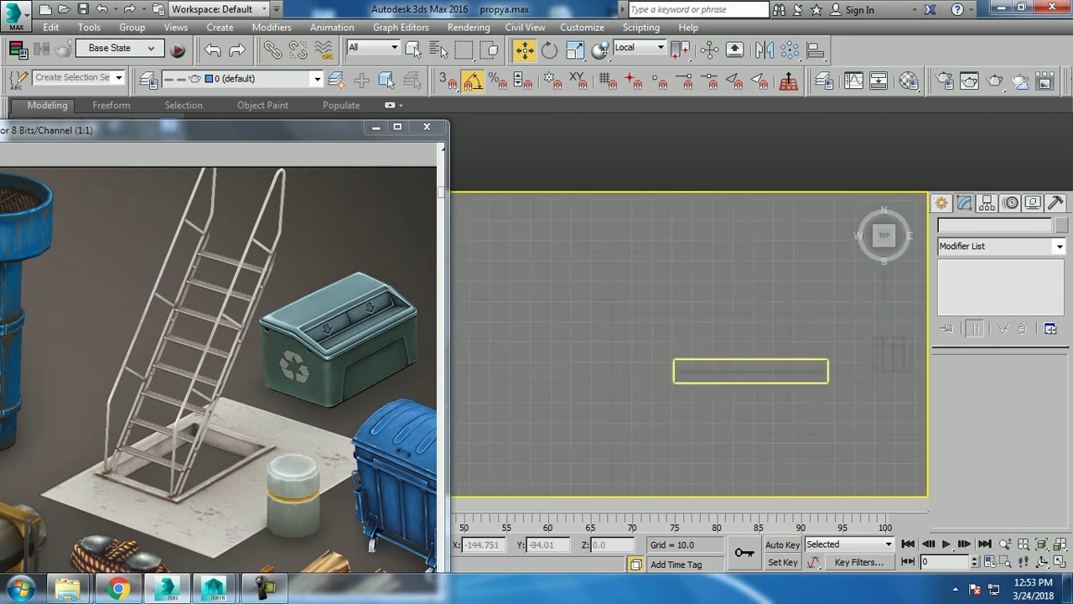
{"action": "scroll", "coordinate": [689, 343], "scroll_direction": "down", "scroll_amount": 3}
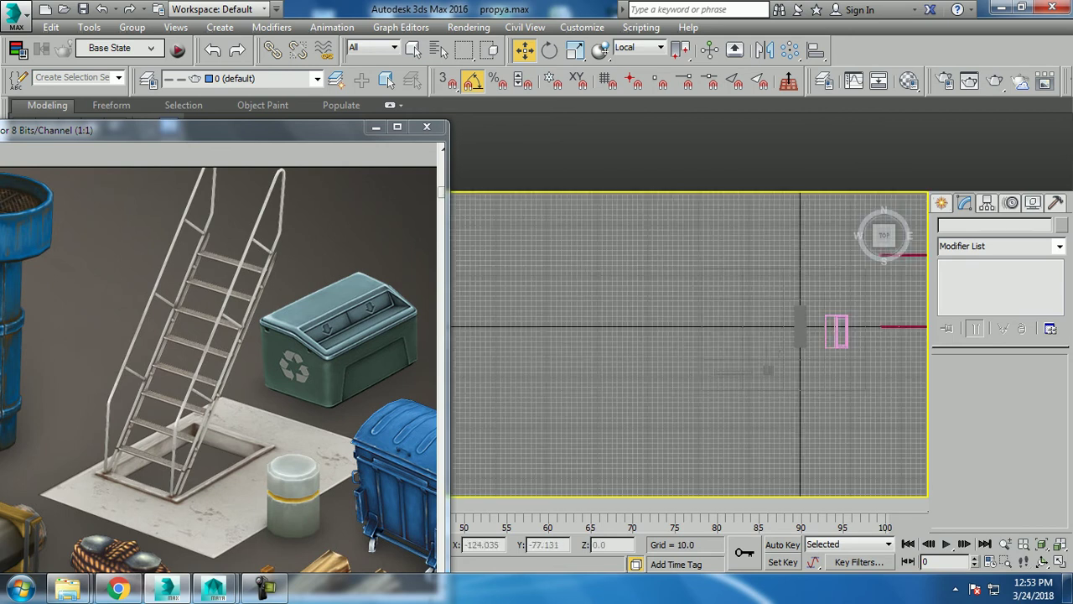
{"action": "scroll", "coordinate": [780, 445], "scroll_direction": "up", "scroll_amount": 3}
{"action": "middle_click_drag", "start_coordinate": [818, 419], "coordinate": [810, 312]}
{"action": "left_click_drag", "start_coordinate": [810, 311], "coordinate": [523, 223]}
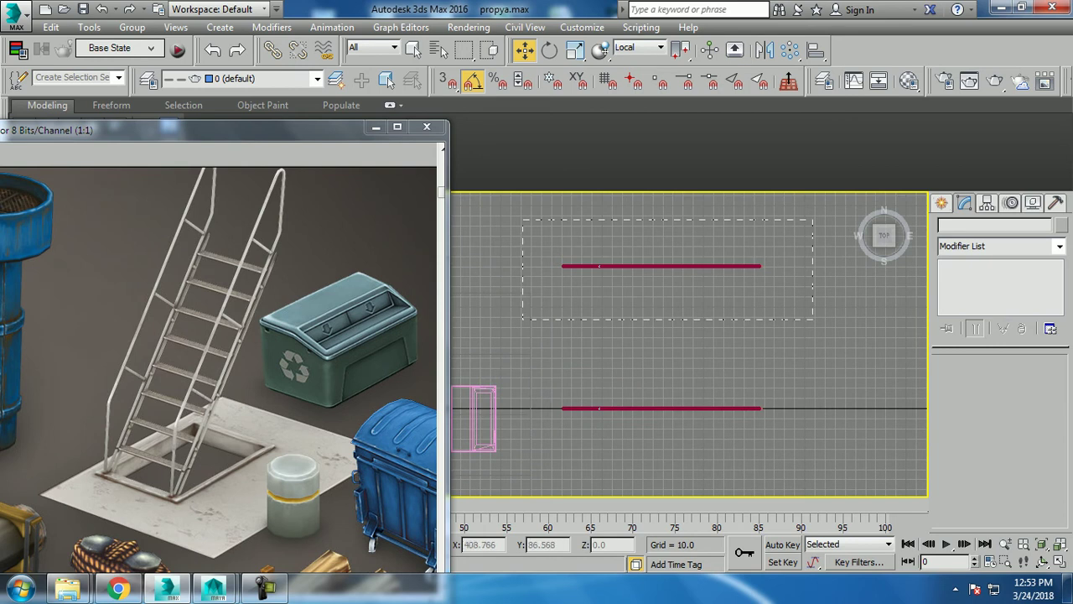
{"action": "left_click_drag", "start_coordinate": [662, 313], "coordinate": [661, 364]}
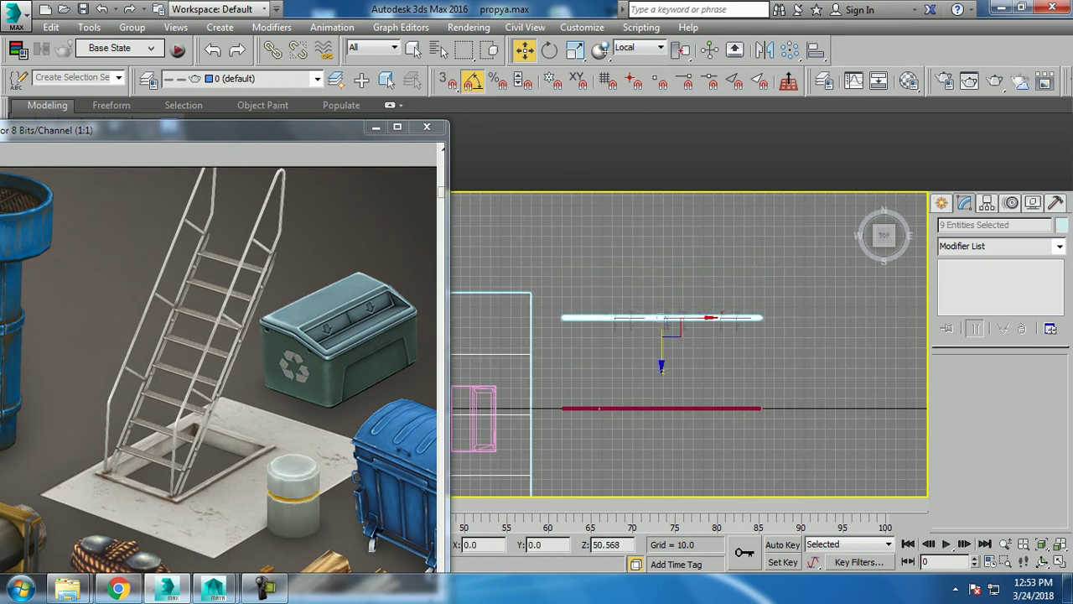
Step: Switch the Create panel to Standard Primitives geometry
{"action": "scroll", "coordinate": [789, 418], "scroll_direction": "up", "scroll_amount": 2}
{"action": "left_click", "coordinate": [942, 203]}
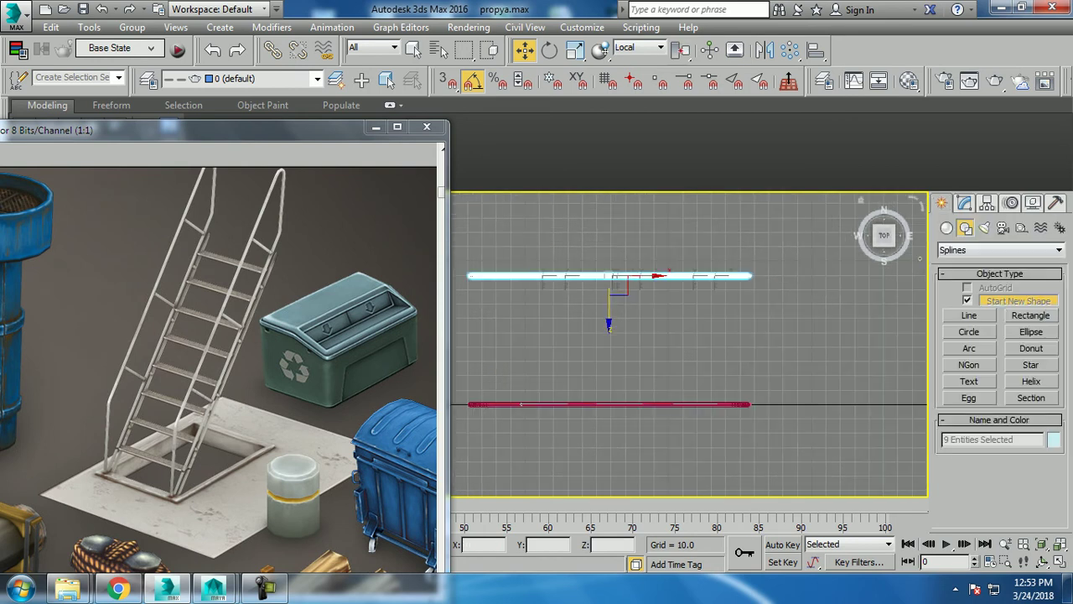
{"action": "left_click", "coordinate": [946, 228]}
Step: Draw a thin box step between the rails and move it up to the railings' top
{"action": "left_click", "coordinate": [969, 303]}
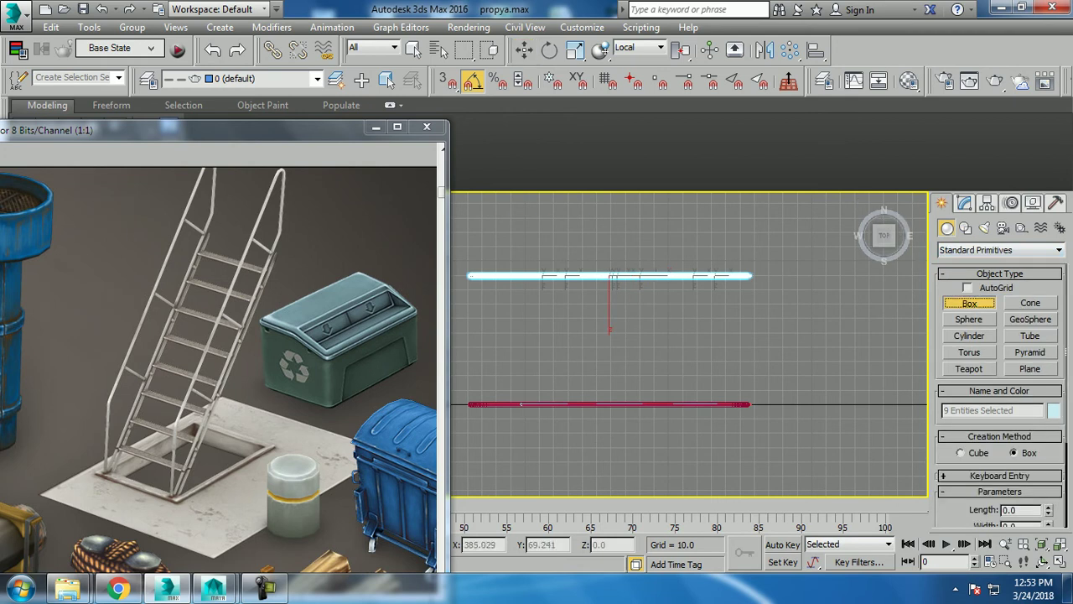
{"action": "left_click_drag", "start_coordinate": [723, 276], "coordinate": [737, 405]}
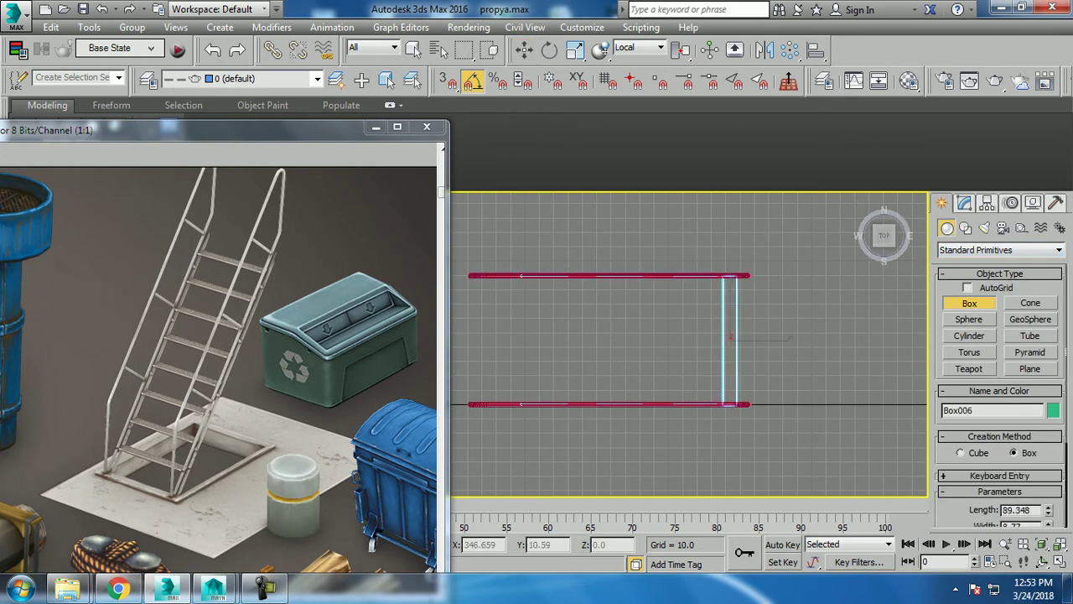
{"action": "key", "text": "alt+w"}
Step: Raise Box006 slightly so it sits between the rails
{"action": "key", "text": "alt+w"}
{"action": "key", "text": "w"}
{"action": "middle_click_drag", "start_coordinate": [688, 344], "coordinate": [637, 361], "text": "alt"}
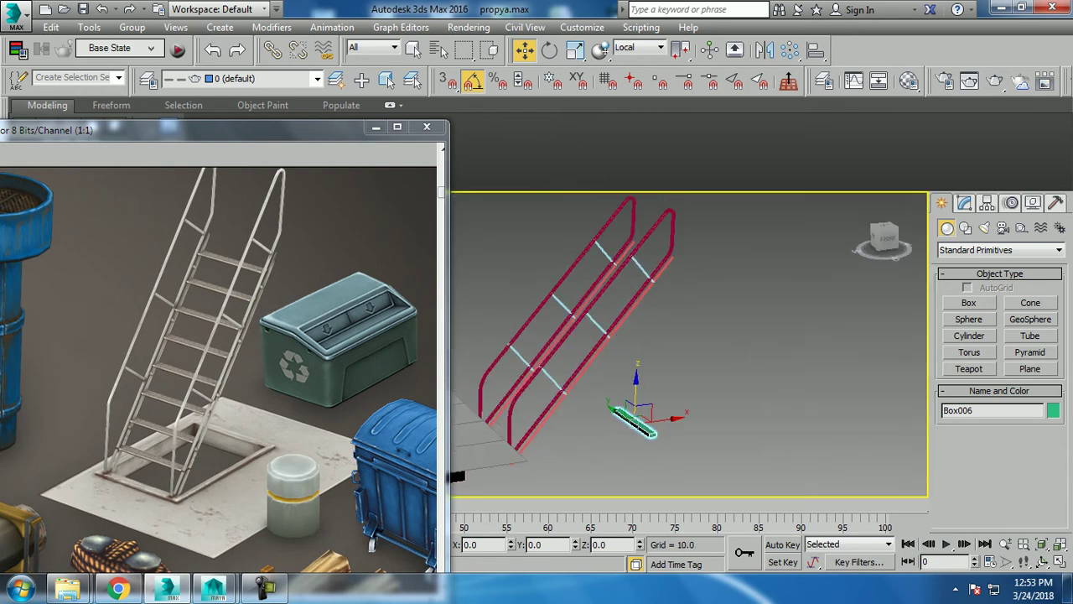
{"action": "left_click_drag", "start_coordinate": [635, 421], "coordinate": [646, 252]}
{"action": "mouse_move", "coordinate": [671, 352]}
{"action": "middle_mouse_down", "text": "alt"}
{"action": "mouse_move", "coordinate": [637, 352]}
{"action": "mouse_move", "coordinate": [671, 336]}
{"action": "mouse_move", "coordinate": [638, 318]}
{"action": "middle_mouse_up", "text": "alt"}
{"action": "key", "text": "r"}
{"action": "mouse_move", "coordinate": [687, 344]}
{"action": "middle_mouse_down", "text": "alt"}
{"action": "mouse_move", "coordinate": [662, 336]}
{"action": "mouse_move", "coordinate": [721, 335]}
{"action": "middle_mouse_up", "text": "alt"}
{"action": "key", "text": "alt+w"}
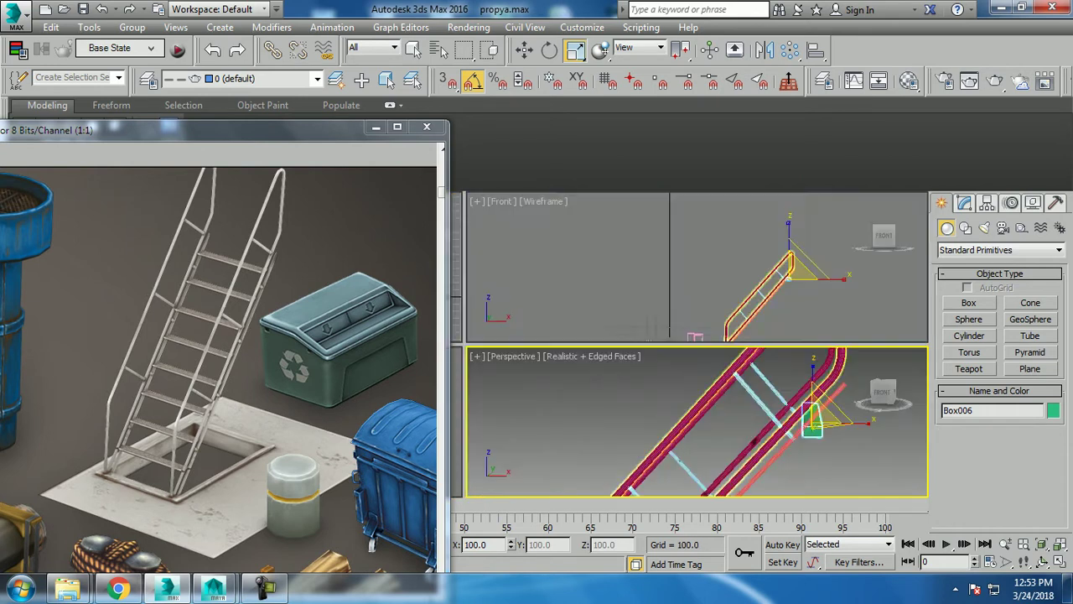
{"action": "key", "text": "alt+w"}
{"action": "scroll", "coordinate": [620, 427], "scroll_direction": "up", "scroll_amount": 2}
{"action": "scroll", "coordinate": [621, 428], "scroll_direction": "up", "scroll_amount": 2}
{"action": "scroll", "coordinate": [620, 428], "scroll_direction": "up", "scroll_amount": 3}
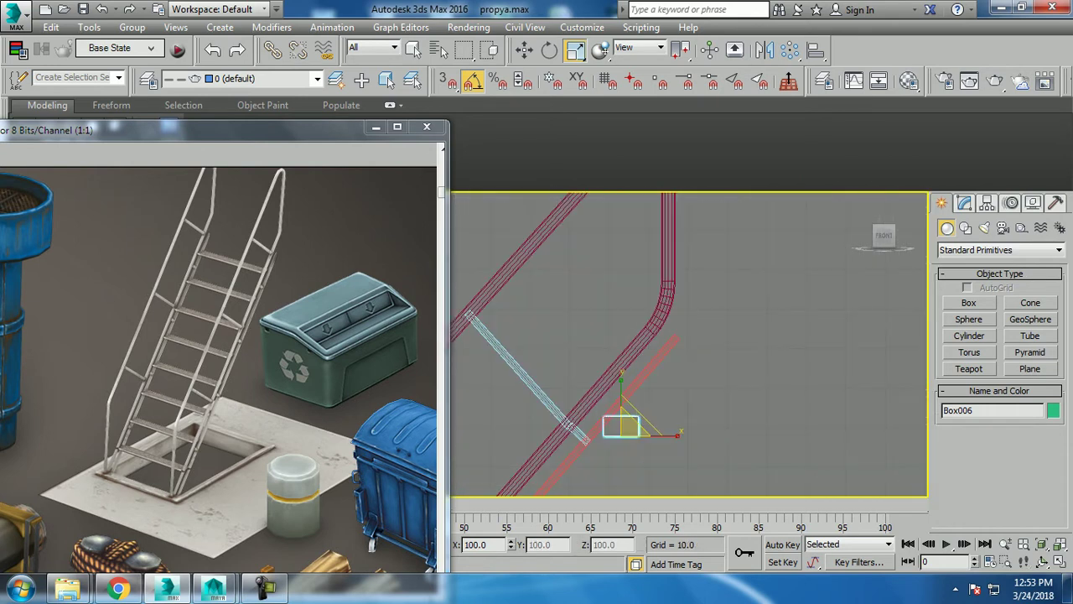
{"action": "key", "text": "w"}
{"action": "left_click_drag", "start_coordinate": [620, 387], "coordinate": [620, 357]}
Step: Check the step's fit in the enlarged Front view and the shaded Perspective view
{"action": "key", "text": "alt+w"}
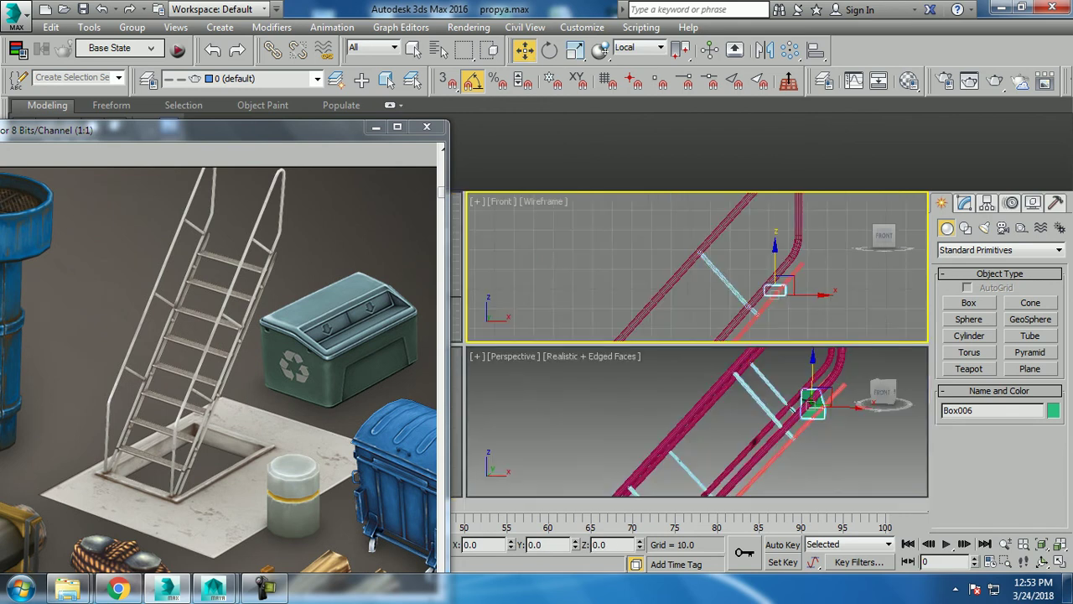
{"action": "scroll", "coordinate": [696, 266], "scroll_direction": "up", "scroll_amount": 2}
{"action": "key", "text": "alt+w"}
{"action": "scroll", "coordinate": [670, 377], "scroll_direction": "up", "scroll_amount": 3}
{"action": "key", "text": "r"}
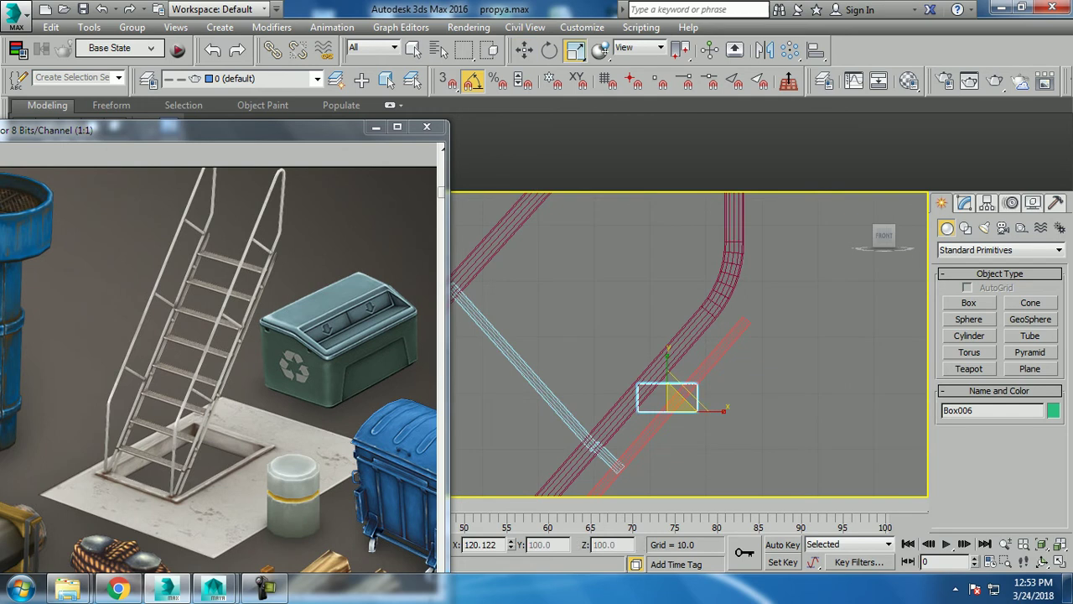
{"action": "key", "text": "e"}
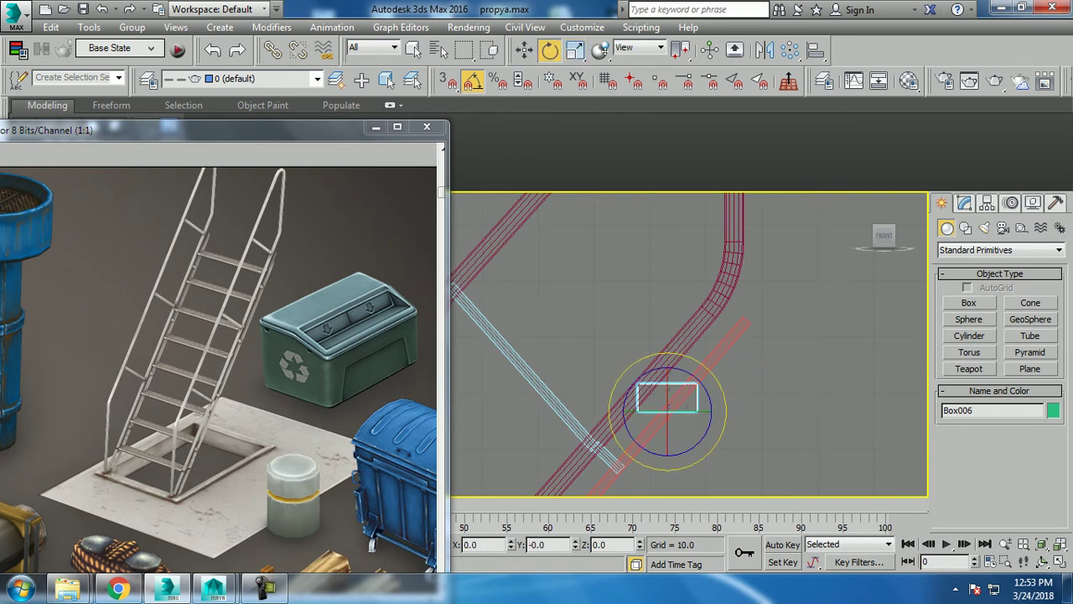
{"action": "key", "text": "w"}
{"action": "key", "text": "r"}
{"action": "key", "text": "w"}
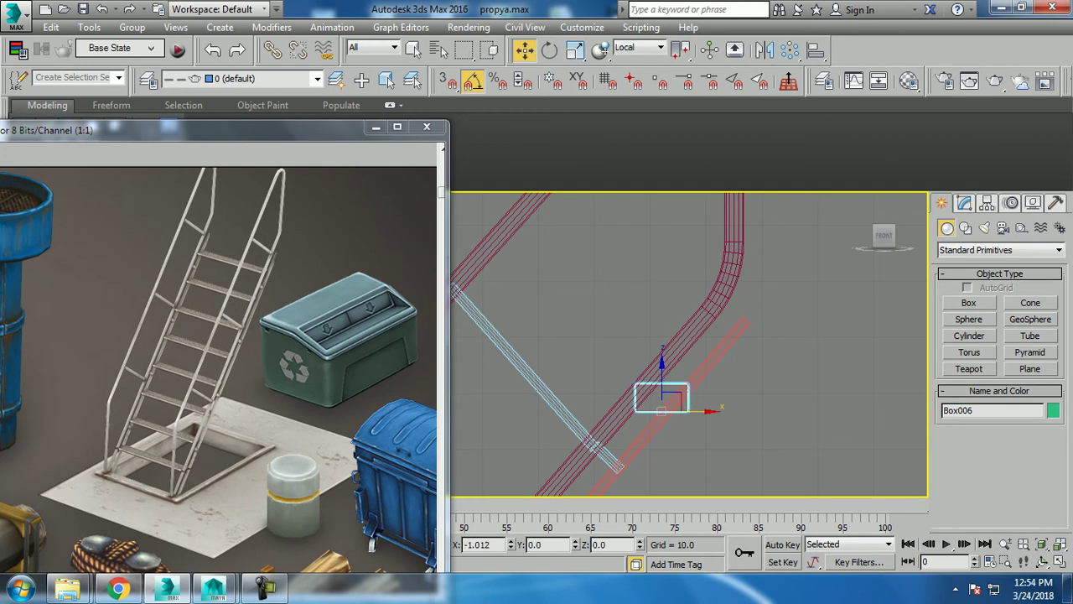
{"action": "key", "text": "alt+w"}
{"action": "key", "text": "alt+w"}
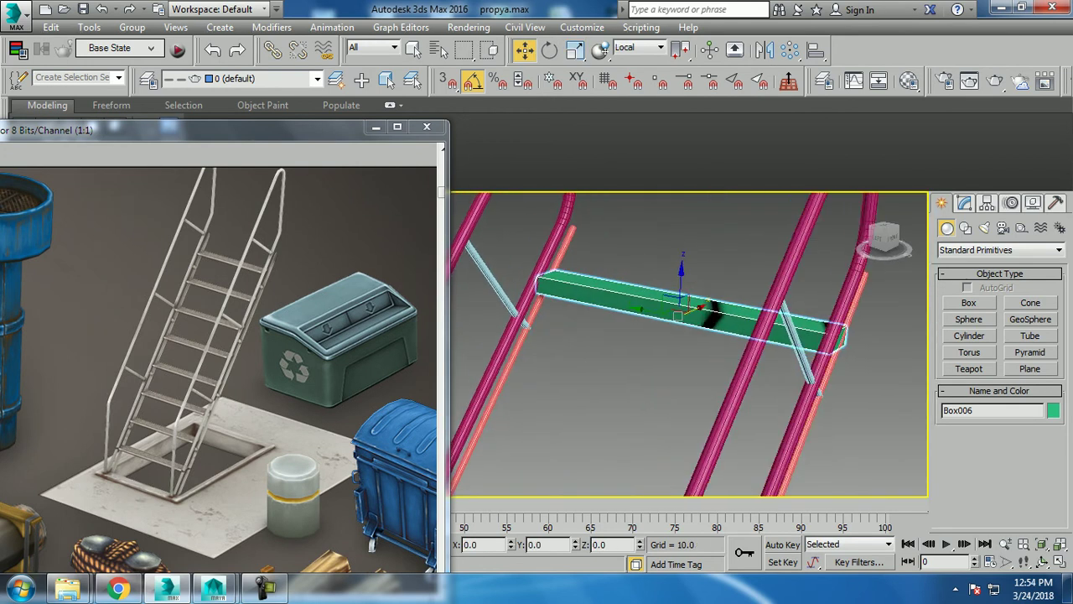
Step: Shift-drag the step down the rails in Front view to clone several copies
{"action": "middle_click_drag", "start_coordinate": [687, 352], "coordinate": [638, 369], "text": "alt"}
{"action": "key", "text": "r"}
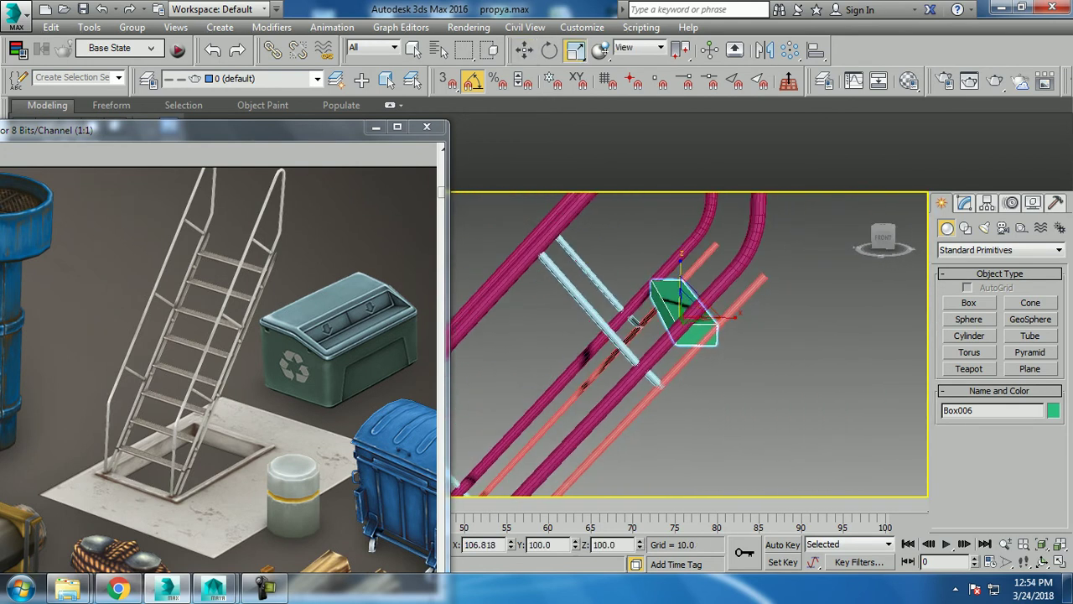
{"action": "key", "text": "w"}
{"action": "key", "text": "alt+w"}
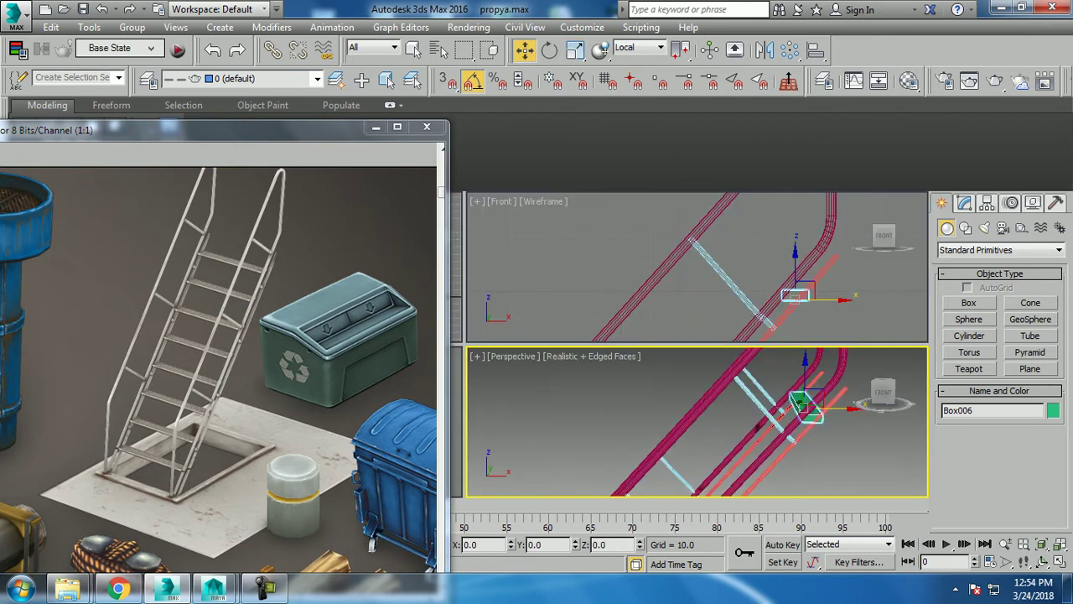
{"action": "key", "text": "alt+w"}
{"action": "middle_click_drag", "start_coordinate": [687, 344], "coordinate": [719, 285]}
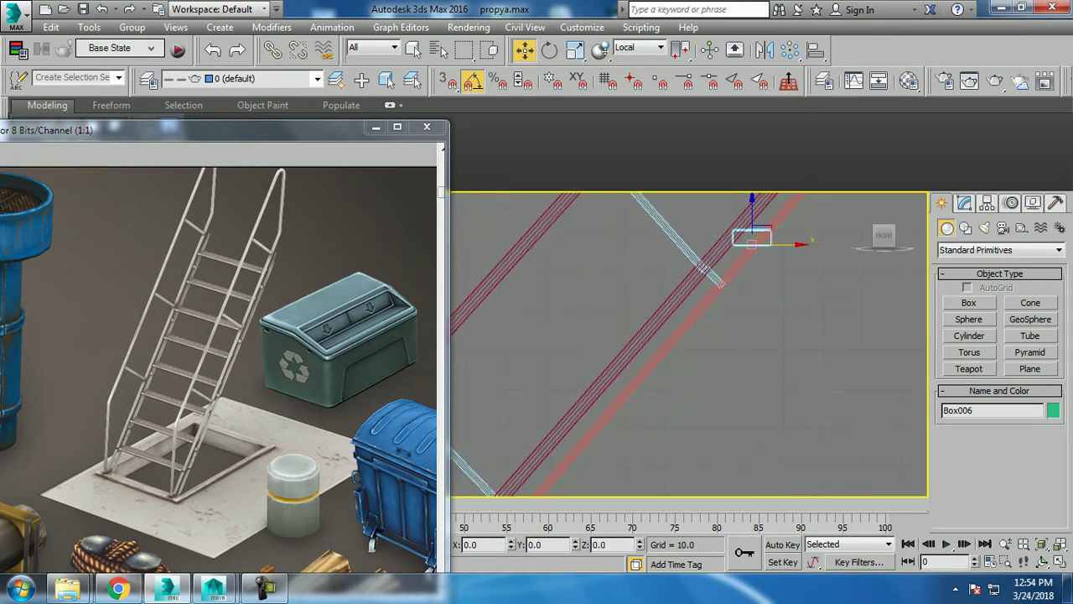
{"action": "left_click_drag", "start_coordinate": [752, 243], "coordinate": [696, 318], "text": "shift"}
{"action": "left_click_drag", "start_coordinate": [700, 318], "coordinate": [696, 318]}
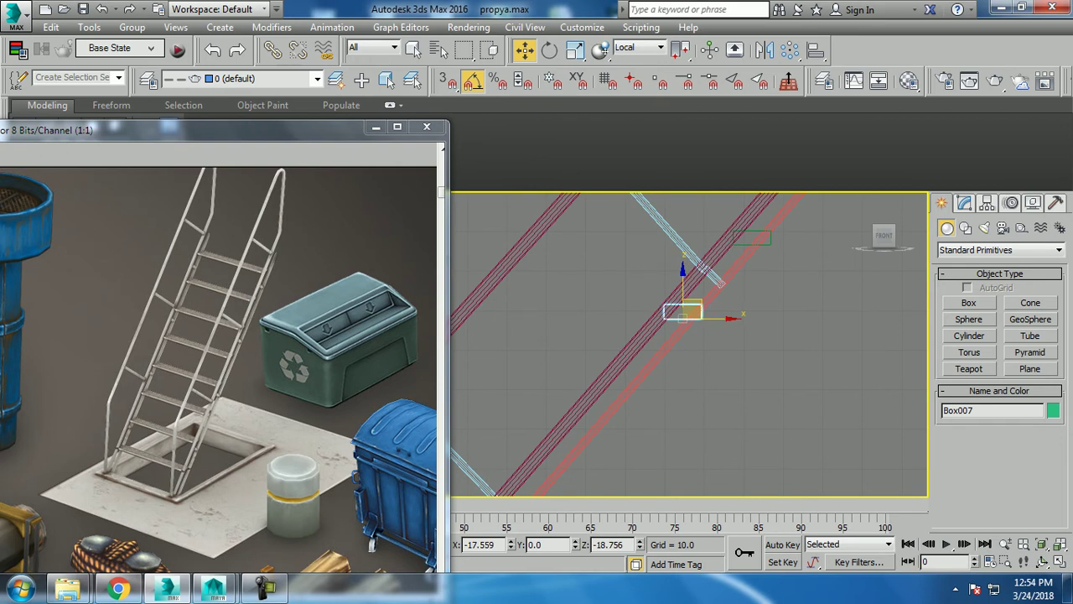
{"action": "key", "text": "ctrl+v"}
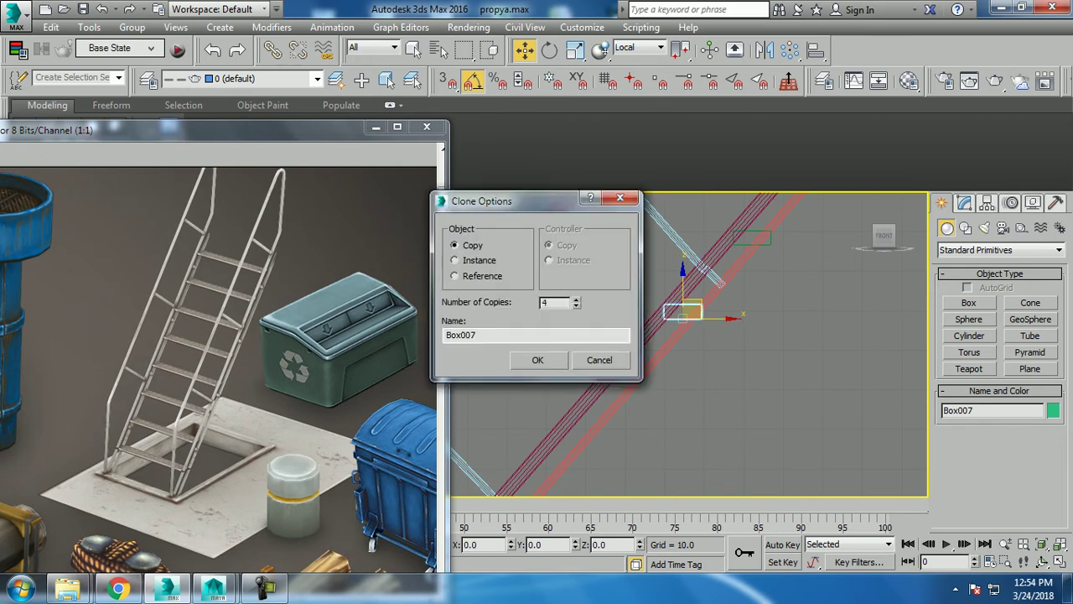
{"action": "key", "text": "Return"}
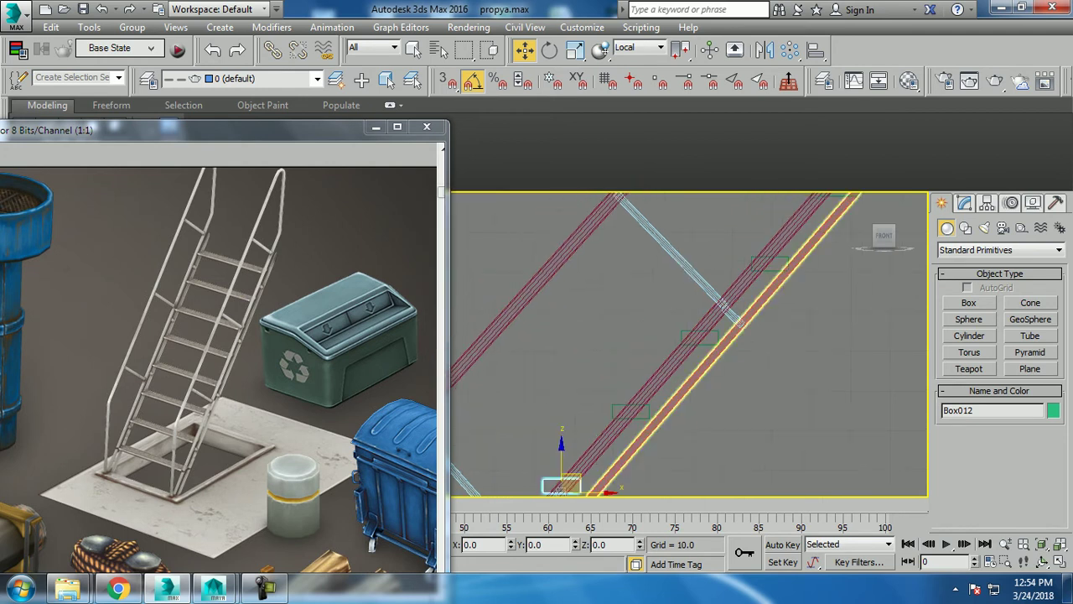
Step: Lower the bottom rungs so they sit on the rails
{"action": "key", "text": "alt+w"}
{"action": "key", "text": "alt+w"}
{"action": "mouse_move", "coordinate": [577, 335]}
{"action": "middle_mouse_down", "text": "alt"}
{"action": "mouse_move", "coordinate": [570, 296]}
{"action": "mouse_move", "coordinate": [570, 443]}
{"action": "middle_mouse_up", "text": "alt"}
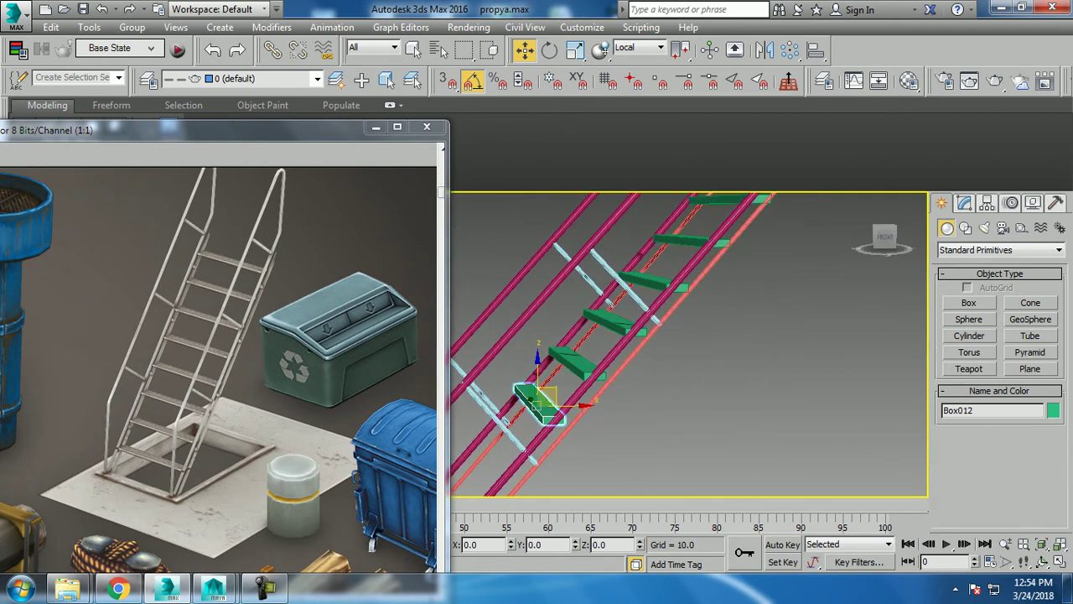
{"action": "left_click_drag", "start_coordinate": [549, 392], "coordinate": [549, 409]}
{"action": "left_click", "coordinate": [592, 358]}
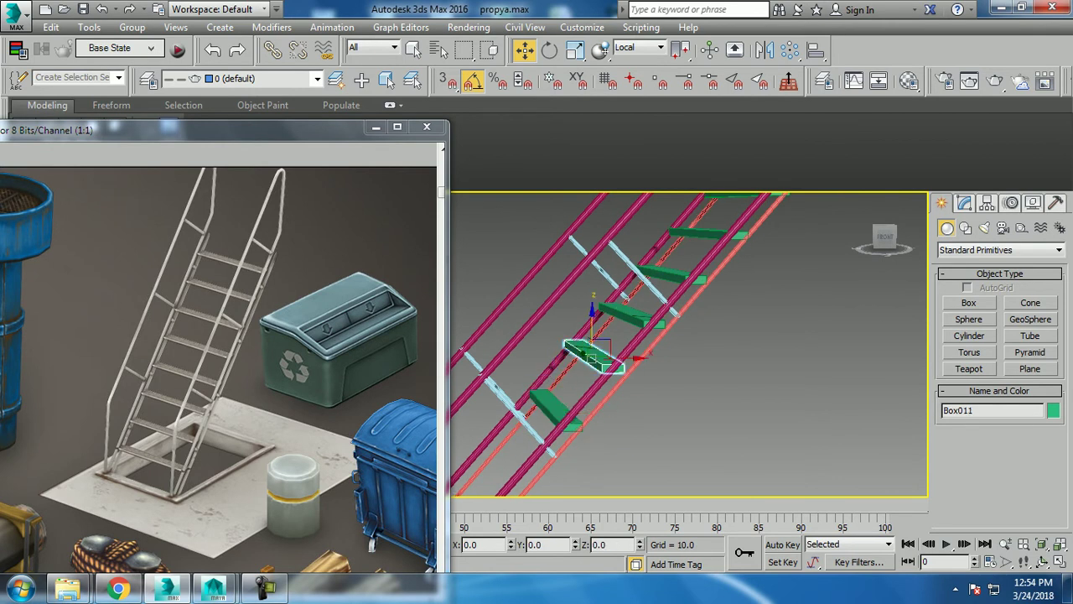
{"action": "left_click_drag", "start_coordinate": [593, 358], "coordinate": [591, 366]}
{"action": "left_click", "coordinate": [627, 312]}
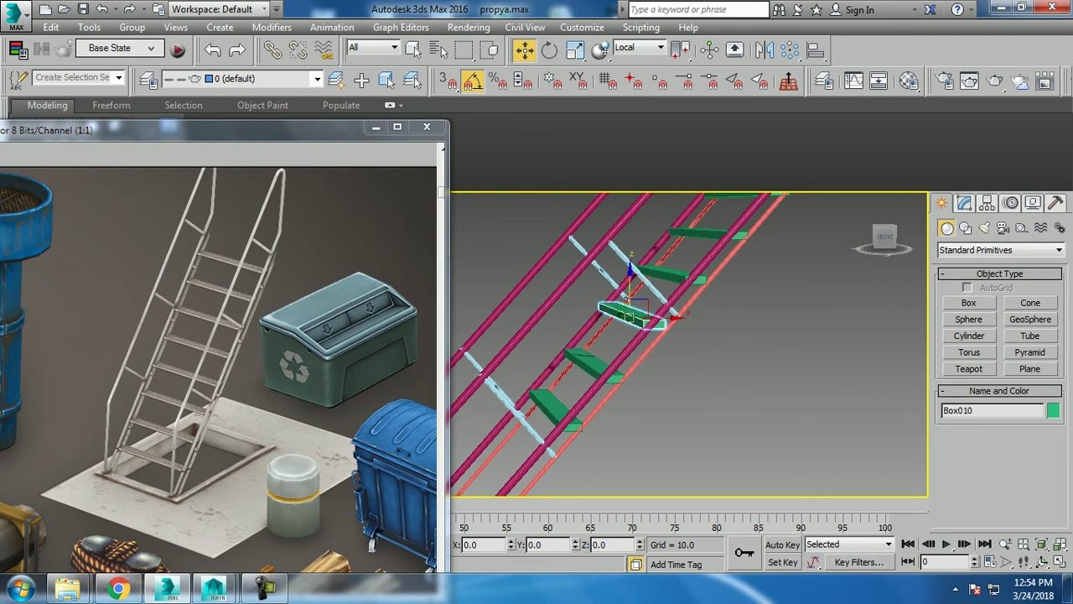
{"action": "left_click_drag", "start_coordinate": [629, 313], "coordinate": [633, 322]}
{"action": "key", "text": "ctrl+z"}
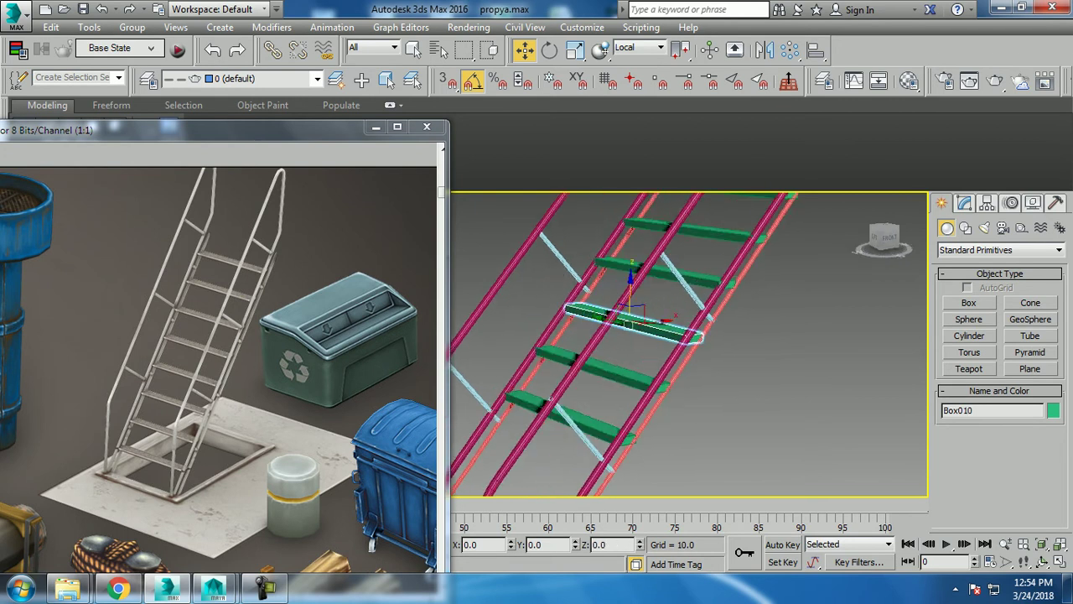
Step: Clone another set of rungs further down the rails
{"action": "key", "text": "alt+w"}
{"action": "key", "text": "alt+w"}
{"action": "middle_click_drag", "start_coordinate": [589, 234], "coordinate": [659, 307]}
{"action": "scroll", "coordinate": [659, 306], "scroll_direction": "up", "scroll_amount": 2}
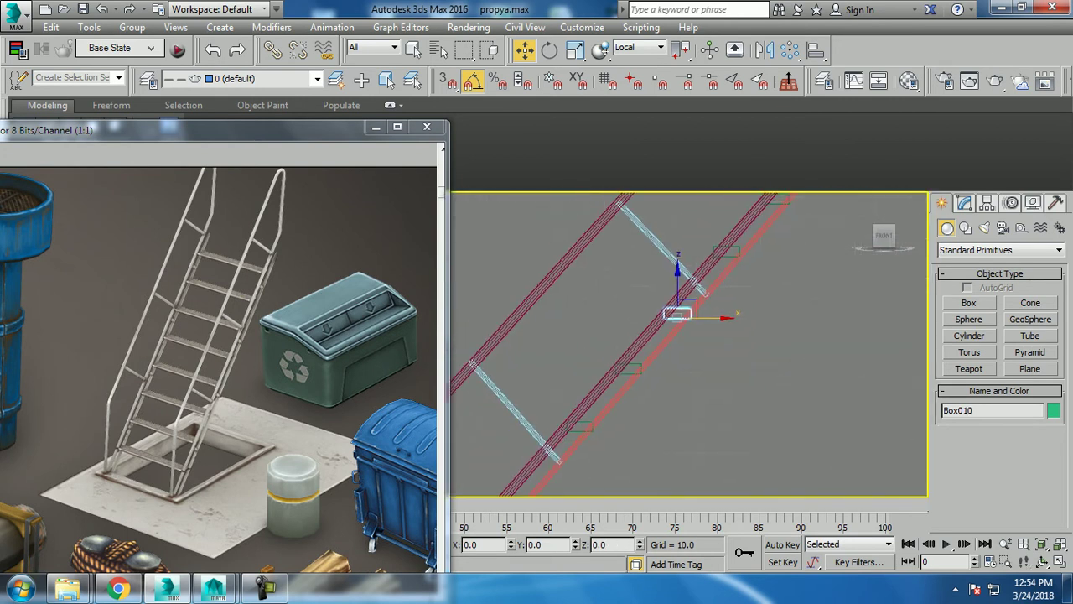
{"action": "scroll", "coordinate": [648, 363], "scroll_direction": "up", "scroll_amount": 2}
{"action": "middle_click_drag", "start_coordinate": [658, 375], "coordinate": [735, 282]}
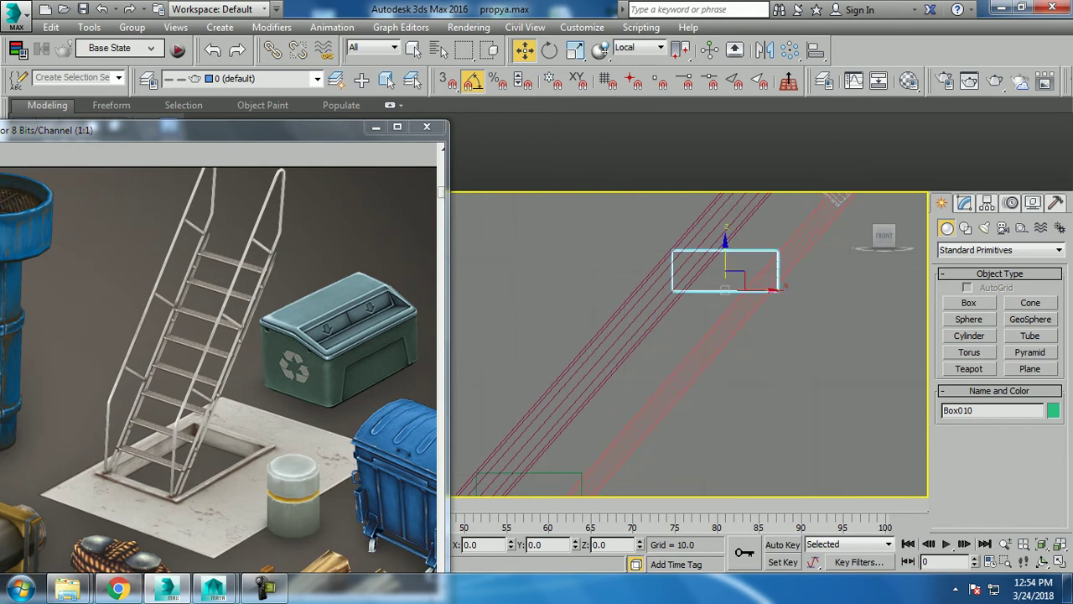
{"action": "mouse_move", "coordinate": [736, 282]}
{"action": "left_mouse_down", "text": "shift"}
{"action": "mouse_move", "coordinate": [651, 411]}
{"action": "mouse_move", "coordinate": [623, 428]}
{"action": "left_mouse_up", "text": "shift"}
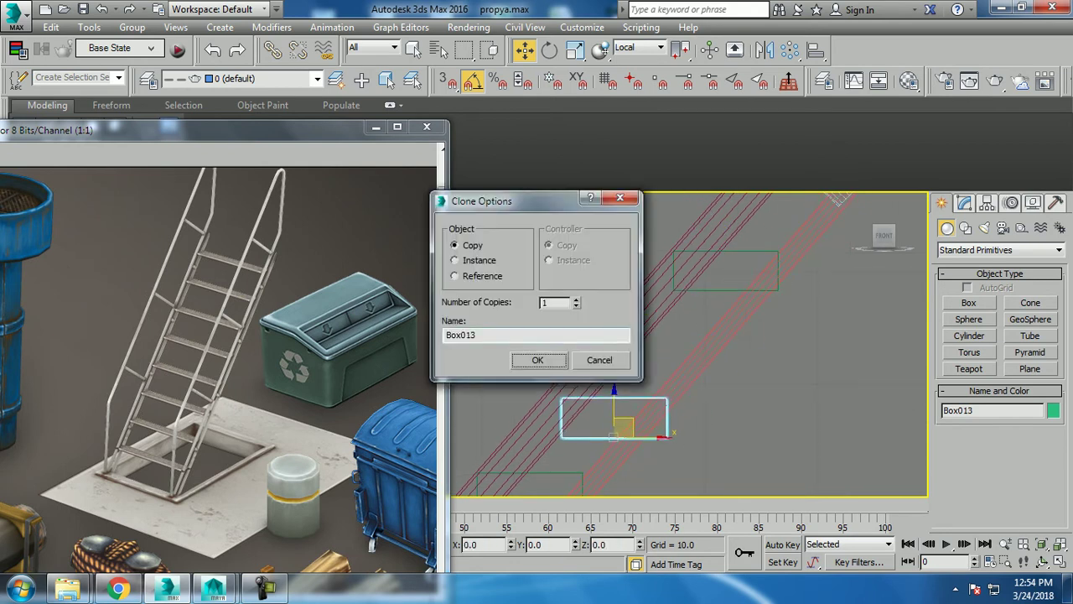
{"action": "key", "text": "Return"}
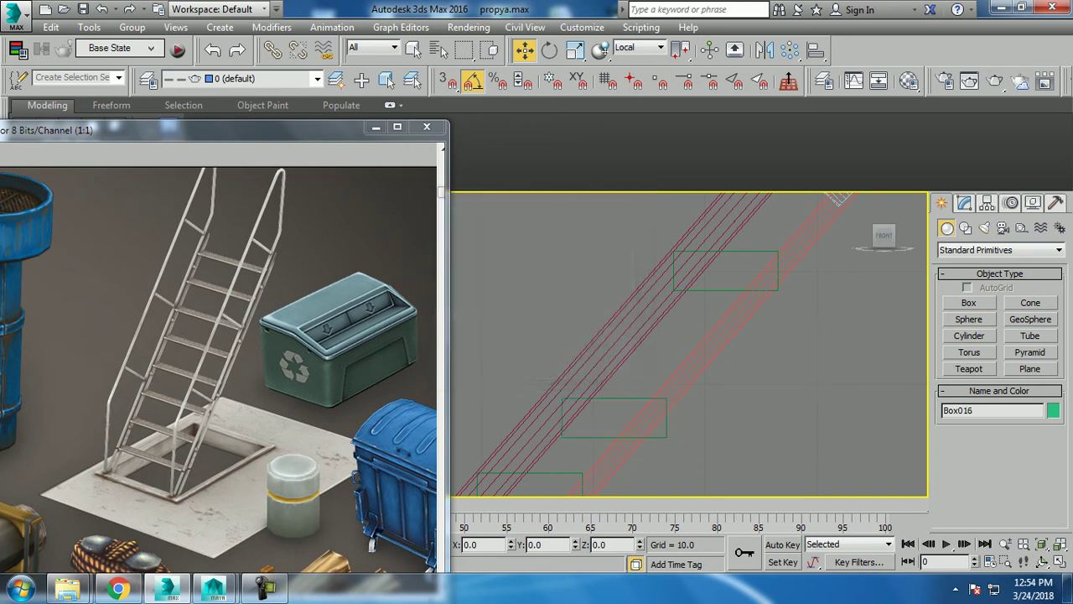
{"action": "middle_click_drag", "start_coordinate": [671, 336], "coordinate": [684, 365]}
{"action": "left_click", "coordinate": [719, 239]}
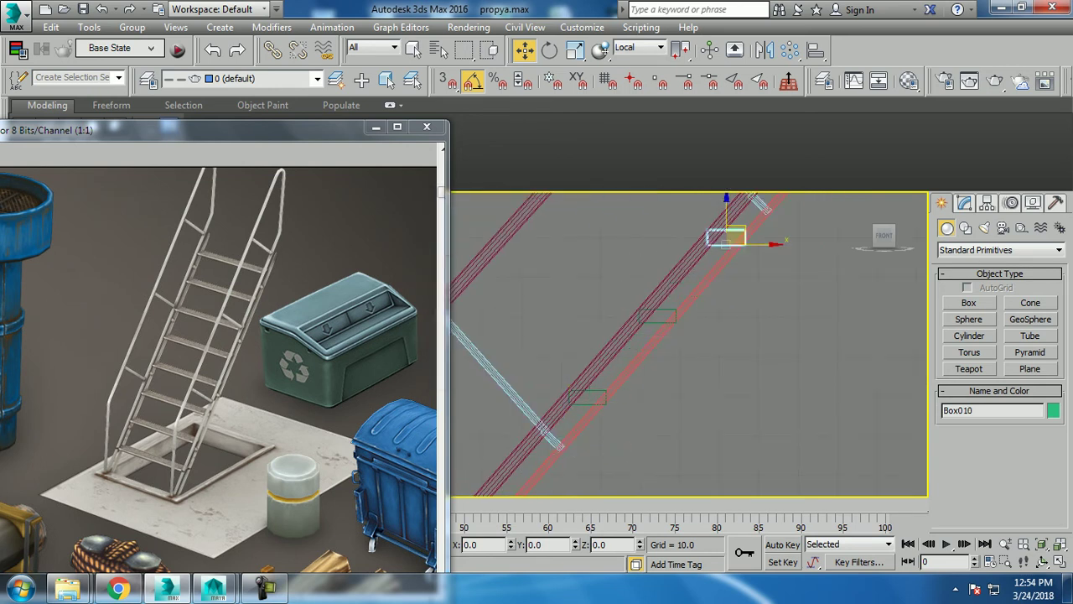
Step: Clone the copied rung down once more, filling the ladder up to Box015
{"action": "key", "text": "alt+w"}
{"action": "key", "text": "alt+w"}
{"action": "mouse_move", "coordinate": [687, 343]}
{"action": "middle_mouse_down", "text": "alt"}
{"action": "mouse_move", "coordinate": [737, 327]}
{"action": "mouse_move", "coordinate": [696, 340]}
{"action": "mouse_move", "coordinate": [709, 335]}
{"action": "middle_mouse_up", "text": "alt"}
{"action": "key", "text": "alt+w"}
{"action": "key", "text": "alt+w"}
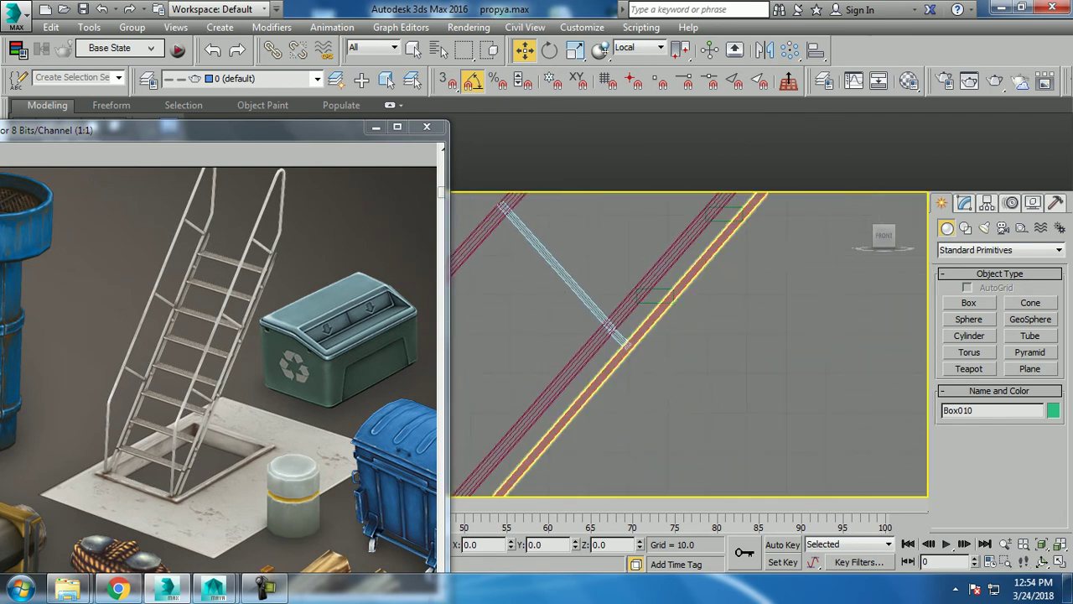
{"action": "key", "text": "ctrl+d"}
{"action": "left_click", "coordinate": [654, 295]}
{"action": "mouse_move", "coordinate": [654, 295]}
{"action": "left_mouse_down"}
{"action": "mouse_move", "coordinate": [591, 356]}
{"action": "mouse_move", "coordinate": [588, 374]}
{"action": "left_mouse_up"}
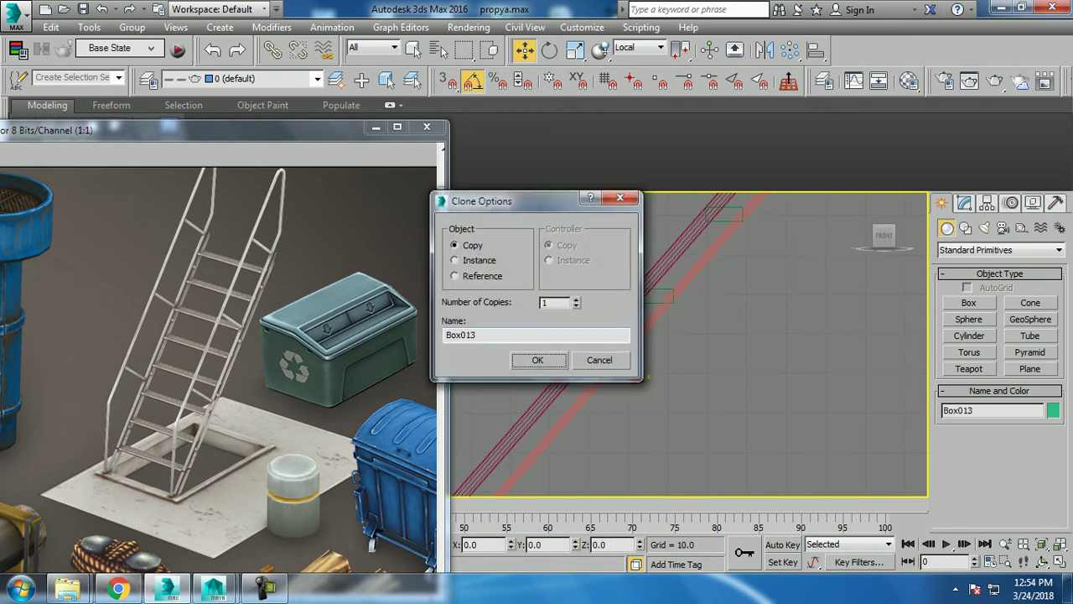
{"action": "key", "text": "Return"}
{"action": "scroll", "coordinate": [689, 343], "scroll_direction": "down", "scroll_amount": 3}
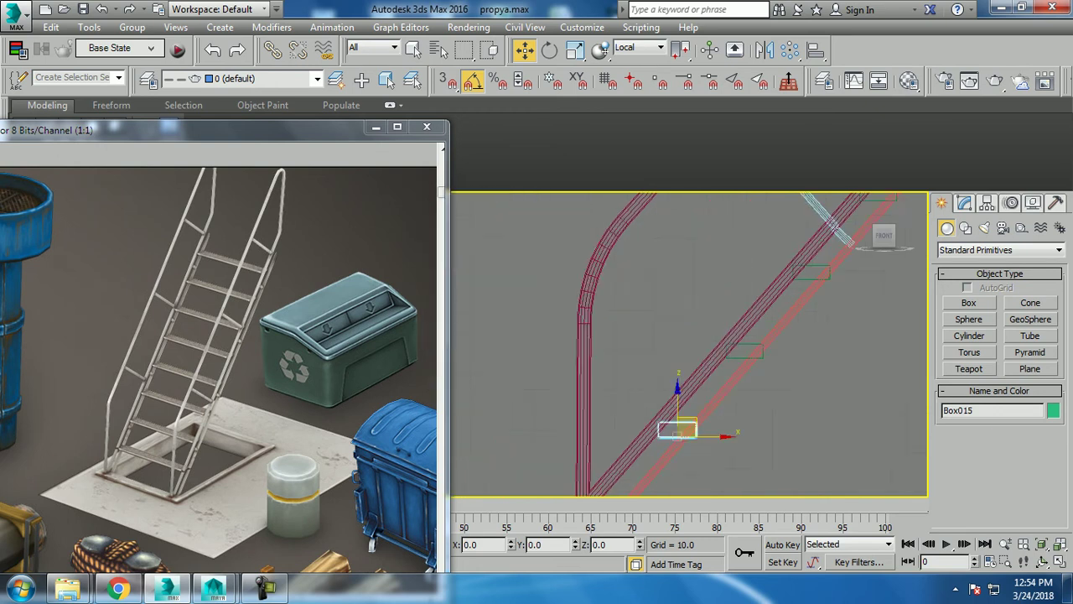
{"action": "key", "text": "alt+w"}
{"action": "key", "text": "alt+w"}
{"action": "mouse_move", "coordinate": [688, 343]}
{"action": "middle_mouse_down", "text": "alt"}
{"action": "mouse_move", "coordinate": [730, 336]}
{"action": "mouse_move", "coordinate": [713, 352]}
{"action": "mouse_move", "coordinate": [688, 333]}
{"action": "middle_mouse_up", "text": "alt"}
{"action": "scroll", "coordinate": [688, 343], "scroll_direction": "down", "scroll_amount": 5}
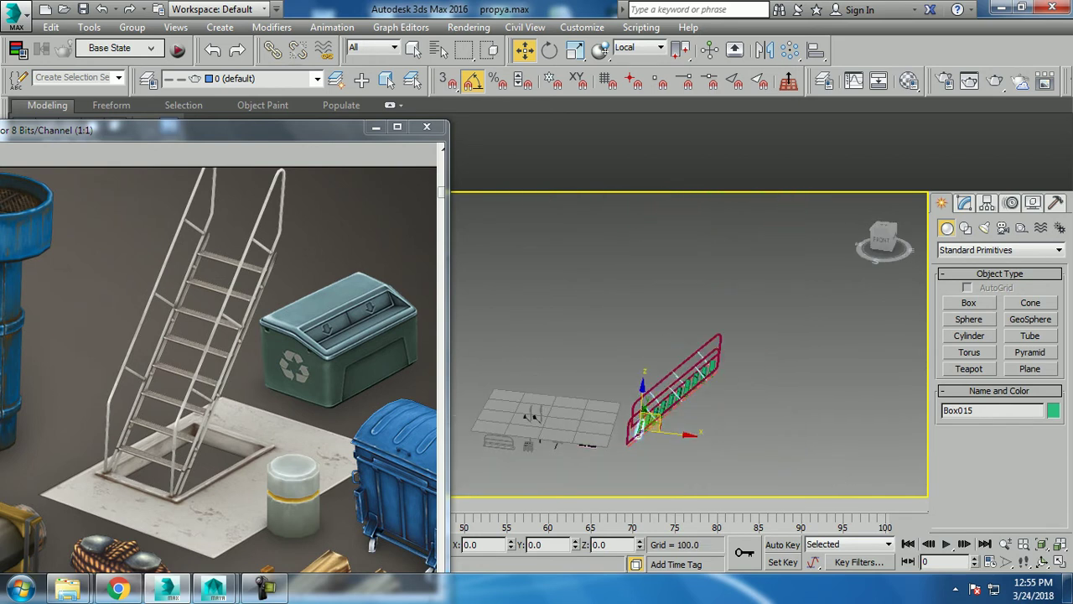
Step: Group the ladder rails and steps, leaving out the ground plane, as Group004
{"action": "left_click_drag", "start_coordinate": [620, 478], "coordinate": [617, 475]}
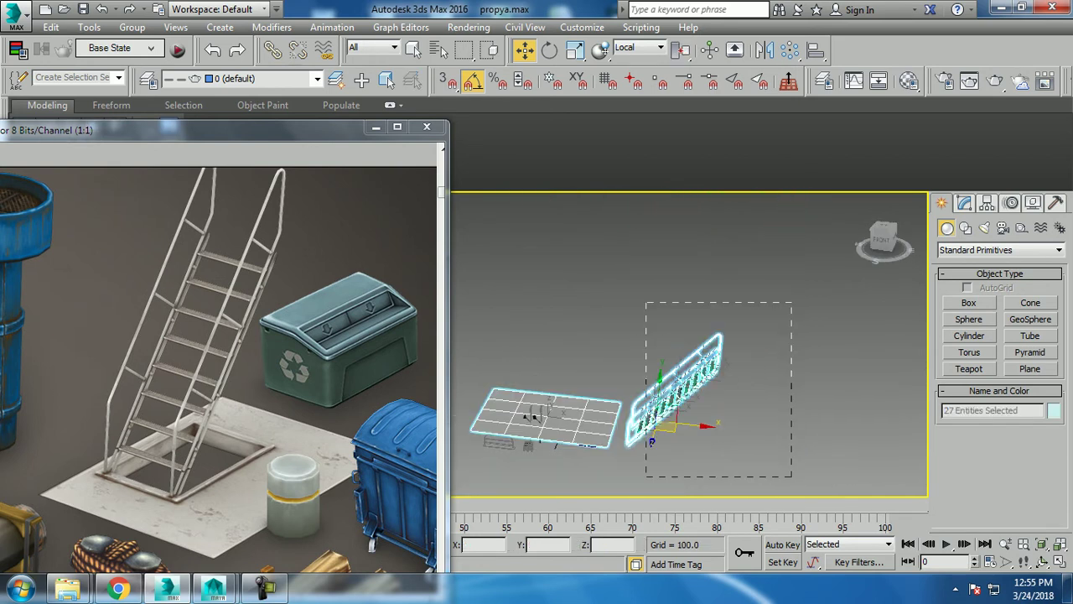
{"action": "left_click_drag", "start_coordinate": [792, 302], "coordinate": [619, 478]}
{"action": "left_click", "coordinate": [132, 27]}
{"action": "left_click", "coordinate": [148, 42]}
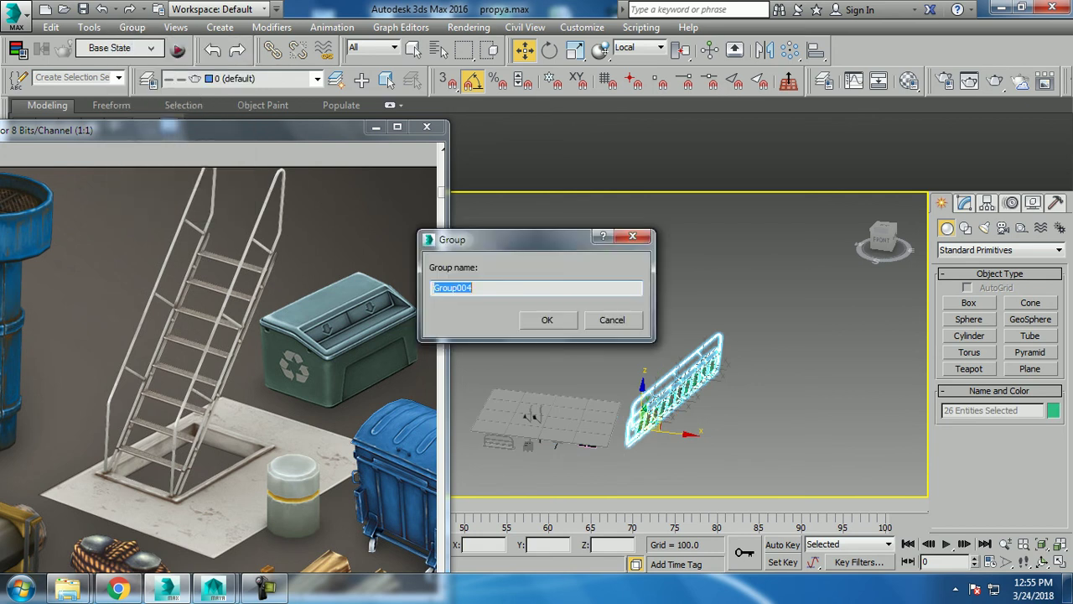
{"action": "key", "text": "Return"}
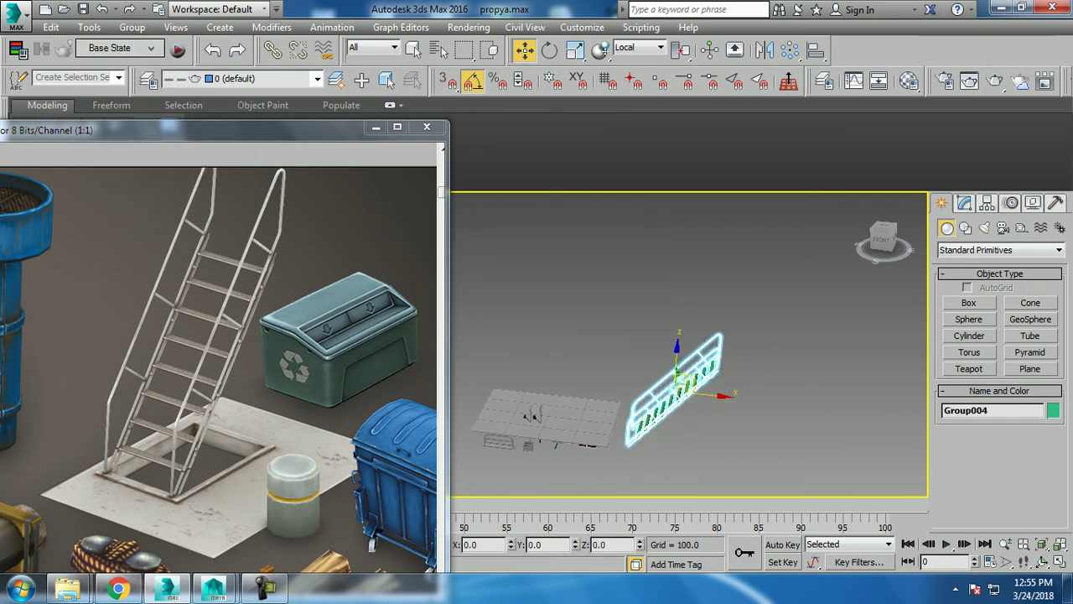
{"action": "left_click", "coordinate": [132, 27]}
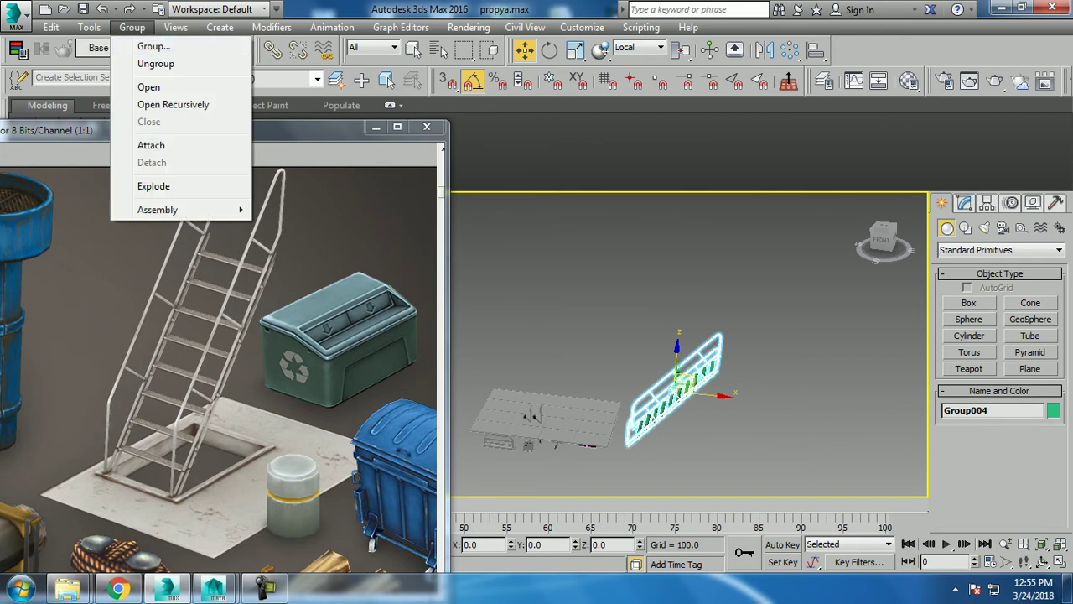
Step: Change the stairs group's colour to grey
{"action": "left_click", "coordinate": [1053, 410]}
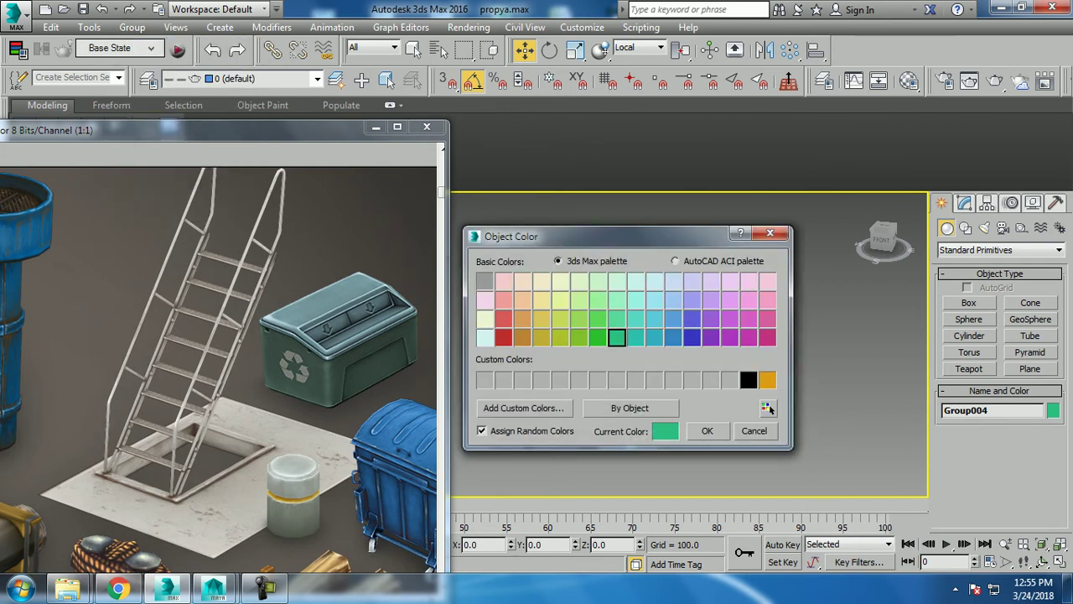
{"action": "left_click", "coordinate": [729, 380]}
{"action": "left_click", "coordinate": [707, 430]}
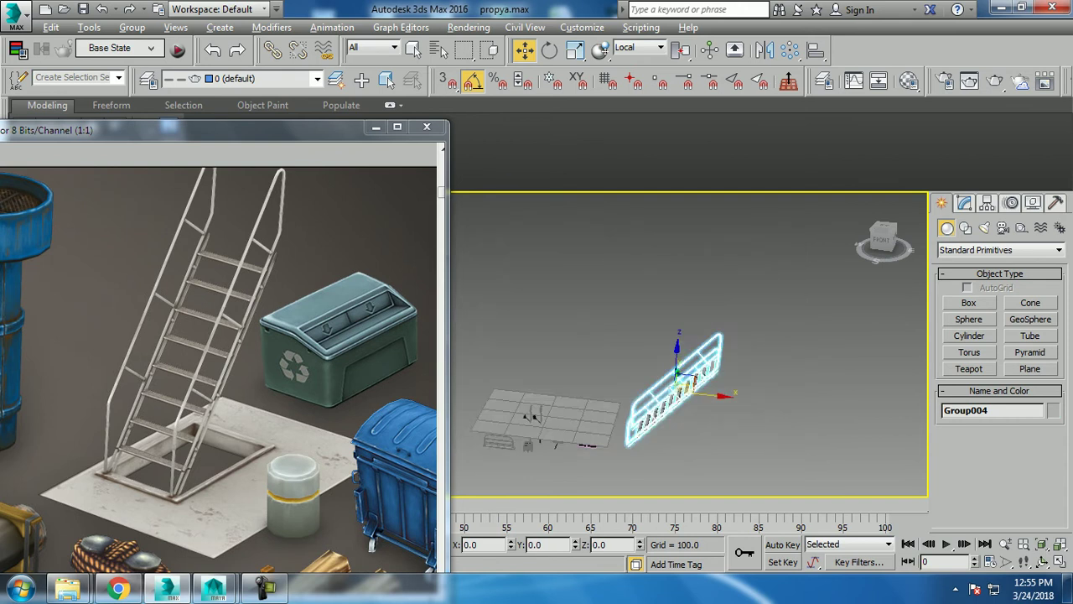
{"action": "left_click", "coordinate": [132, 27]}
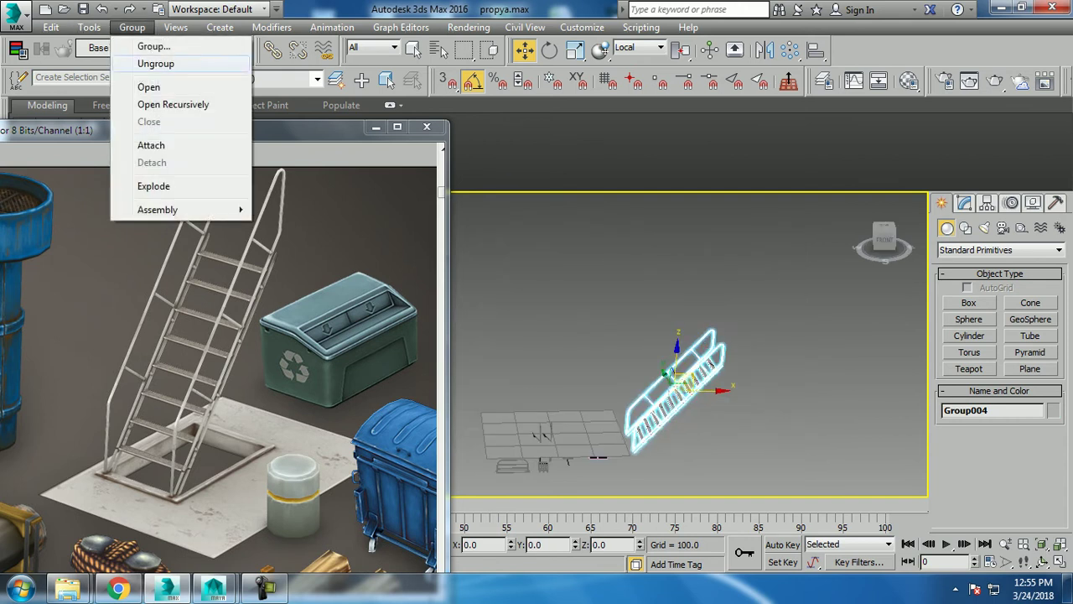
{"action": "left_click", "coordinate": [754, 277]}
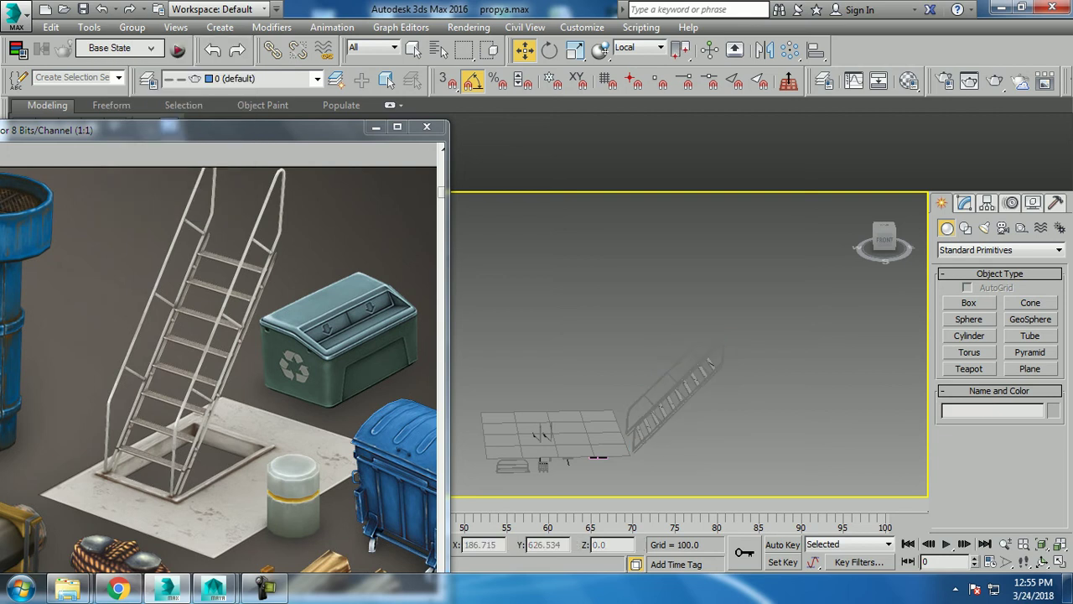
Step: Frame Group004 in view and scale it down
{"action": "left_click", "coordinate": [671, 394]}
{"action": "key", "text": "z"}
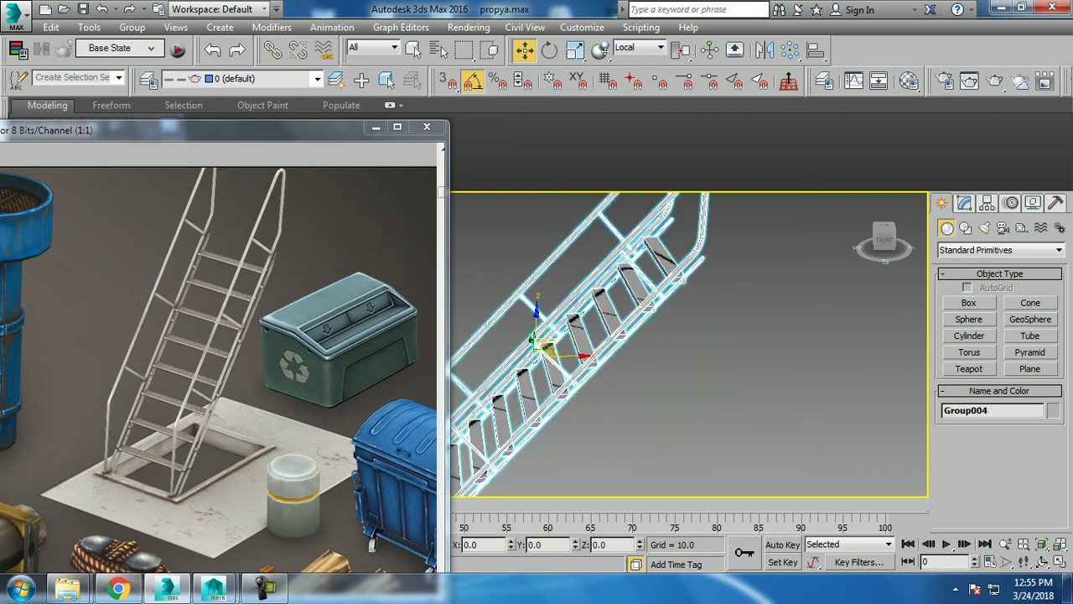
{"action": "key", "text": "r"}
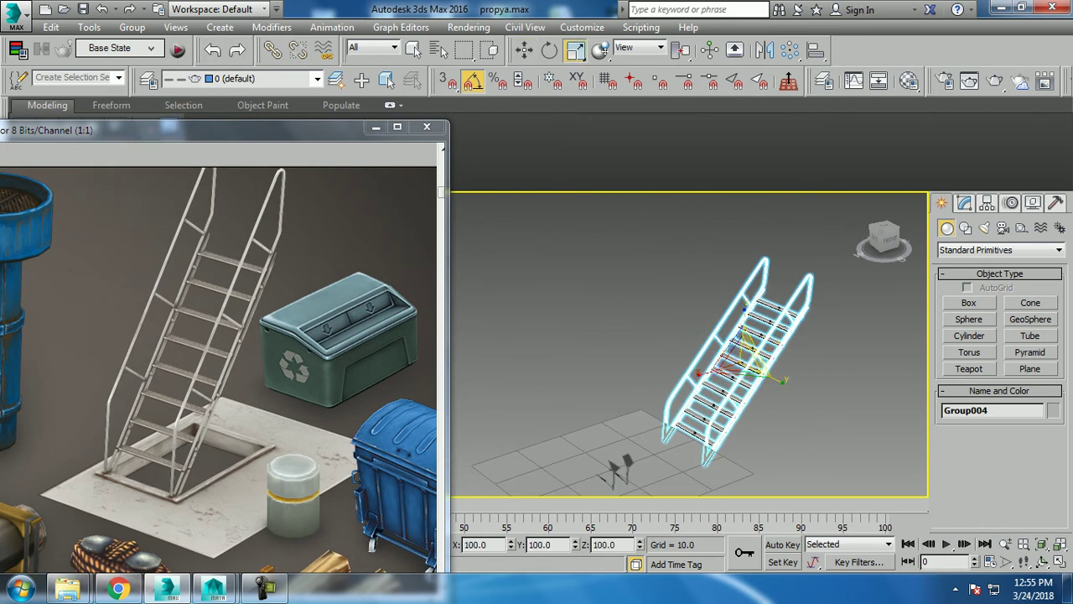
{"action": "left_click_drag", "start_coordinate": [746, 352], "coordinate": [746, 419]}
Step: Move the stairs group down onto the floor grid
{"action": "key", "text": "w"}
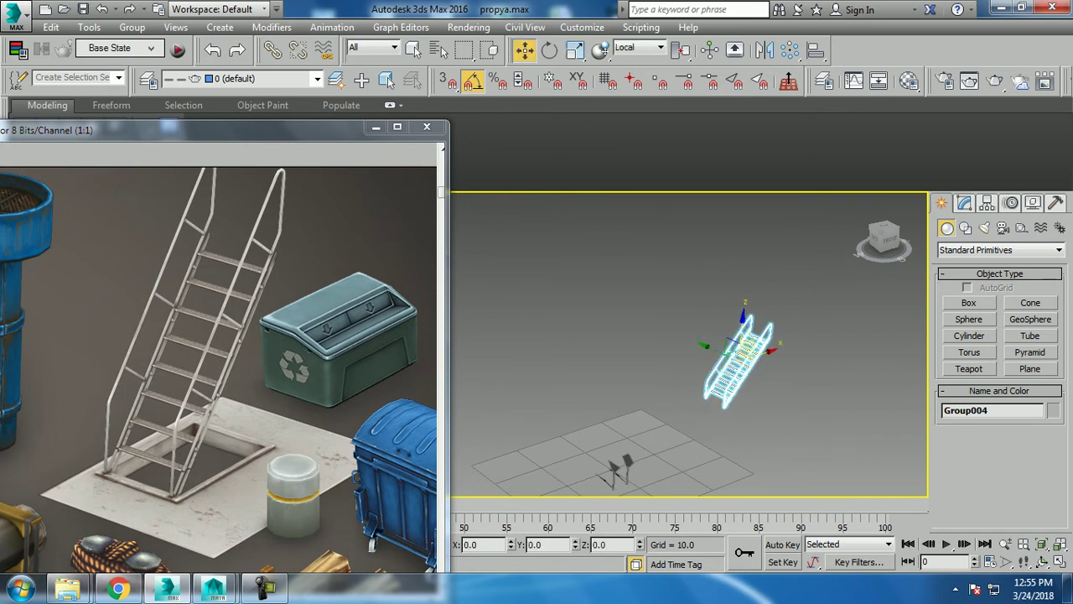
{"action": "left_click_drag", "start_coordinate": [742, 343], "coordinate": [635, 360]}
{"action": "scroll", "coordinate": [634, 459], "scroll_direction": "up", "scroll_amount": 2}
{"action": "scroll", "coordinate": [634, 460], "scroll_direction": "up", "scroll_amount": 3}
{"action": "scroll", "coordinate": [635, 460], "scroll_direction": "up", "scroll_amount": 2}
{"action": "scroll", "coordinate": [635, 460], "scroll_direction": "up", "scroll_amount": 2}
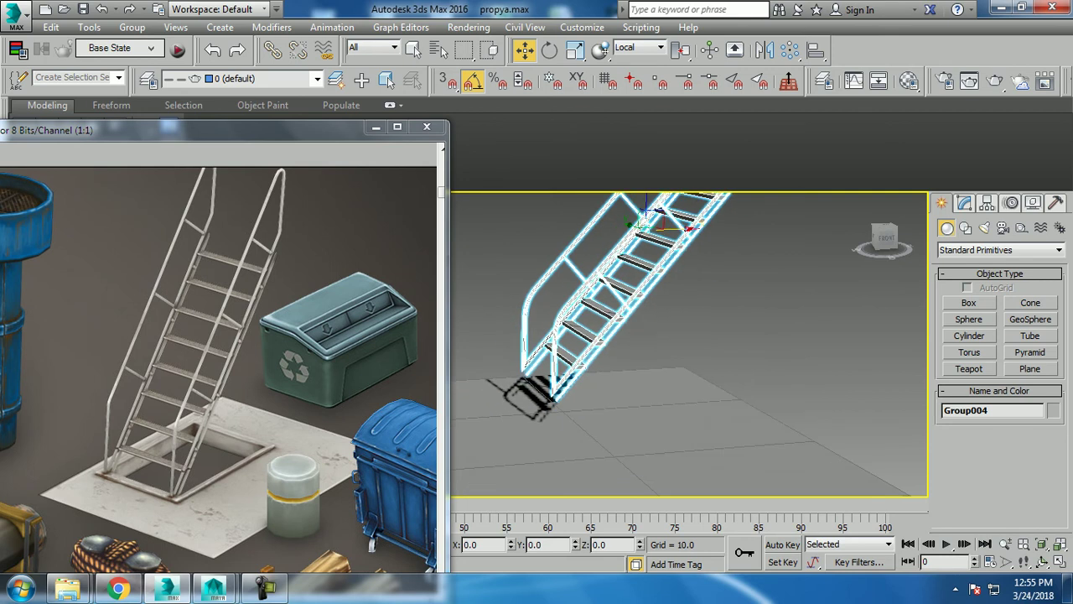
{"action": "scroll", "coordinate": [634, 460], "scroll_direction": "down", "scroll_amount": 5}
Step: Orbit the Perspective view to check the stairs' placement beside the signposts and pipe stack
{"action": "mouse_move", "coordinate": [635, 459]}
{"action": "middle_mouse_down", "text": "alt"}
{"action": "mouse_move", "coordinate": [604, 453]}
{"action": "mouse_move", "coordinate": [637, 444]}
{"action": "mouse_move", "coordinate": [625, 444]}
{"action": "mouse_move", "coordinate": [625, 427]}
{"action": "mouse_move", "coordinate": [625, 453]}
{"action": "middle_mouse_up", "text": "alt"}
{"action": "scroll", "coordinate": [634, 460], "scroll_direction": "up", "scroll_amount": 3}
{"action": "scroll", "coordinate": [625, 445], "scroll_direction": "down", "scroll_amount": 3}
{"action": "left_click", "coordinate": [624, 444]}
{"action": "left_click", "coordinate": [754, 319]}
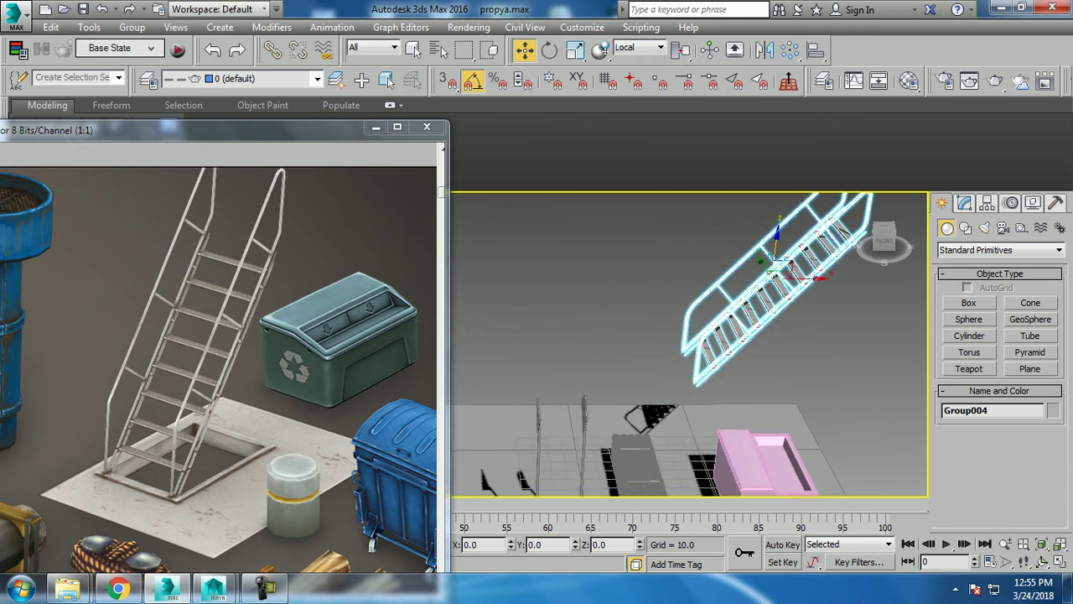
{"action": "middle_click_drag", "start_coordinate": [624, 427], "coordinate": [705, 436], "text": "alt"}
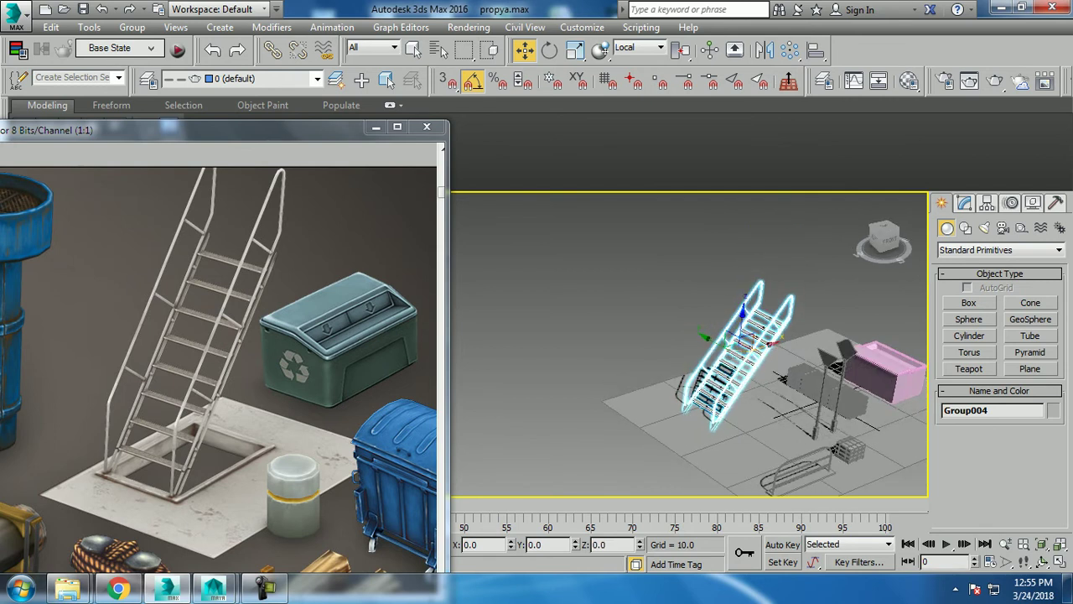
{"action": "scroll", "coordinate": [754, 352], "scroll_direction": "up", "scroll_amount": 2}
{"action": "scroll", "coordinate": [755, 352], "scroll_direction": "up", "scroll_amount": 2}
{"action": "scroll", "coordinate": [754, 352], "scroll_direction": "up", "scroll_amount": 2}
{"action": "scroll", "coordinate": [755, 352], "scroll_direction": "up", "scroll_amount": 2}
{"action": "mouse_move", "coordinate": [704, 435]}
{"action": "middle_mouse_down", "text": "alt"}
{"action": "mouse_move", "coordinate": [679, 402]}
{"action": "mouse_move", "coordinate": [587, 377]}
{"action": "middle_mouse_up", "text": "alt"}
{"action": "left_click", "coordinate": [688, 411]}
{"action": "left_click", "coordinate": [604, 352]}
{"action": "left_click", "coordinate": [612, 383]}
Step: Convert Plane001 to Editable Poly and inset its polygon by about 6.6
{"action": "right_click", "coordinate": [803, 390]}
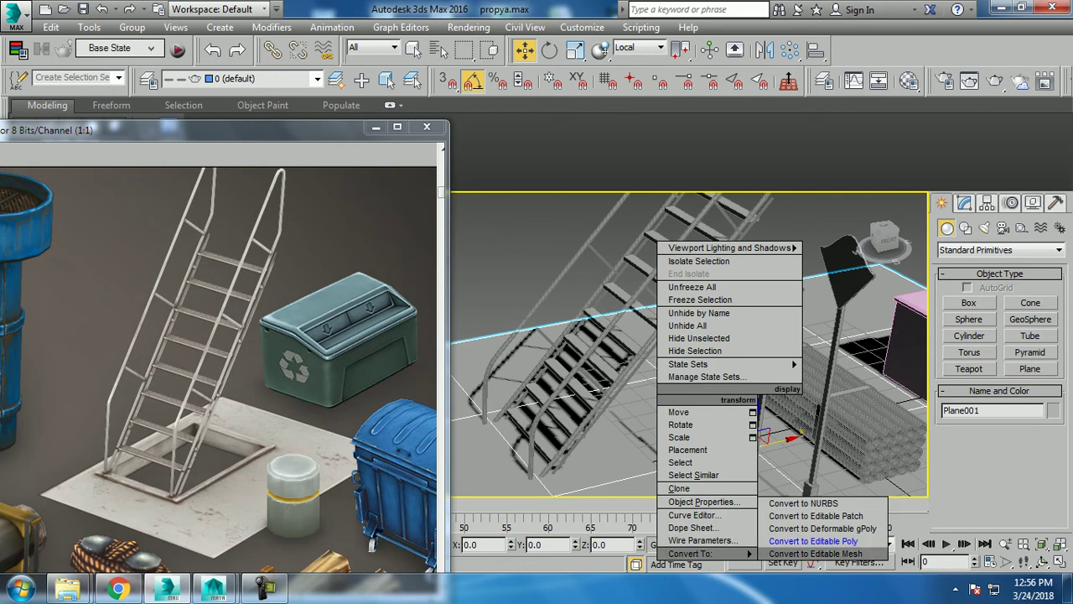
{"action": "left_click", "coordinate": [838, 544]}
{"action": "key", "text": "4"}
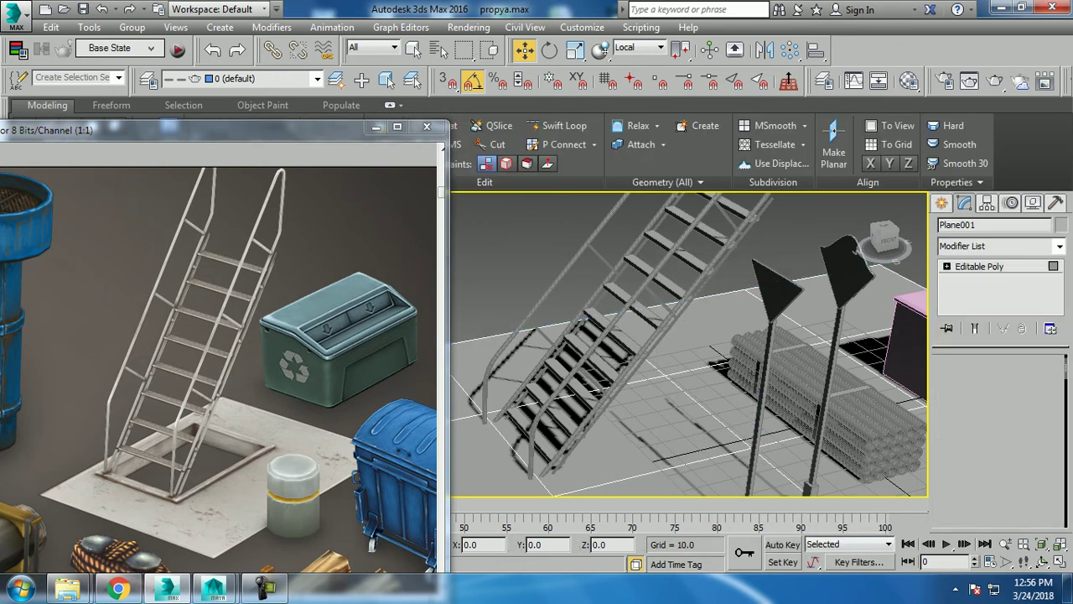
{"action": "left_click", "coordinate": [637, 436]}
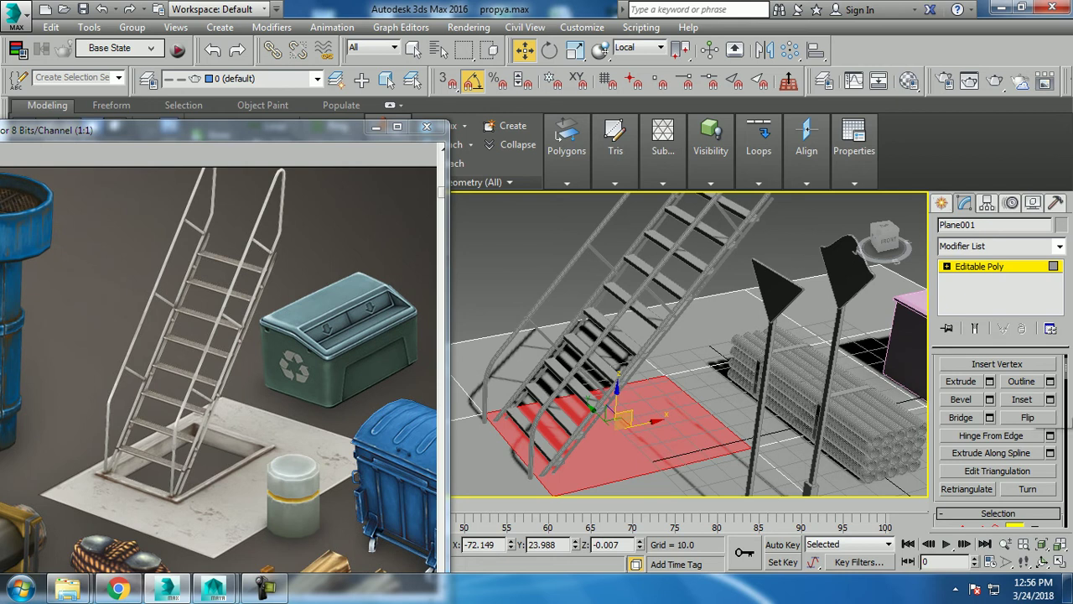
{"action": "left_click", "coordinate": [1049, 399]}
{"action": "left_click_drag", "start_coordinate": [475, 376], "coordinate": [476, 357]}
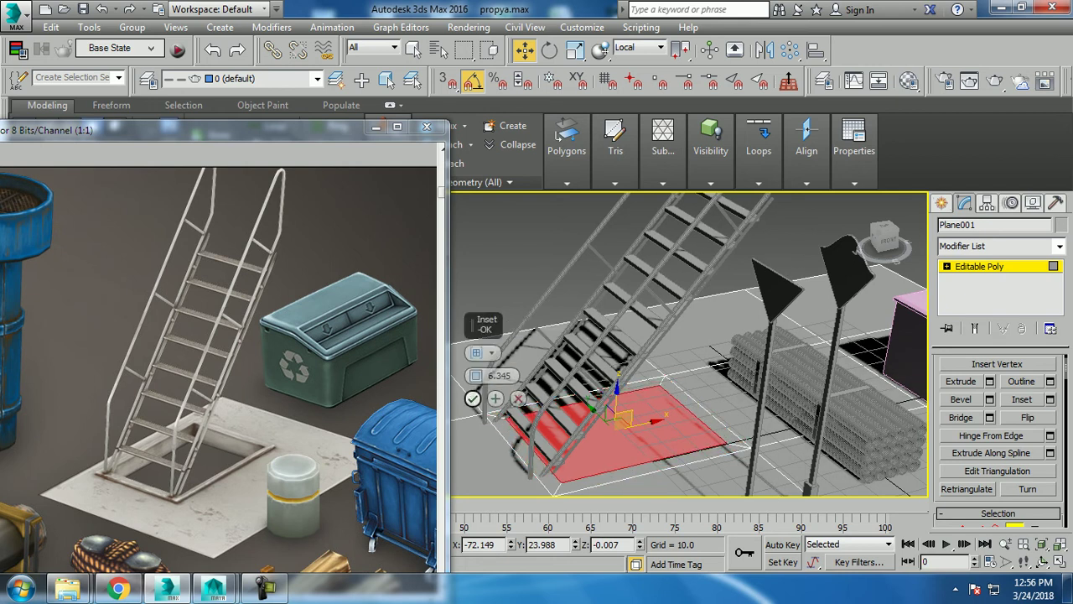
{"action": "left_click", "coordinate": [473, 398]}
Step: Extrude the four border strips around the inset about 1.4 upward as a rim
{"action": "key", "text": "ctrl+d"}
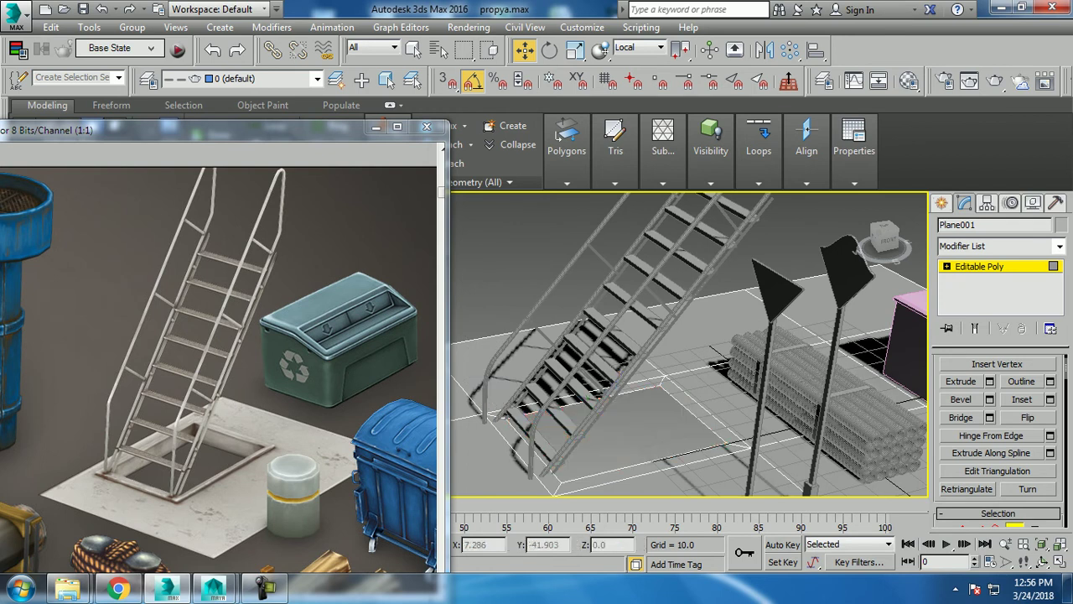
{"action": "left_click", "coordinate": [704, 411]}
{"action": "left_click", "coordinate": [637, 471], "text": "ctrl"}
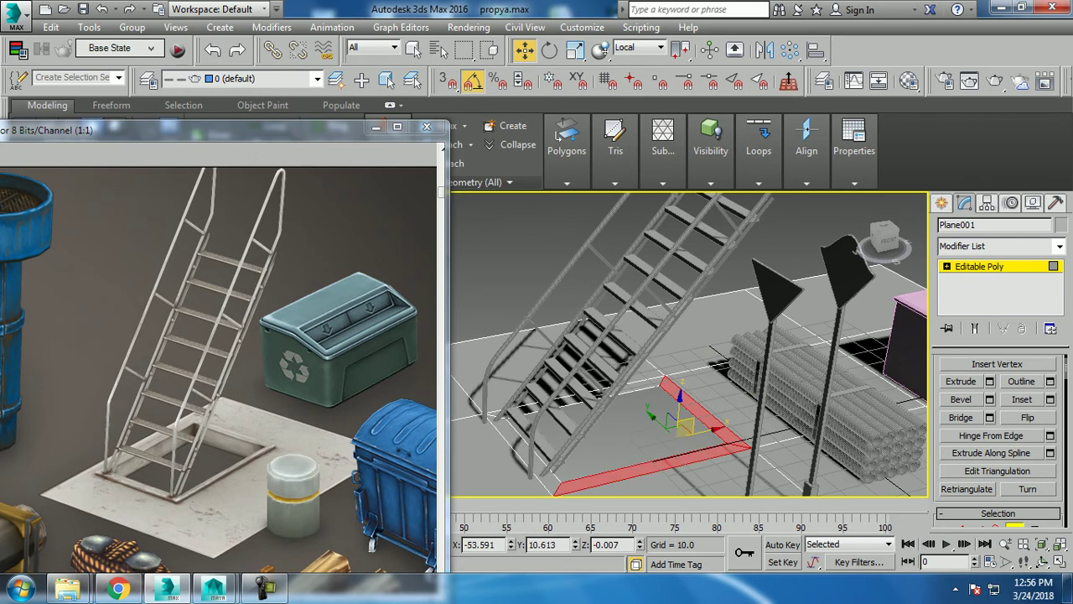
{"action": "left_click", "coordinate": [511, 445], "text": "ctrl"}
{"action": "left_click", "coordinate": [570, 401], "text": "ctrl"}
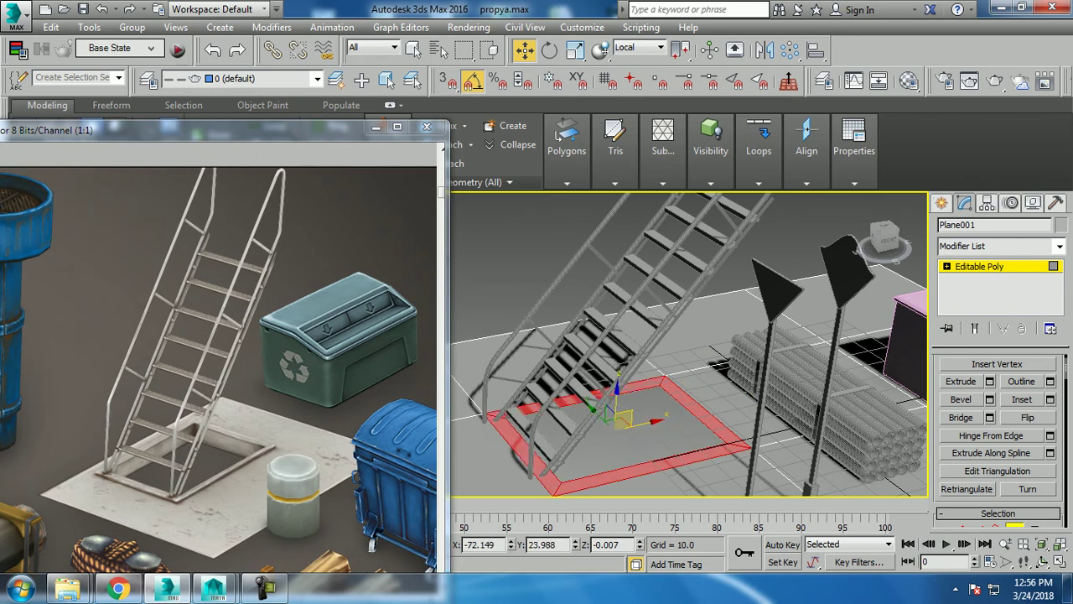
{"action": "key", "text": "shift+e"}
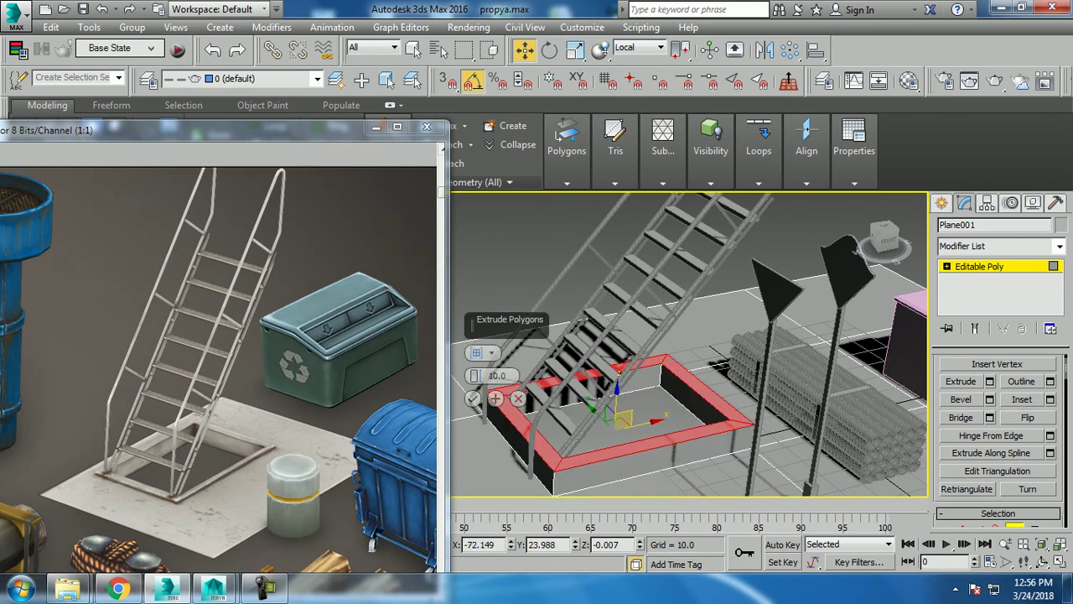
{"action": "mouse_move", "coordinate": [475, 375]}
{"action": "left_mouse_down"}
{"action": "mouse_move", "coordinate": [475, 394]}
{"action": "mouse_move", "coordinate": [475, 381]}
{"action": "left_mouse_up"}
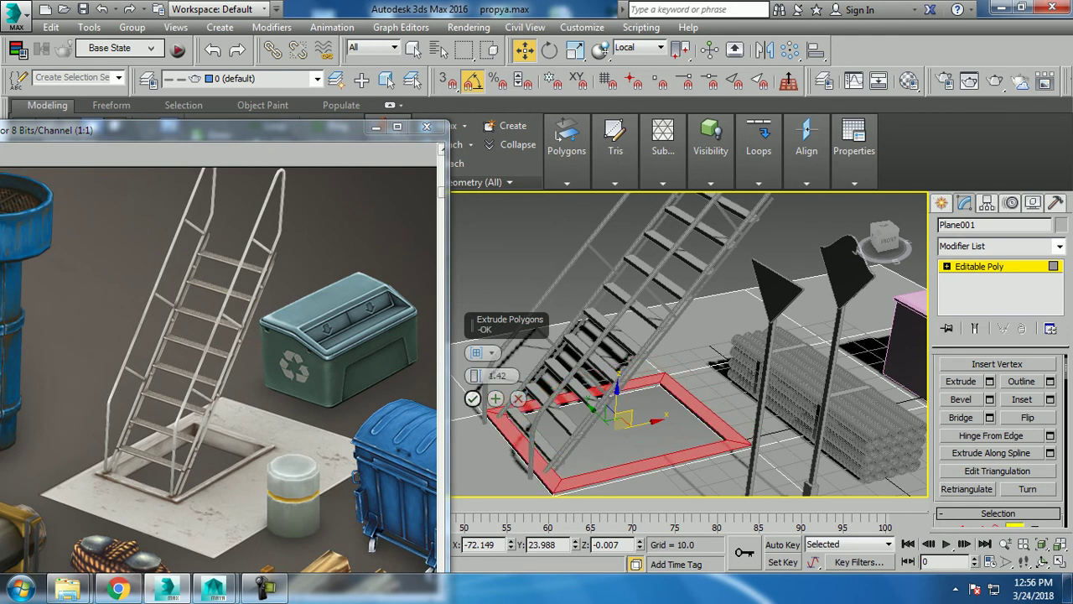
{"action": "left_click", "coordinate": [472, 398]}
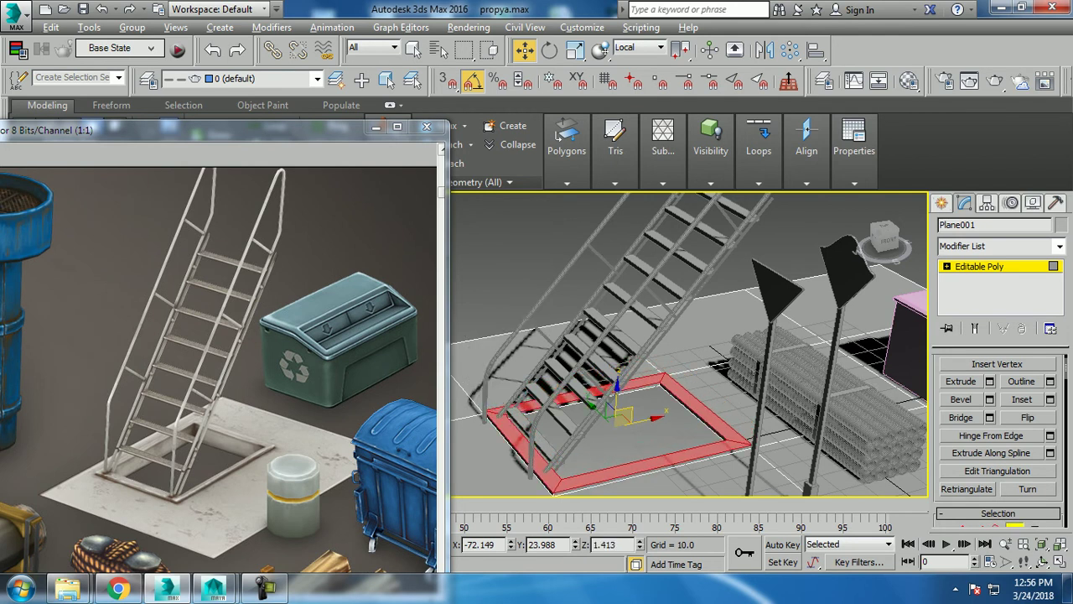
{"action": "middle_click_drag", "start_coordinate": [687, 344], "coordinate": [662, 339], "text": "alt"}
{"action": "left_click_drag", "start_coordinate": [618, 411], "coordinate": [579, 357]}
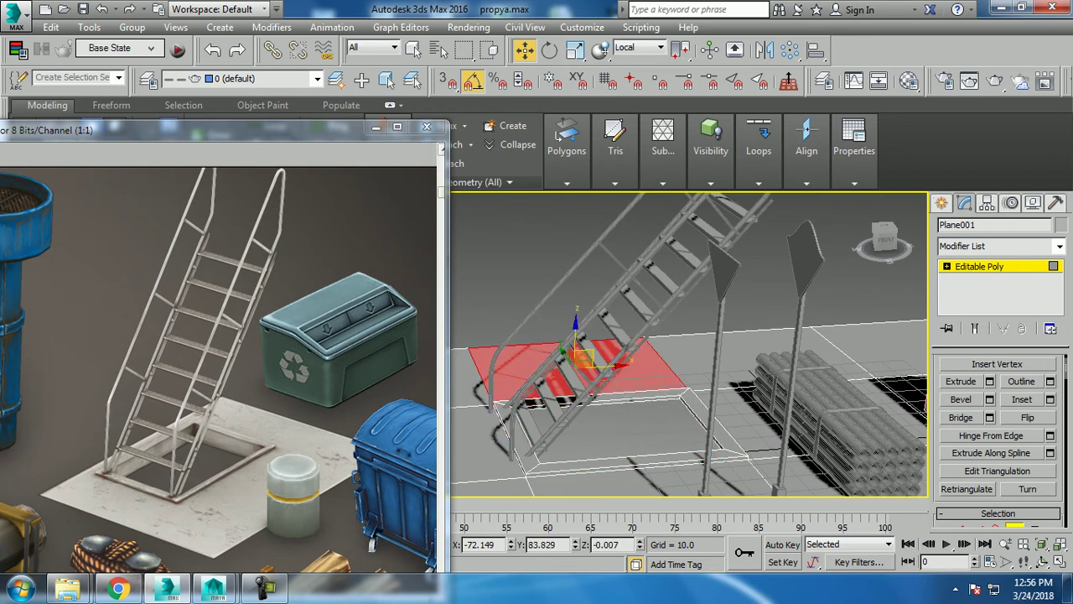
Step: Lift Group004 along Z to about 8.87, then orbit to review it over the hatch
{"action": "key", "text": "4"}
{"action": "left_click", "coordinate": [579, 356]}
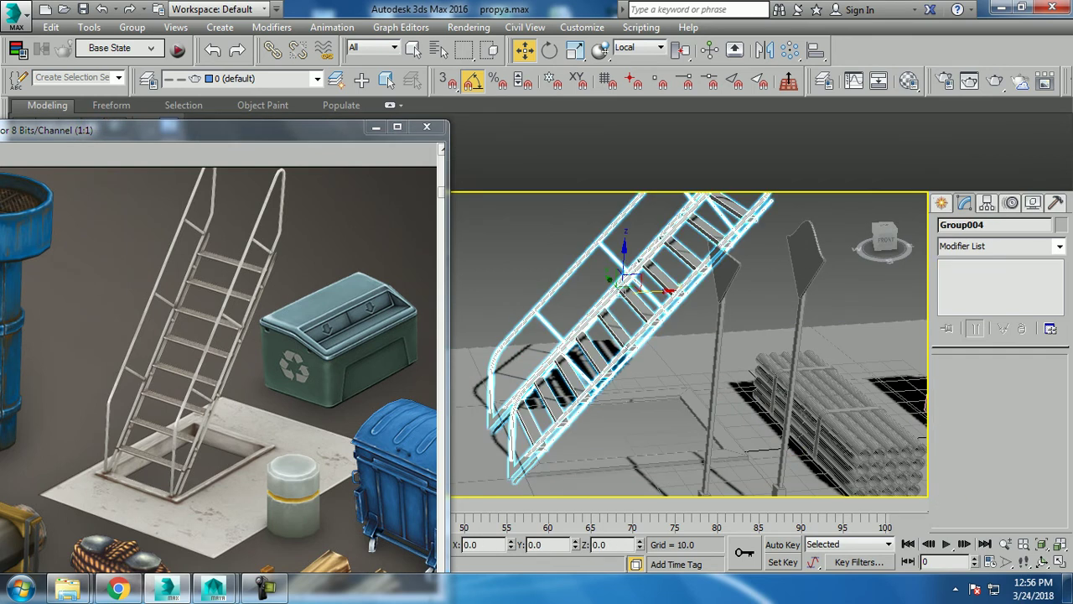
{"action": "mouse_move", "coordinate": [624, 252]}
{"action": "left_mouse_down"}
{"action": "mouse_move", "coordinate": [627, 232]}
{"action": "mouse_move", "coordinate": [638, 260]}
{"action": "left_mouse_up"}
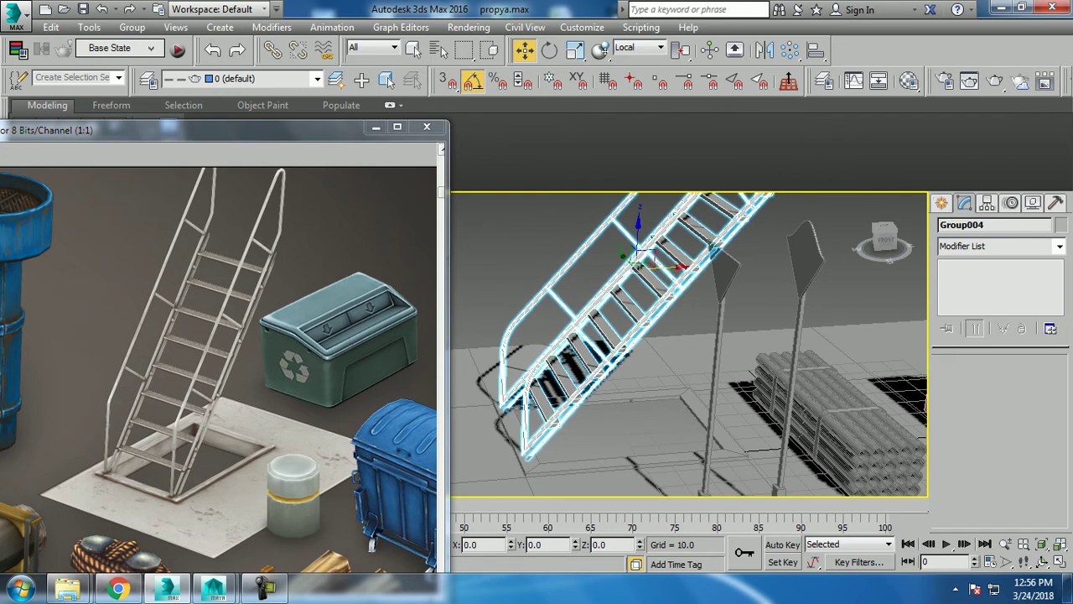
{"action": "key", "text": "ctrl+d"}
{"action": "scroll", "coordinate": [687, 344], "scroll_direction": "down", "scroll_amount": 5}
{"action": "mouse_move", "coordinate": [688, 344]}
{"action": "middle_mouse_down", "text": "alt"}
{"action": "mouse_move", "coordinate": [612, 348]}
{"action": "mouse_move", "coordinate": [646, 318]}
{"action": "middle_mouse_up", "text": "alt"}
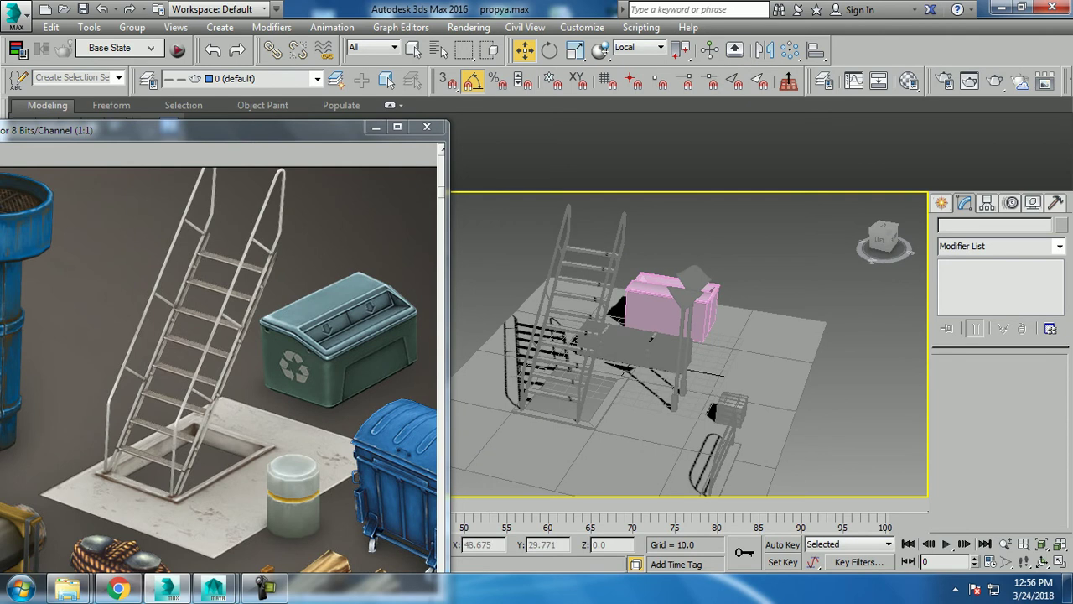
{"action": "scroll", "coordinate": [220, 369], "scroll_direction": "down", "scroll_amount": 3}
{"action": "mouse_move", "coordinate": [688, 343]}
{"action": "middle_mouse_down", "text": "alt"}
{"action": "mouse_move", "coordinate": [612, 344]}
{"action": "mouse_move", "coordinate": [711, 368]}
{"action": "middle_mouse_up", "text": "alt"}
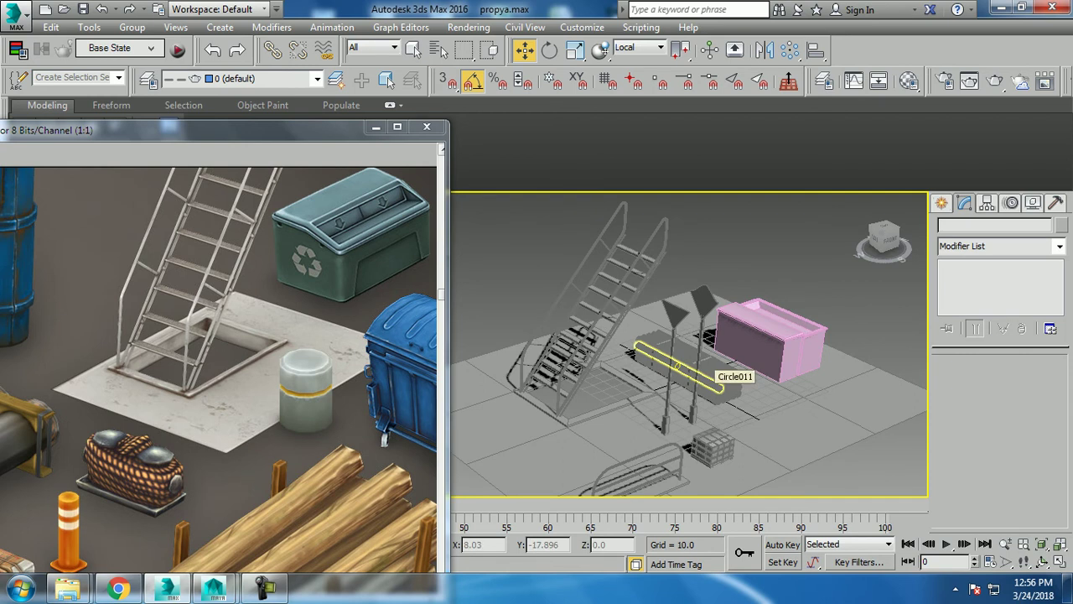
{"action": "middle_click_drag", "start_coordinate": [711, 369], "coordinate": [683, 335], "text": "alt"}
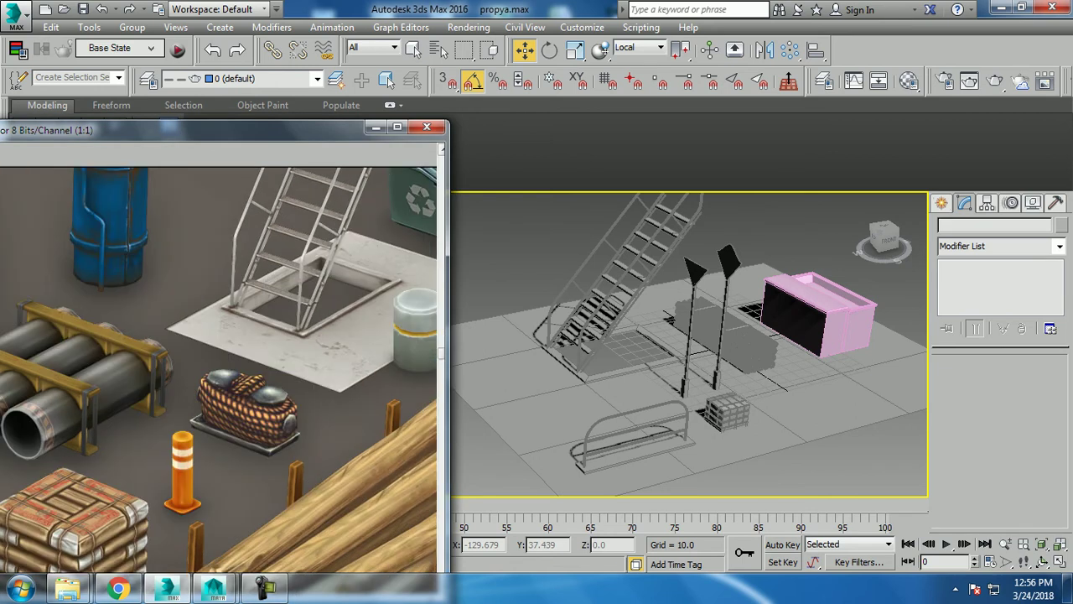
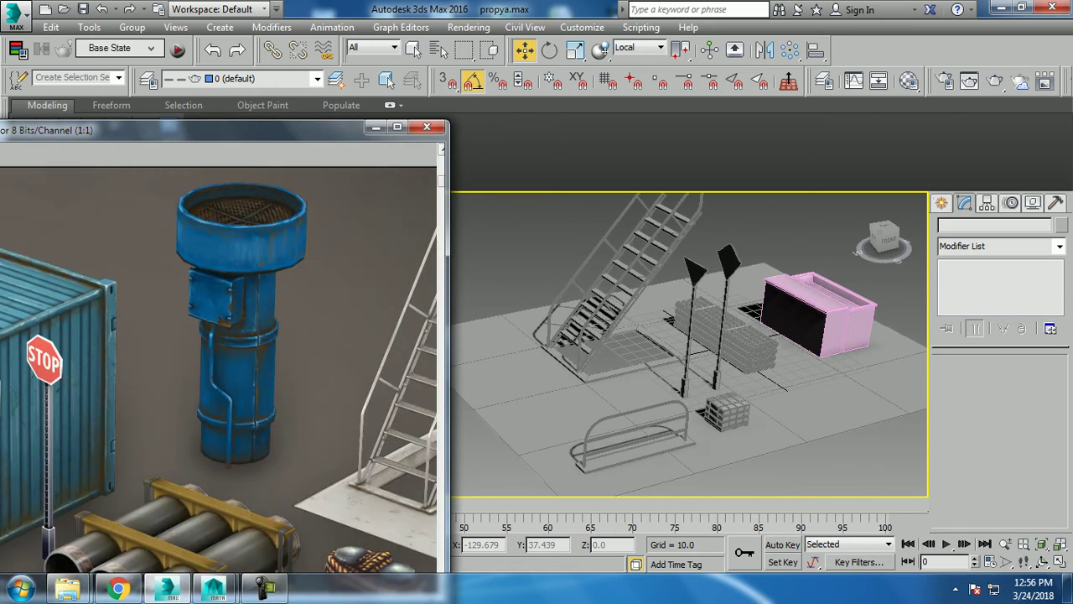
Step: Draw a new cylinder on the ground plane and lower it into place
{"action": "key", "text": "z"}
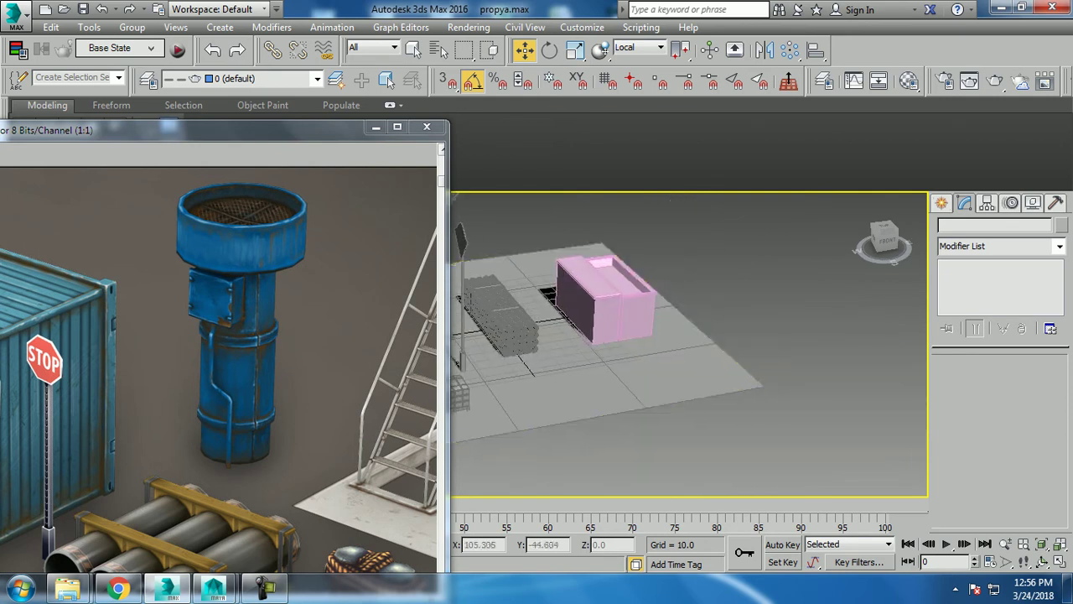
{"action": "left_click", "coordinate": [941, 203]}
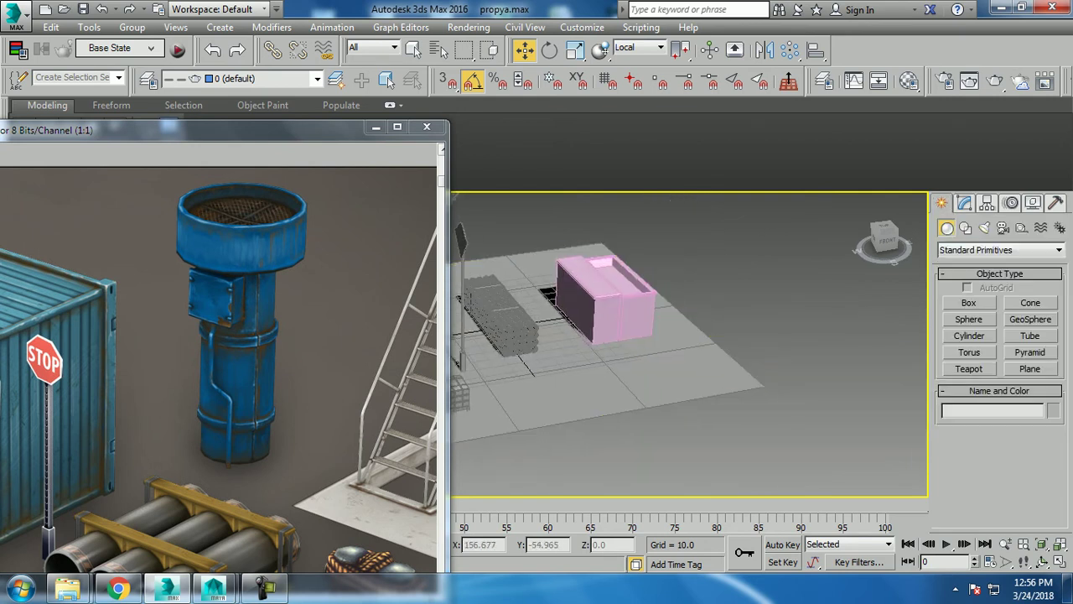
{"action": "left_click", "coordinate": [969, 335]}
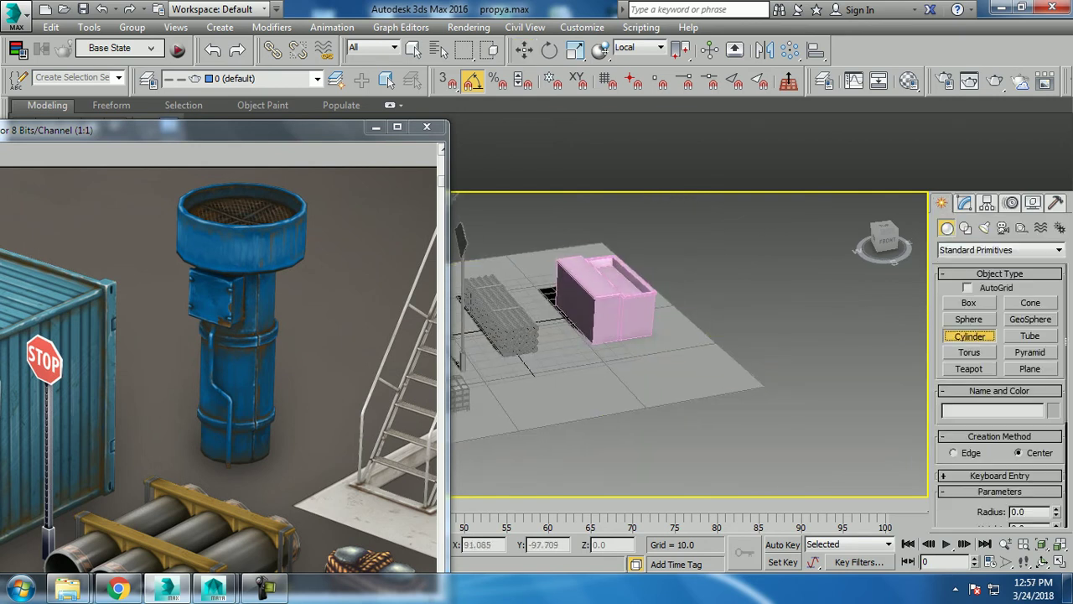
{"action": "left_click_drag", "start_coordinate": [687, 375], "coordinate": [728, 371]}
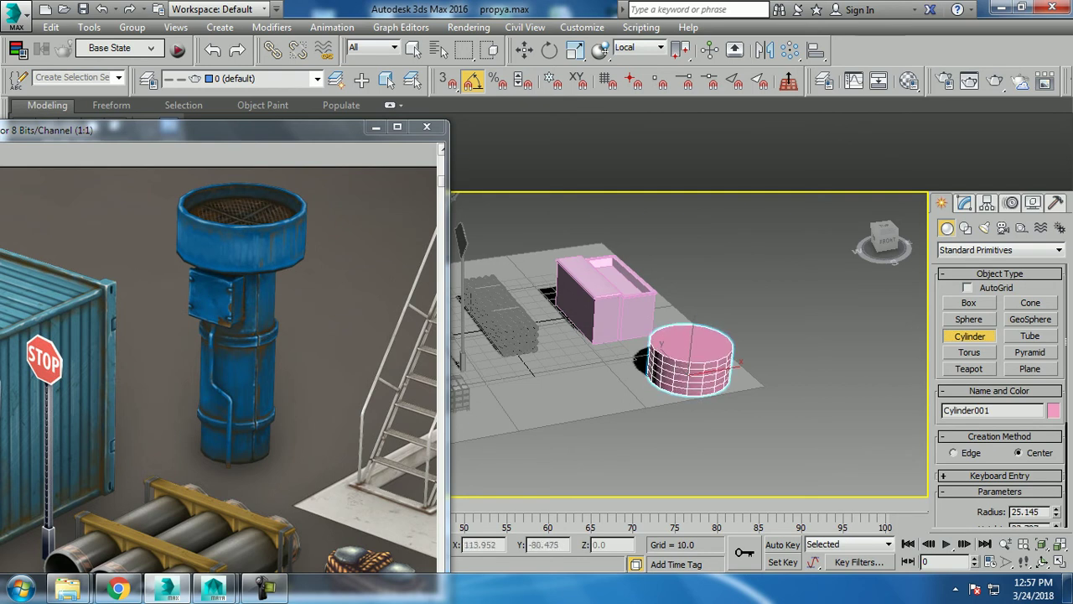
{"action": "key", "text": "w"}
{"action": "key", "text": "f"}
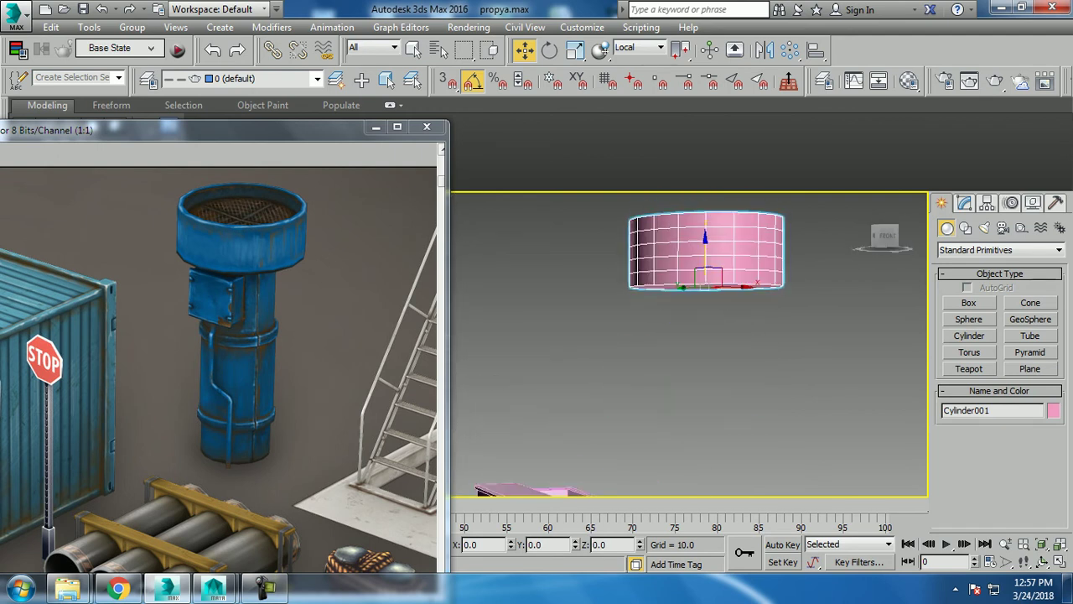
{"action": "key", "text": "p"}
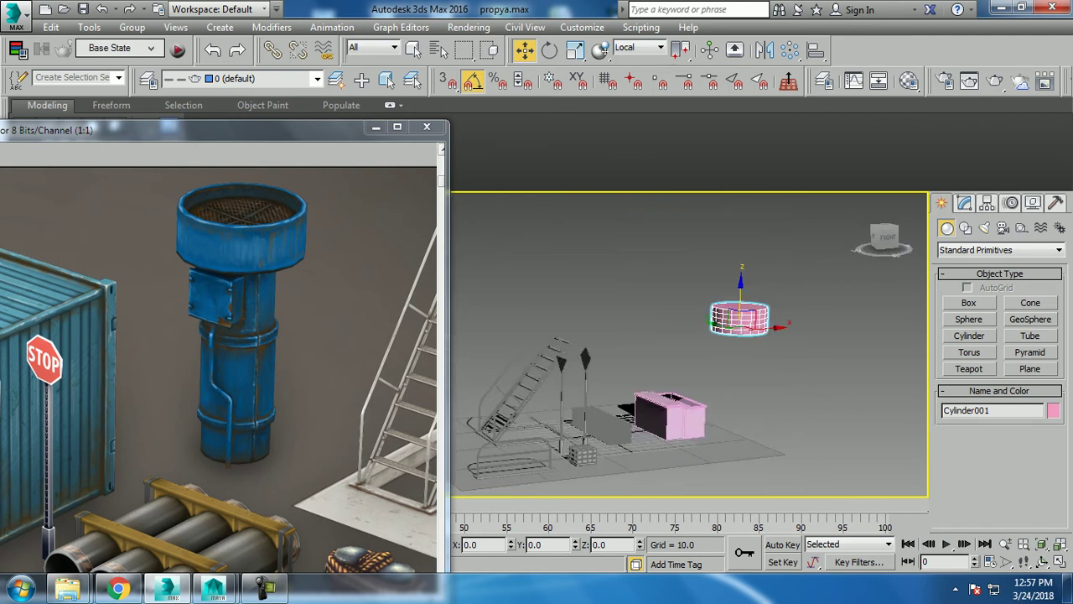
{"action": "left_click_drag", "start_coordinate": [740, 289], "coordinate": [738, 335]}
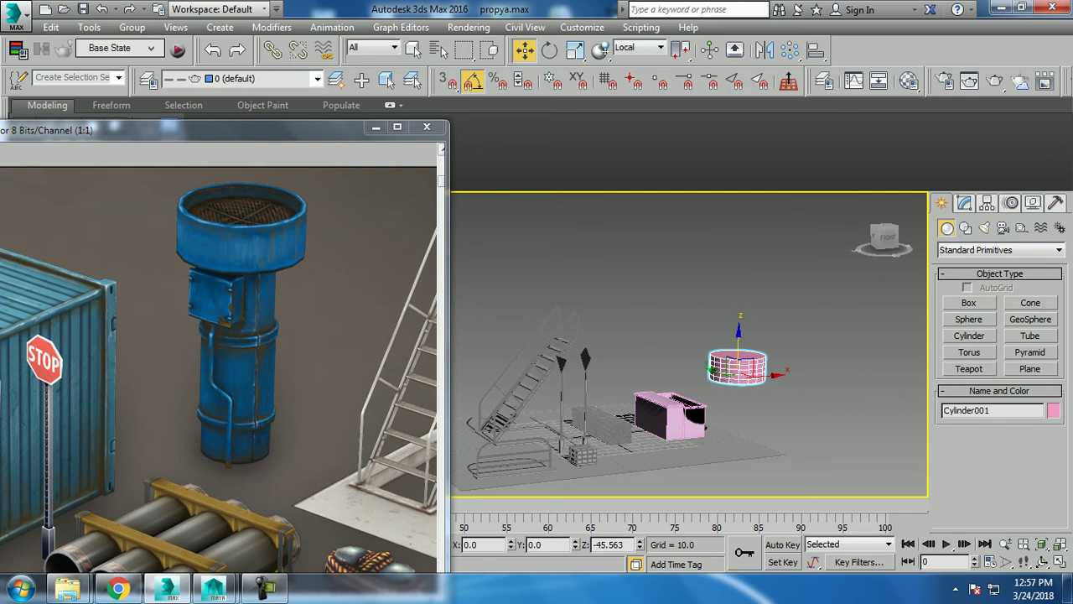
{"action": "key", "text": "z"}
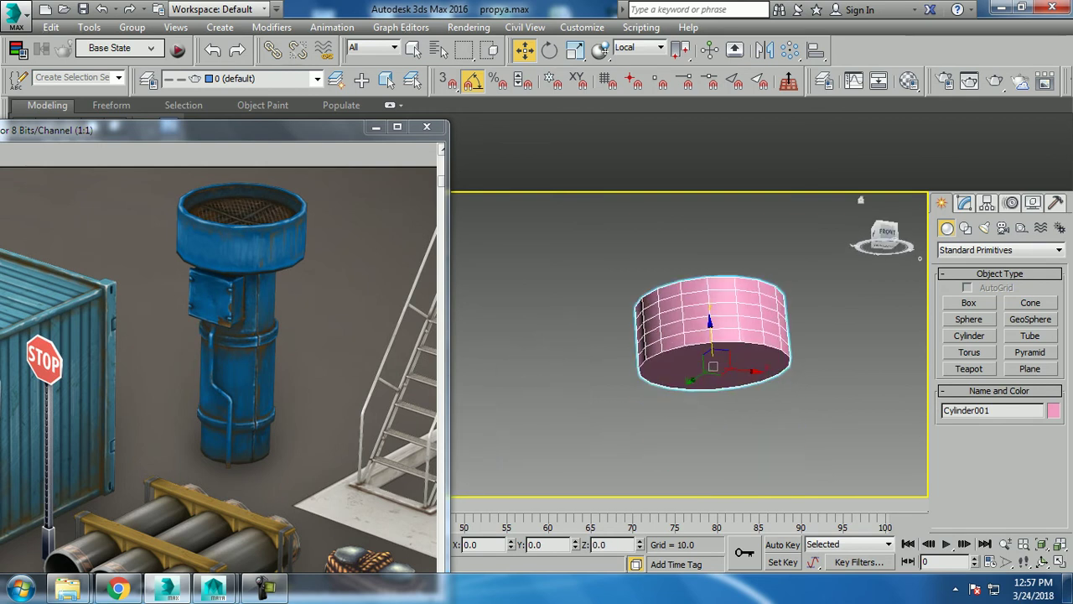
Step: Set the cylinder to radius 28.917, 1 height segment and 24 sides
{"action": "left_click", "coordinate": [964, 203]}
{"action": "left_click_drag", "start_coordinate": [1053, 384], "coordinate": [1054, 369]}
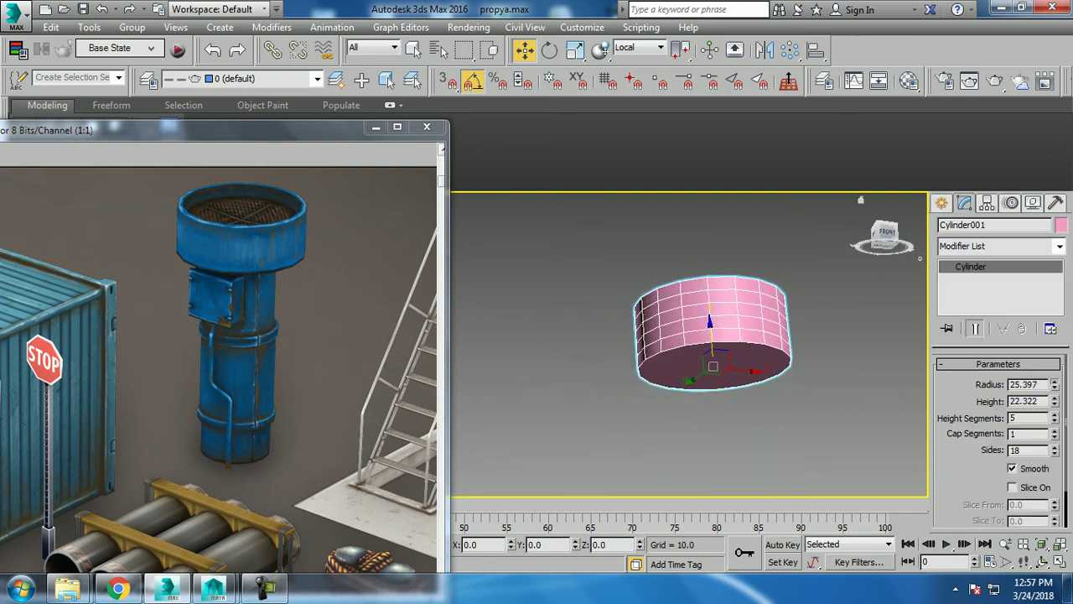
{"action": "left_click_drag", "start_coordinate": [1054, 418], "coordinate": [1054, 444]}
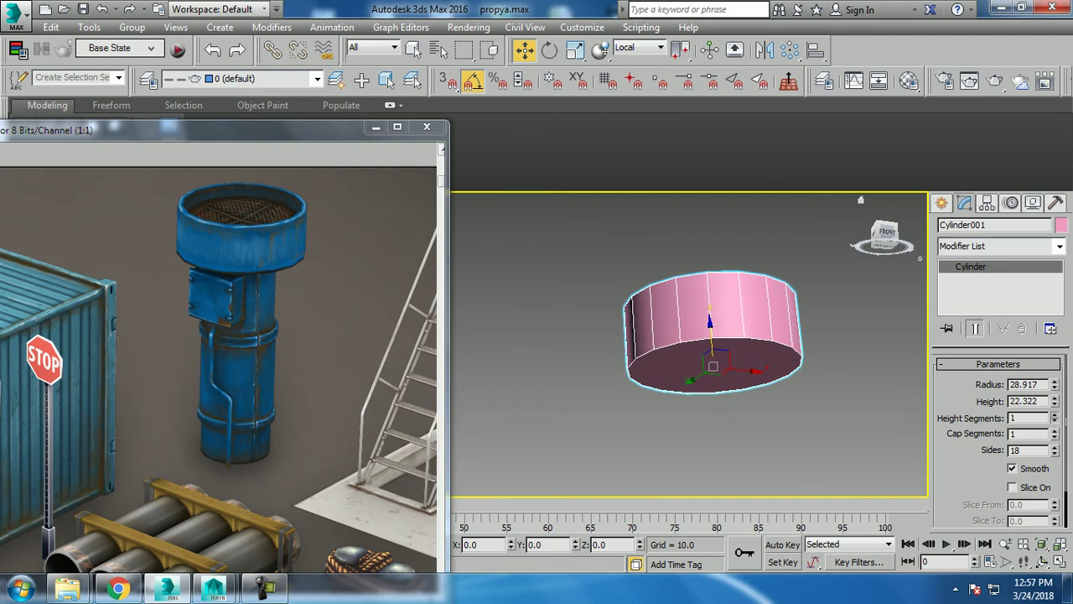
{"action": "middle_click_drag", "start_coordinate": [713, 419], "coordinate": [712, 378], "text": "alt"}
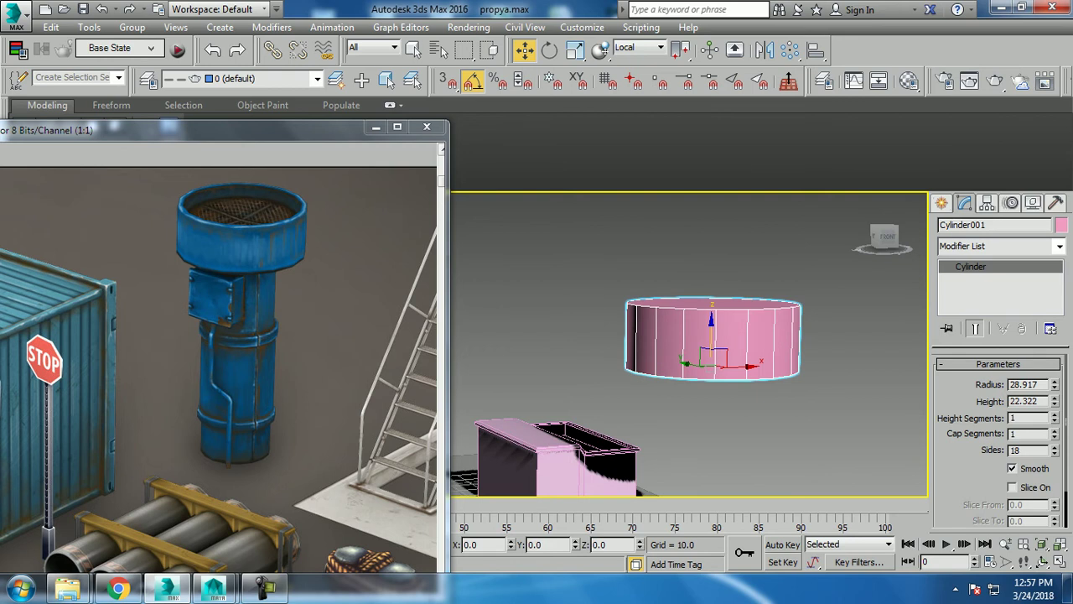
{"action": "left_click_drag", "start_coordinate": [1053, 449], "coordinate": [1054, 432]}
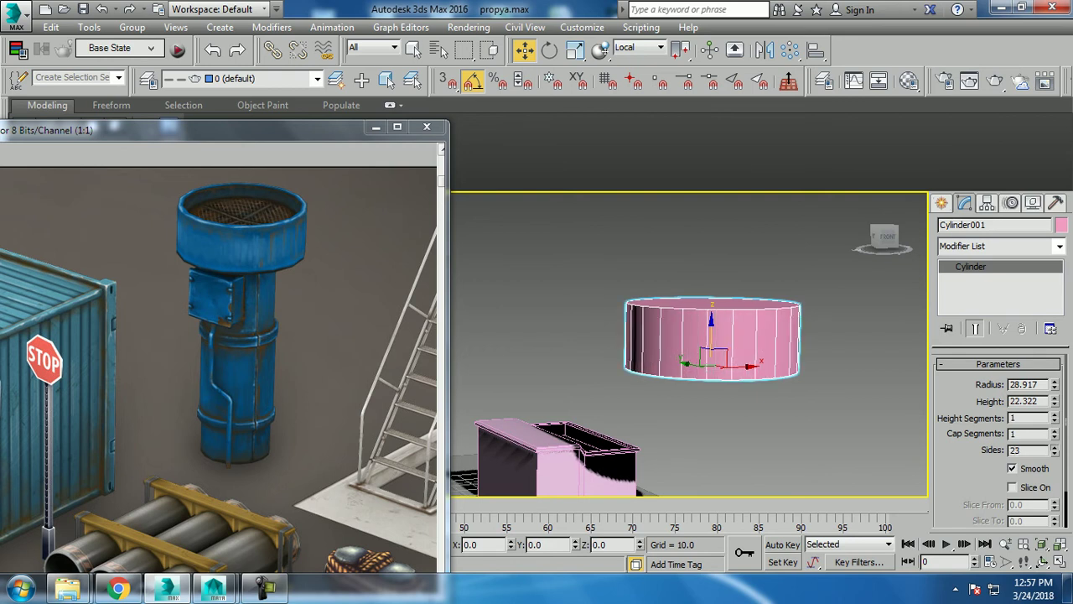
Step: Convert the cylinder to an Editable Poly
{"action": "right_click", "coordinate": [650, 286]}
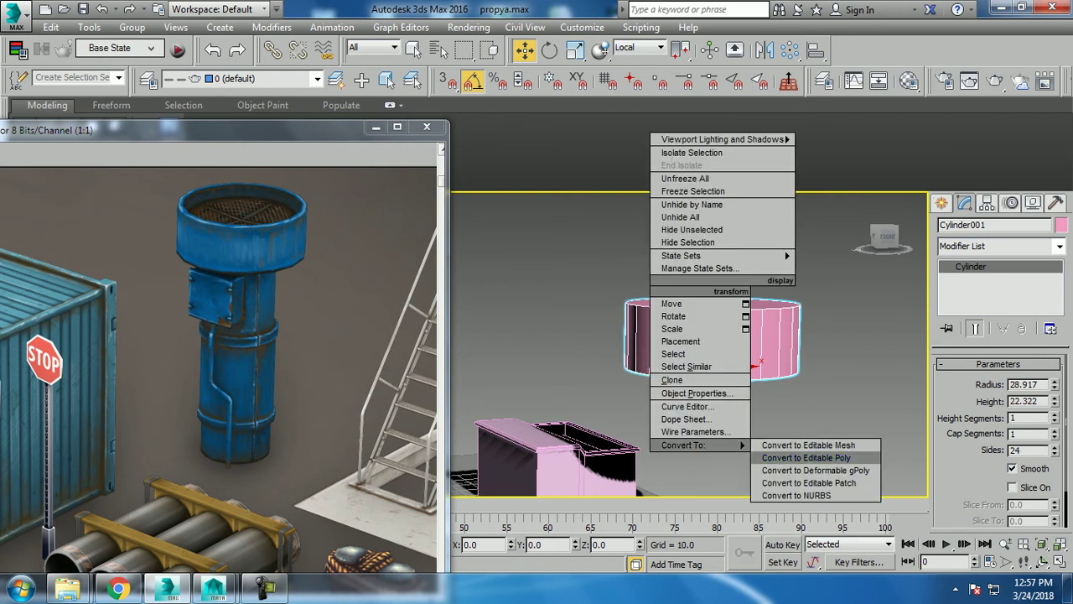
{"action": "left_click", "coordinate": [797, 458]}
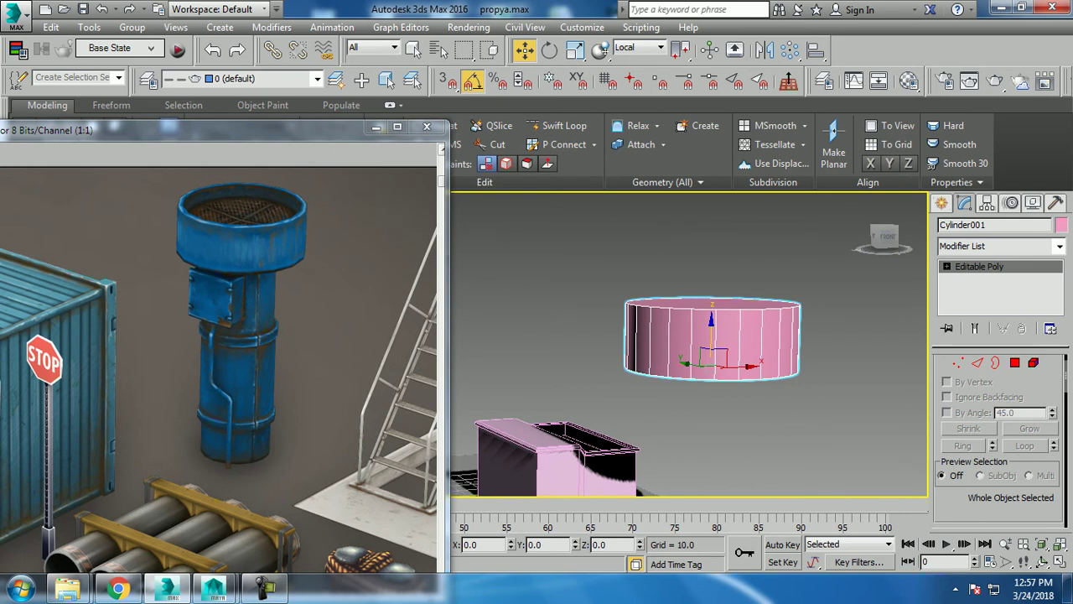
{"action": "left_click", "coordinate": [977, 362]}
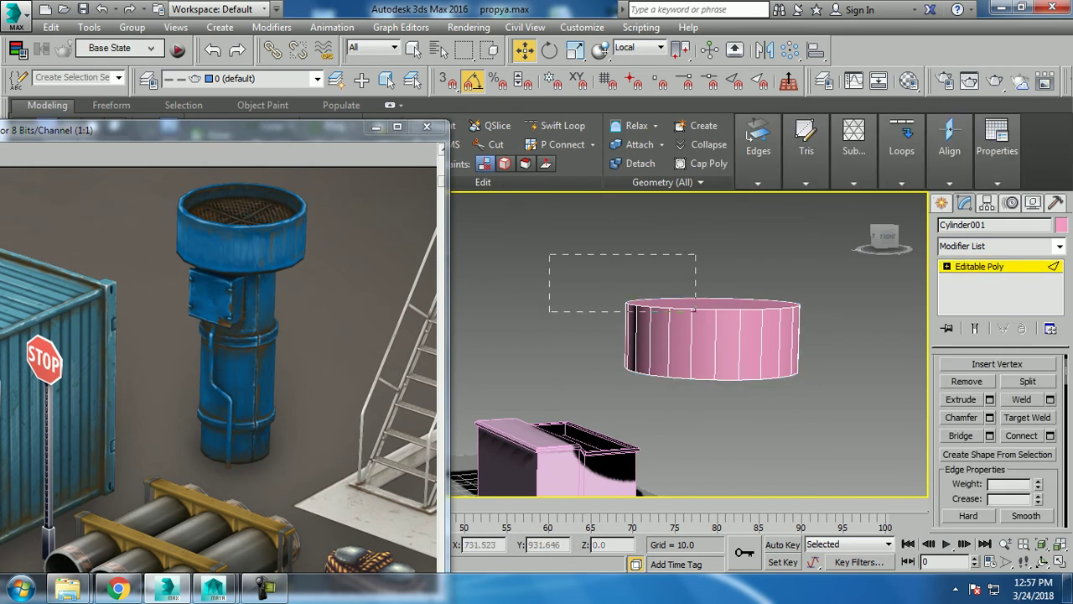
Step: Chamfer the cylinder's top rim edges by 0.86 with 3 segments
{"action": "left_click_drag", "start_coordinate": [549, 254], "coordinate": [840, 387]}
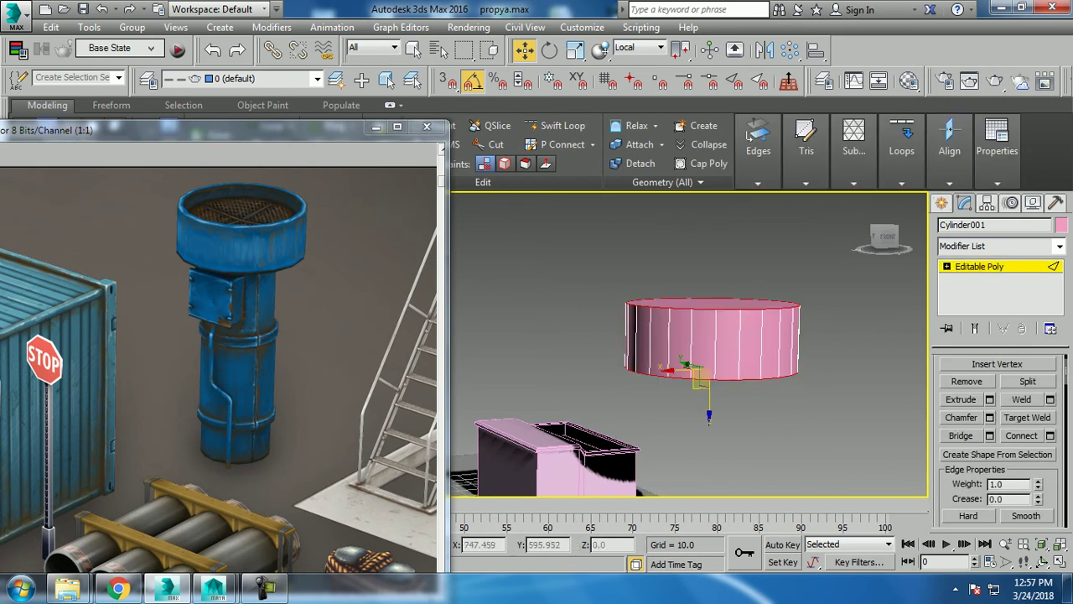
{"action": "middle_click_drag", "start_coordinate": [688, 336], "coordinate": [688, 386], "text": "alt"}
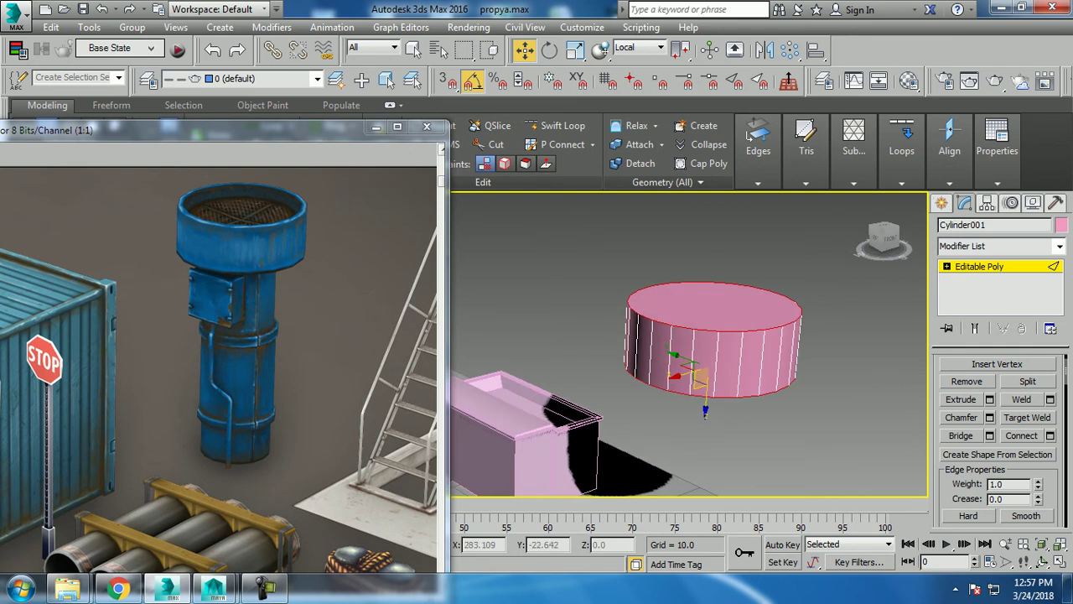
{"action": "key", "text": "ctrl+shift+c"}
{"action": "scroll", "coordinate": [453, 490], "scroll_direction": "up", "scroll_amount": 5}
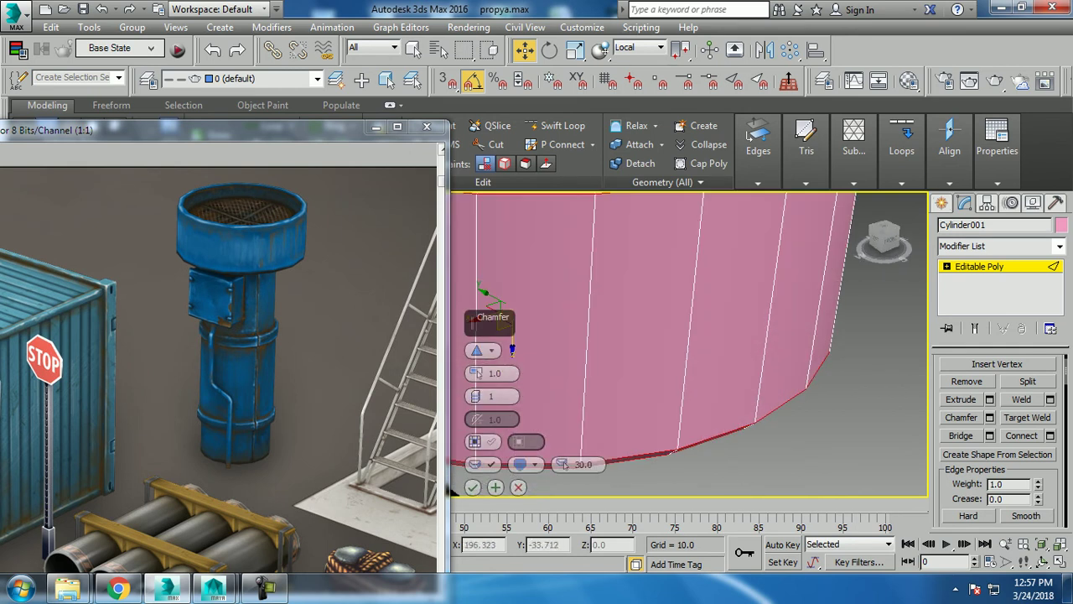
{"action": "scroll", "coordinate": [450, 491], "scroll_direction": "down", "scroll_amount": 5}
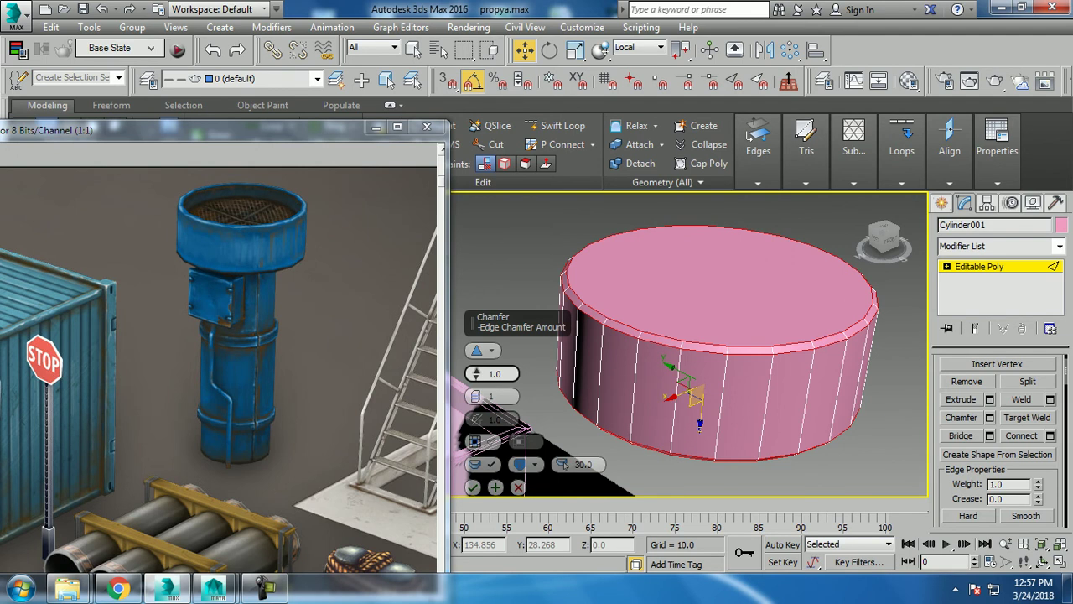
{"action": "left_click_drag", "start_coordinate": [495, 373], "coordinate": [520, 373]}
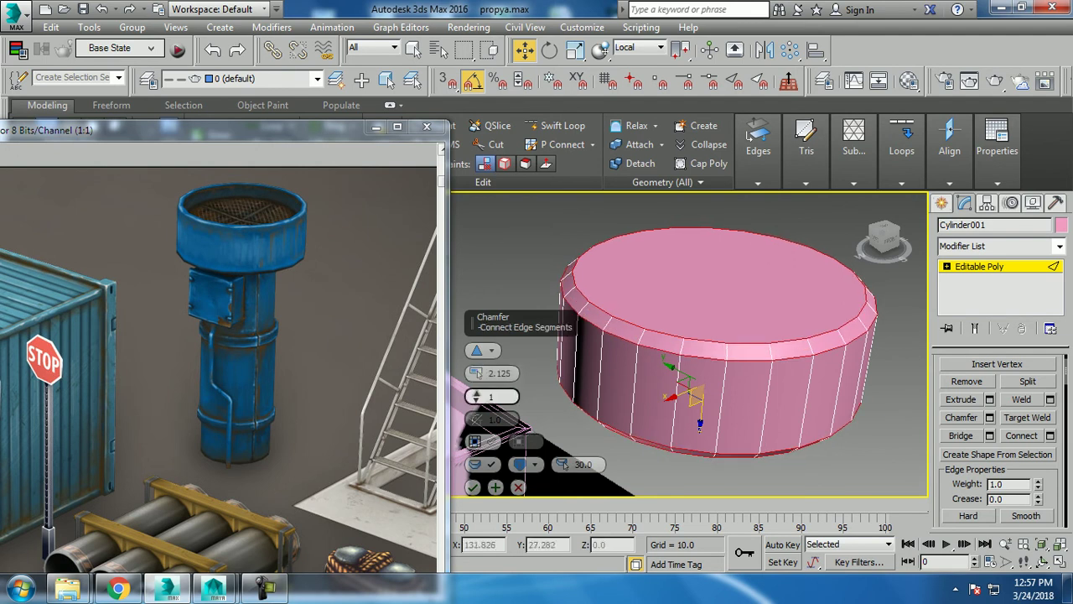
{"action": "type", "text": "4"}
{"action": "mouse_move", "coordinate": [475, 396]}
{"action": "left_mouse_down"}
{"action": "mouse_move", "coordinate": [453, 373]}
{"action": "mouse_move", "coordinate": [477, 361]}
{"action": "left_mouse_up"}
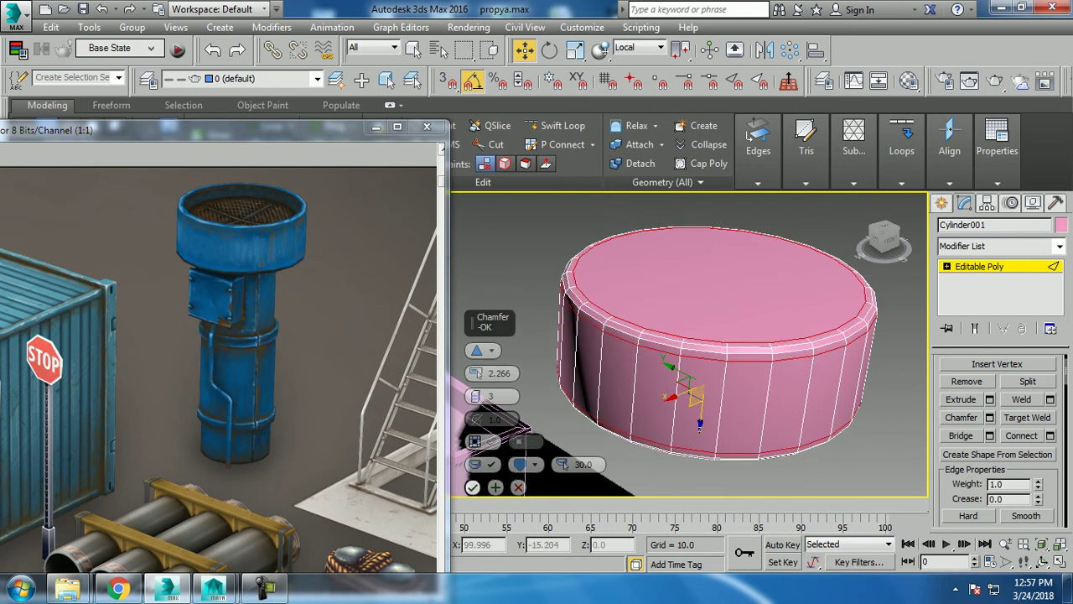
{"action": "left_click_drag", "start_coordinate": [475, 373], "coordinate": [476, 367]}
{"action": "left_click", "coordinate": [472, 487]}
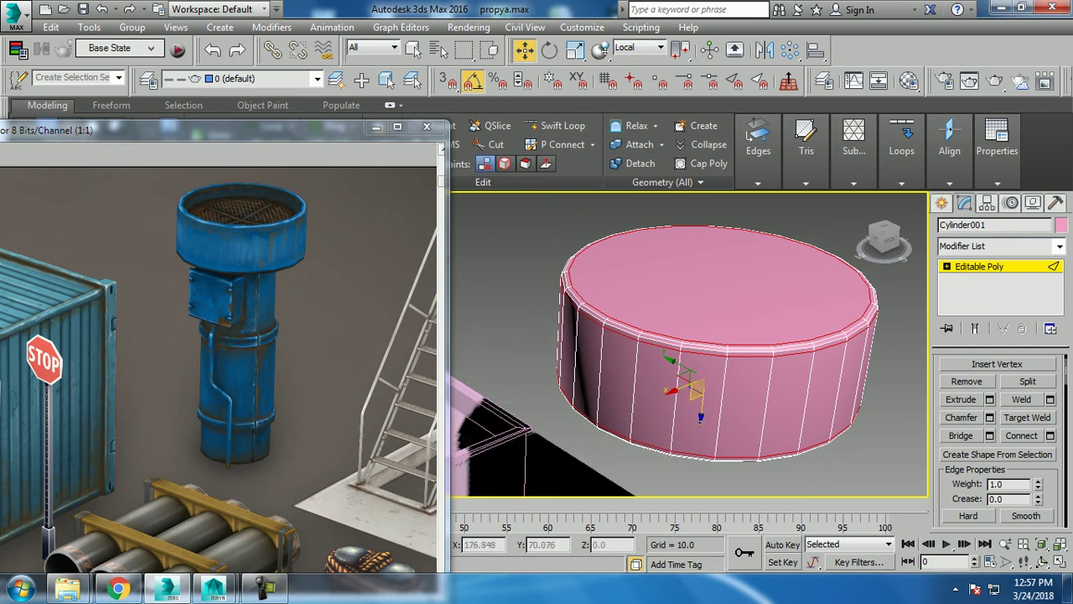
{"action": "middle_click_drag", "start_coordinate": [637, 394], "coordinate": [637, 335], "text": "alt"}
Step: Select the cylinder's bottom cap polygon and inset it by about 9.3
{"action": "key", "text": "ctrl+a"}
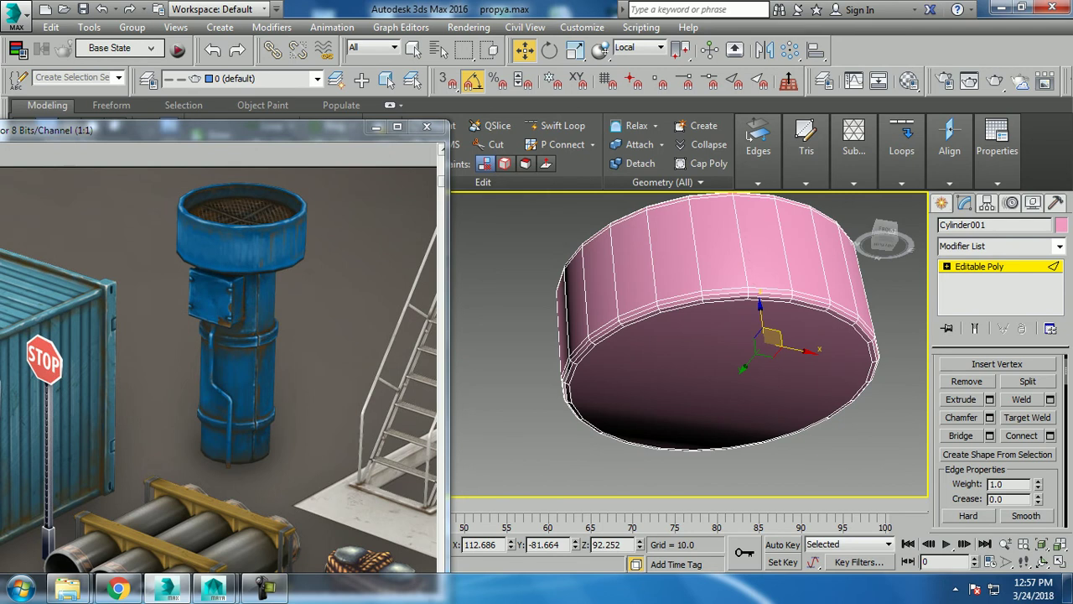
{"action": "key", "text": "2"}
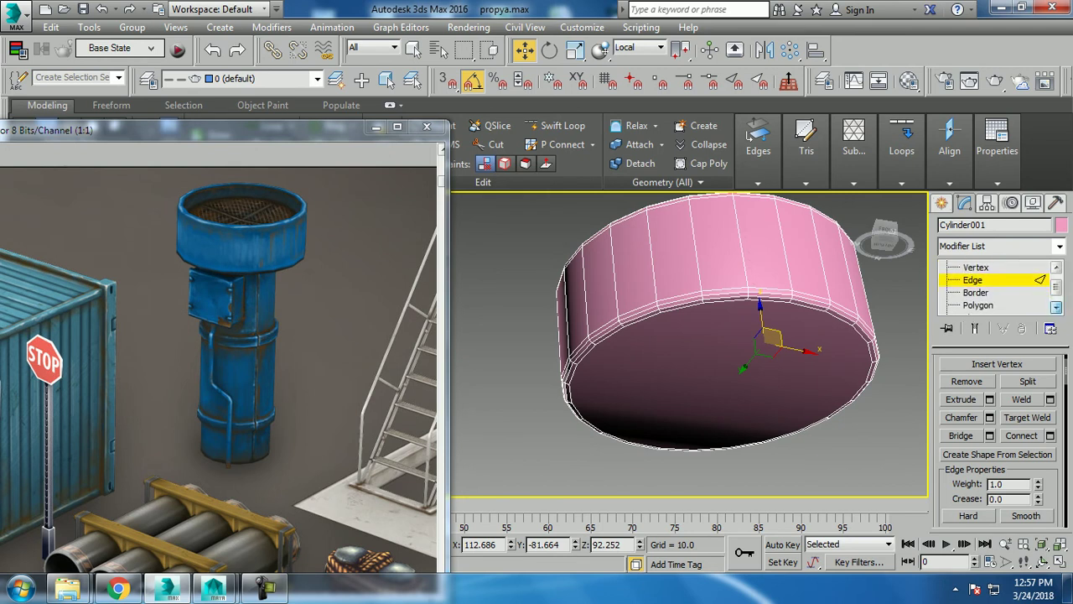
{"action": "key", "text": "4"}
{"action": "left_click", "coordinate": [712, 386]}
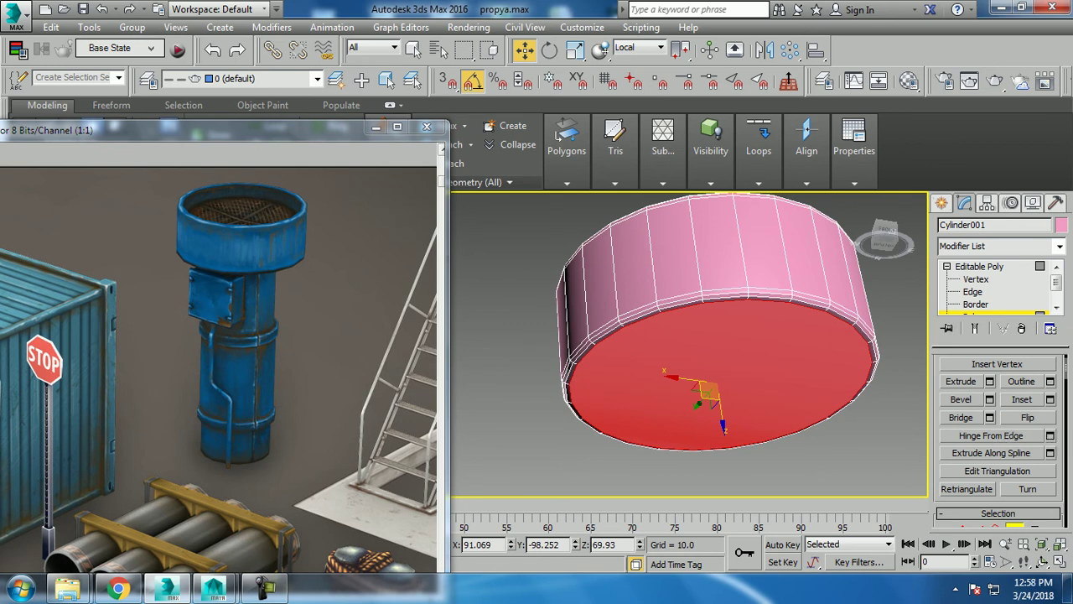
{"action": "left_click", "coordinate": [1049, 399]}
{"action": "mouse_move", "coordinate": [476, 375]}
{"action": "left_mouse_down"}
{"action": "mouse_move", "coordinate": [475, 352]}
{"action": "mouse_move", "coordinate": [475, 366]}
{"action": "left_mouse_up"}
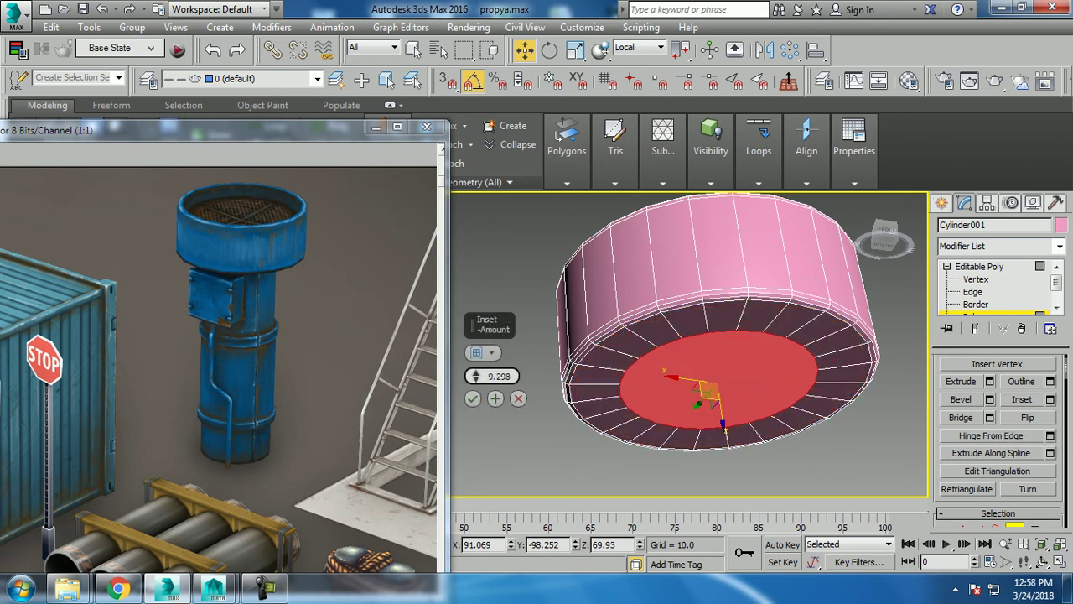
{"action": "left_click", "coordinate": [472, 398]}
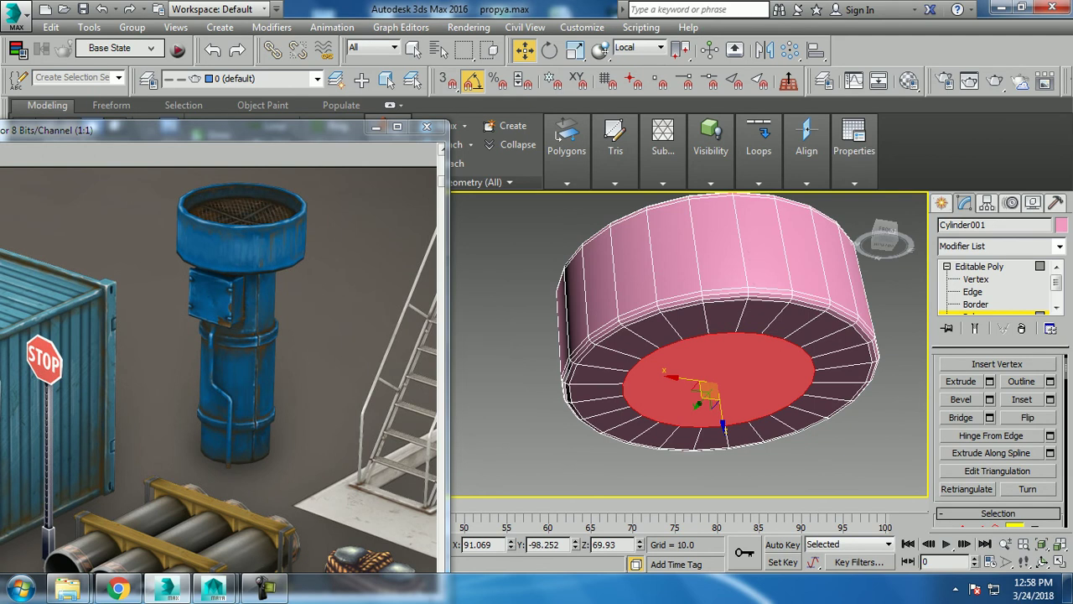
Step: Extrude the inset cap about 72.6 downward into a tall narrow post
{"action": "left_click", "coordinate": [990, 381]}
{"action": "middle_click_drag", "start_coordinate": [695, 377], "coordinate": [696, 276], "text": "alt"}
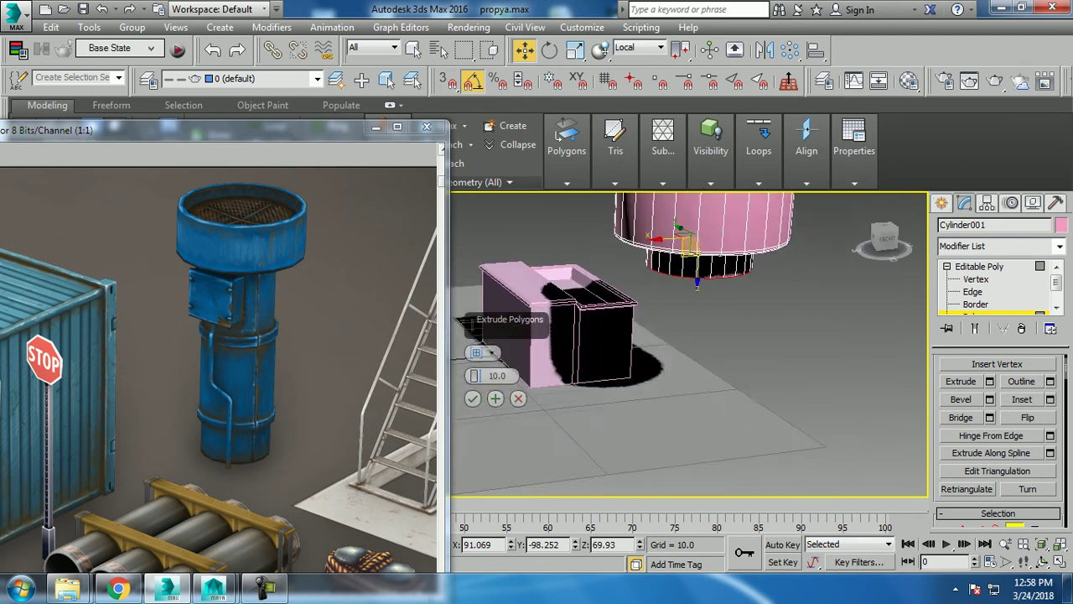
{"action": "left_click_drag", "start_coordinate": [476, 376], "coordinate": [476, 335]}
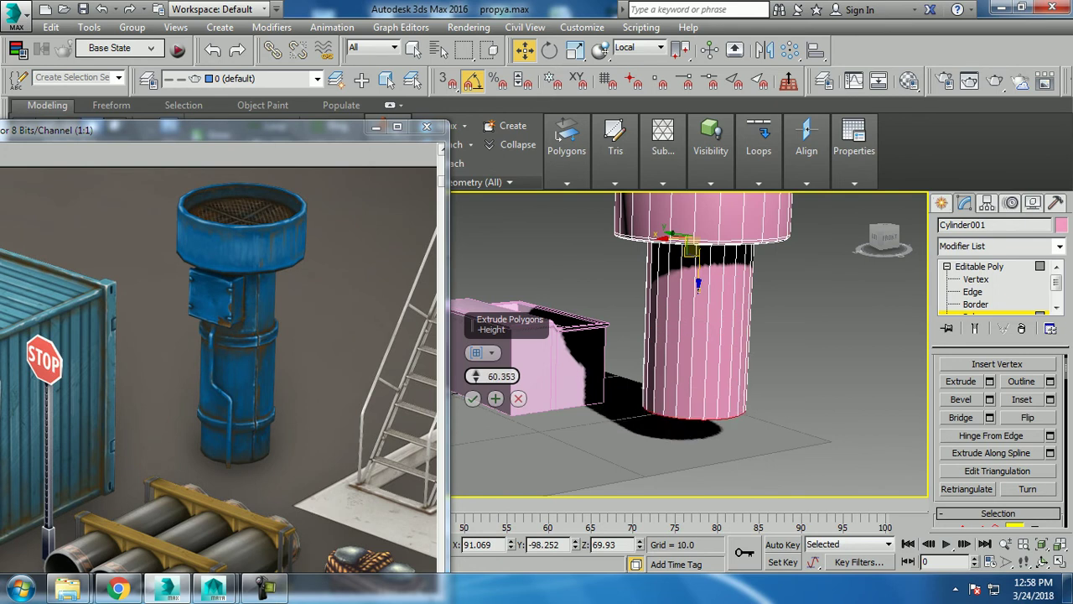
{"action": "left_click_drag", "start_coordinate": [476, 375], "coordinate": [476, 369]}
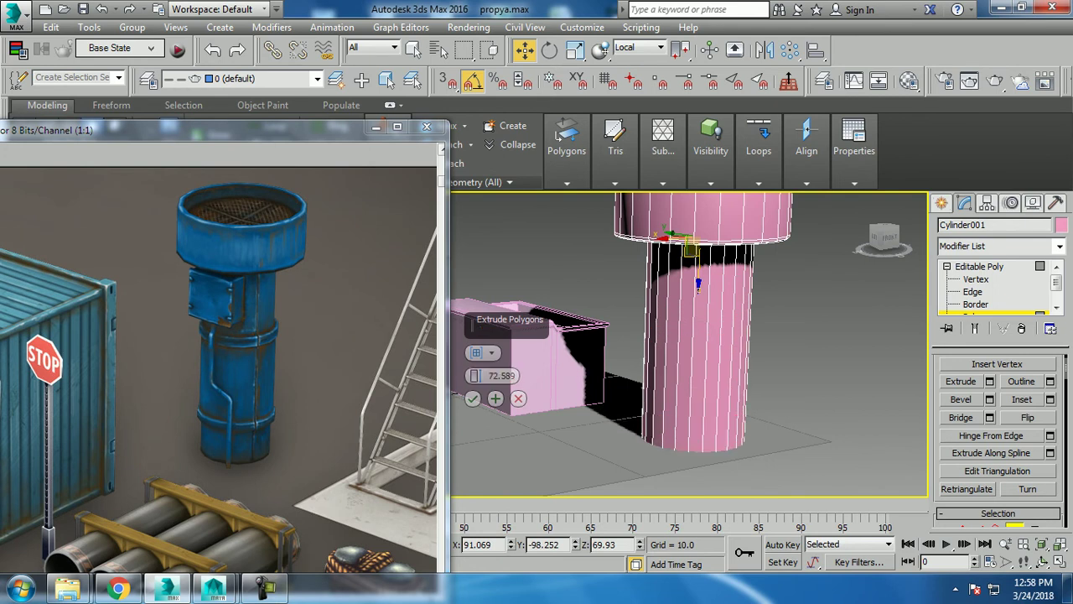
{"action": "left_click", "coordinate": [472, 398]}
{"action": "middle_click_drag", "start_coordinate": [696, 352], "coordinate": [721, 352], "text": "alt"}
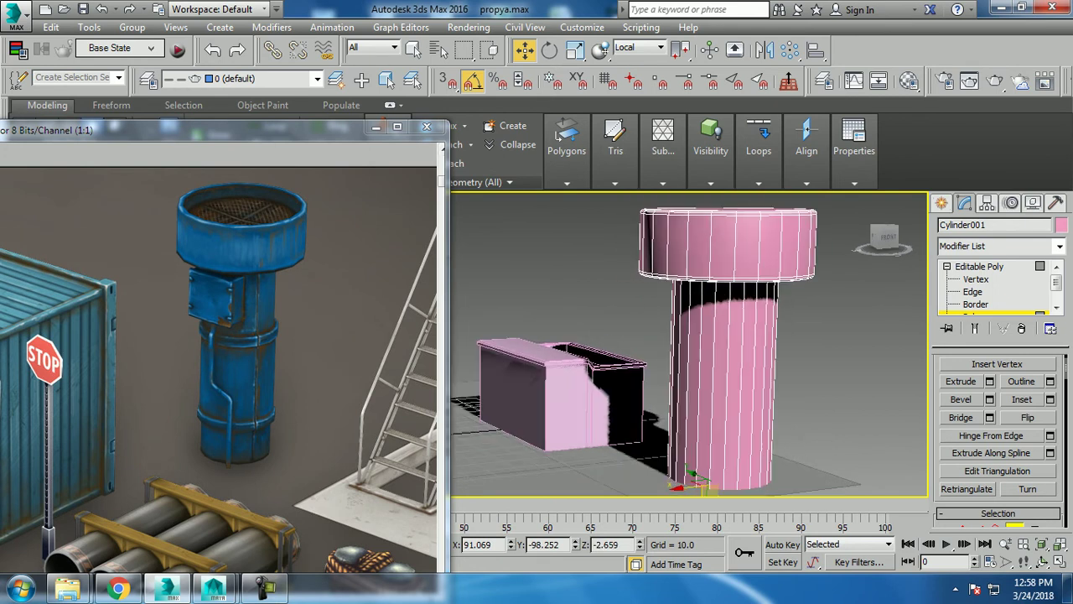
Step: Select the top cap vertices and raise them in View coordinates to lengthen the pipe
{"action": "key", "text": "1"}
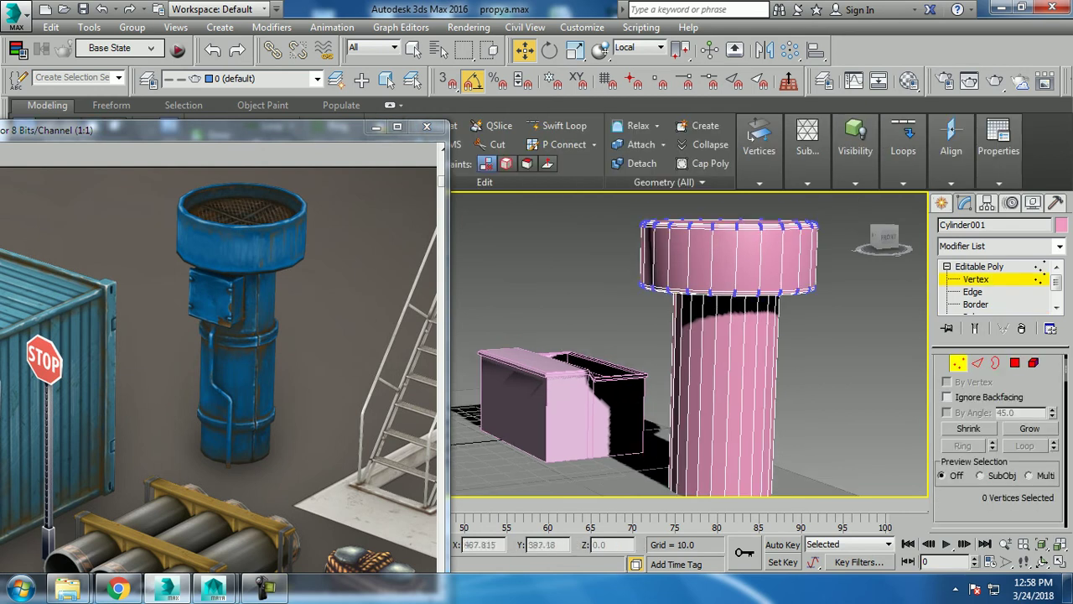
{"action": "left_click_drag", "start_coordinate": [617, 198], "coordinate": [872, 327]}
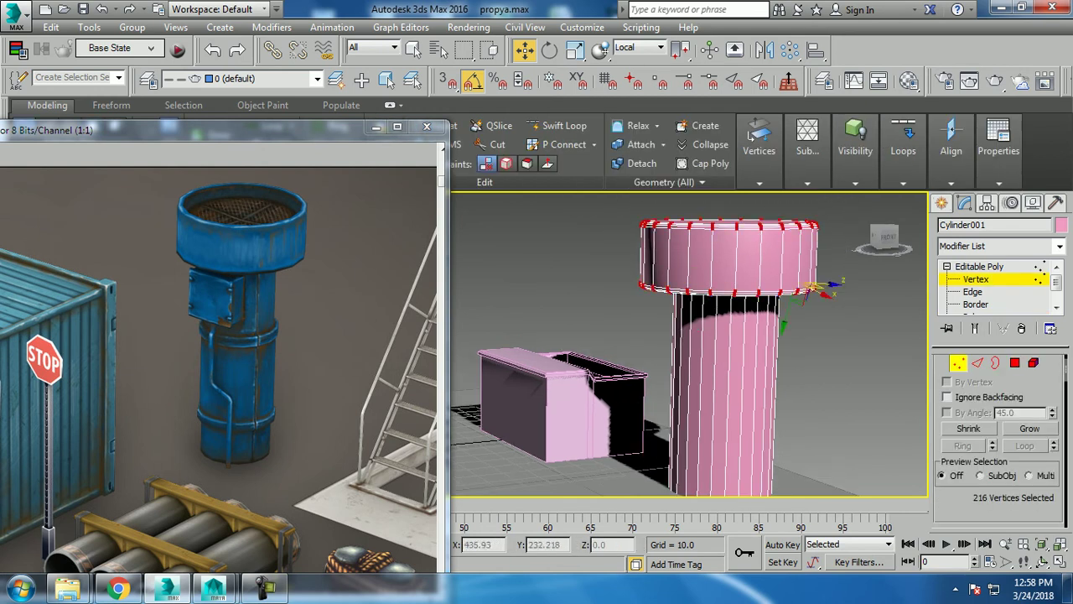
{"action": "left_click", "coordinate": [639, 47]}
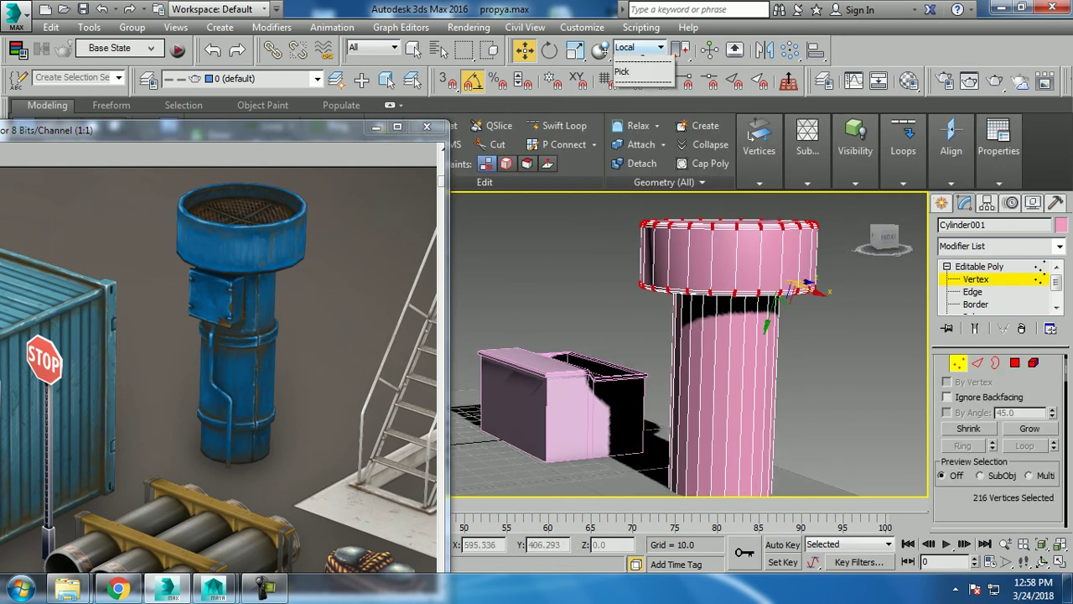
{"action": "left_click", "coordinate": [628, 59]}
{"action": "left_click_drag", "start_coordinate": [729, 205], "coordinate": [729, 172]}
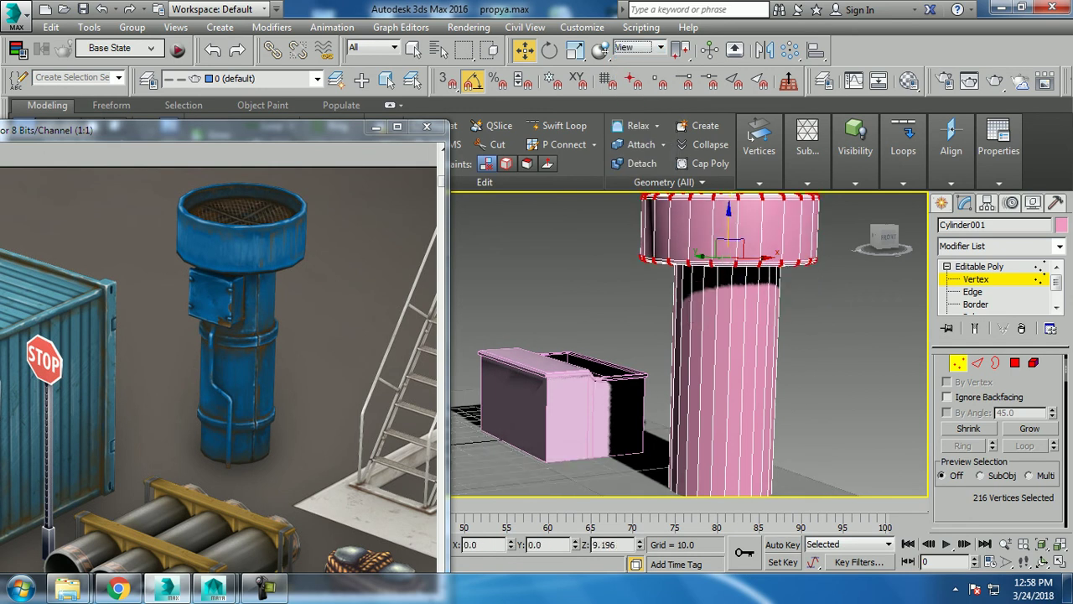
{"action": "middle_click_drag", "start_coordinate": [728, 171], "coordinate": [712, 176], "text": "alt"}
{"action": "mouse_move", "coordinate": [696, 335]}
{"action": "middle_mouse_down", "text": "alt"}
{"action": "mouse_move", "coordinate": [713, 276]}
{"action": "mouse_move", "coordinate": [712, 335]}
{"action": "middle_mouse_up", "text": "alt"}
{"action": "left_click", "coordinate": [979, 266]}
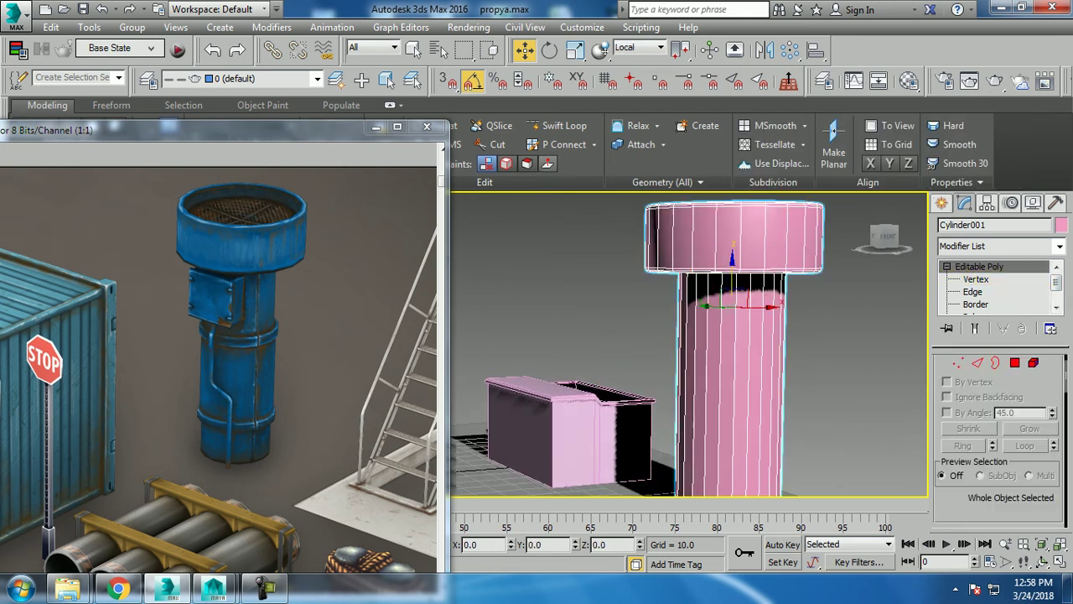
{"action": "middle_click_drag", "start_coordinate": [712, 336], "coordinate": [720, 369], "text": "alt"}
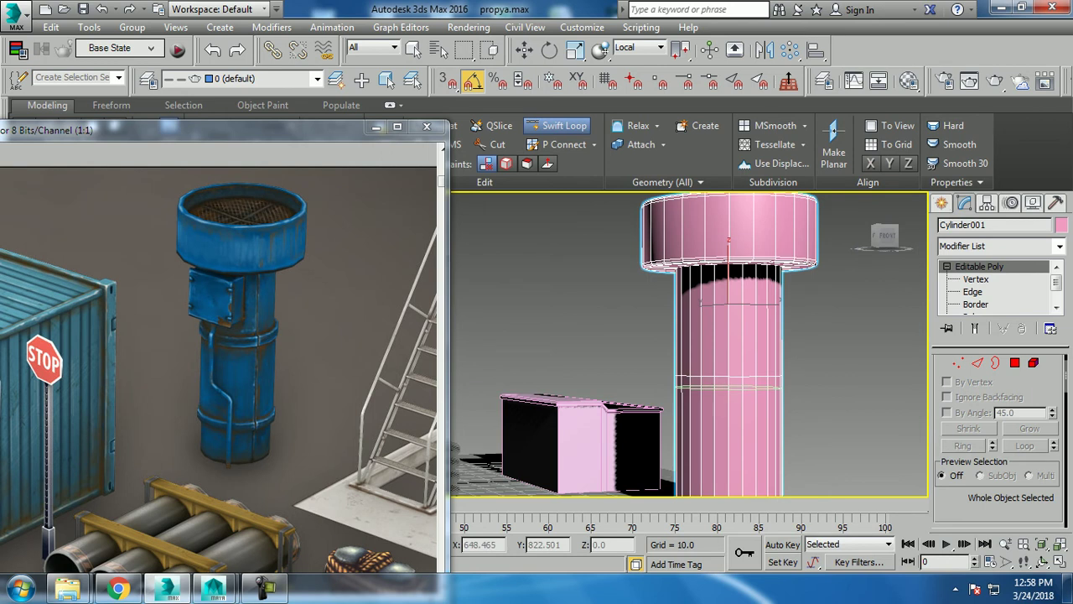
{"action": "middle_click_drag", "start_coordinate": [729, 386], "coordinate": [738, 335]}
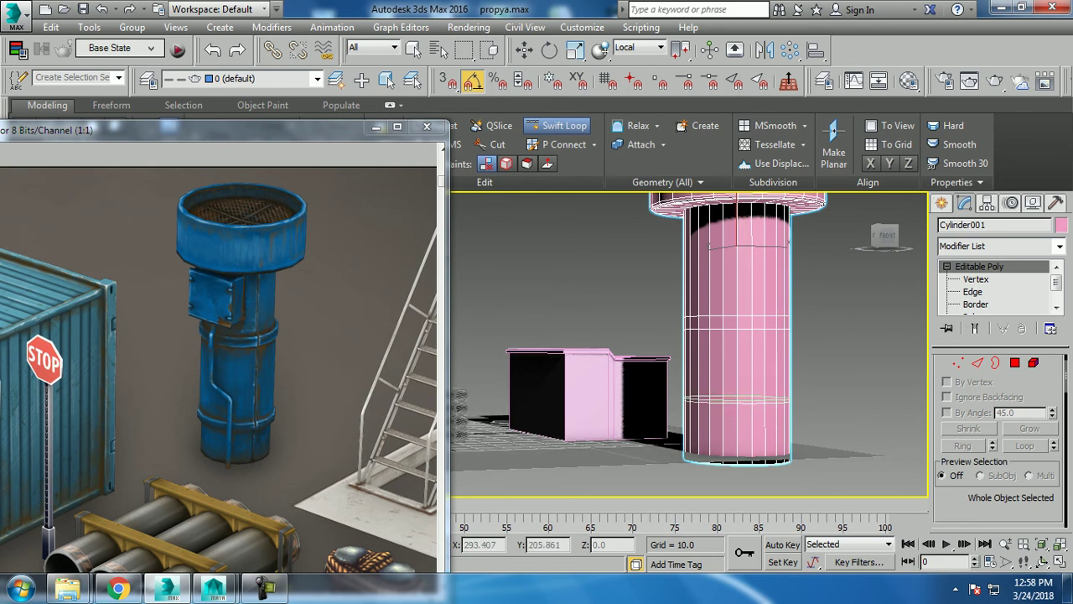
Step: In the front wireframe view, move the two pairs of shaft vertex rows into collar positions
{"action": "key", "text": "w"}
{"action": "key", "text": "alt+w"}
{"action": "key", "text": "alt+w"}
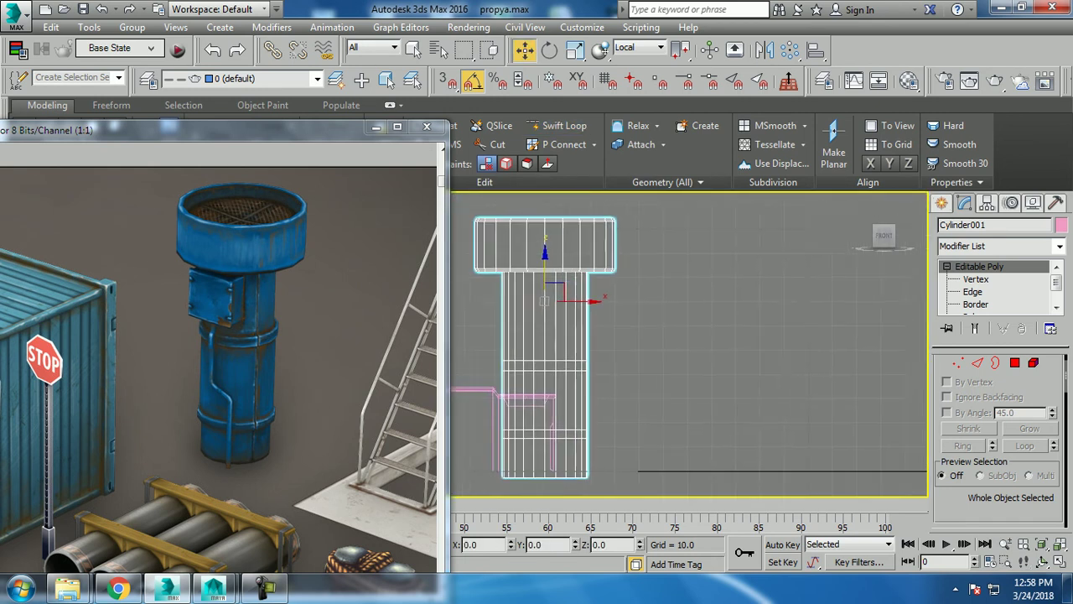
{"action": "scroll", "coordinate": [587, 377], "scroll_direction": "up", "scroll_amount": 2}
{"action": "key", "text": "1"}
{"action": "left_click_drag", "start_coordinate": [481, 273], "coordinate": [786, 379]}
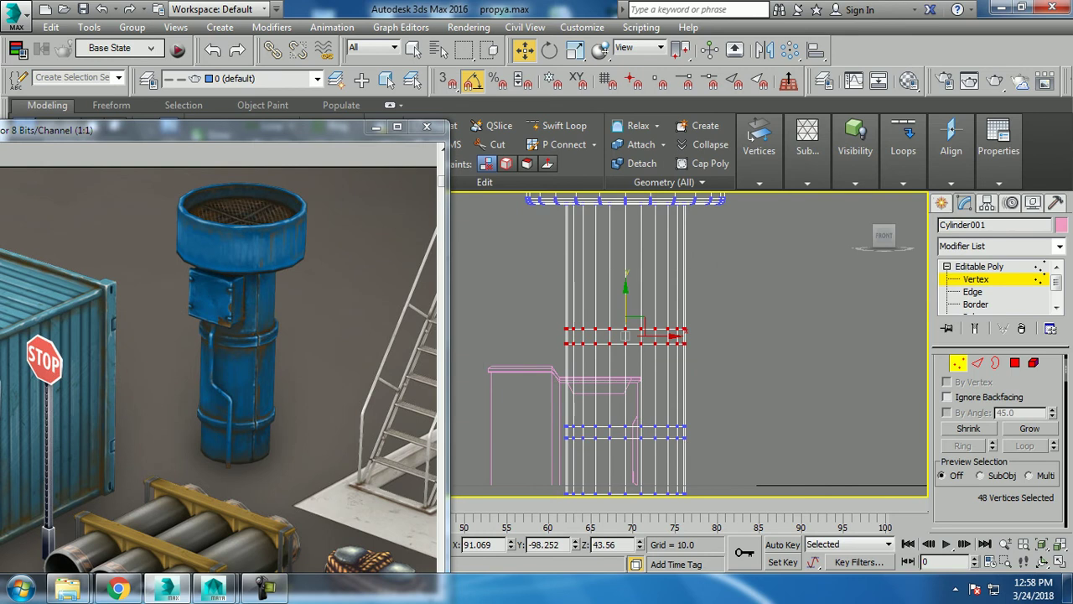
{"action": "left_click_drag", "start_coordinate": [625, 336], "coordinate": [625, 306]}
{"action": "left_click_drag", "start_coordinate": [520, 411], "coordinate": [737, 453]}
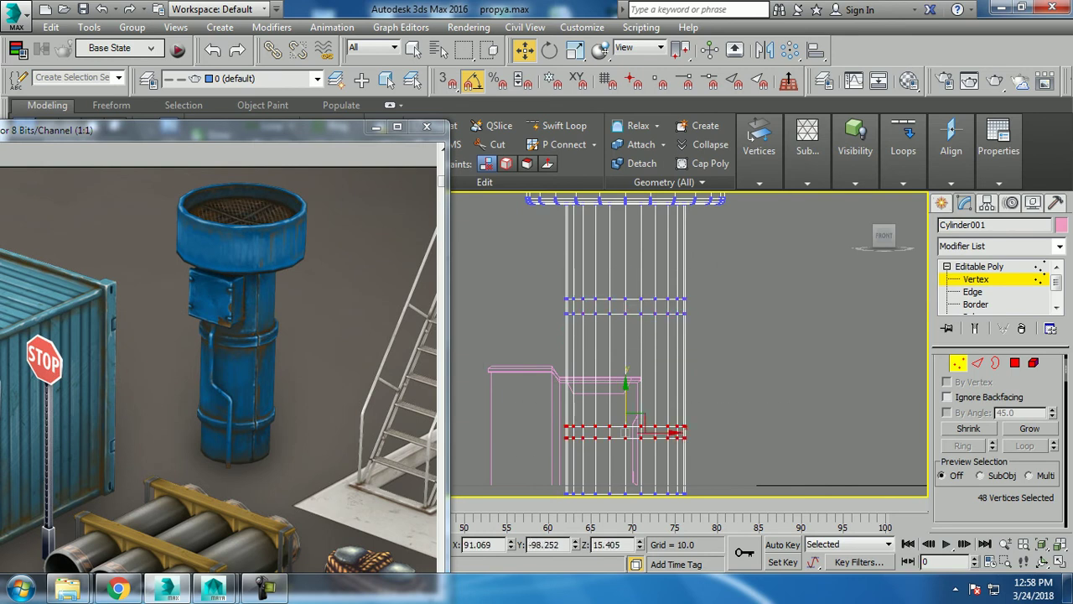
{"action": "left_click_drag", "start_coordinate": [625, 390], "coordinate": [625, 379]}
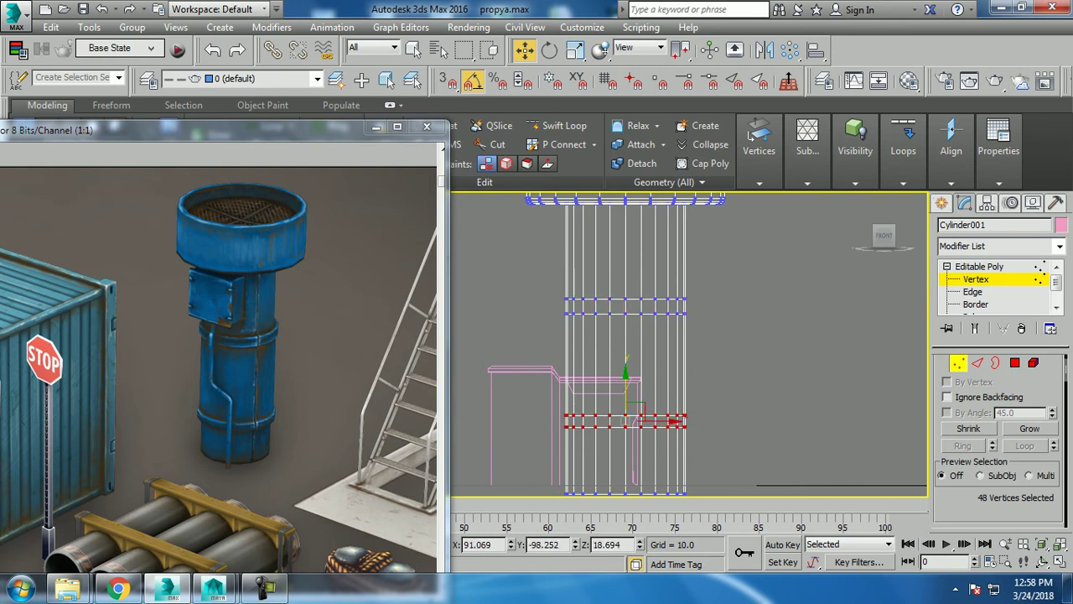
{"action": "scroll", "coordinate": [1040, 278], "scroll_direction": "down", "scroll_amount": 1}
{"action": "scroll", "coordinate": [1040, 278], "scroll_direction": "down", "scroll_amount": 1}
Step: Extrude the upper face ring outward along Local Normal into a thin band
{"action": "left_click", "coordinate": [973, 293]}
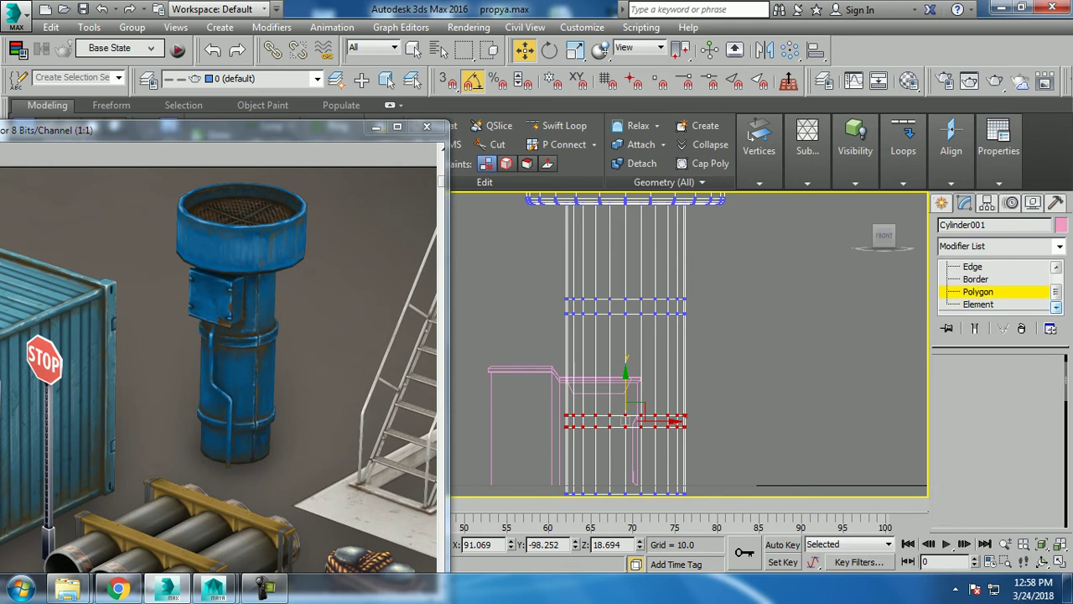
{"action": "left_click_drag", "start_coordinate": [547, 309], "coordinate": [641, 310]}
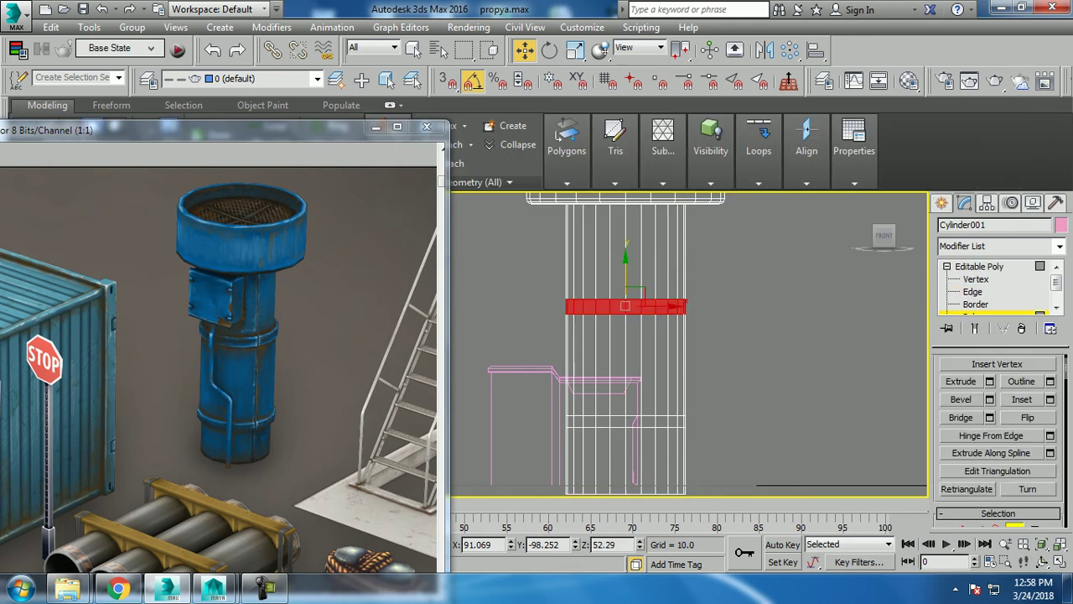
{"action": "key", "text": "alt+w"}
{"action": "key", "text": "alt+w"}
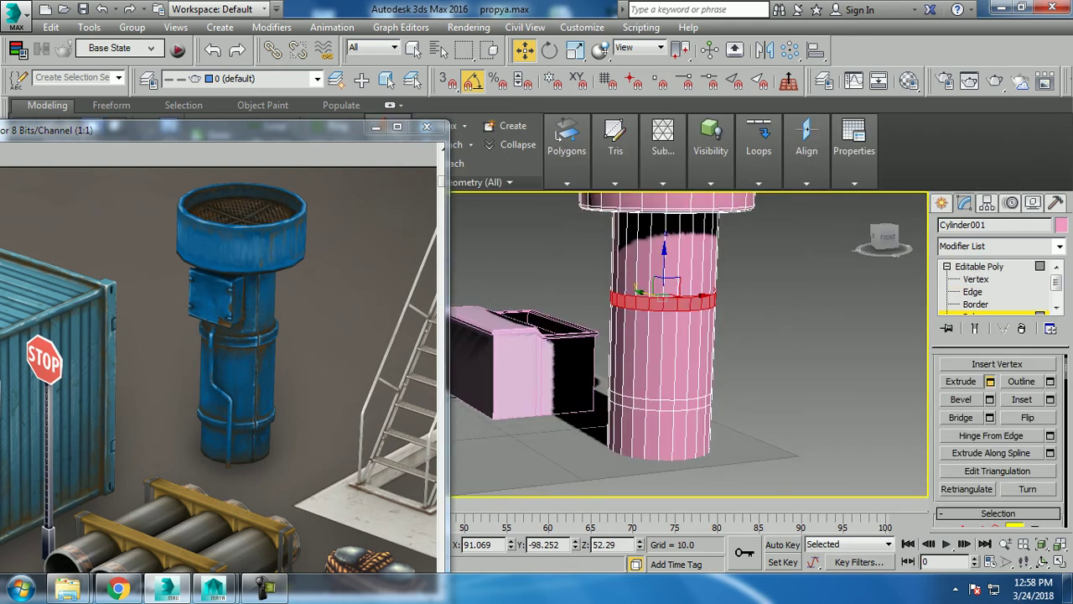
{"action": "key", "text": "shift+e"}
{"action": "middle_click_drag", "start_coordinate": [687, 343], "coordinate": [738, 319], "text": "alt"}
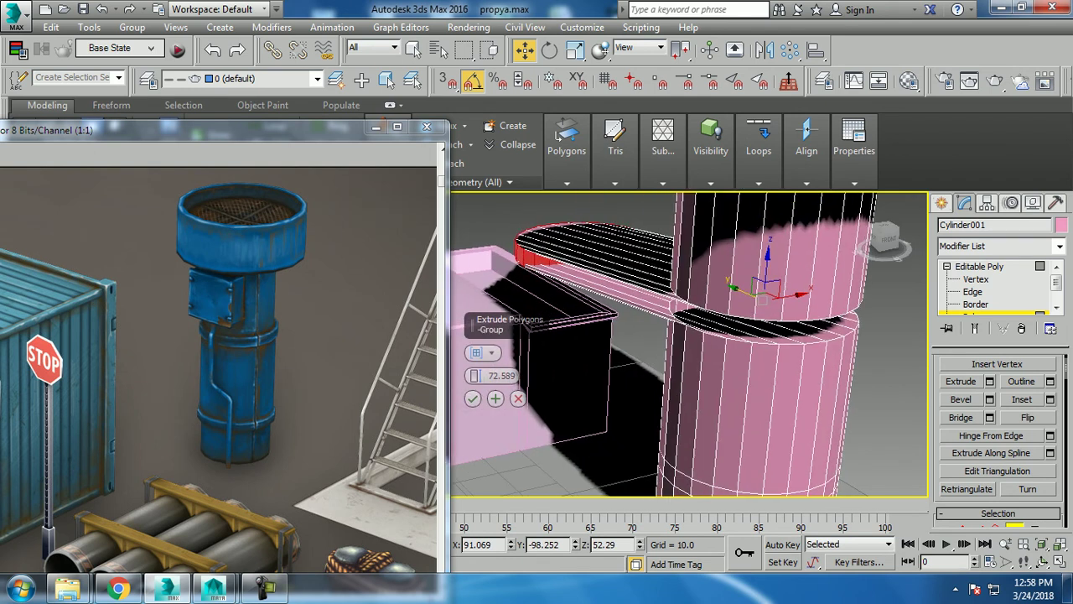
{"action": "left_click", "coordinate": [490, 352]}
{"action": "left_click", "coordinate": [545, 377]}
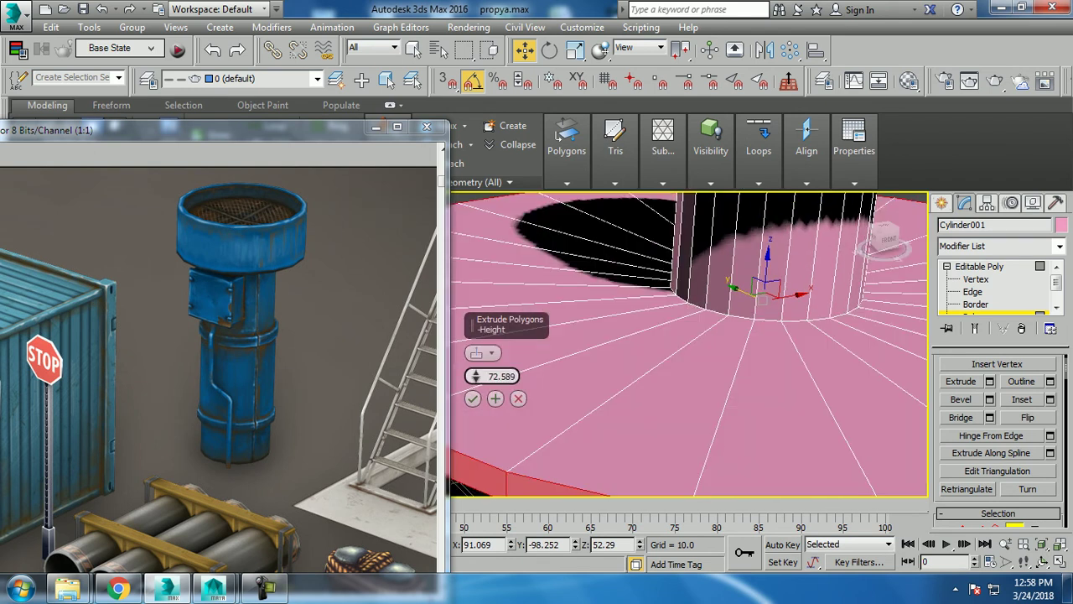
{"action": "left_click_drag", "start_coordinate": [476, 375], "coordinate": [475, 398]}
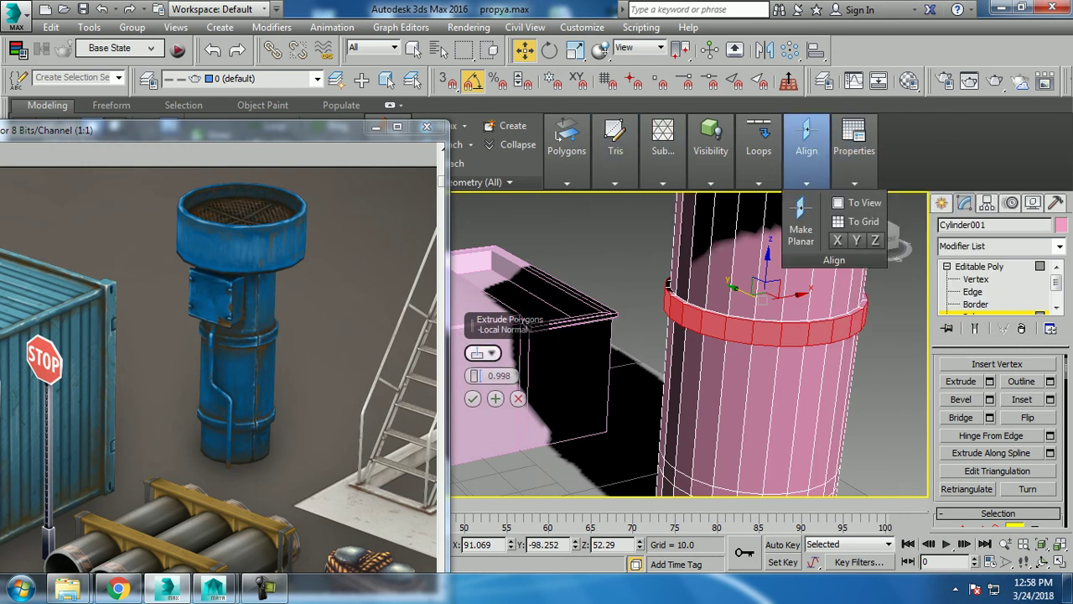
{"action": "left_click", "coordinate": [472, 399]}
Step: Extrude the lower face ring the same way to form the second collar
{"action": "key", "text": "alt+w"}
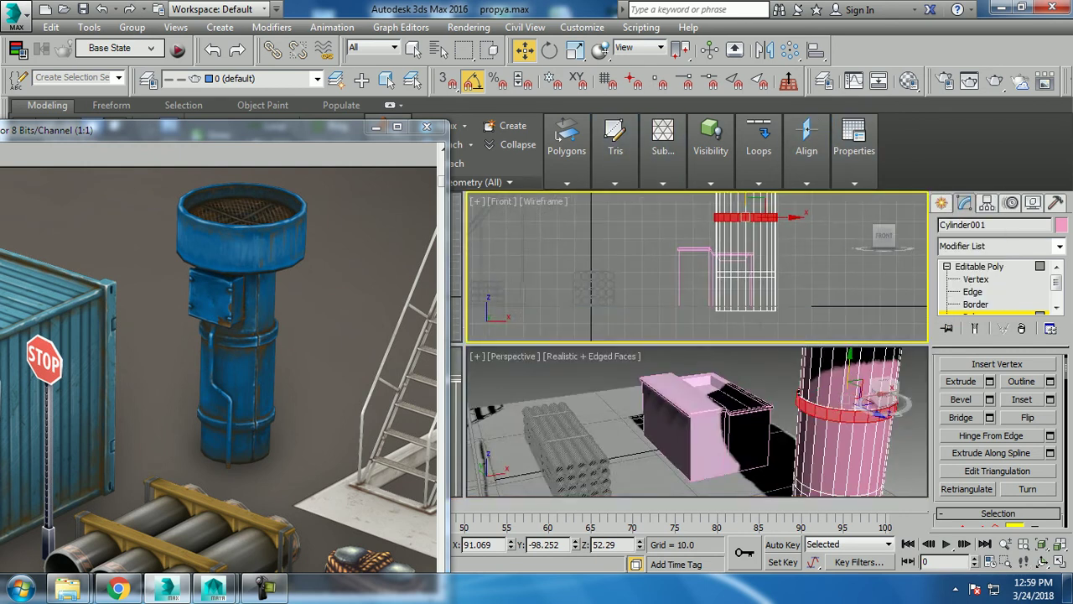
{"action": "key", "text": "alt+w"}
{"action": "scroll", "coordinate": [687, 344], "scroll_direction": "up", "scroll_amount": 2}
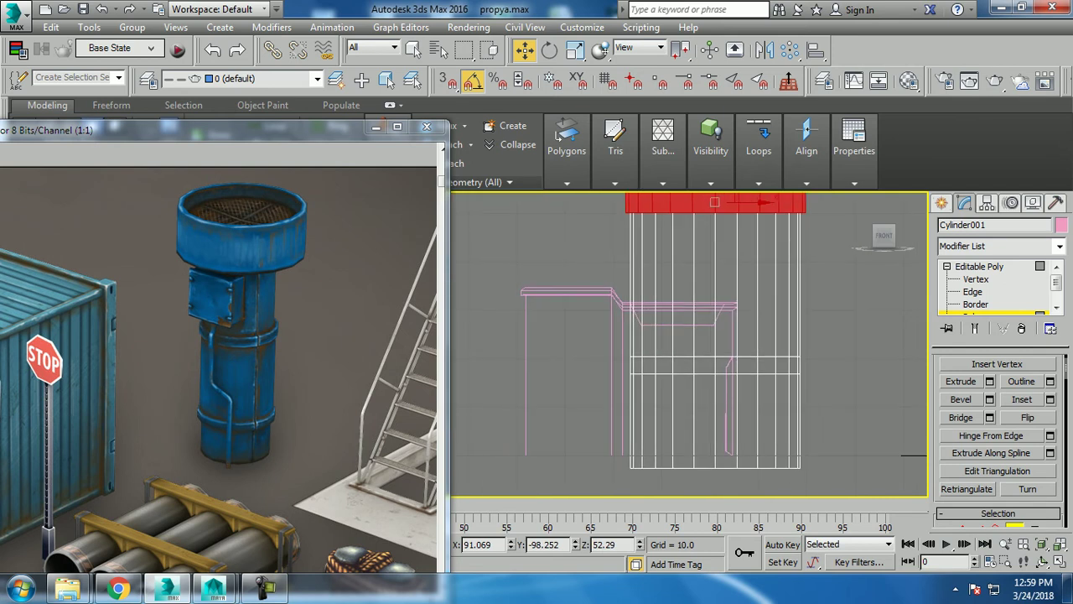
{"action": "key", "text": "alt+w"}
{"action": "key", "text": "alt+w"}
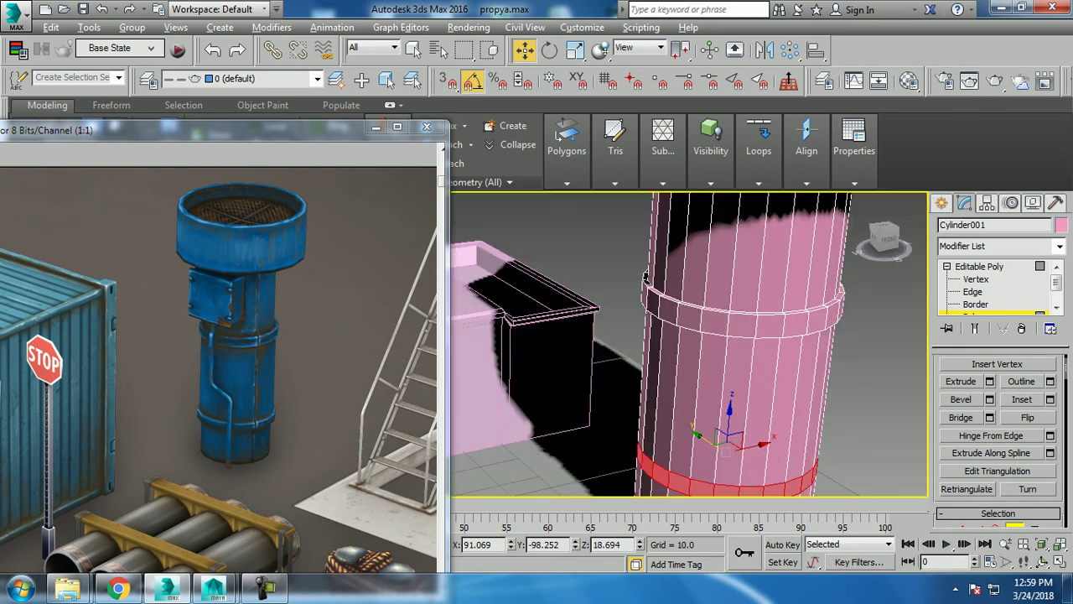
{"action": "middle_click_drag", "start_coordinate": [721, 402], "coordinate": [684, 344]}
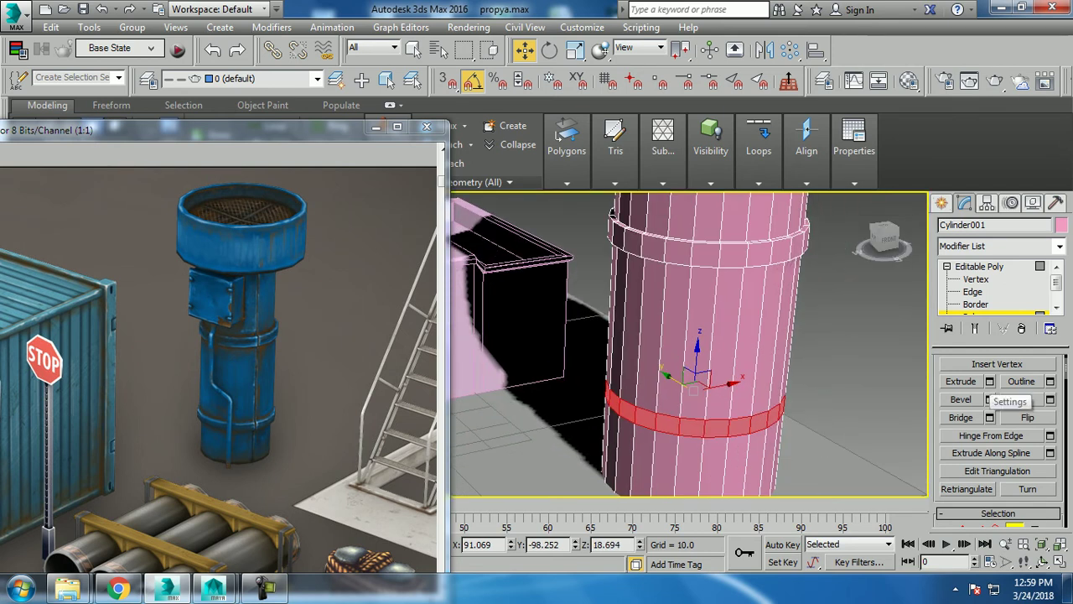
{"action": "left_click", "coordinate": [989, 382]}
{"action": "key", "text": "Return"}
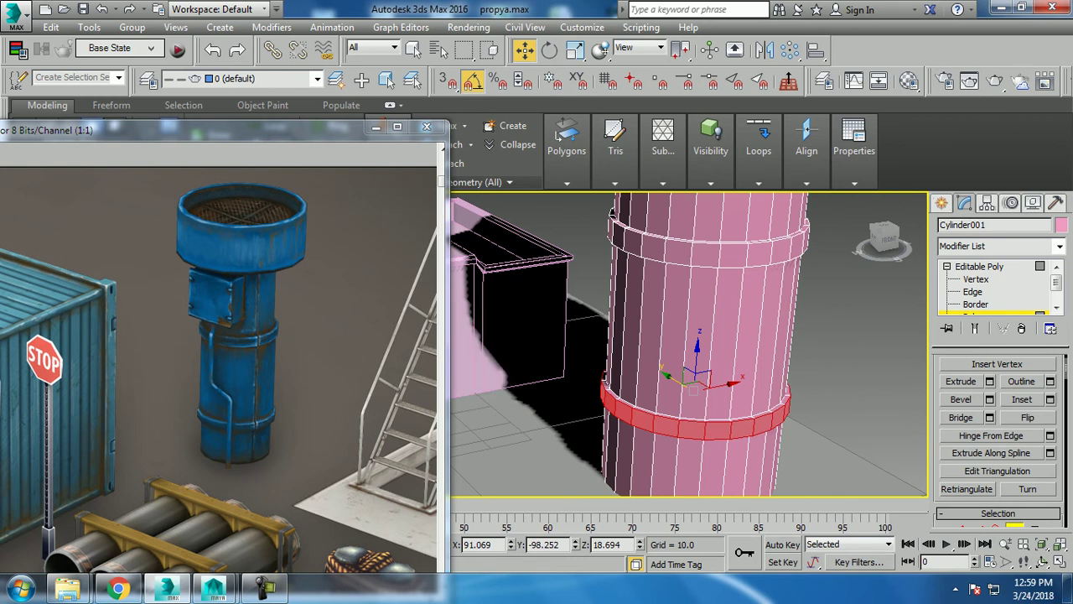
{"action": "scroll", "coordinate": [688, 344], "scroll_direction": "up", "scroll_amount": 3}
{"action": "scroll", "coordinate": [688, 344], "scroll_direction": "down", "scroll_amount": 5}
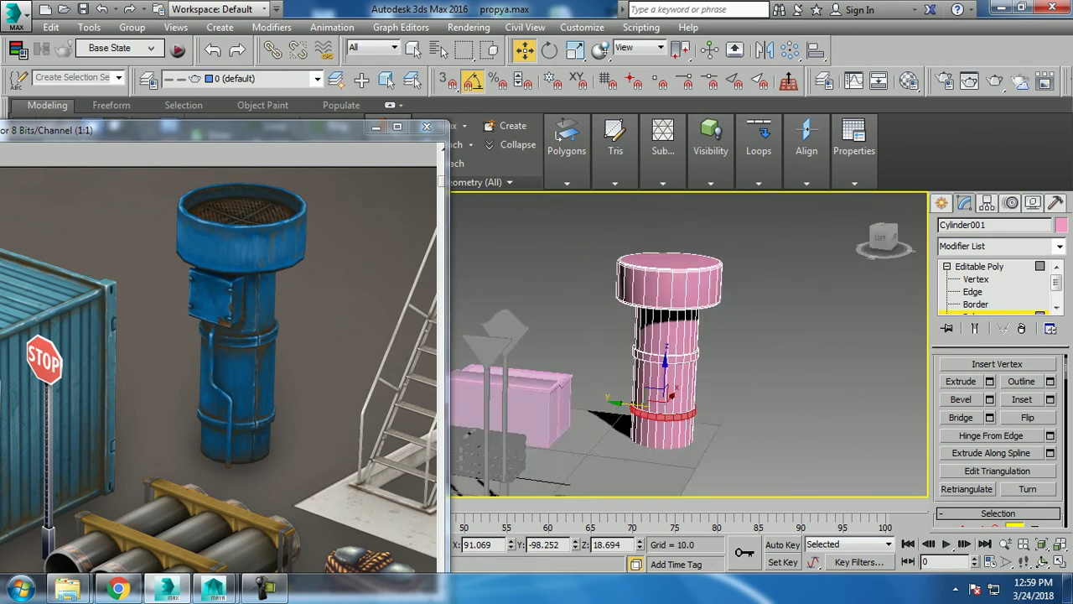
{"action": "scroll", "coordinate": [687, 344], "scroll_direction": "up", "scroll_amount": 6}
{"action": "middle_click_drag", "start_coordinate": [688, 344], "coordinate": [700, 344], "text": "alt"}
{"action": "middle_click_drag", "start_coordinate": [644, 495], "coordinate": [662, 491], "text": "alt"}
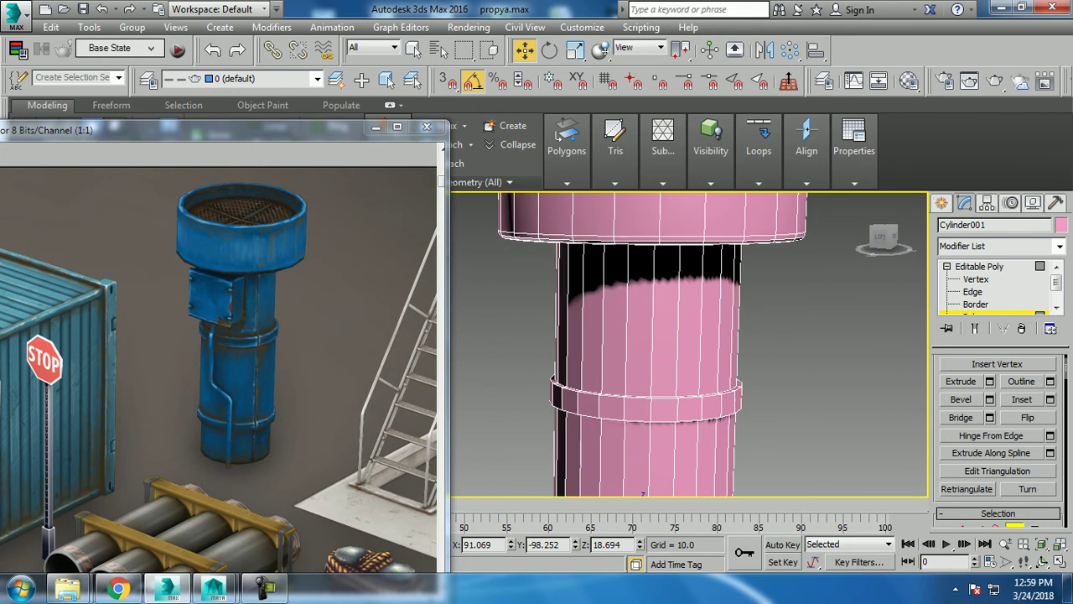
Step: Add an edge loop near the shaft top and select four adjacent face strips above the collar
{"action": "key", "text": "6"}
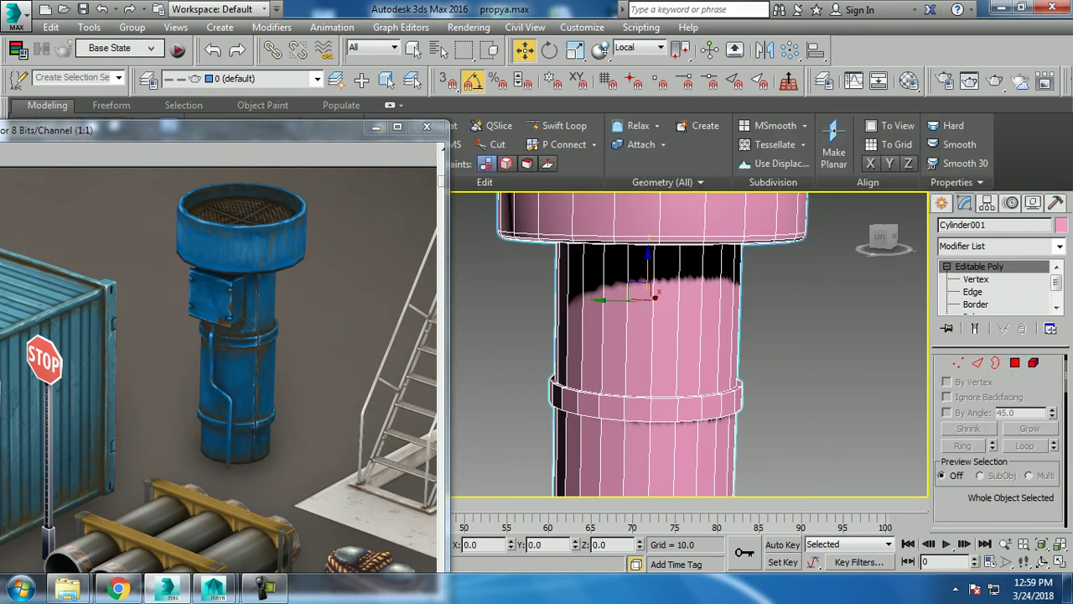
{"action": "left_click", "coordinate": [560, 126]}
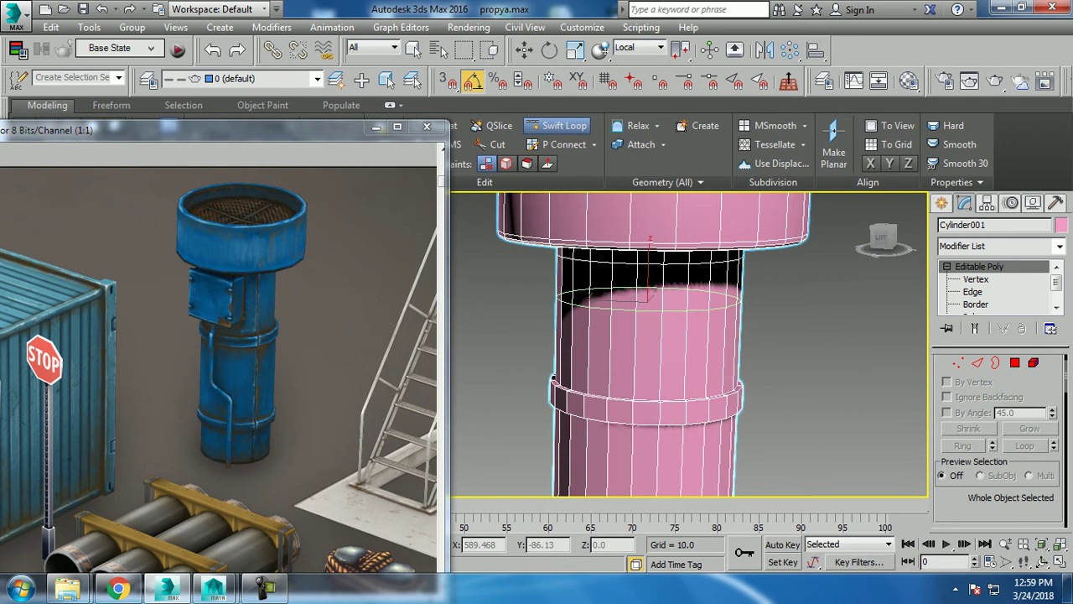
{"action": "key", "text": "4"}
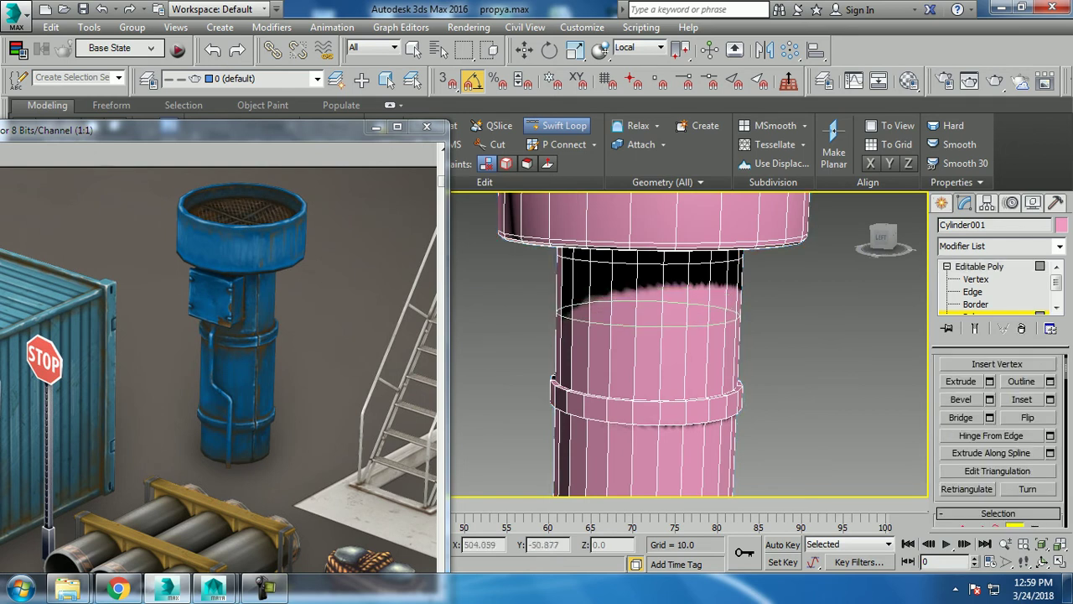
{"action": "left_click", "coordinate": [624, 331]}
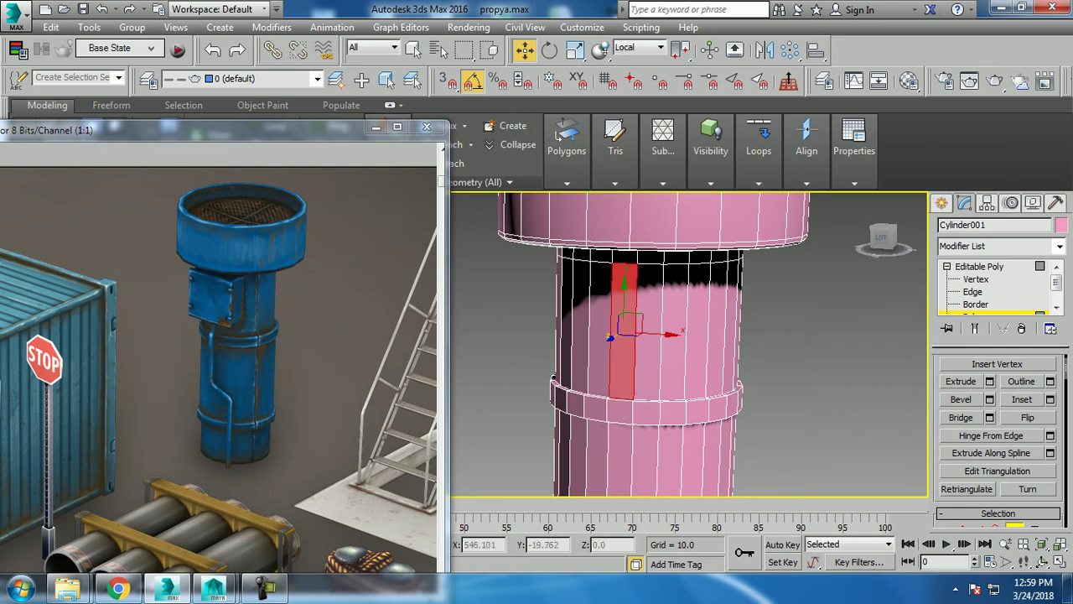
{"action": "left_click", "coordinate": [600, 336], "text": "ctrl"}
{"action": "left_click", "coordinate": [650, 352], "text": "ctrl"}
{"action": "left_click", "coordinate": [581, 327], "text": "ctrl"}
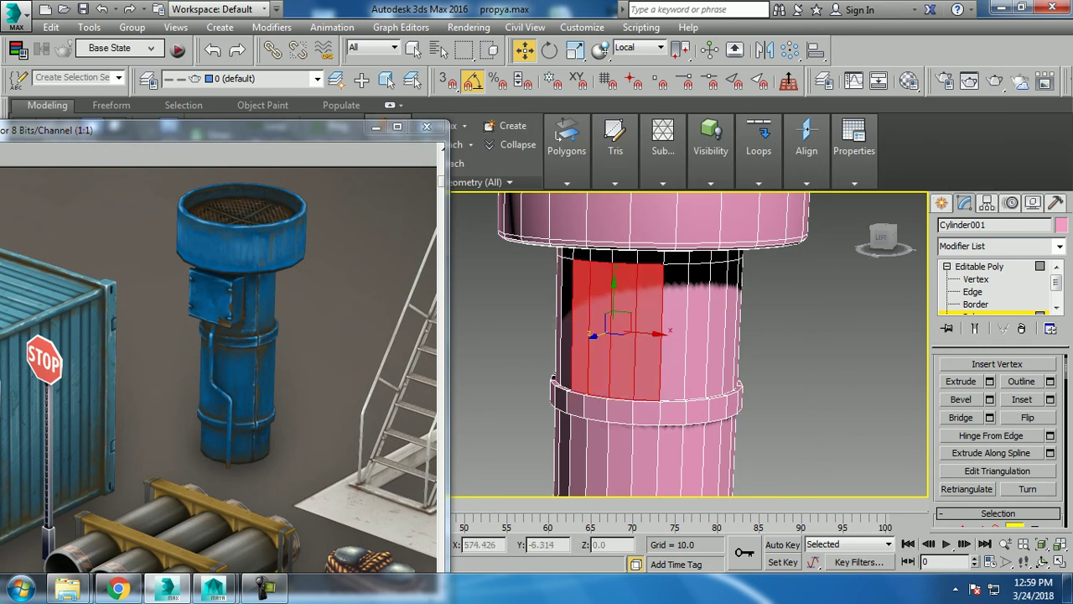
{"action": "middle_click_drag", "start_coordinate": [621, 336], "coordinate": [645, 336], "text": "alt"}
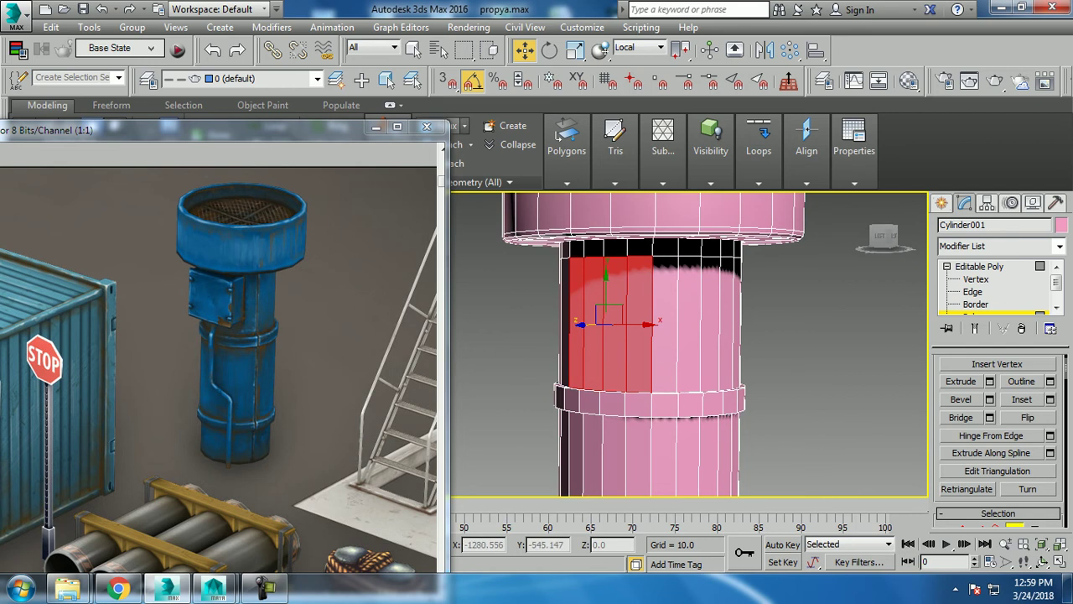
Step: Cut another Swift Loop near the top of the shaft, keeping the face selection
{"action": "left_click", "coordinate": [566, 139]}
{"action": "left_click", "coordinate": [560, 126]}
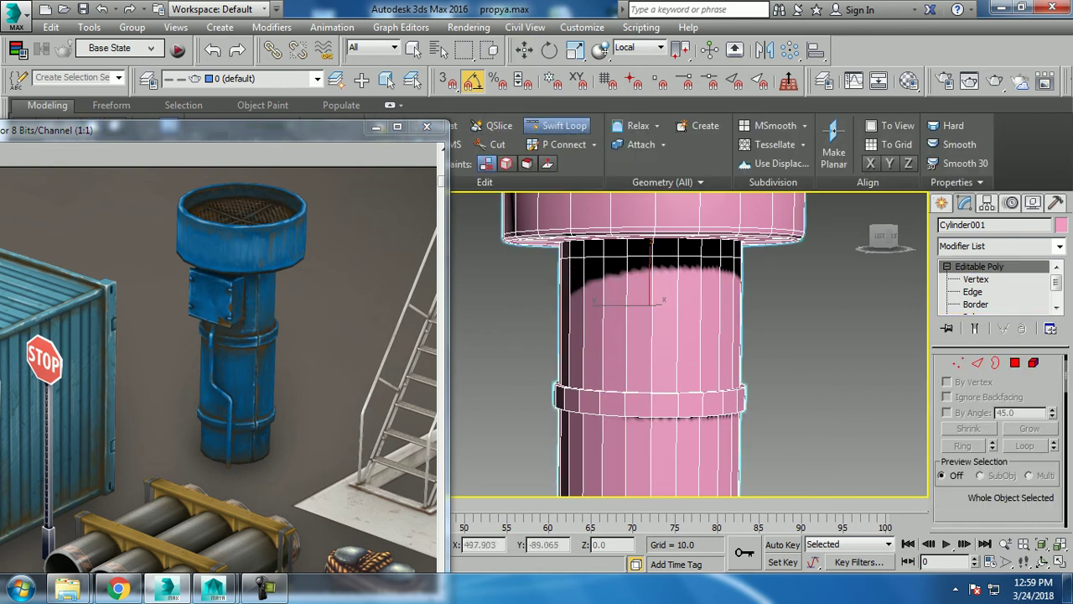
{"action": "key", "text": "w"}
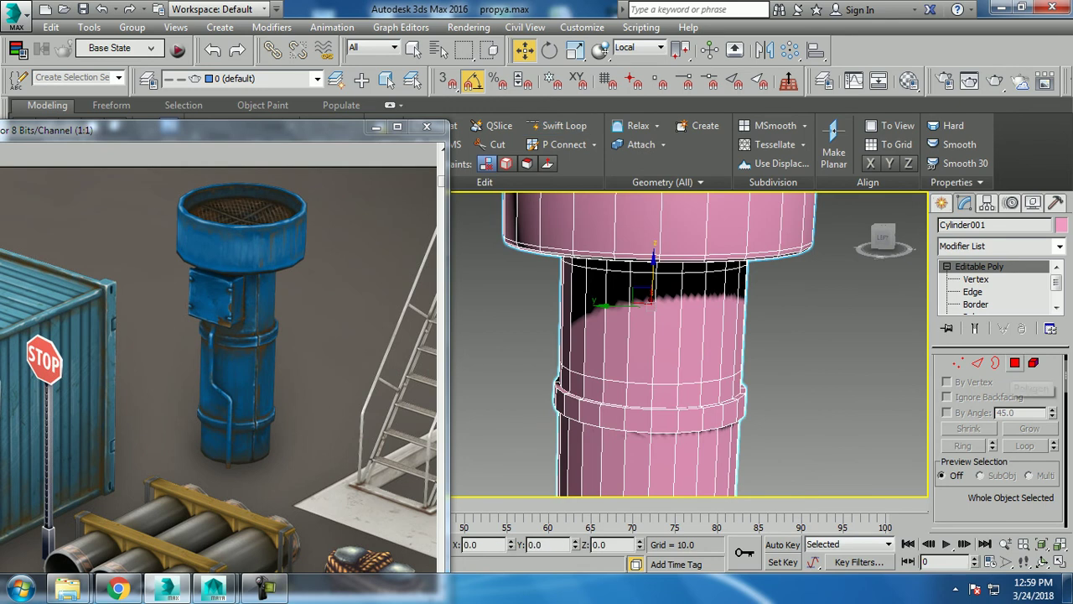
{"action": "key", "text": "4"}
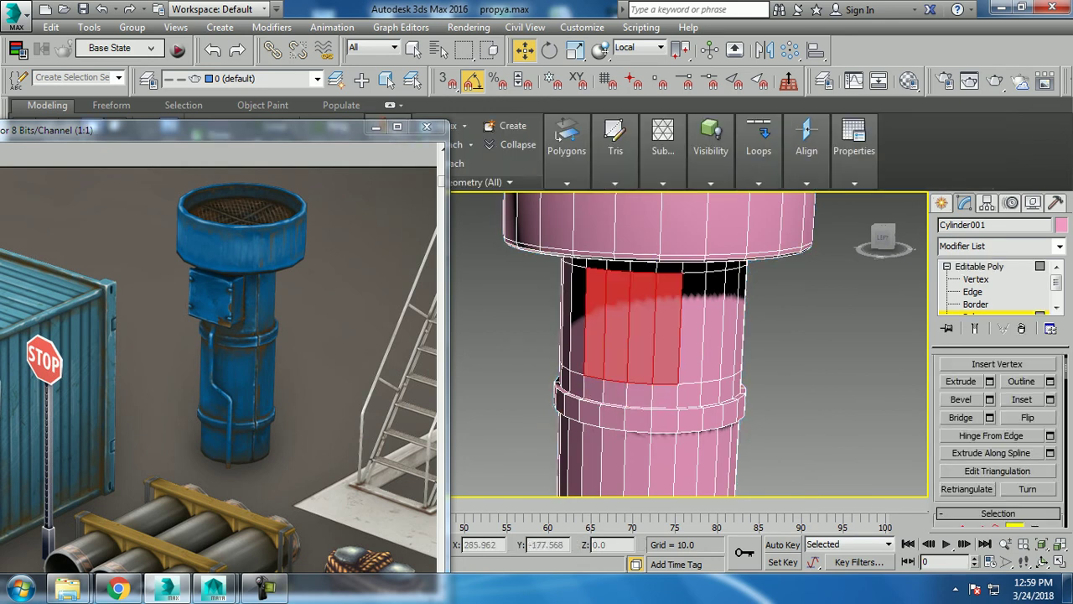
Step: Extrude the selected face patch outward about 8 into a boxy block
{"action": "key", "text": "shift+e"}
{"action": "middle_click_drag", "start_coordinate": [688, 352], "coordinate": [586, 353], "text": "alt"}
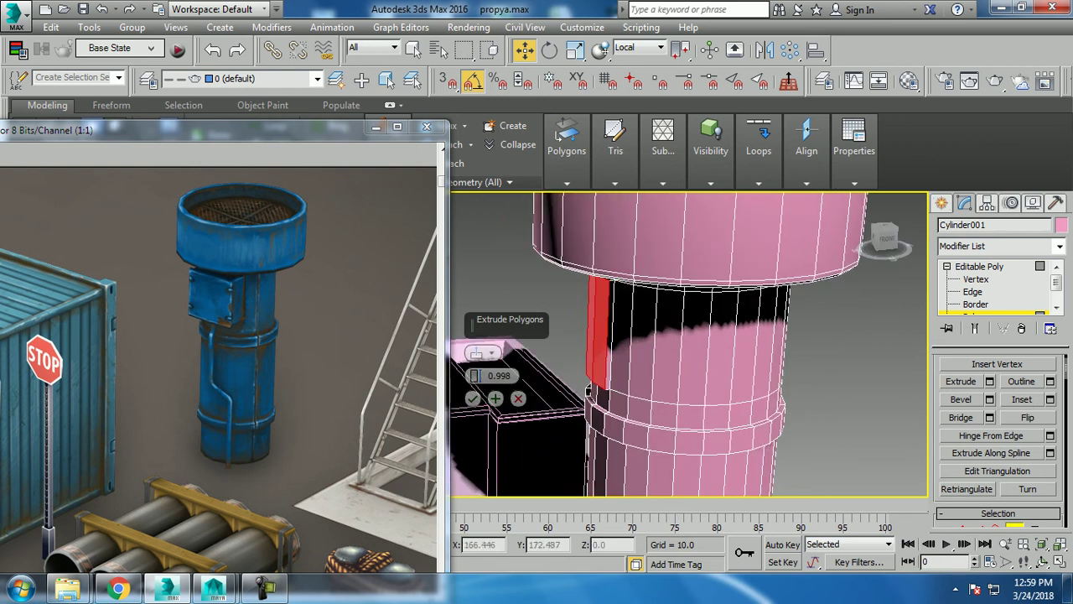
{"action": "left_click_drag", "start_coordinate": [476, 376], "coordinate": [475, 375]}
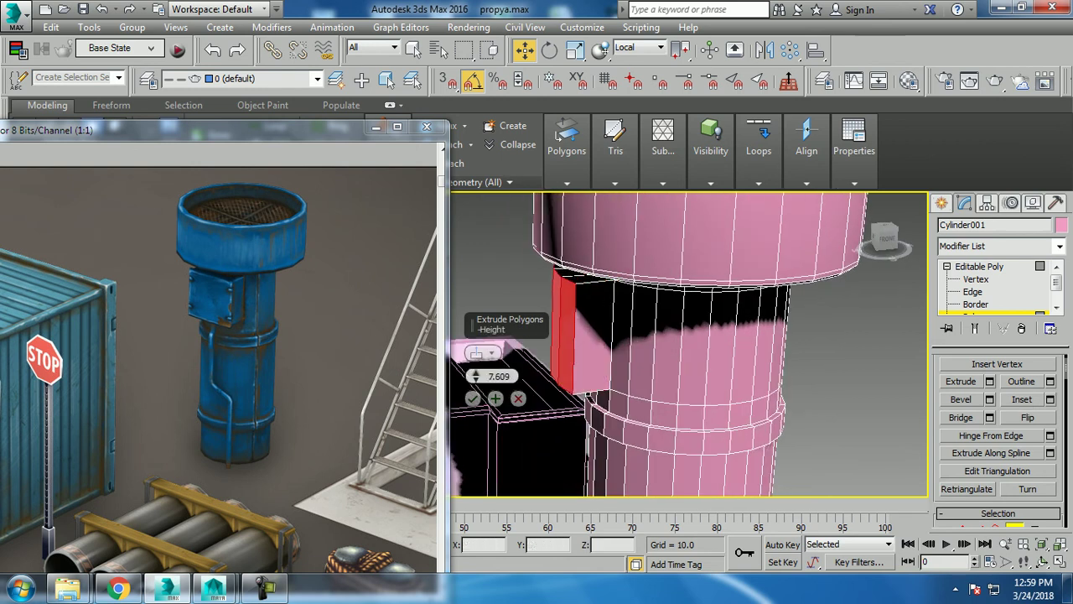
{"action": "left_click", "coordinate": [473, 399]}
{"action": "middle_click_drag", "start_coordinate": [503, 394], "coordinate": [649, 373], "text": "alt"}
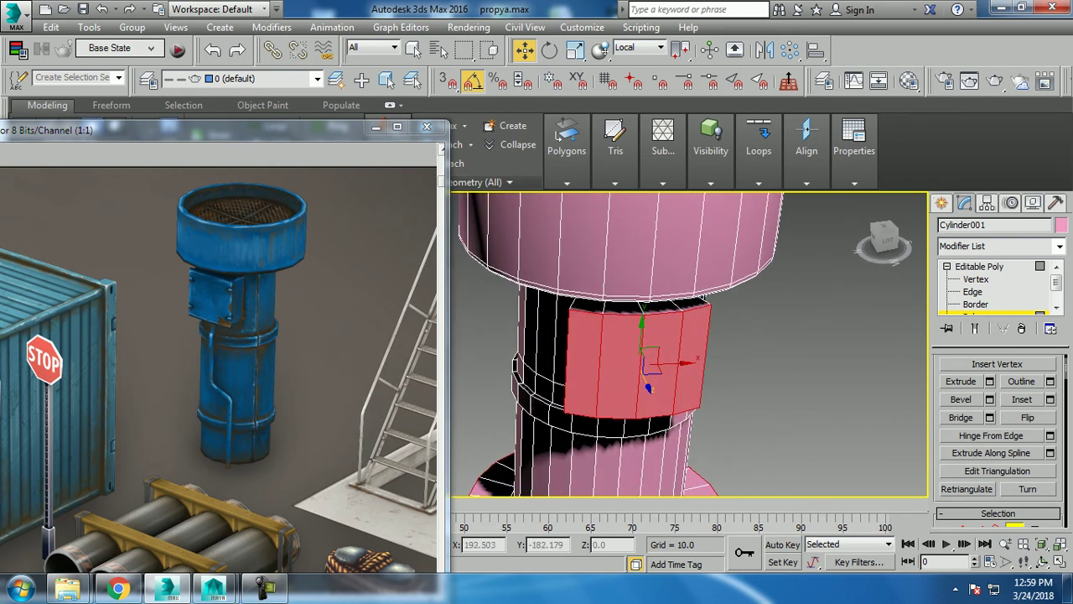
Step: Frame the extruded block in the perspective view and switch to the Scale tool
{"action": "key", "text": "alt+w"}
{"action": "key", "text": "alt+w"}
{"action": "key", "text": "t"}
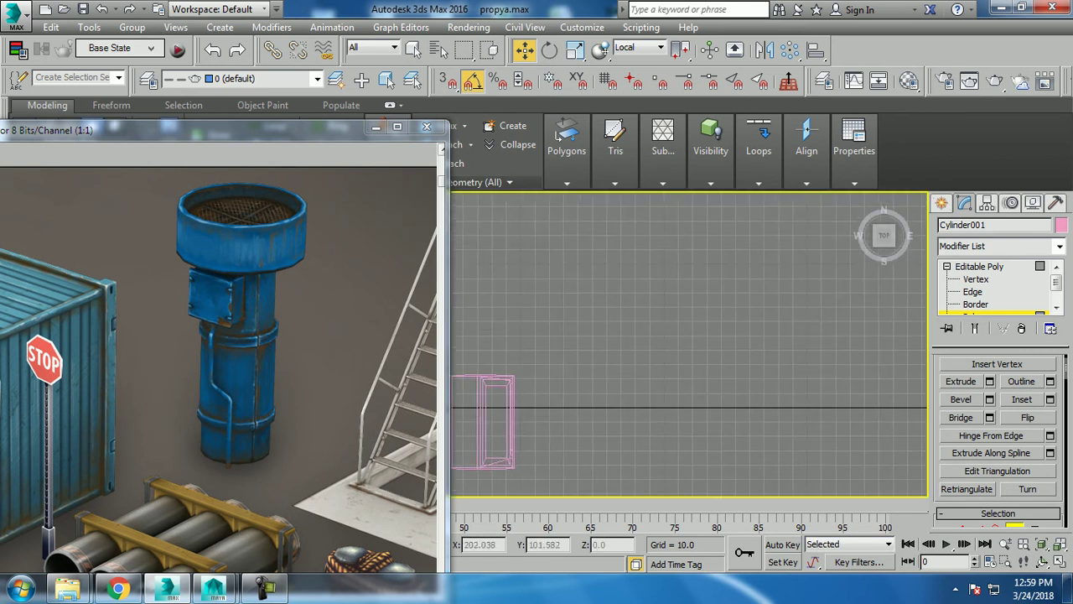
{"action": "key", "text": "alt+w"}
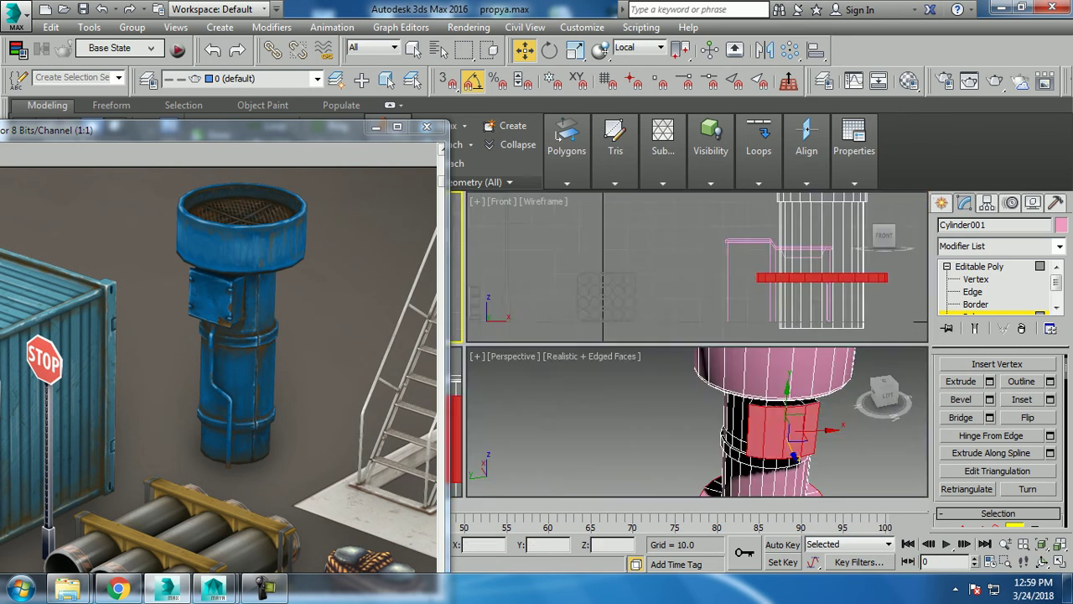
{"action": "key", "text": "alt+w"}
{"action": "key", "text": "z"}
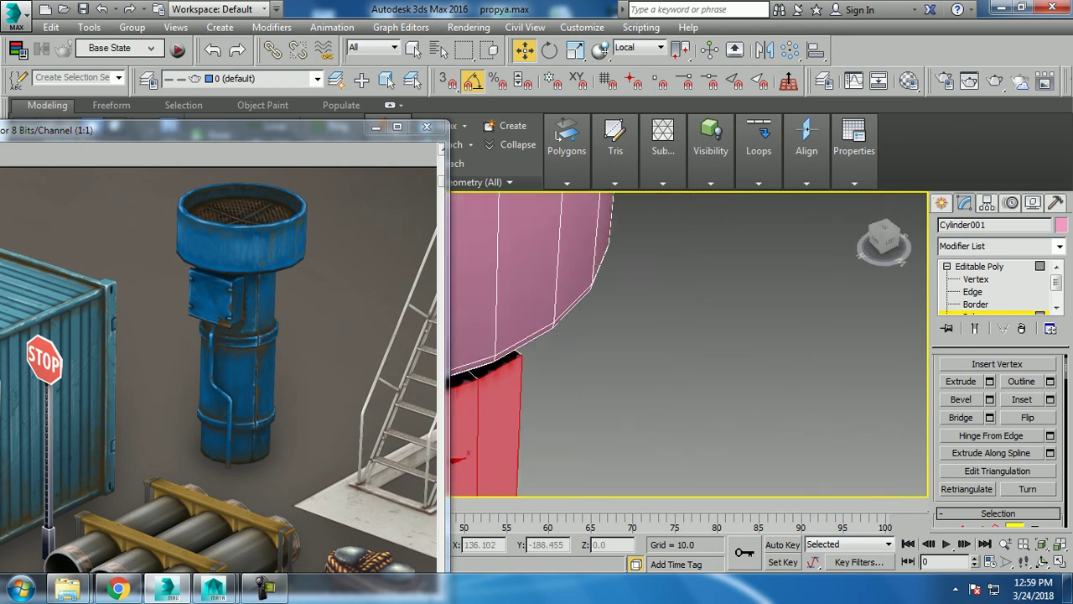
{"action": "key", "text": "r"}
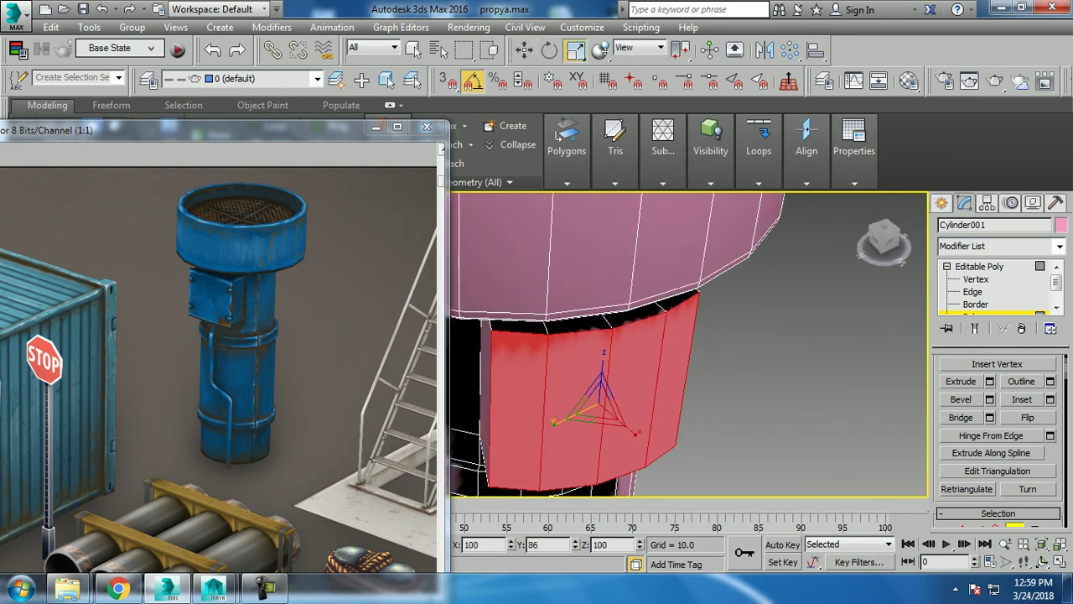
{"action": "middle_click_drag", "start_coordinate": [687, 352], "coordinate": [737, 356], "text": "alt"}
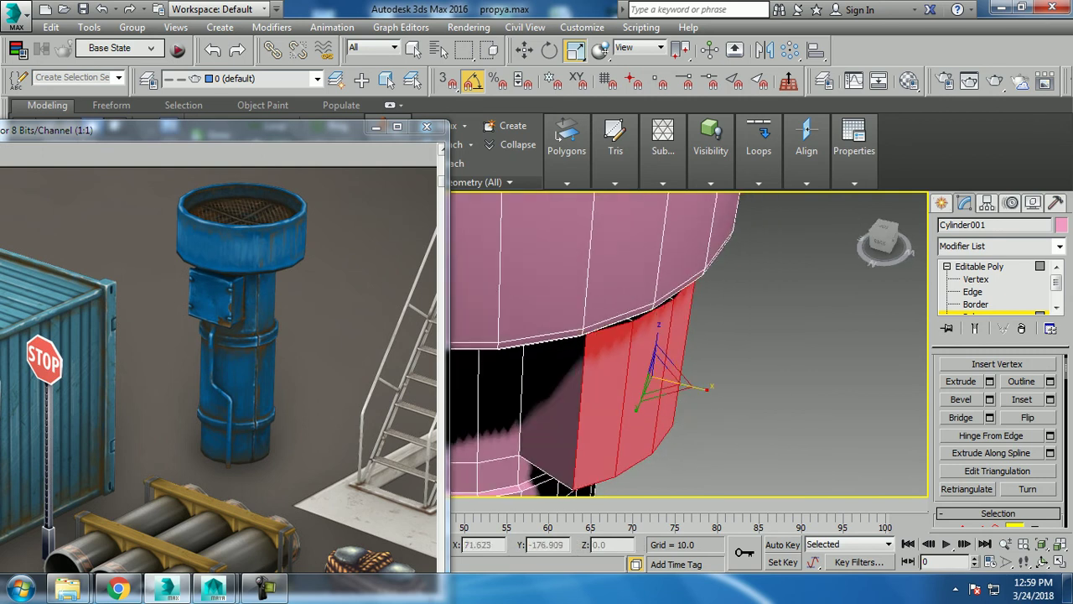
{"action": "mouse_move", "coordinate": [671, 335]}
{"action": "middle_mouse_down", "text": "alt"}
{"action": "mouse_move", "coordinate": [738, 335]}
{"action": "mouse_move", "coordinate": [687, 394]}
{"action": "mouse_move", "coordinate": [688, 335]}
{"action": "mouse_move", "coordinate": [713, 335]}
{"action": "middle_mouse_up", "text": "alt"}
{"action": "scroll", "coordinate": [687, 344], "scroll_direction": "down", "scroll_amount": 5}
{"action": "scroll", "coordinate": [687, 344], "scroll_direction": "up", "scroll_amount": 2}
{"action": "scroll", "coordinate": [688, 344], "scroll_direction": "up", "scroll_amount": 2}
{"action": "scroll", "coordinate": [687, 344], "scroll_direction": "up", "scroll_amount": 2}
Step: Select the extruded block's vertical, top and bottom border edges
{"action": "key", "text": "w"}
{"action": "key", "text": "2"}
{"action": "left_click", "coordinate": [621, 377]}
{"action": "left_click", "coordinate": [587, 273], "text": "ctrl"}
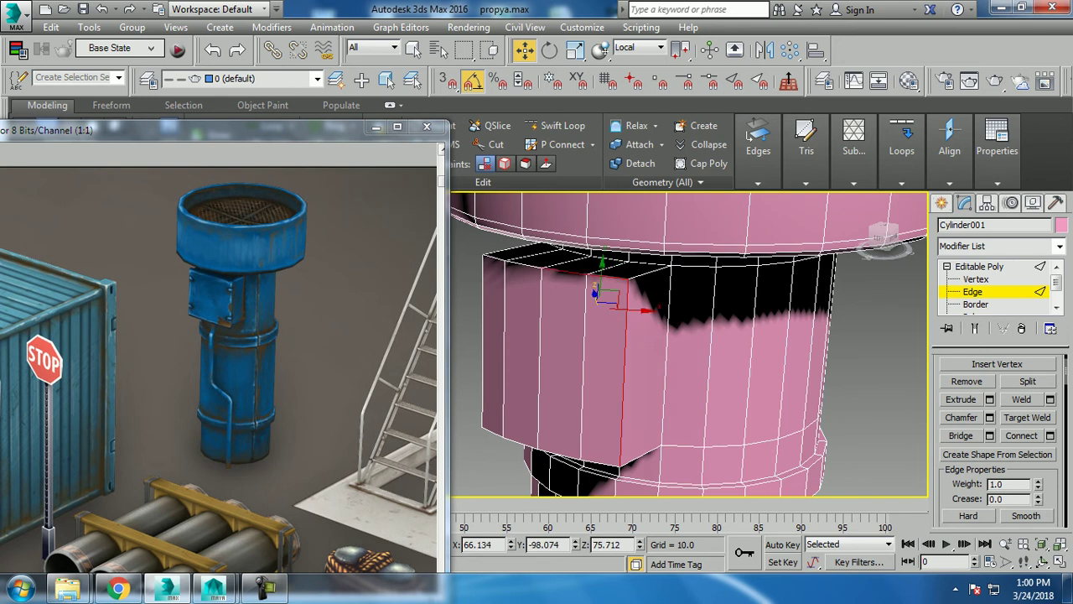
{"action": "left_click", "coordinate": [555, 266], "text": "ctrl"}
{"action": "left_click", "coordinate": [513, 261], "text": "ctrl"}
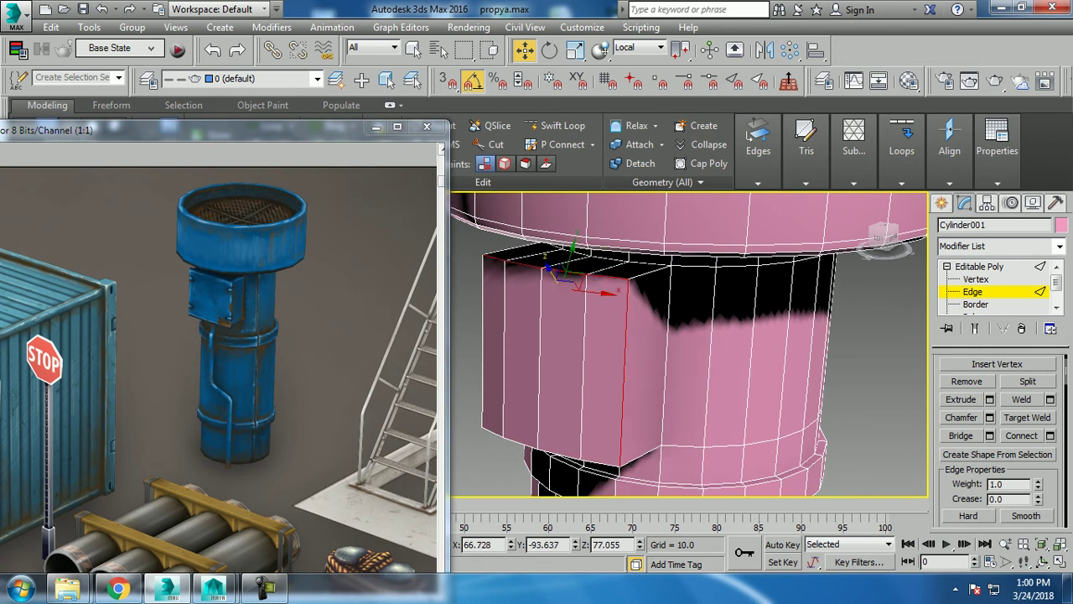
{"action": "left_click", "coordinate": [483, 335], "text": "ctrl"}
{"action": "left_click", "coordinate": [553, 446], "text": "ctrl"}
{"action": "left_click", "coordinate": [550, 453], "text": "ctrl"}
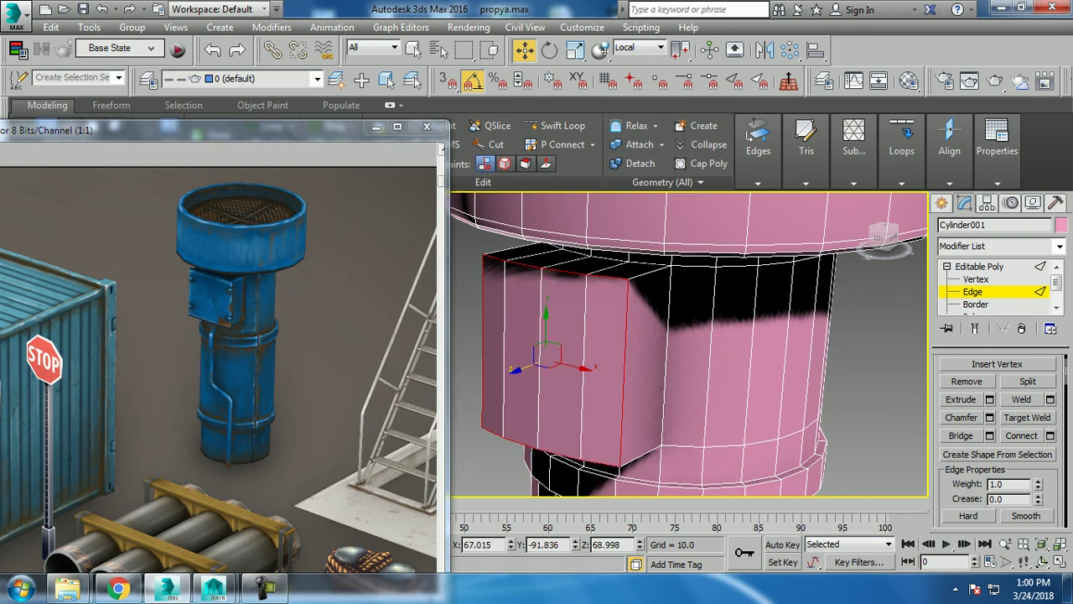
Step: Chamfer the block's border edges about 1.4 with 3 segments
{"action": "left_click", "coordinate": [989, 416]}
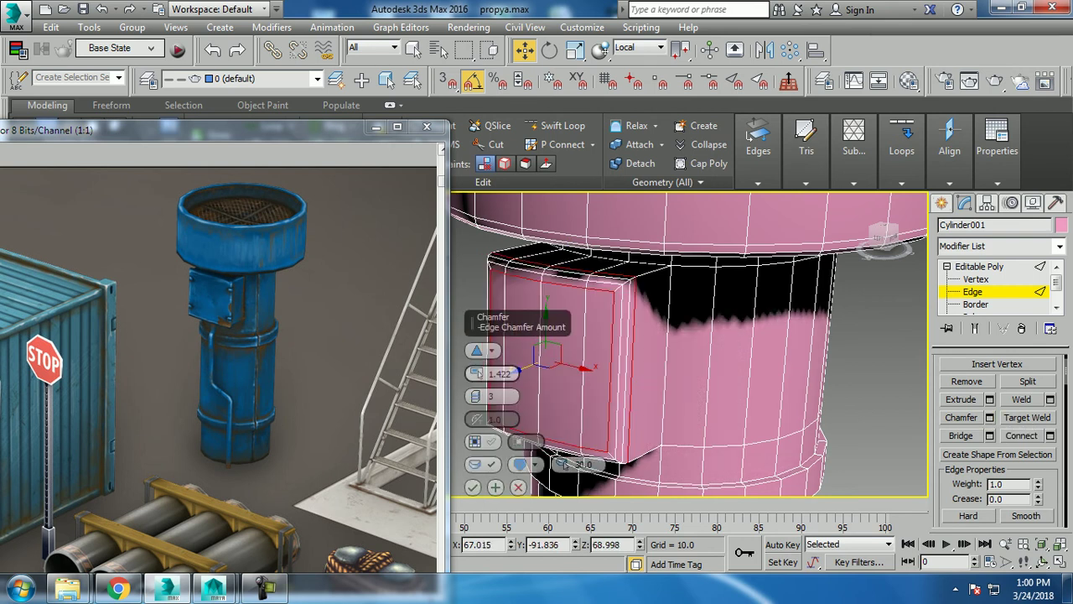
{"action": "left_click", "coordinate": [472, 487]}
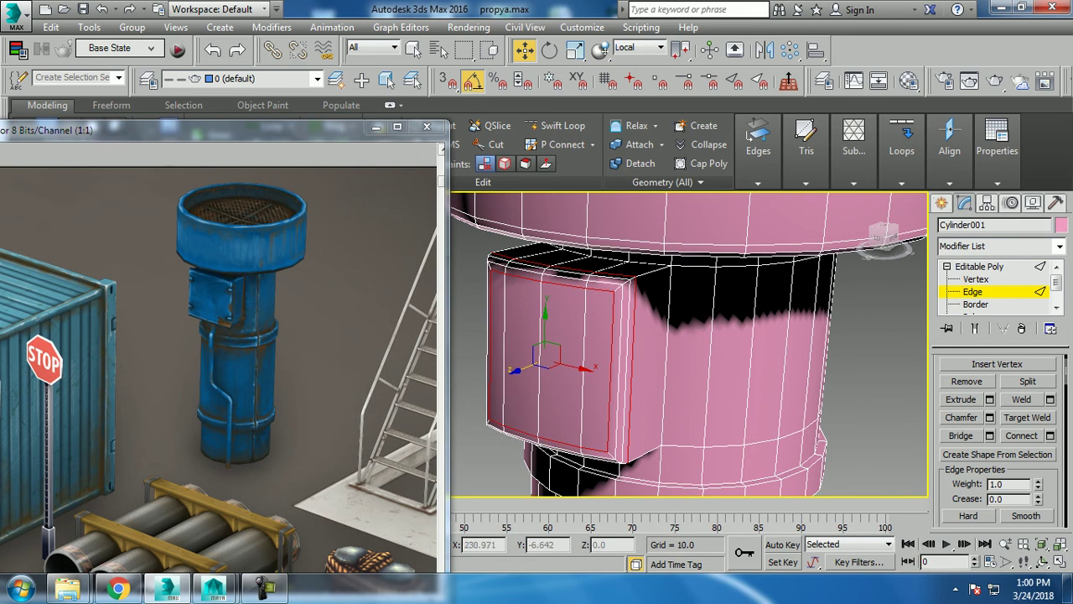
{"action": "left_click", "coordinate": [472, 487]}
{"action": "scroll", "coordinate": [587, 469], "scroll_direction": "down", "scroll_amount": 3}
{"action": "mouse_move", "coordinate": [587, 469]}
{"action": "middle_mouse_down", "text": "alt"}
{"action": "mouse_move", "coordinate": [600, 487]}
{"action": "mouse_move", "coordinate": [587, 490]}
{"action": "middle_mouse_up", "text": "alt"}
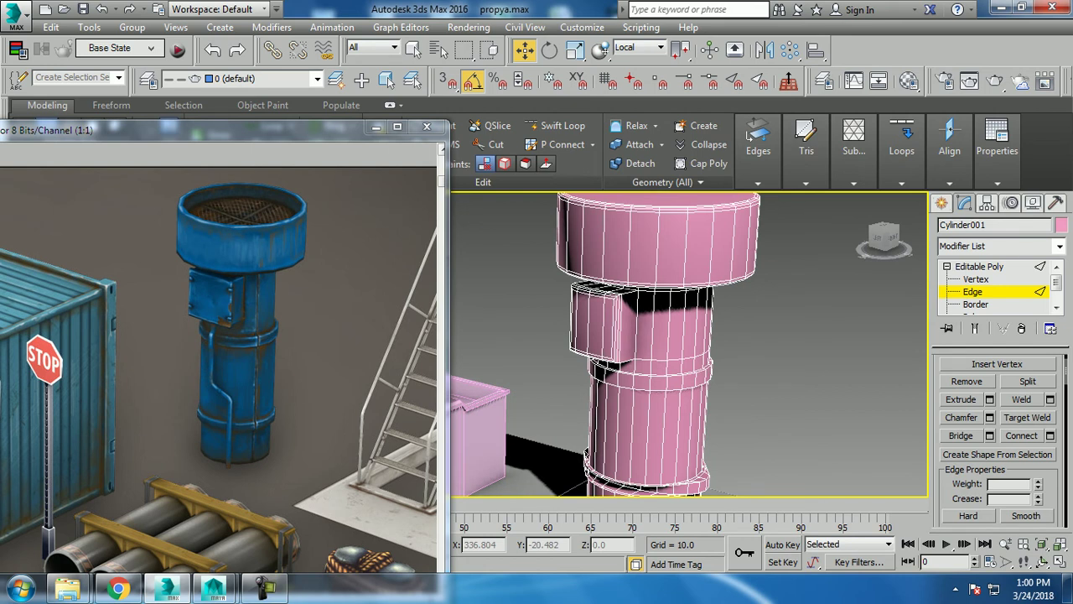
{"action": "key", "text": "alt+w"}
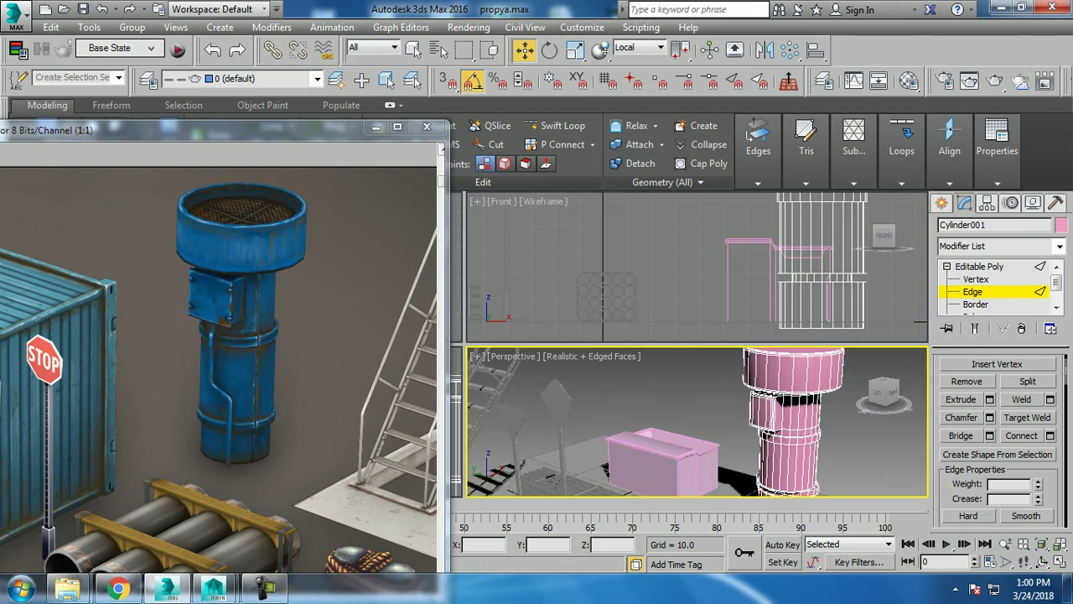
Step: Orbit and zoom around the cut band and panel, then maximize the Front wireframe view
{"action": "key", "text": "alt+w"}
{"action": "key", "text": "alt+w"}
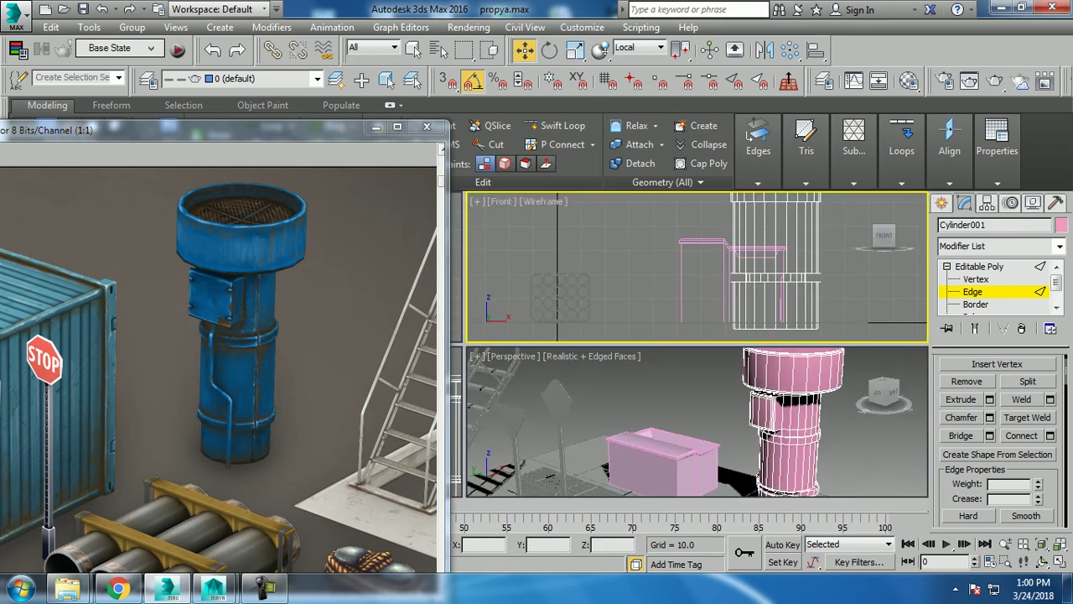
{"action": "key", "text": "alt+w"}
{"action": "scroll", "coordinate": [594, 346], "scroll_direction": "up", "scroll_amount": 2}
{"action": "scroll", "coordinate": [595, 346], "scroll_direction": "up", "scroll_amount": 2}
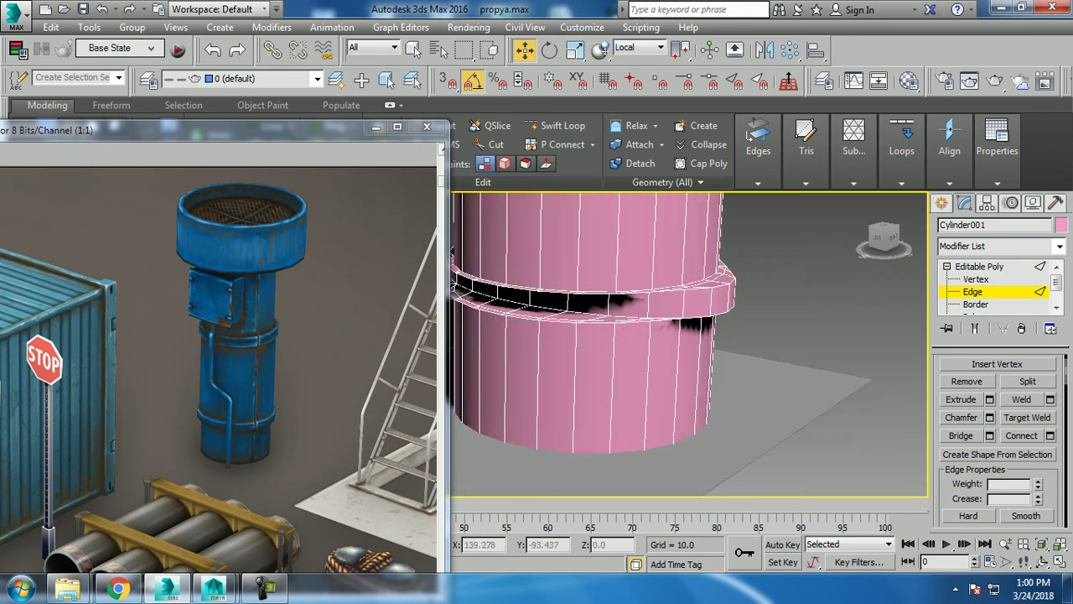
{"action": "scroll", "coordinate": [594, 346], "scroll_direction": "up", "scroll_amount": 1}
{"action": "mouse_move", "coordinate": [687, 344]}
{"action": "middle_mouse_down", "text": "alt"}
{"action": "mouse_move", "coordinate": [637, 335]}
{"action": "mouse_move", "coordinate": [587, 352]}
{"action": "middle_mouse_up", "text": "alt"}
{"action": "scroll", "coordinate": [587, 352], "scroll_direction": "up", "scroll_amount": 2}
{"action": "mouse_move", "coordinate": [679, 432]}
{"action": "middle_mouse_down", "text": "alt"}
{"action": "mouse_move", "coordinate": [654, 335]}
{"action": "mouse_move", "coordinate": [587, 373]}
{"action": "mouse_move", "coordinate": [608, 362]}
{"action": "middle_mouse_up", "text": "alt"}
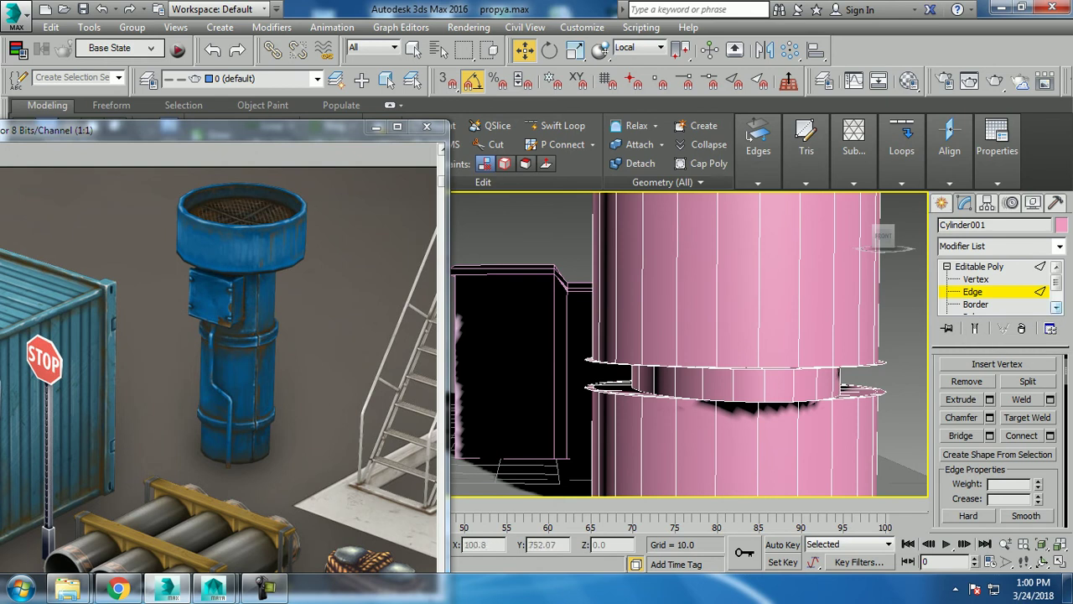
{"action": "scroll", "coordinate": [688, 344], "scroll_direction": "down", "scroll_amount": 2}
{"action": "scroll", "coordinate": [687, 344], "scroll_direction": "down", "scroll_amount": 3}
{"action": "middle_click_drag", "start_coordinate": [687, 344], "coordinate": [721, 335], "text": "alt"}
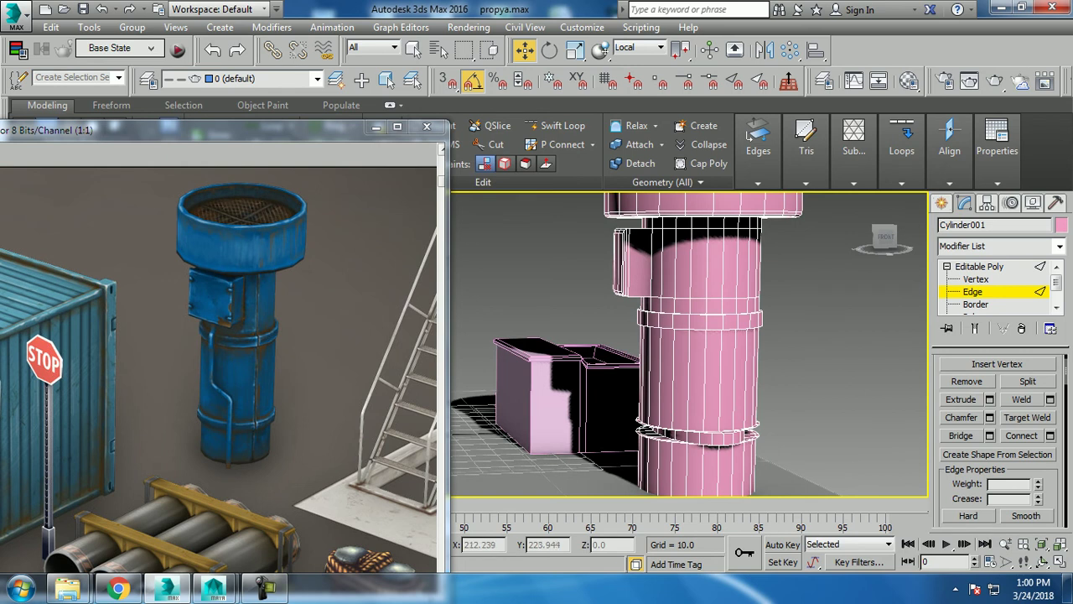
{"action": "key", "text": "alt+w"}
{"action": "key", "text": "alt+w"}
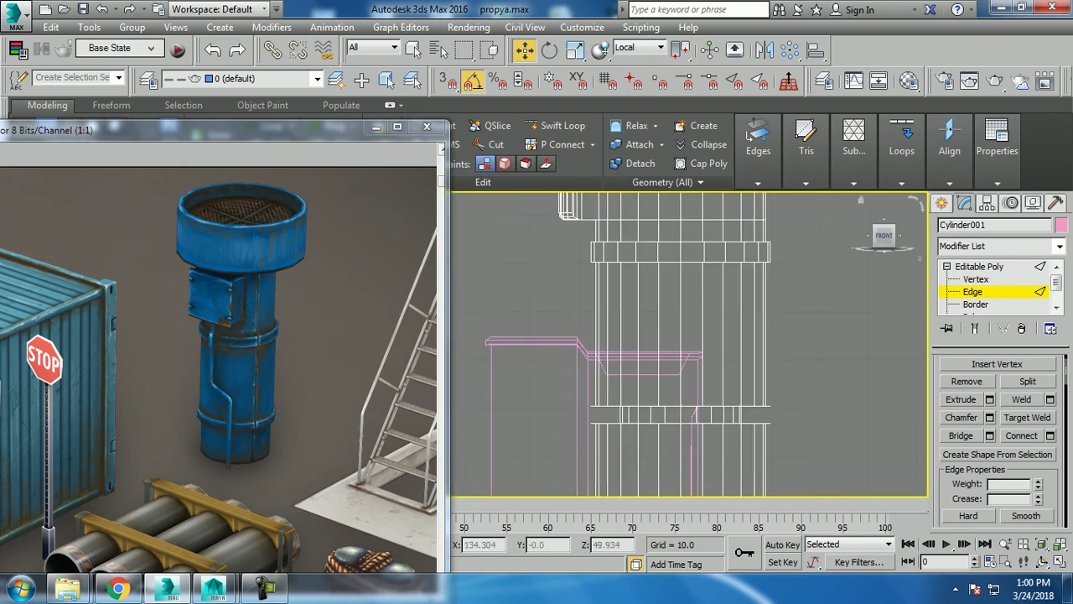
Step: Draw a new line spline for the pipe path in Front view and move it onto the pink tower
{"action": "left_click", "coordinate": [941, 203]}
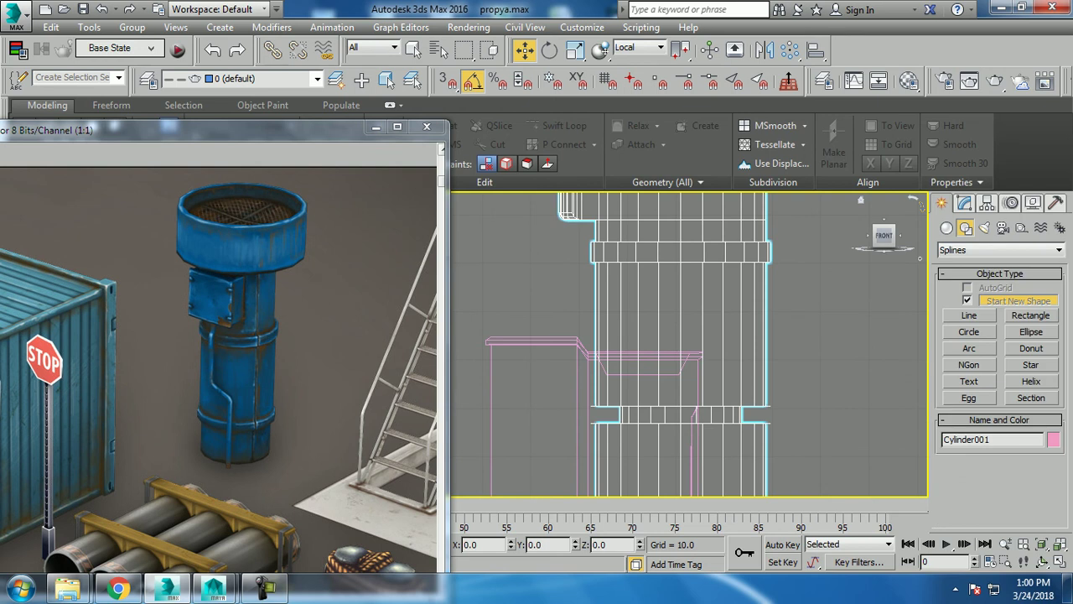
{"action": "left_click", "coordinate": [969, 316]}
{"action": "middle_click_drag", "start_coordinate": [687, 344], "coordinate": [710, 334]}
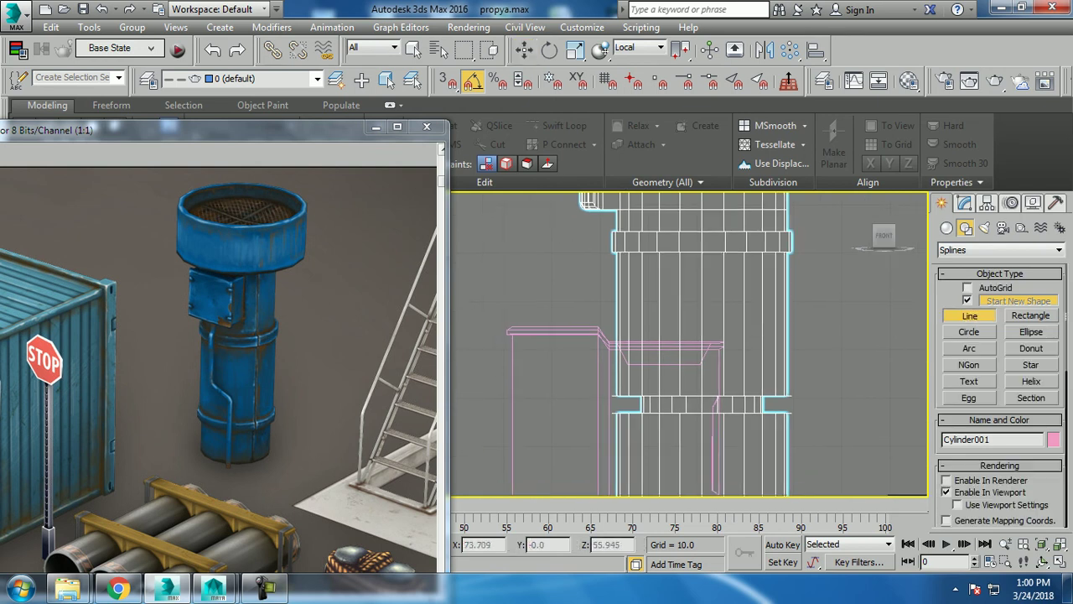
{"action": "left_click", "coordinate": [617, 221]}
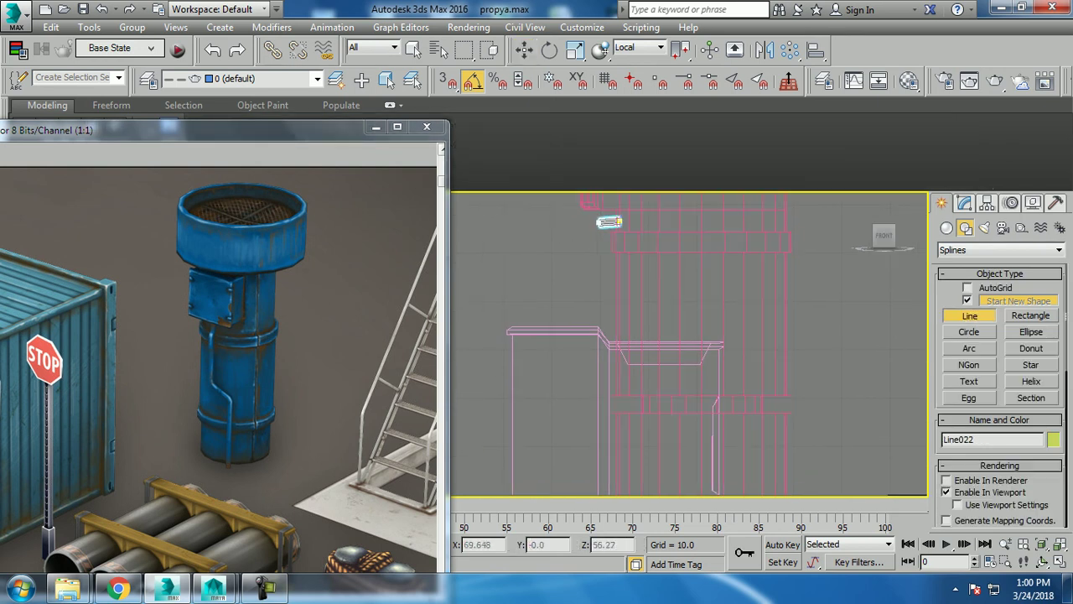
{"action": "left_click", "coordinate": [594, 221]}
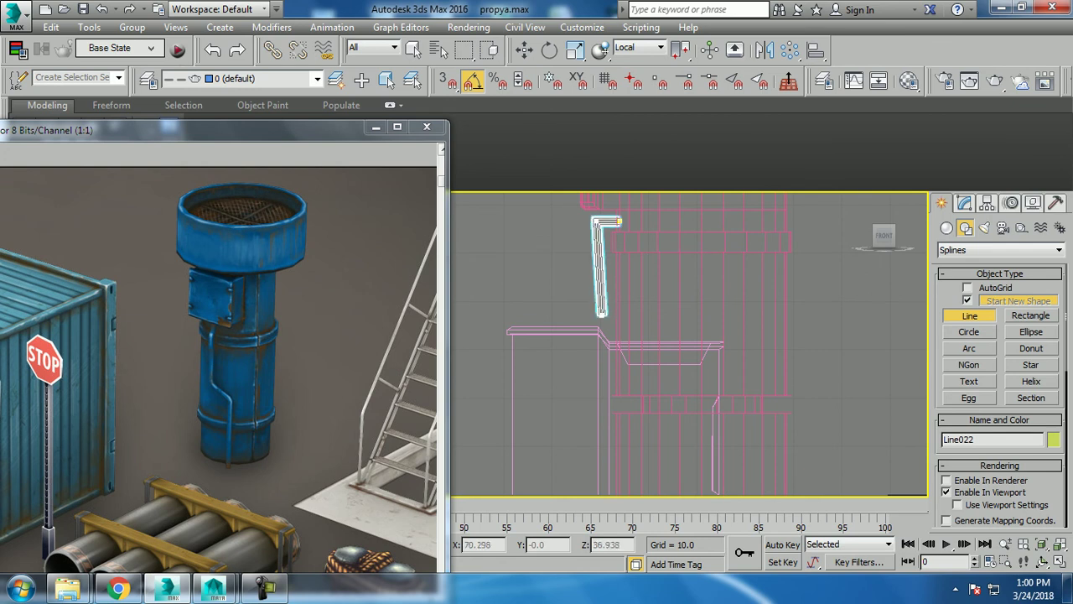
{"action": "left_click", "coordinate": [596, 375]}
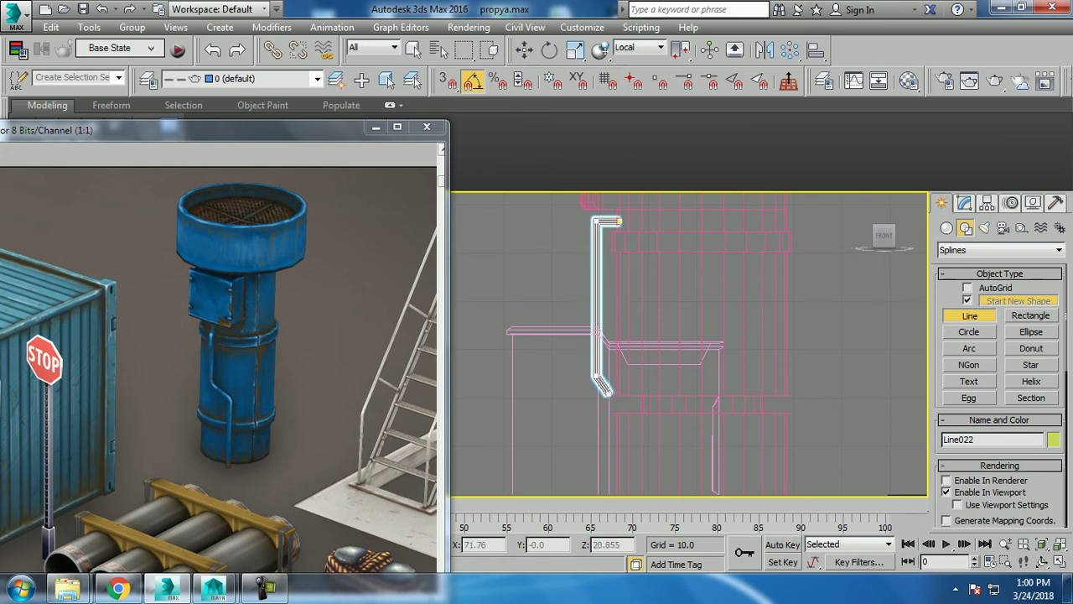
{"action": "left_click", "coordinate": [617, 414]}
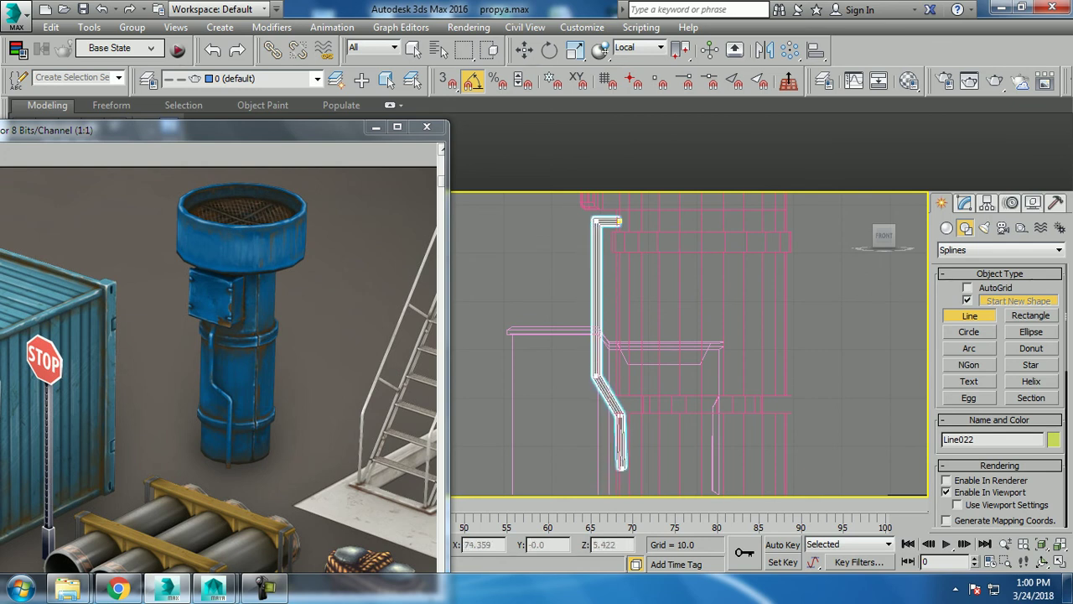
{"action": "middle_click_drag", "start_coordinate": [621, 495], "coordinate": [622, 344]}
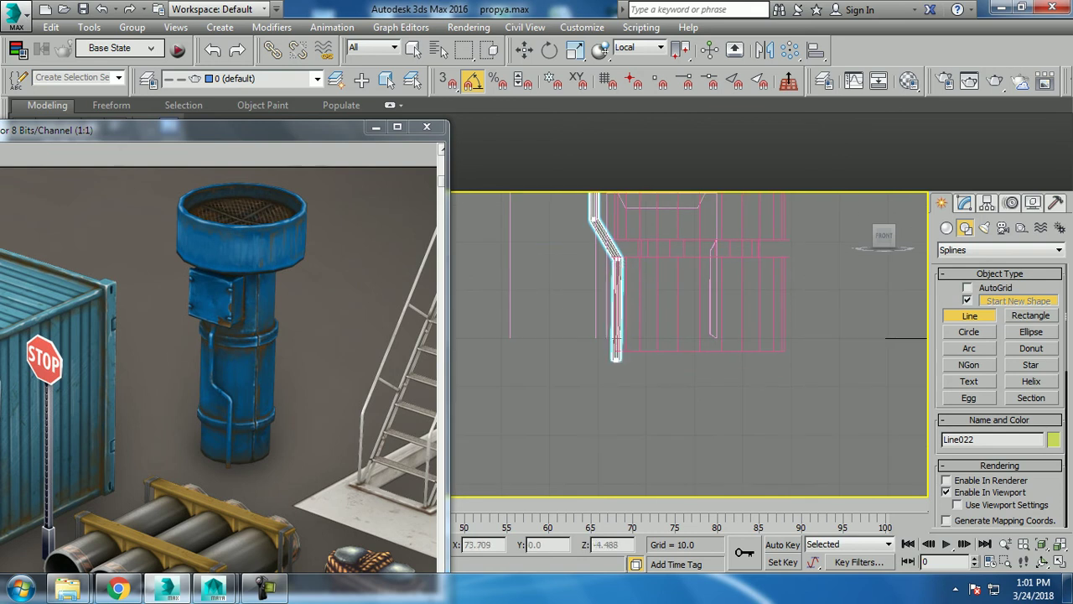
{"action": "right_click", "coordinate": [616, 359]}
{"action": "key", "text": "alt+w"}
{"action": "key", "text": "alt+w"}
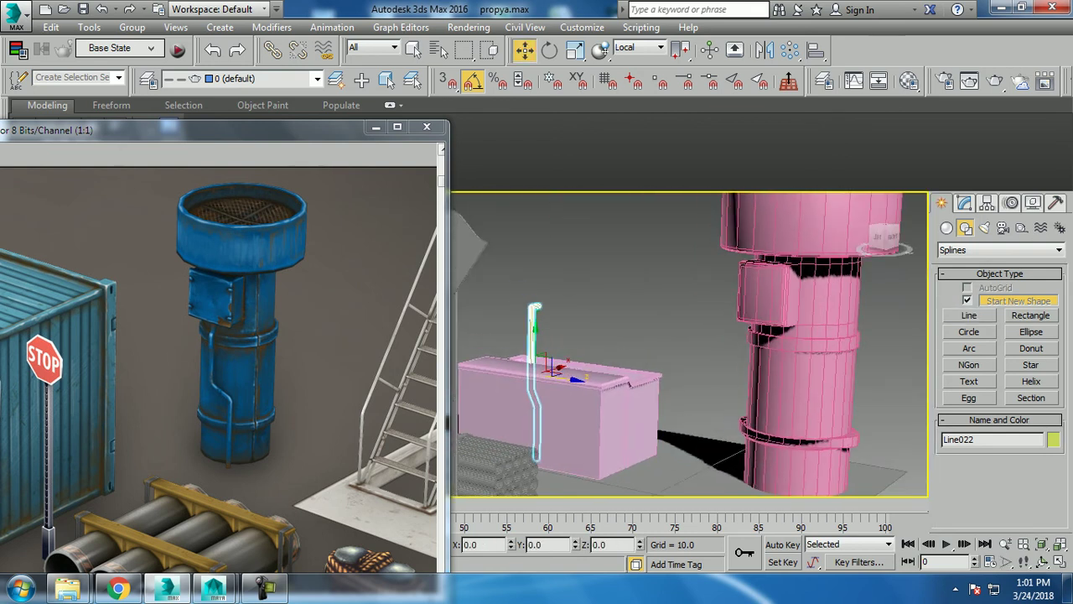
{"action": "mouse_move", "coordinate": [544, 369]}
{"action": "left_mouse_down"}
{"action": "mouse_move", "coordinate": [826, 401]}
{"action": "mouse_move", "coordinate": [826, 427]}
{"action": "left_mouse_up"}
{"action": "mouse_move", "coordinate": [688, 352]}
{"action": "middle_mouse_down", "text": "alt"}
{"action": "mouse_move", "coordinate": [637, 335]}
{"action": "mouse_move", "coordinate": [680, 351]}
{"action": "middle_mouse_up", "text": "alt"}
{"action": "scroll", "coordinate": [729, 394], "scroll_direction": "up", "scroll_amount": 5}
Step: Move Line022's bottom, middle, upper and top vertices so the pipe hugs the tower's side
{"action": "left_click", "coordinate": [964, 203]}
{"action": "left_click_drag", "start_coordinate": [758, 415], "coordinate": [755, 420]}
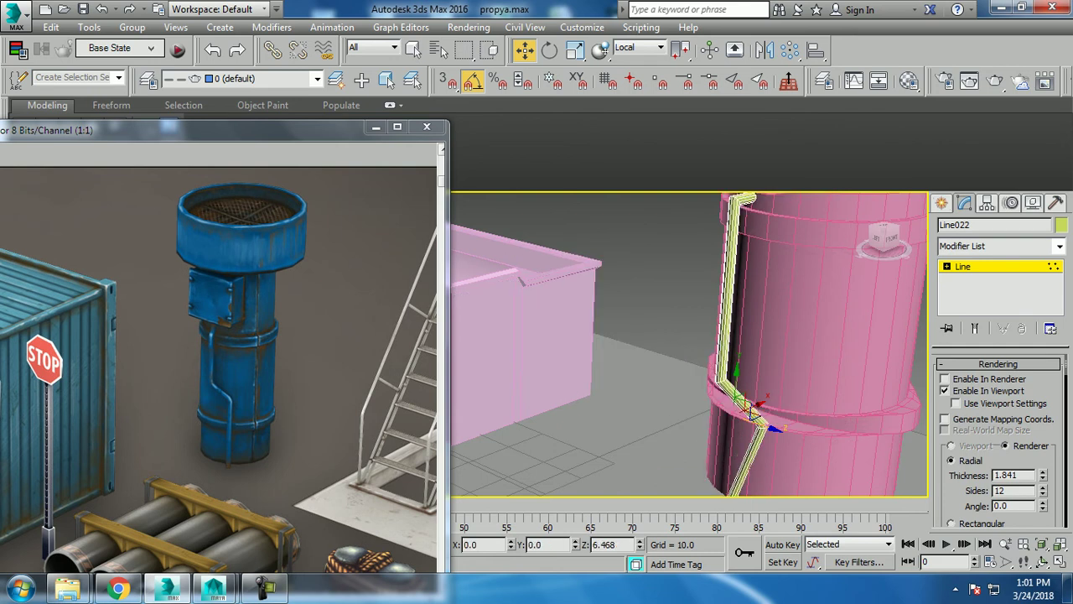
{"action": "middle_click_drag", "start_coordinate": [757, 412], "coordinate": [729, 352], "text": "alt"}
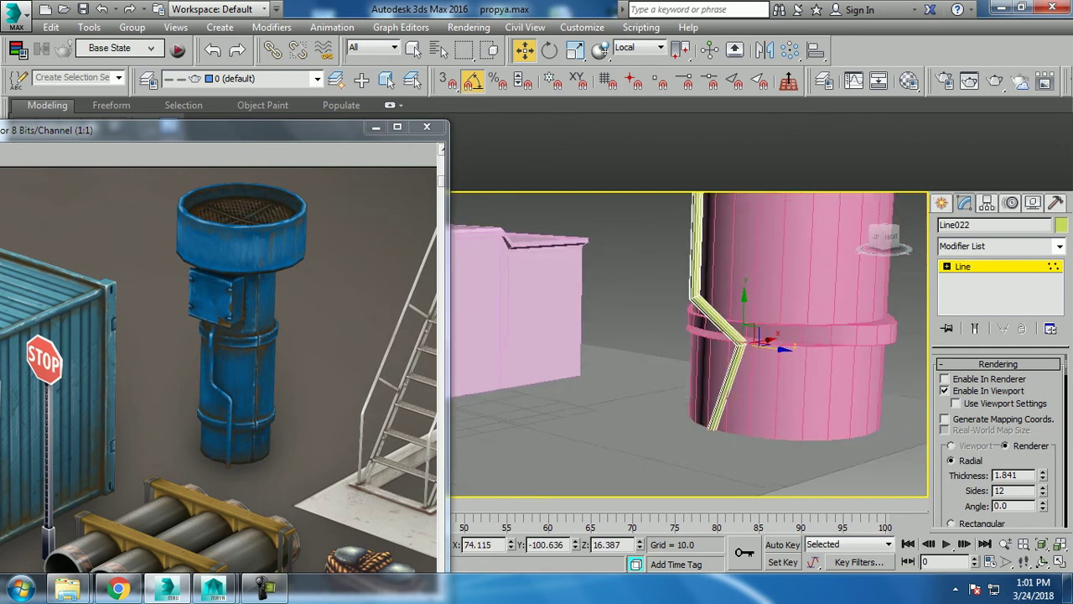
{"action": "left_click_drag", "start_coordinate": [696, 423], "coordinate": [755, 468]}
{"action": "left_click_drag", "start_coordinate": [720, 436], "coordinate": [738, 432]}
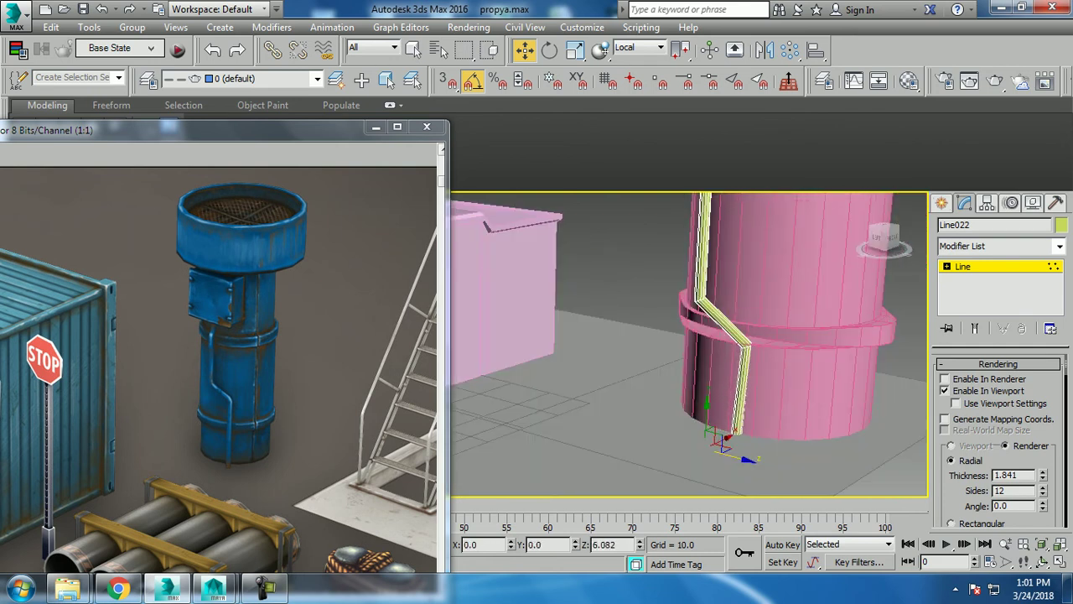
{"action": "mouse_move", "coordinate": [737, 432]}
{"action": "middle_mouse_down", "text": "alt"}
{"action": "mouse_move", "coordinate": [728, 478]}
{"action": "mouse_move", "coordinate": [713, 479]}
{"action": "middle_mouse_up", "text": "alt"}
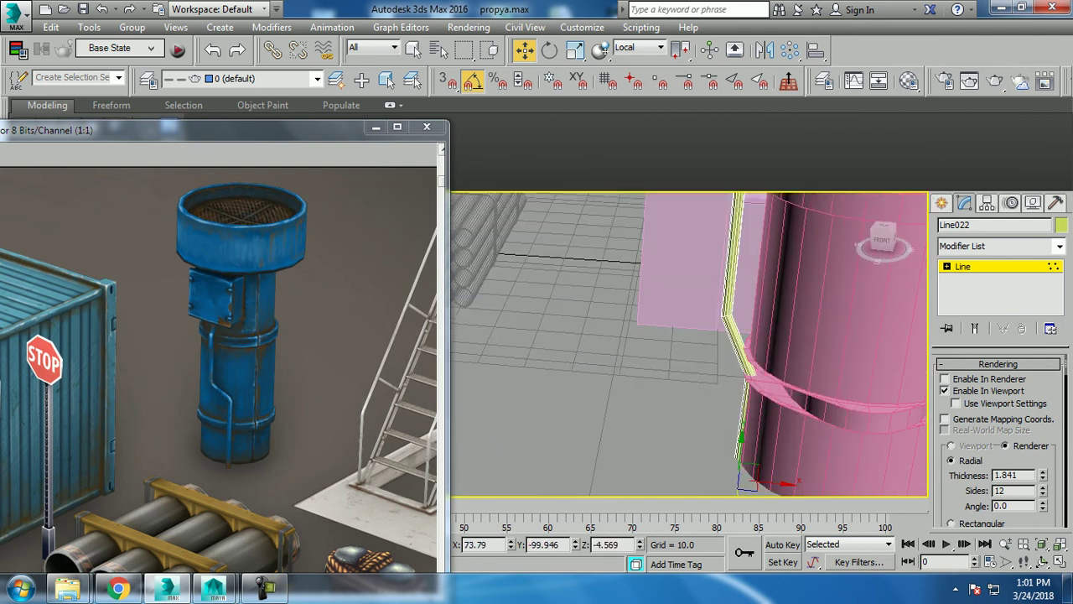
{"action": "left_click", "coordinate": [751, 379]}
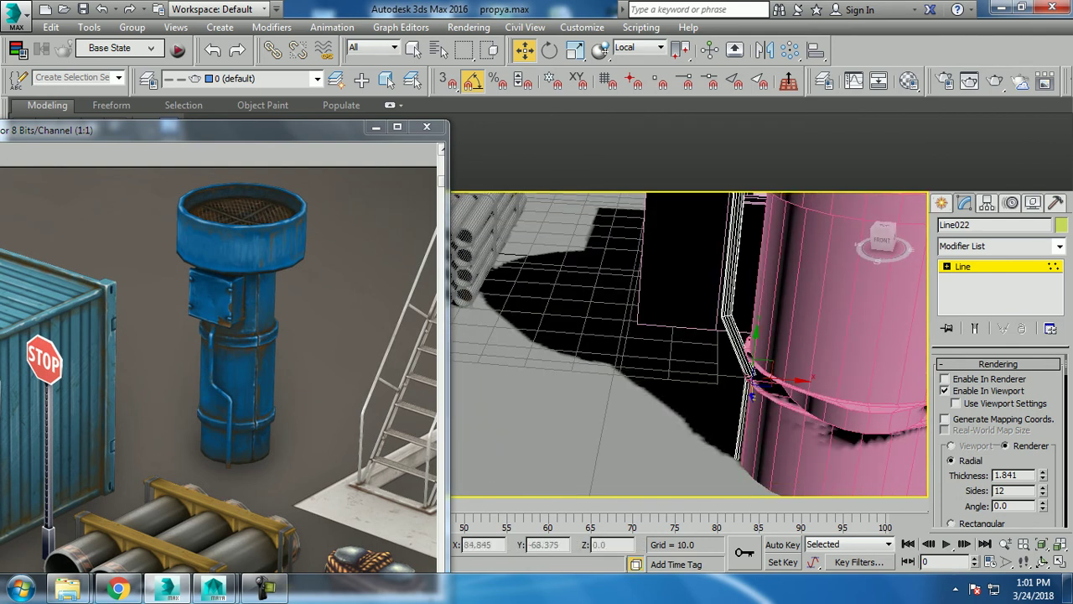
{"action": "left_click", "coordinate": [726, 320]}
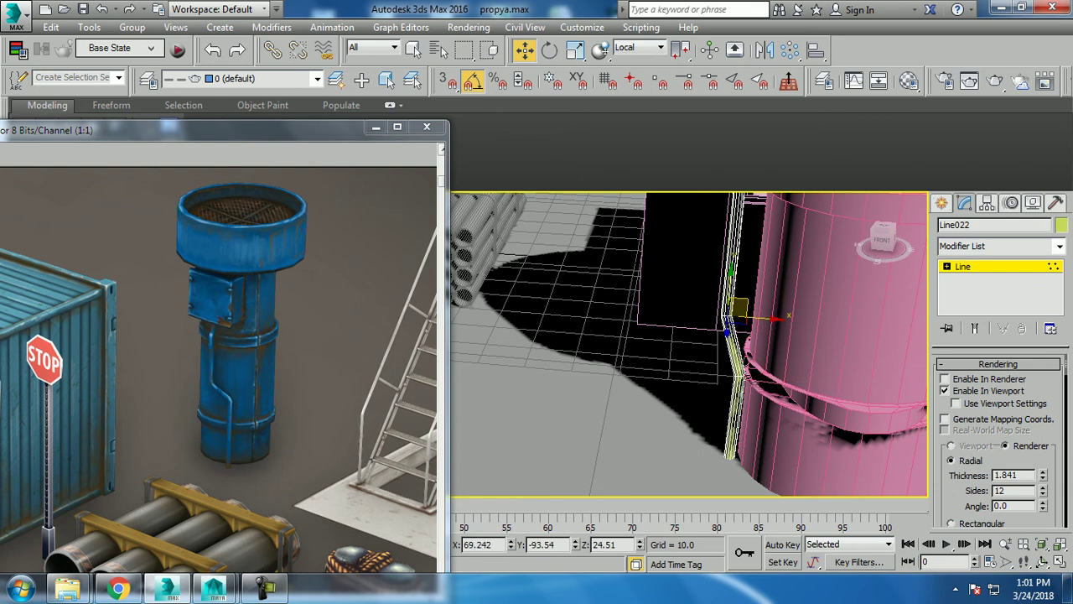
{"action": "middle_click_drag", "start_coordinate": [726, 323], "coordinate": [726, 334]}
{"action": "scroll", "coordinate": [726, 336], "scroll_direction": "down", "scroll_amount": 3}
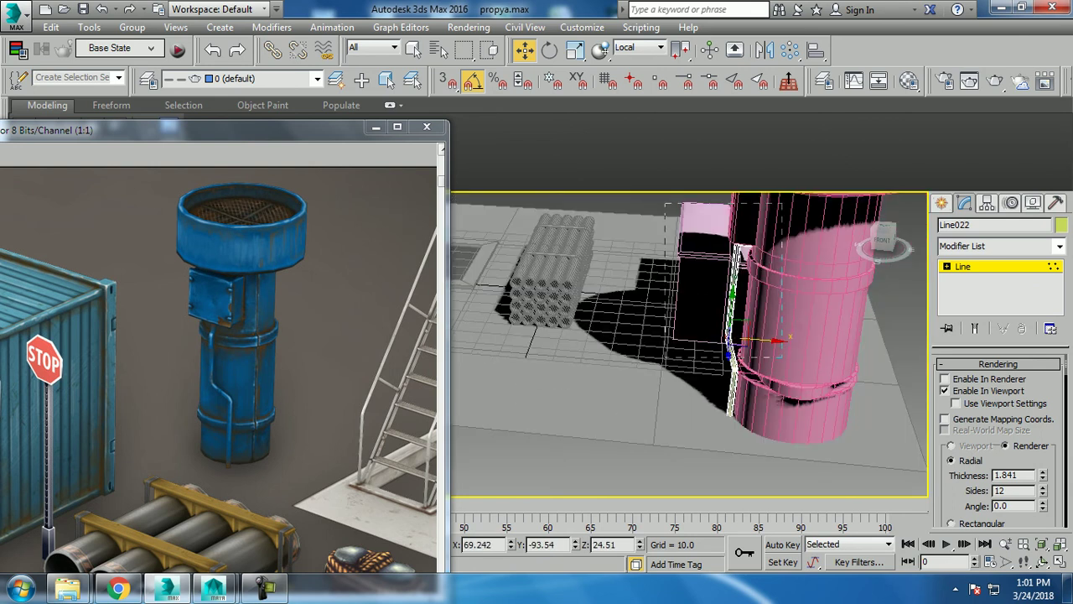
{"action": "left_click", "coordinate": [741, 250]}
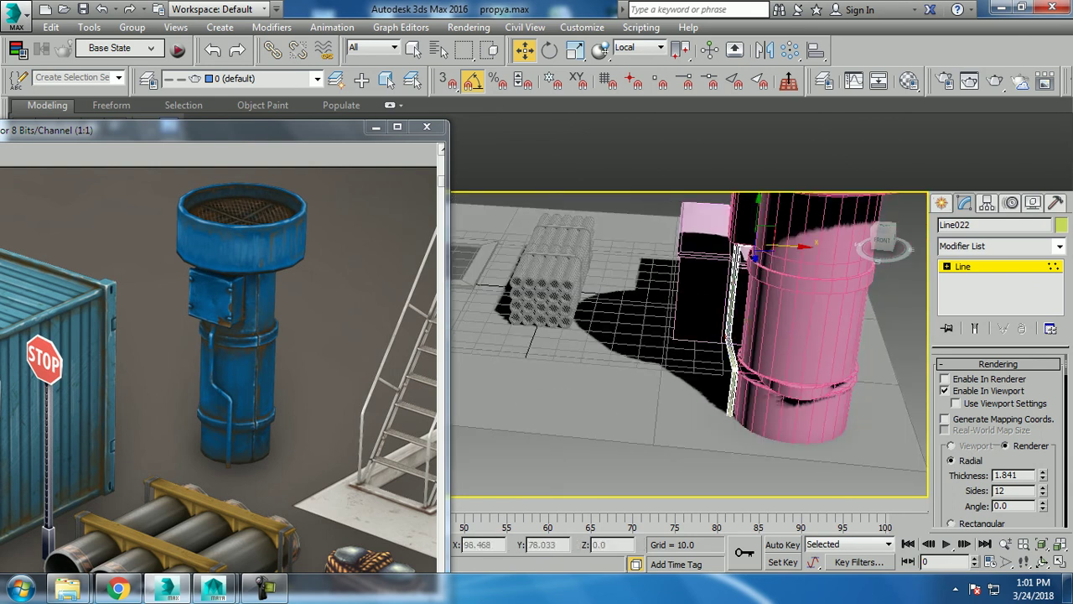
{"action": "mouse_move", "coordinate": [741, 250]}
{"action": "middle_mouse_down", "text": "alt"}
{"action": "mouse_move", "coordinate": [759, 261]}
{"action": "mouse_move", "coordinate": [741, 275]}
{"action": "middle_mouse_up", "text": "alt"}
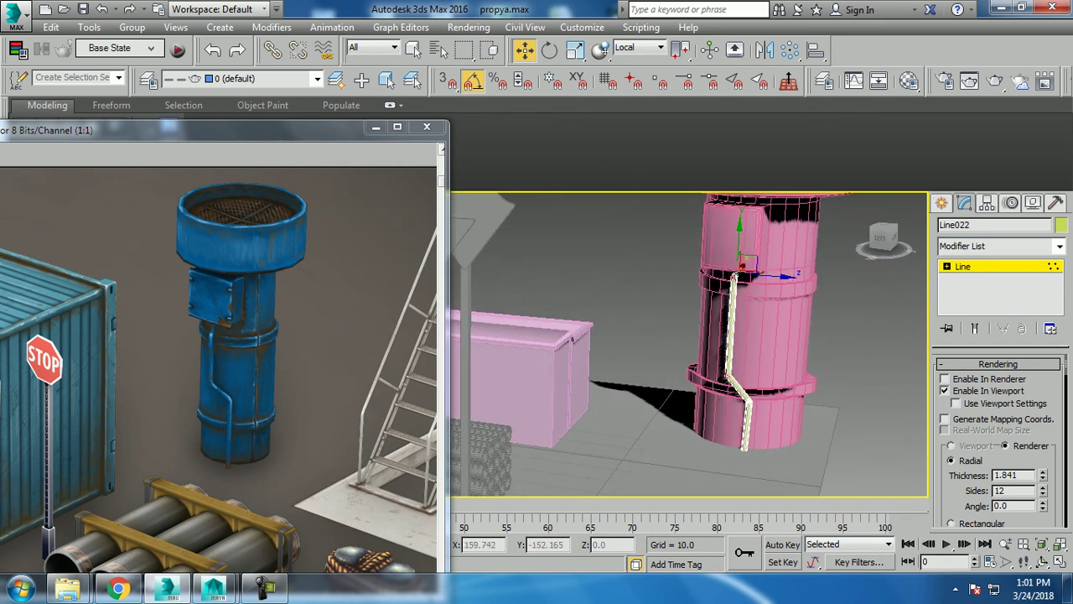
Step: Lower the pipe's rendering thickness from 1.841 to 1.362 and exit vertex editing
{"action": "left_click_drag", "start_coordinate": [1042, 474], "coordinate": [1042, 494]}
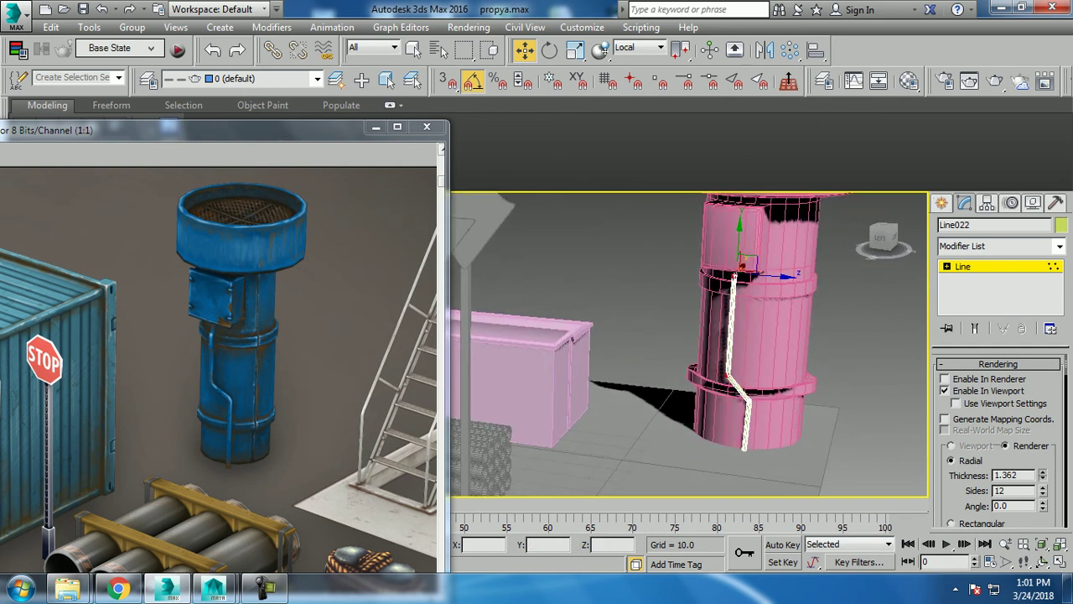
{"action": "key", "text": "1"}
{"action": "scroll", "coordinate": [597, 380], "scroll_direction": "down", "scroll_amount": 5}
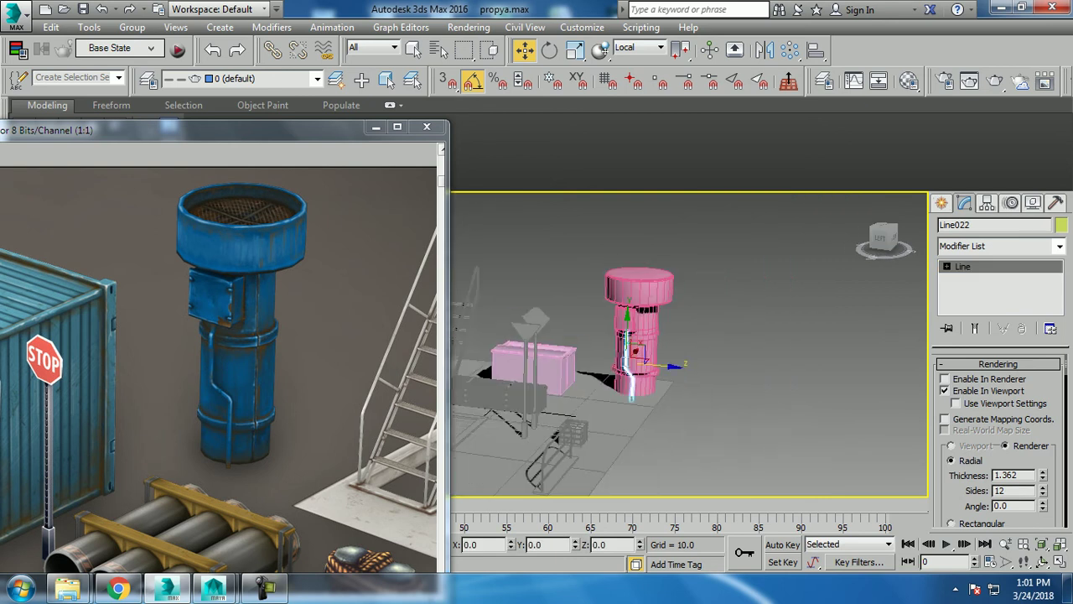
{"action": "middle_click_drag", "start_coordinate": [597, 380], "coordinate": [646, 377], "text": "alt"}
{"action": "scroll", "coordinate": [702, 335], "scroll_direction": "up", "scroll_amount": 2}
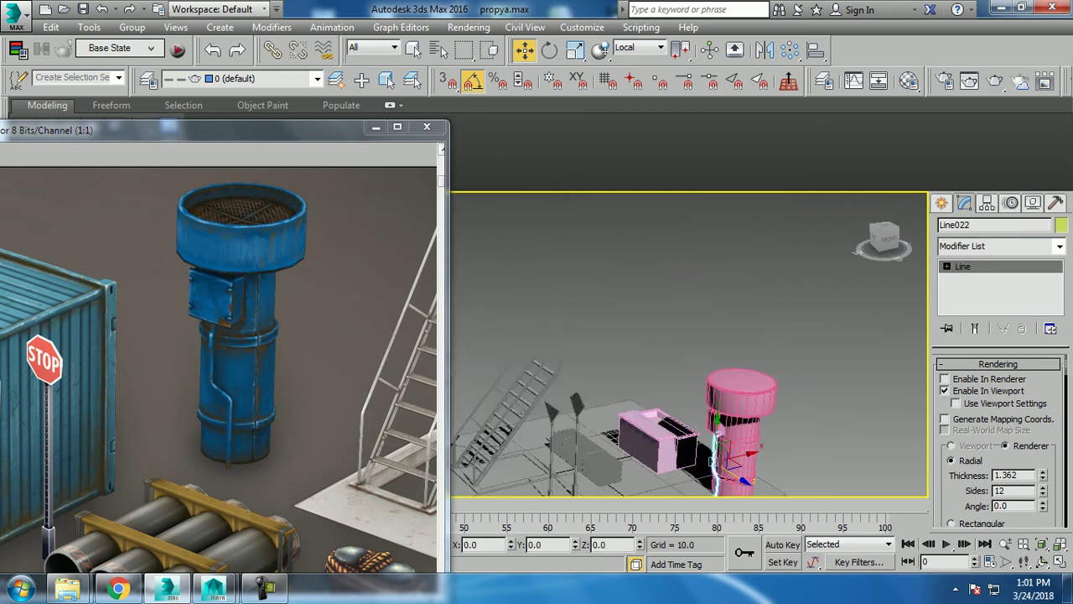
{"action": "scroll", "coordinate": [702, 335], "scroll_direction": "up", "scroll_amount": 2}
Step: Inset the pink cylinder's top face by about 1.422 to form a thin rim
{"action": "scroll", "coordinate": [702, 335], "scroll_direction": "up", "scroll_amount": 2}
{"action": "left_click", "coordinate": [620, 352]}
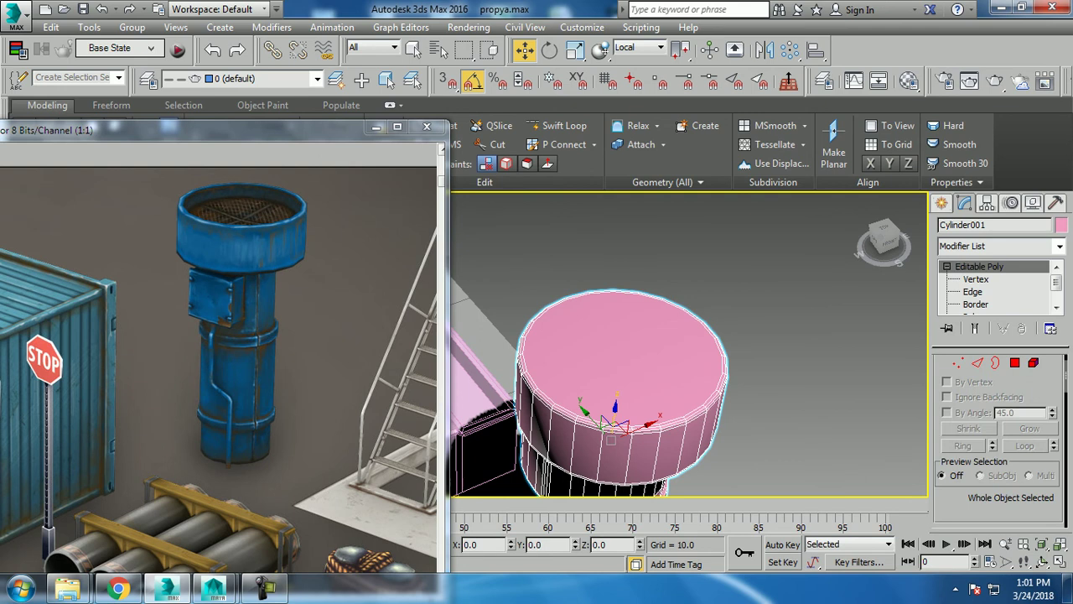
{"action": "key", "text": "4"}
{"action": "left_click", "coordinate": [620, 361]}
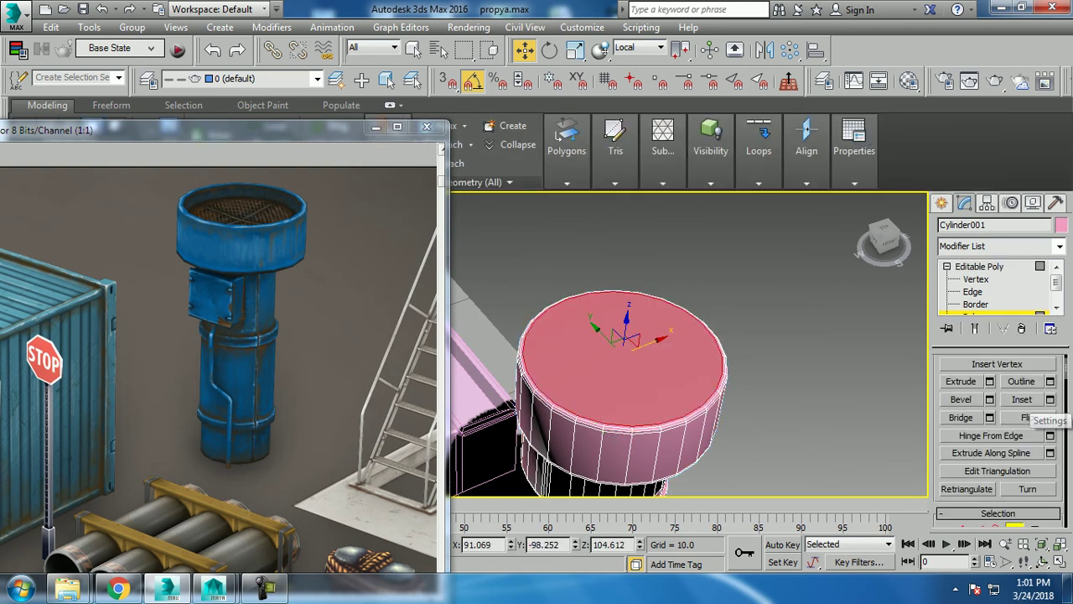
{"action": "left_click", "coordinate": [1050, 399]}
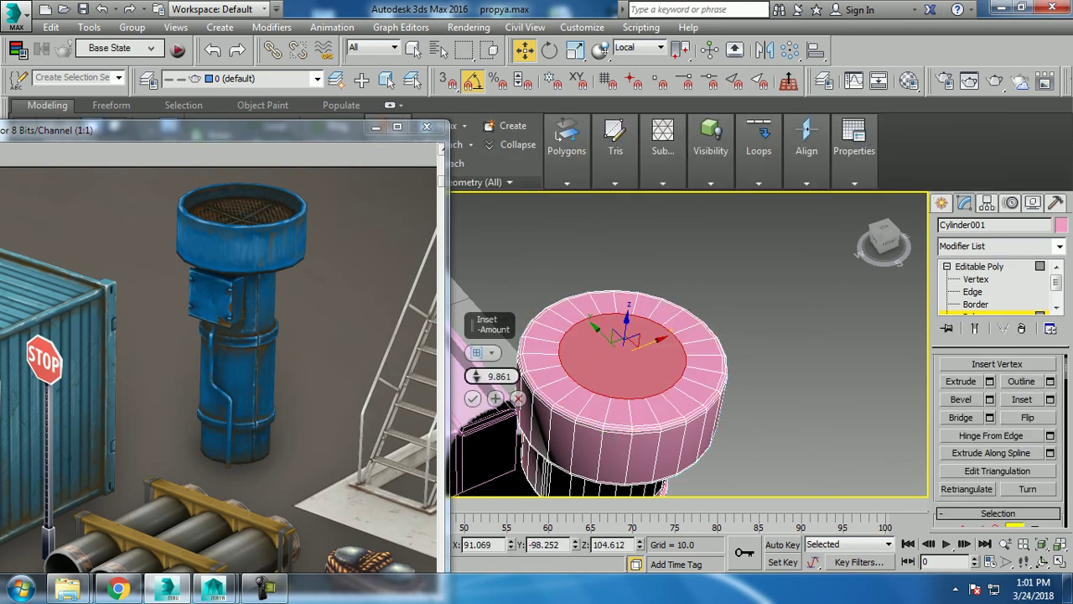
{"action": "left_click_drag", "start_coordinate": [476, 376], "coordinate": [476, 394]}
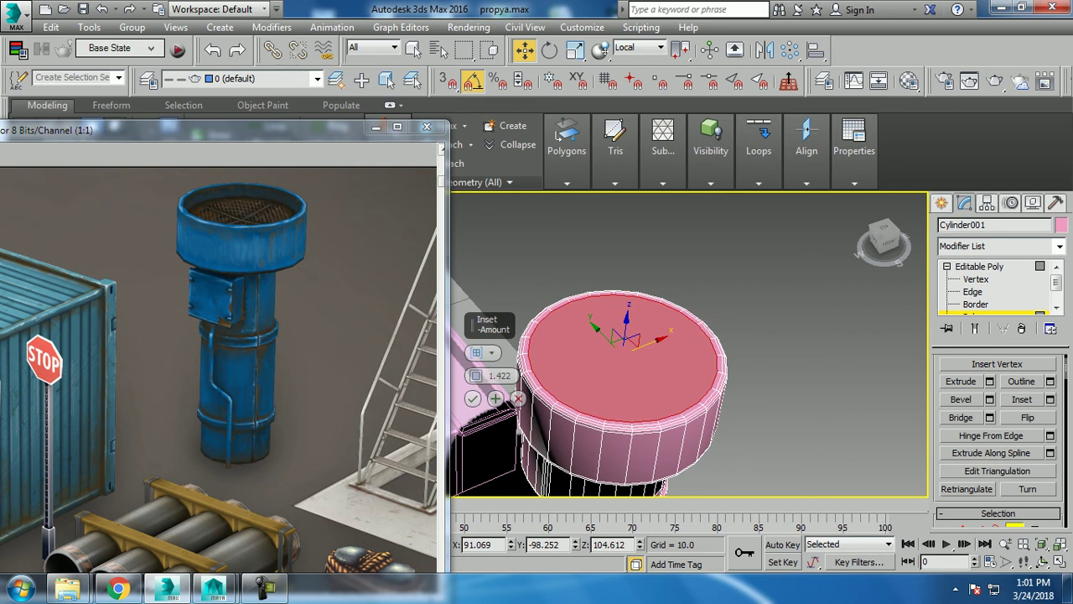
{"action": "left_click", "coordinate": [473, 398]}
Step: Extrude the inner top face by about -8.566 to recess the centre
{"action": "left_click", "coordinate": [989, 381]}
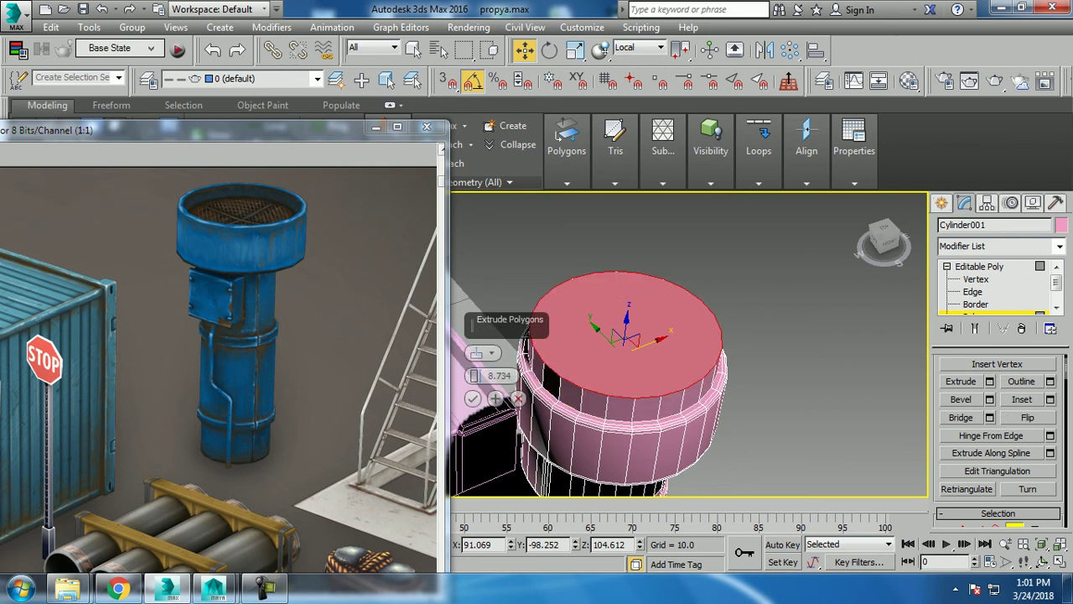
{"action": "left_click_drag", "start_coordinate": [477, 376], "coordinate": [476, 394]}
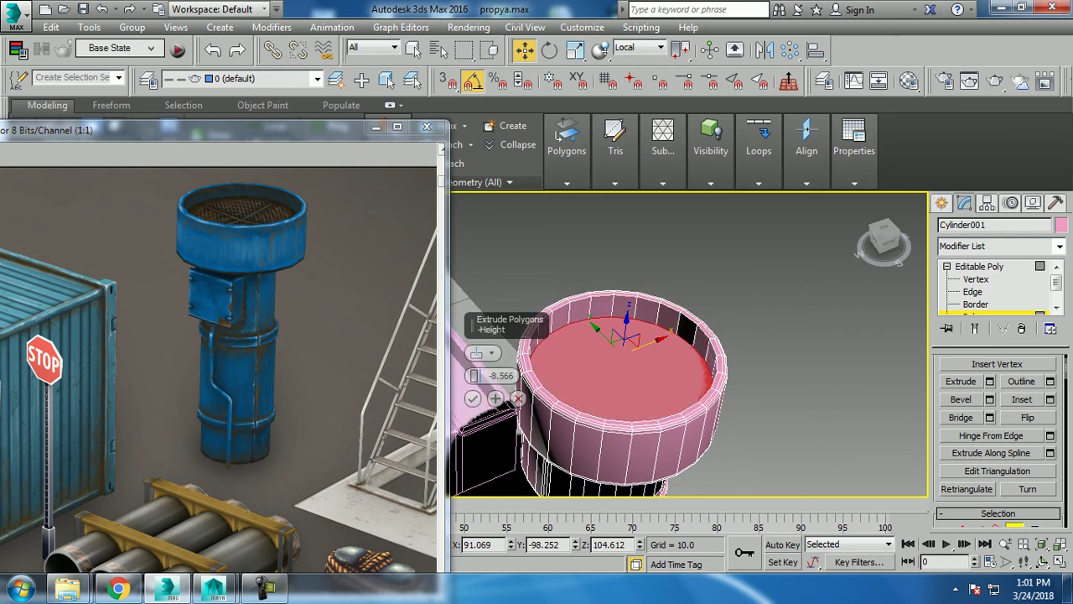
{"action": "left_click", "coordinate": [473, 398]}
{"action": "key", "text": "ctrl+d"}
{"action": "middle_click_drag", "start_coordinate": [620, 386], "coordinate": [621, 355], "text": "alt"}
{"action": "key", "text": "4"}
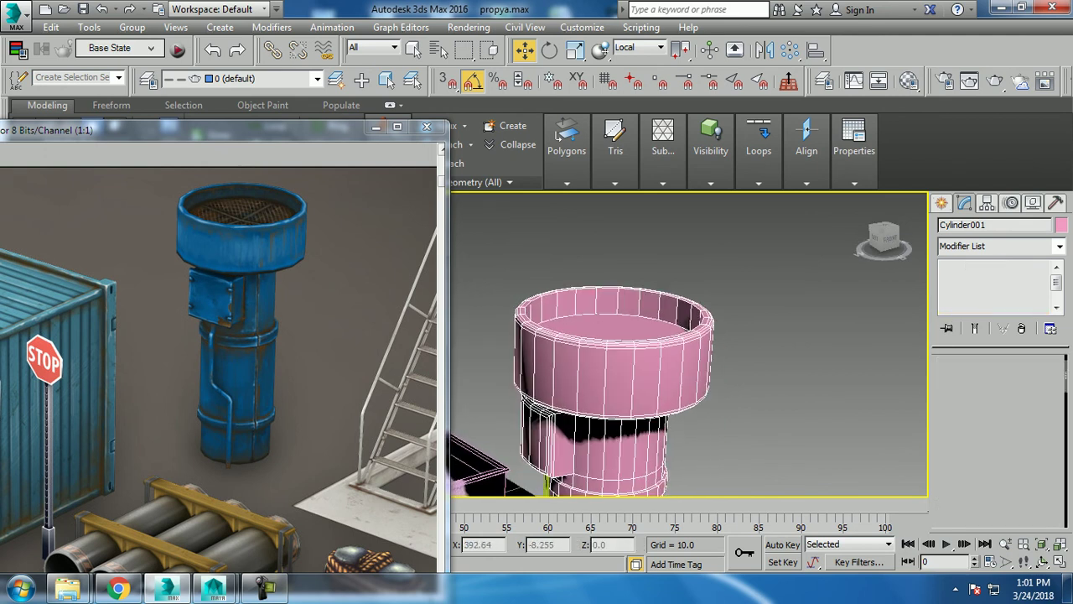
{"action": "scroll", "coordinate": [855, 323], "scroll_direction": "down", "scroll_amount": 5}
Step: Select all objects and assign them a uniform grey object colour
{"action": "scroll", "coordinate": [855, 323], "scroll_direction": "down", "scroll_amount": 2}
{"action": "key", "text": "ctrl+a"}
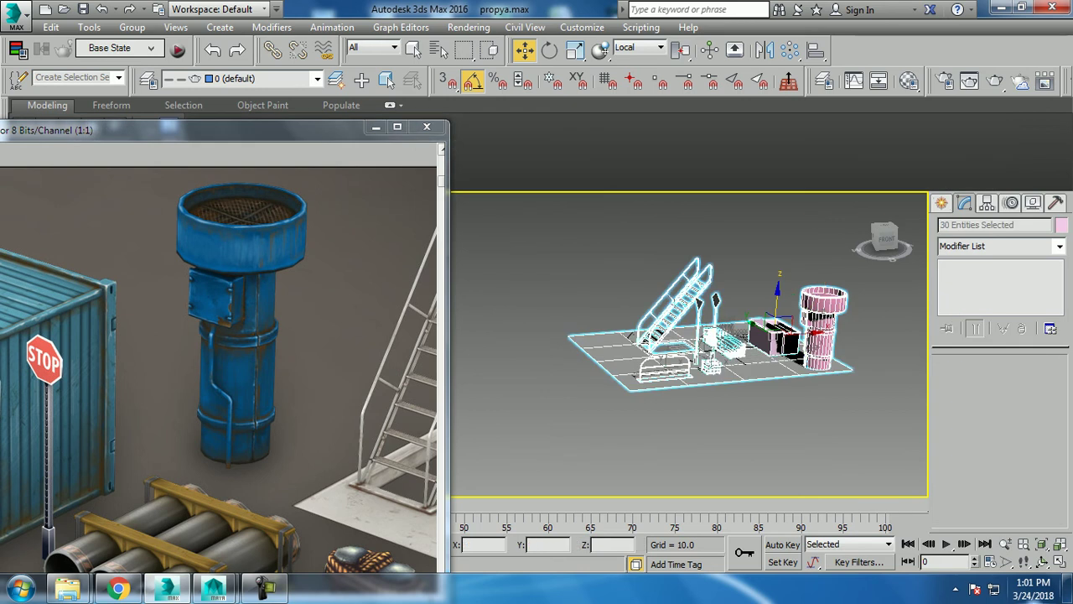
{"action": "left_click", "coordinate": [1061, 225]}
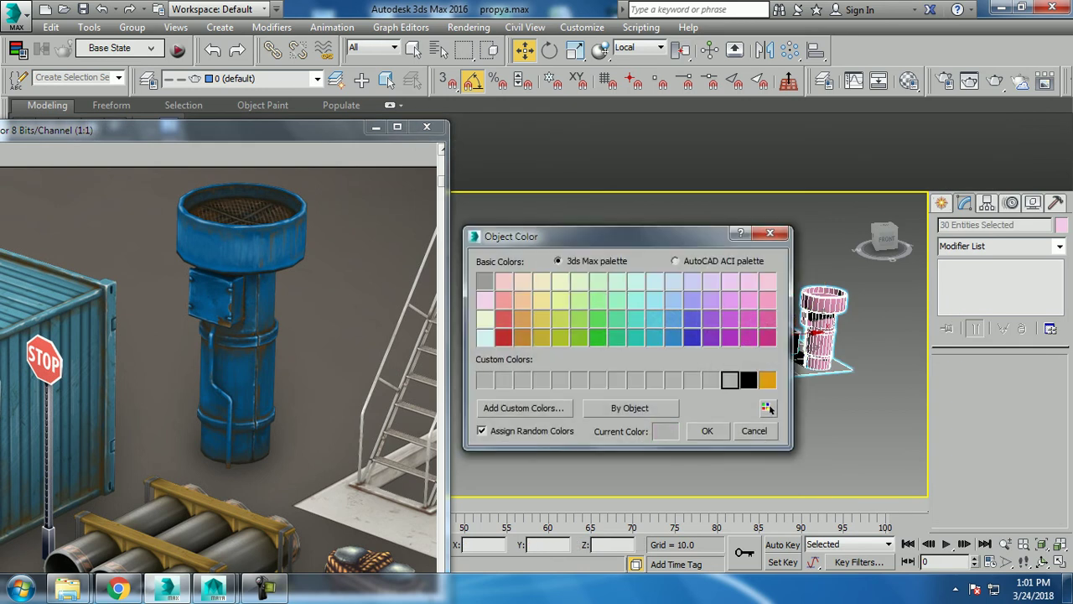
{"action": "left_click", "coordinate": [707, 430]}
{"action": "scroll", "coordinate": [689, 339], "scroll_direction": "up", "scroll_amount": 3}
{"action": "scroll", "coordinate": [689, 340], "scroll_direction": "up", "scroll_amount": 3}
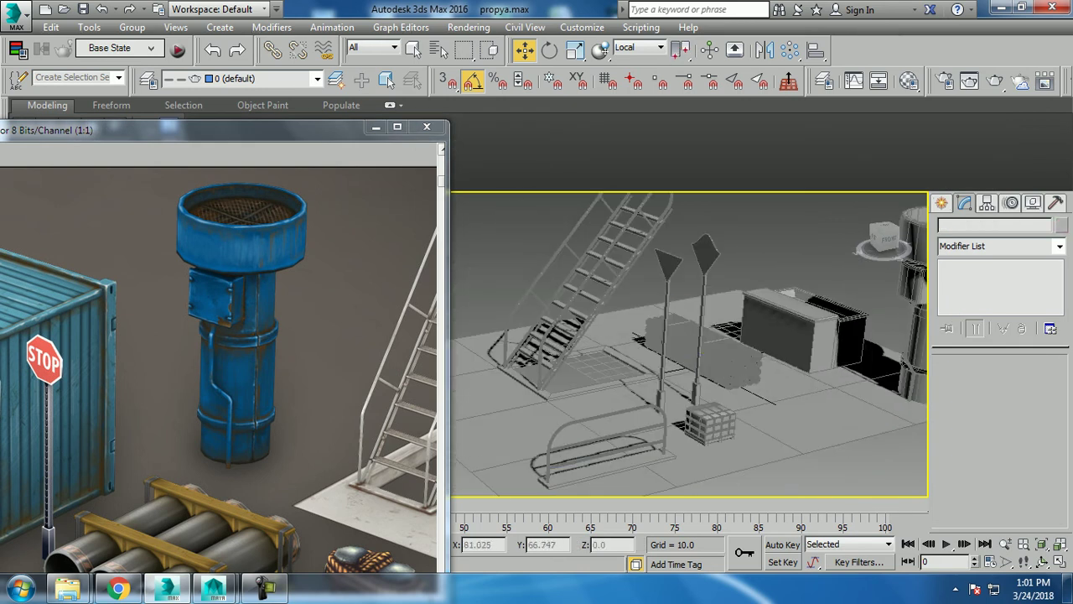
{"action": "scroll", "coordinate": [689, 339], "scroll_direction": "down", "scroll_amount": 2}
Step: Select the top-right pipe Circle020 and switch the Create panel to Standard Primitives
{"action": "middle_click_drag", "start_coordinate": [690, 339], "coordinate": [637, 352], "text": "alt"}
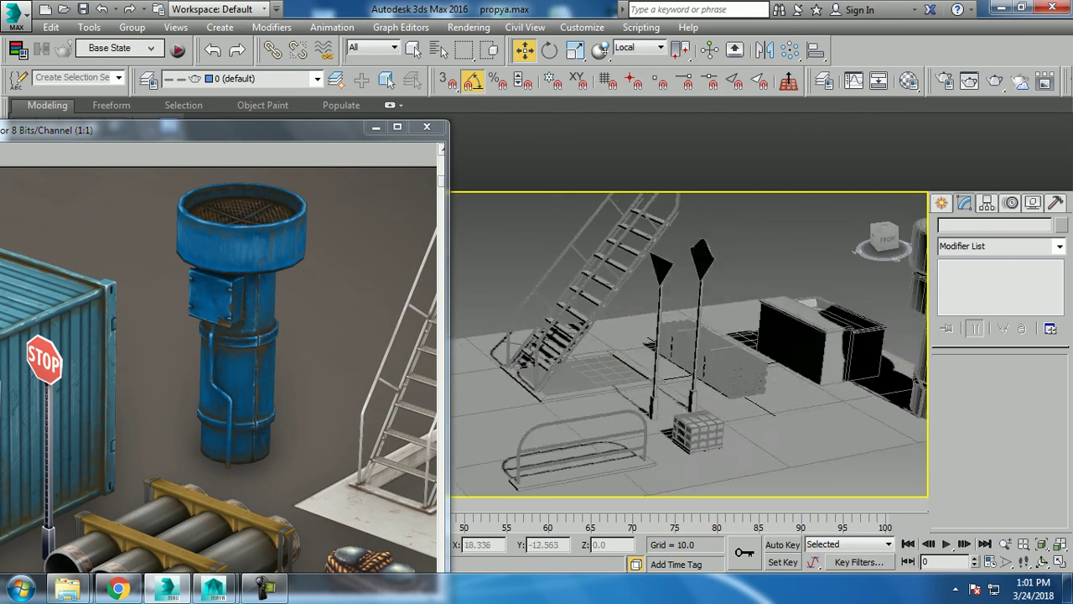
{"action": "scroll", "coordinate": [637, 352], "scroll_direction": "up", "scroll_amount": 5}
{"action": "left_click", "coordinate": [737, 318]}
{"action": "scroll", "coordinate": [738, 318], "scroll_direction": "up", "scroll_amount": 3}
{"action": "mouse_move", "coordinate": [738, 319]}
{"action": "middle_mouse_down", "text": "alt"}
{"action": "mouse_move", "coordinate": [779, 327]}
{"action": "mouse_move", "coordinate": [687, 318]}
{"action": "middle_mouse_up", "text": "alt"}
{"action": "scroll", "coordinate": [779, 327], "scroll_direction": "down", "scroll_amount": 3}
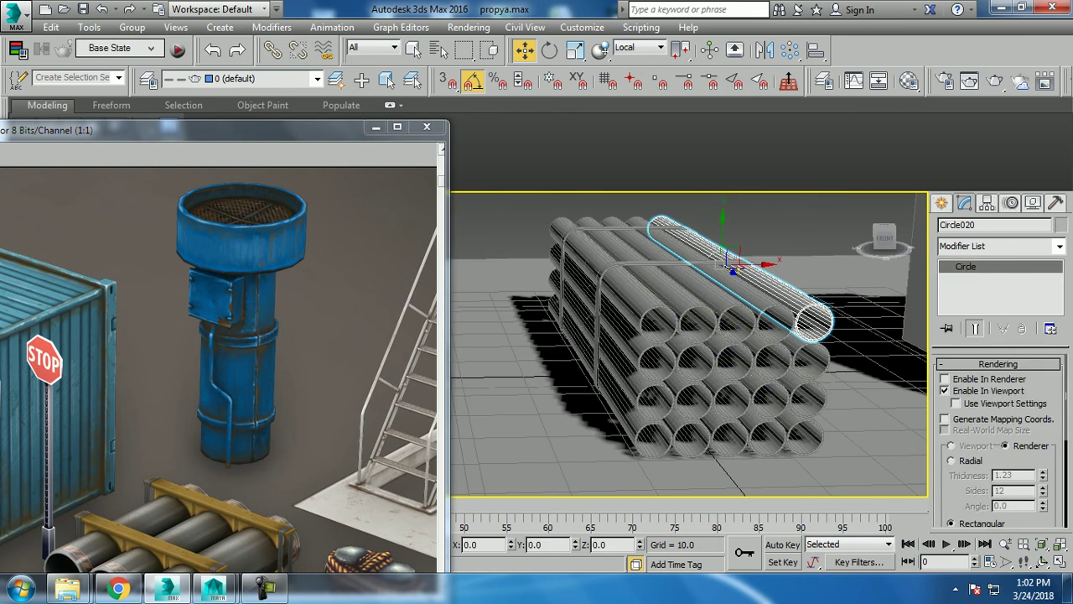
{"action": "left_click", "coordinate": [941, 203]}
{"action": "left_click", "coordinate": [965, 227]}
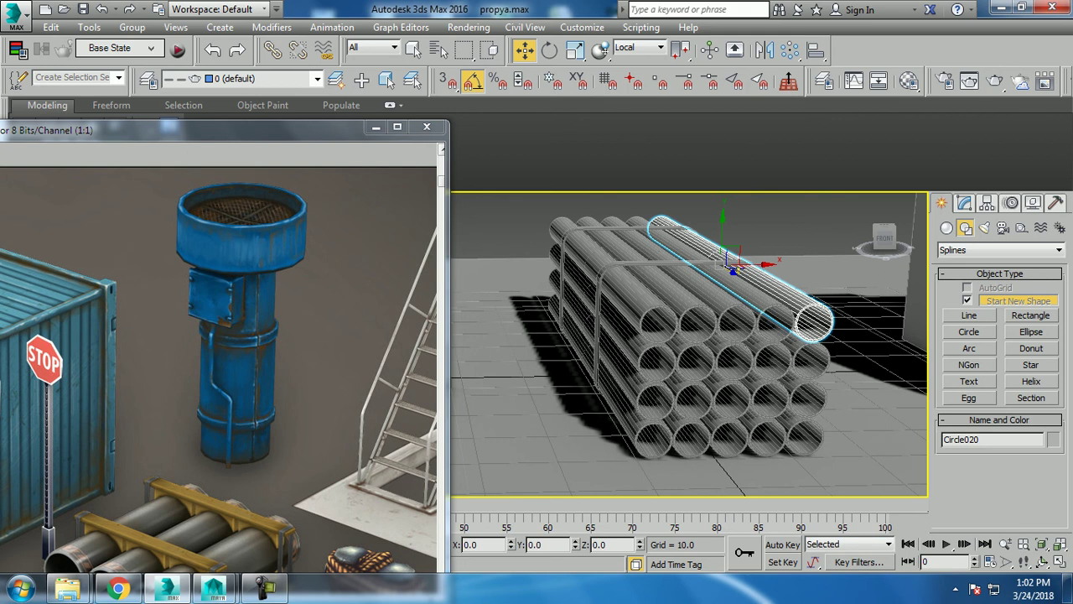
{"action": "left_click", "coordinate": [947, 227]}
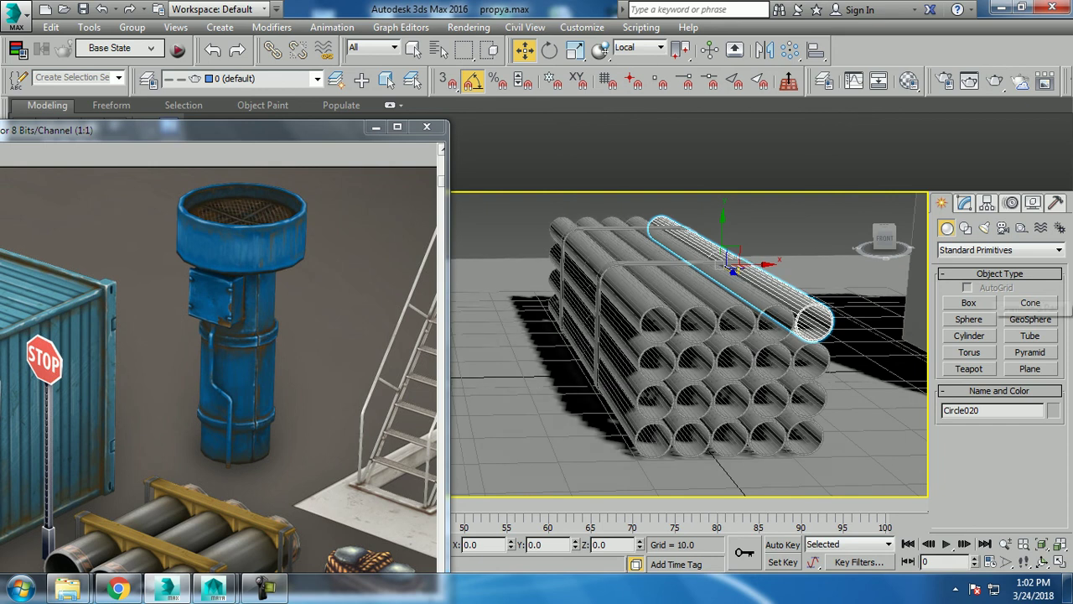
Step: Abandon a trial tube and frame the top pipe in a maximized Front view
{"action": "left_click", "coordinate": [1030, 336]}
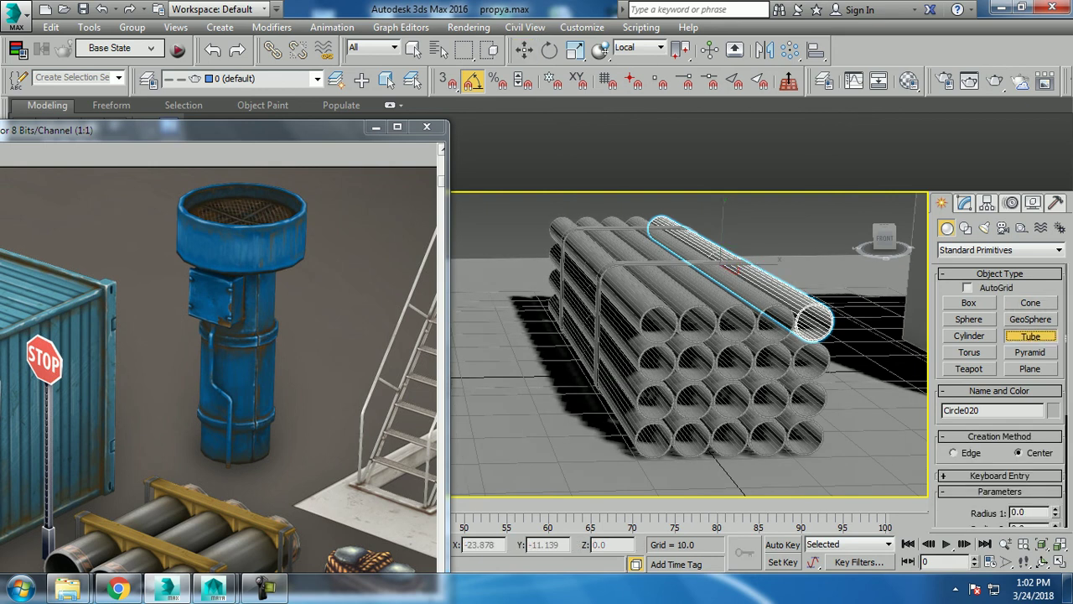
{"action": "left_click_drag", "start_coordinate": [506, 396], "coordinate": [550, 397]}
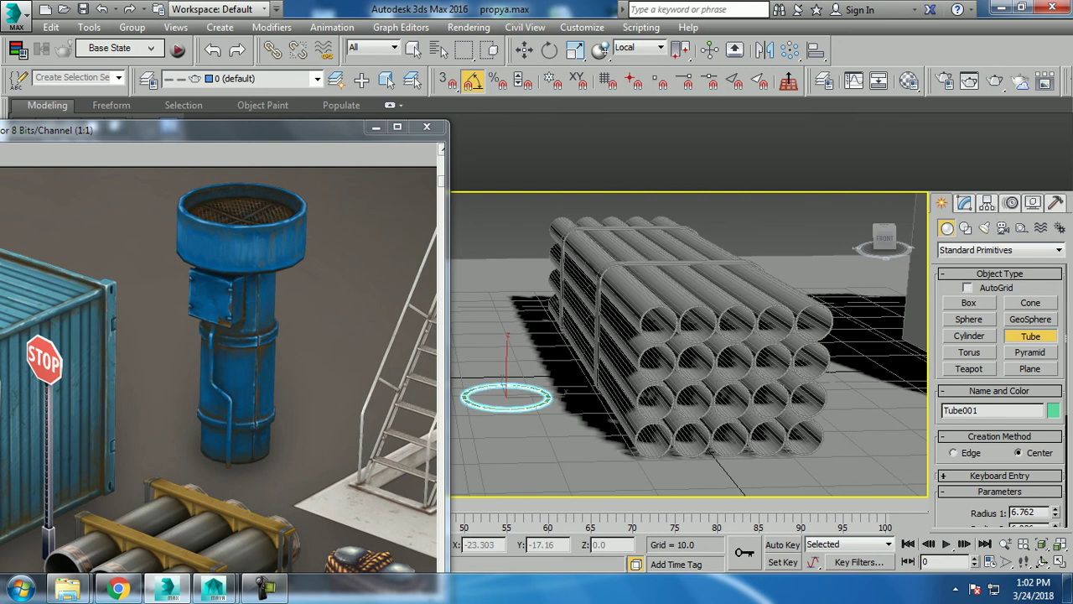
{"action": "key", "text": "w"}
{"action": "left_click", "coordinate": [738, 272]}
{"action": "key", "text": "alt+w"}
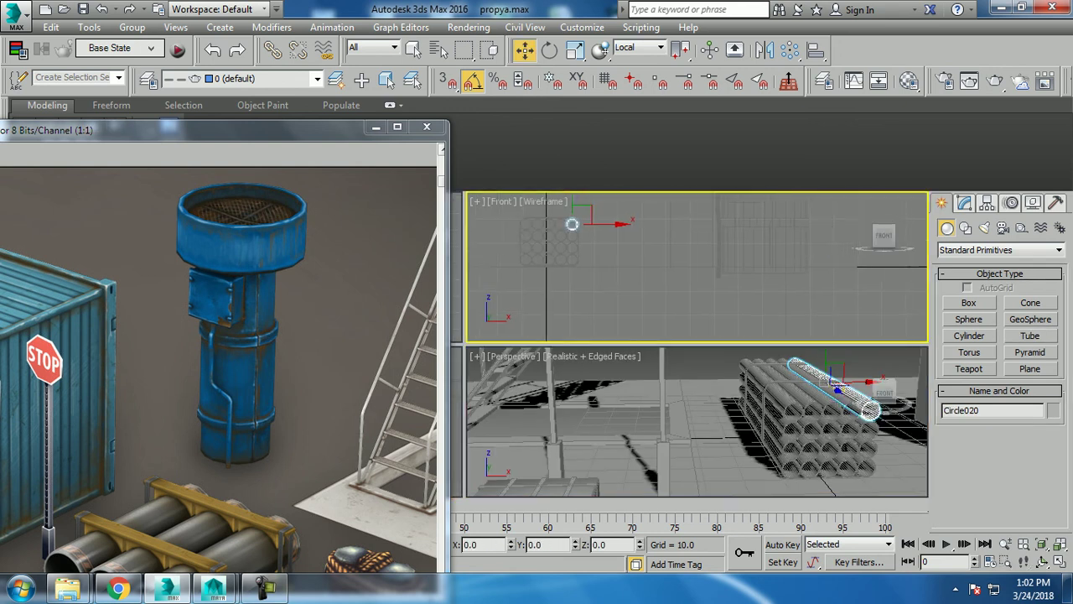
{"action": "key", "text": "alt+w"}
{"action": "key", "text": "z"}
{"action": "scroll", "coordinate": [622, 325], "scroll_direction": "down", "scroll_amount": 4}
{"action": "middle_click_drag", "start_coordinate": [622, 325], "coordinate": [911, 321]}
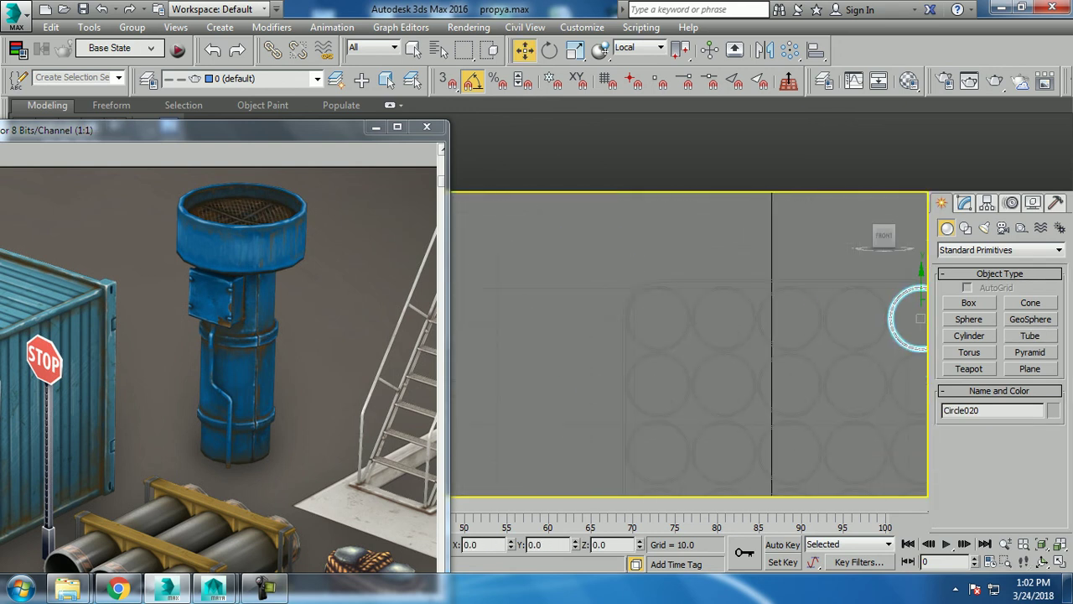
Step: Draw a new tube just left of the pipe stack, redoing an unfinished first attempt
{"action": "left_click", "coordinate": [1030, 335]}
{"action": "left_click_drag", "start_coordinate": [541, 322], "coordinate": [577, 323]}
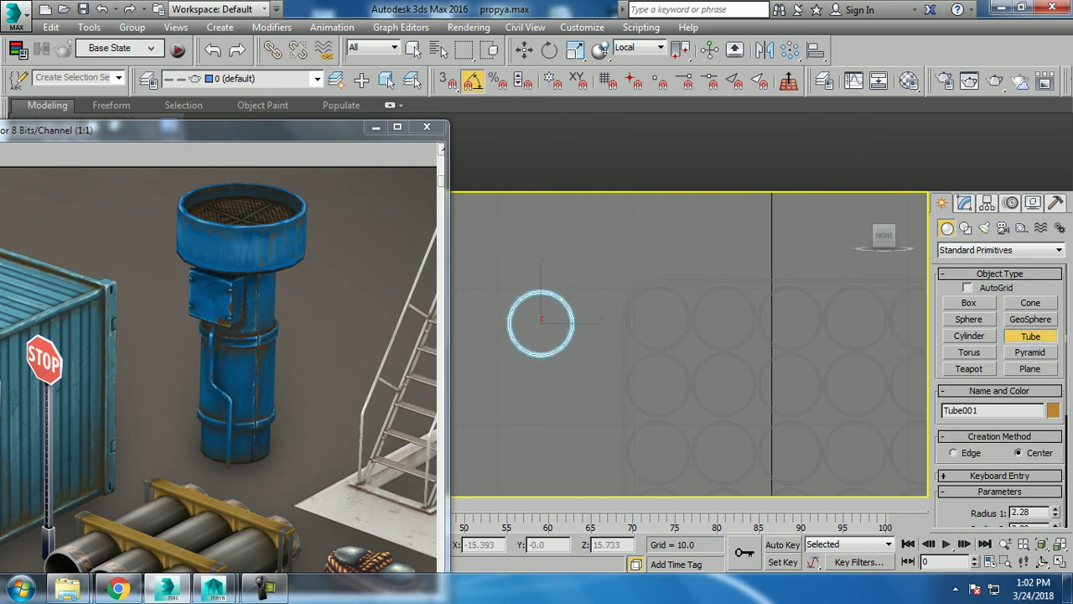
{"action": "key", "text": "ctrl+z"}
{"action": "key", "text": "alt+w"}
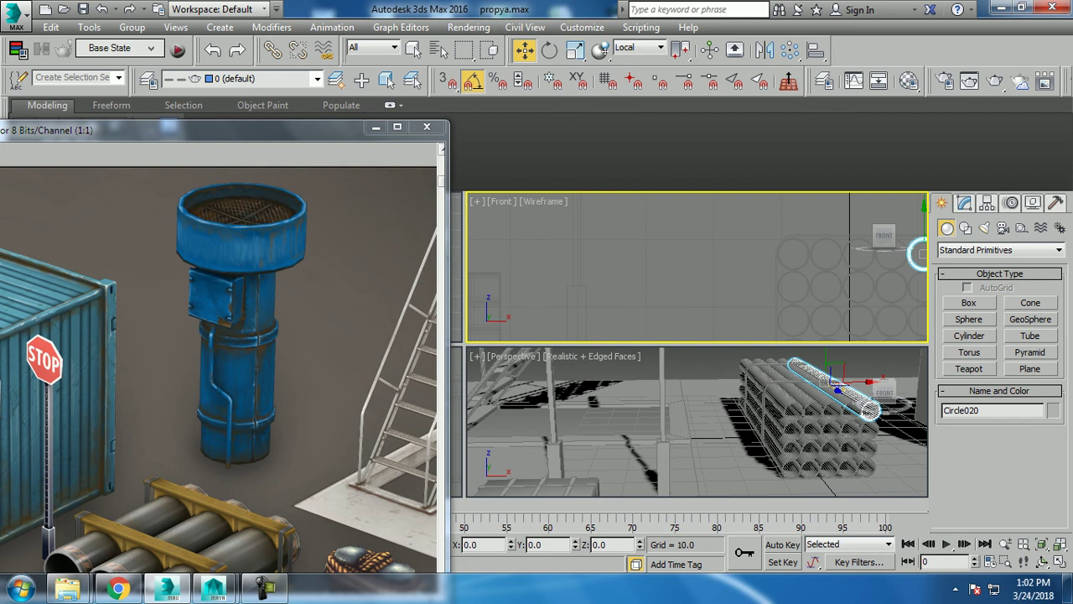
{"action": "left_click", "coordinate": [1030, 335]}
{"action": "left_click_drag", "start_coordinate": [683, 250], "coordinate": [700, 249]}
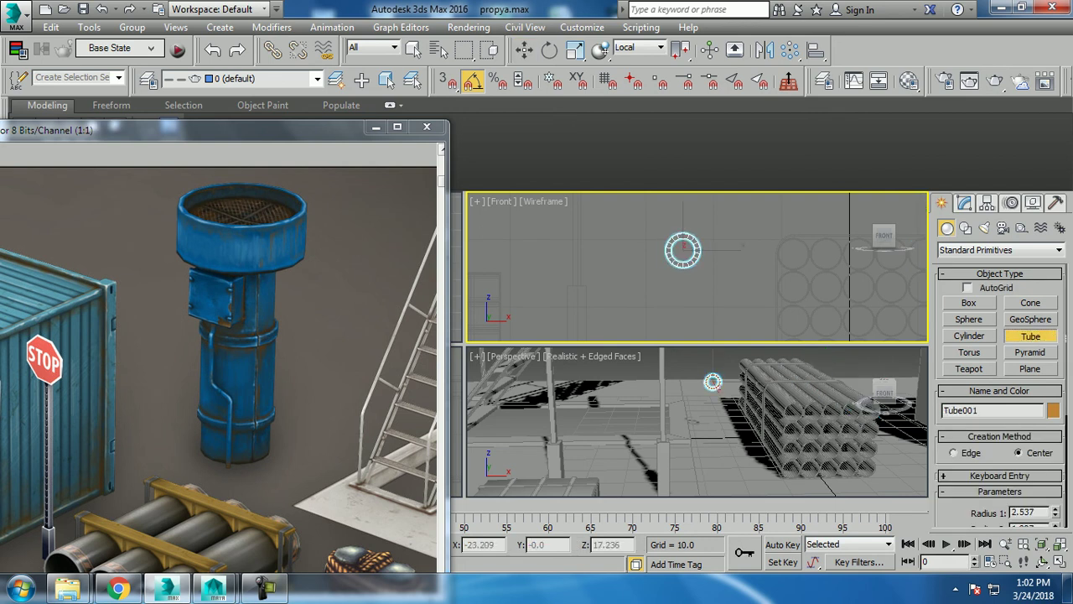
{"action": "left_click", "coordinate": [700, 248]}
Step: Make the new tube slightly thinner, deselect it, and orbit out to the whole stack
{"action": "key", "text": "w"}
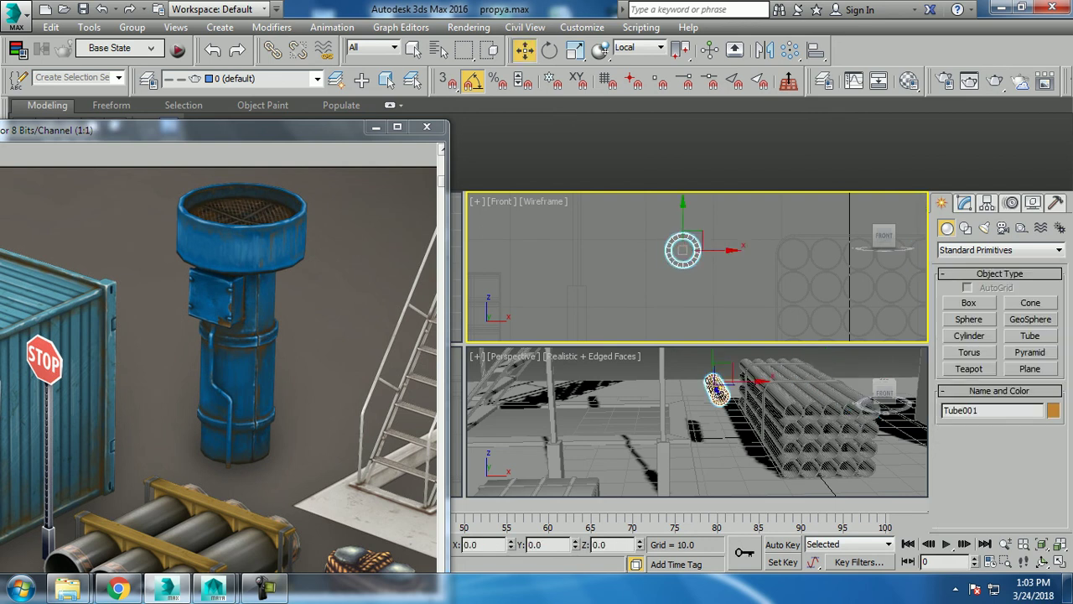
{"action": "key", "text": "alt+w"}
{"action": "scroll", "coordinate": [713, 383], "scroll_direction": "up", "scroll_amount": 3}
{"action": "middle_click_drag", "start_coordinate": [714, 382], "coordinate": [714, 383], "text": "alt"}
{"action": "scroll", "coordinate": [714, 382], "scroll_direction": "up", "scroll_amount": 2}
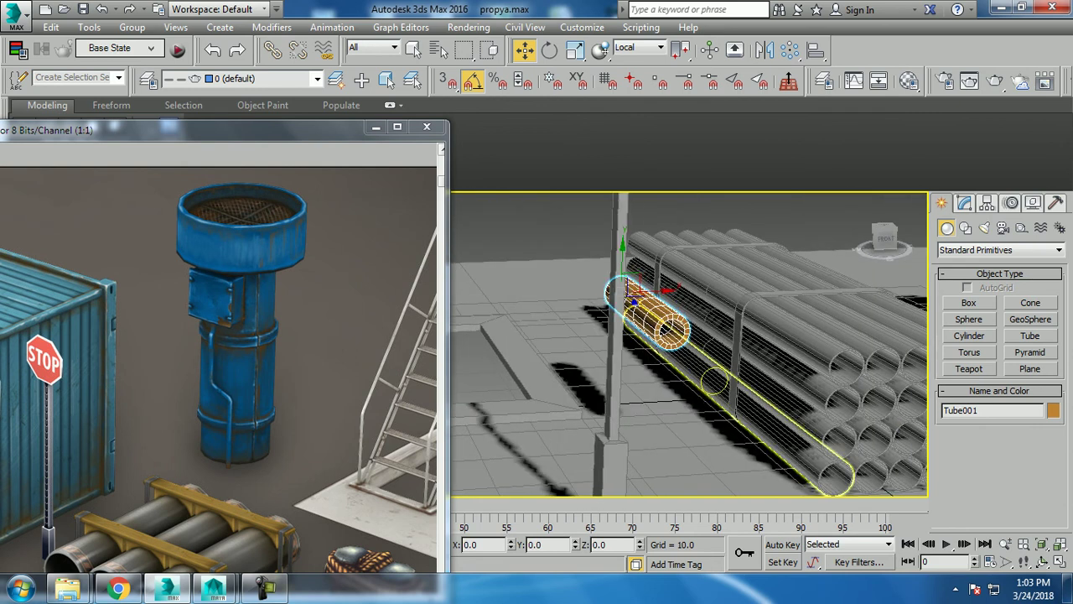
{"action": "left_click", "coordinate": [964, 202]}
{"action": "mouse_move", "coordinate": [1053, 385]}
{"action": "left_mouse_down"}
{"action": "mouse_move", "coordinate": [1054, 403]}
{"action": "mouse_move", "coordinate": [1054, 385]}
{"action": "left_mouse_up"}
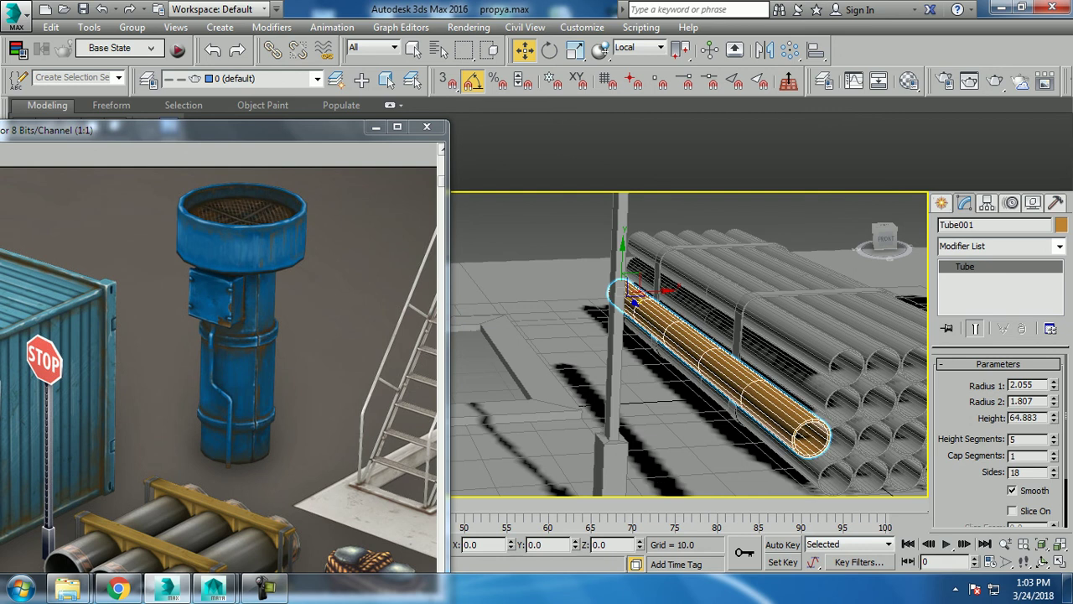
{"action": "left_click", "coordinate": [536, 436]}
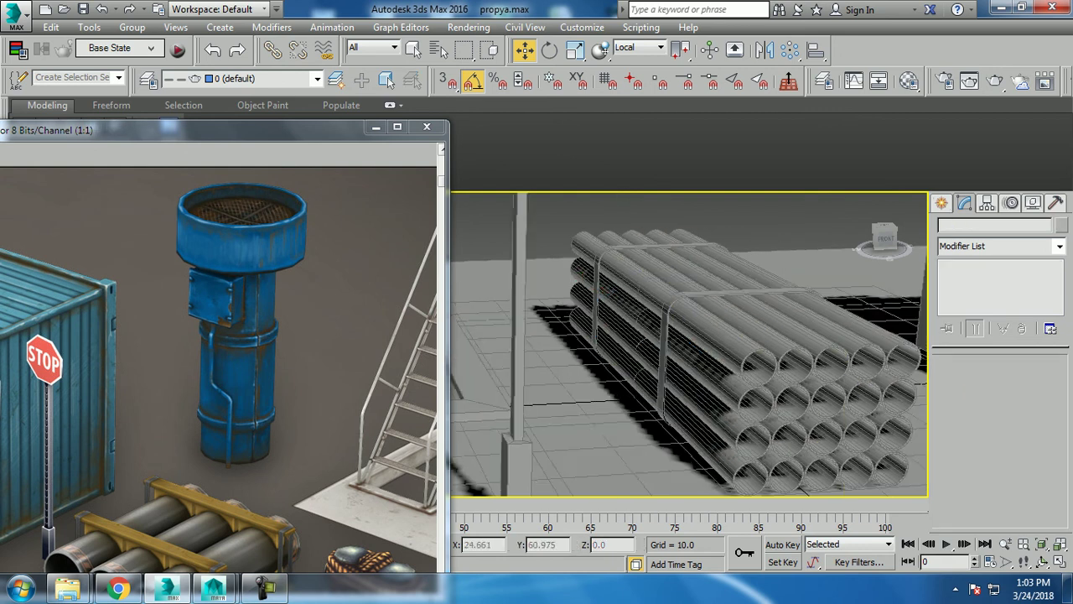
{"action": "middle_click_drag", "start_coordinate": [687, 344], "coordinate": [737, 335], "text": "alt"}
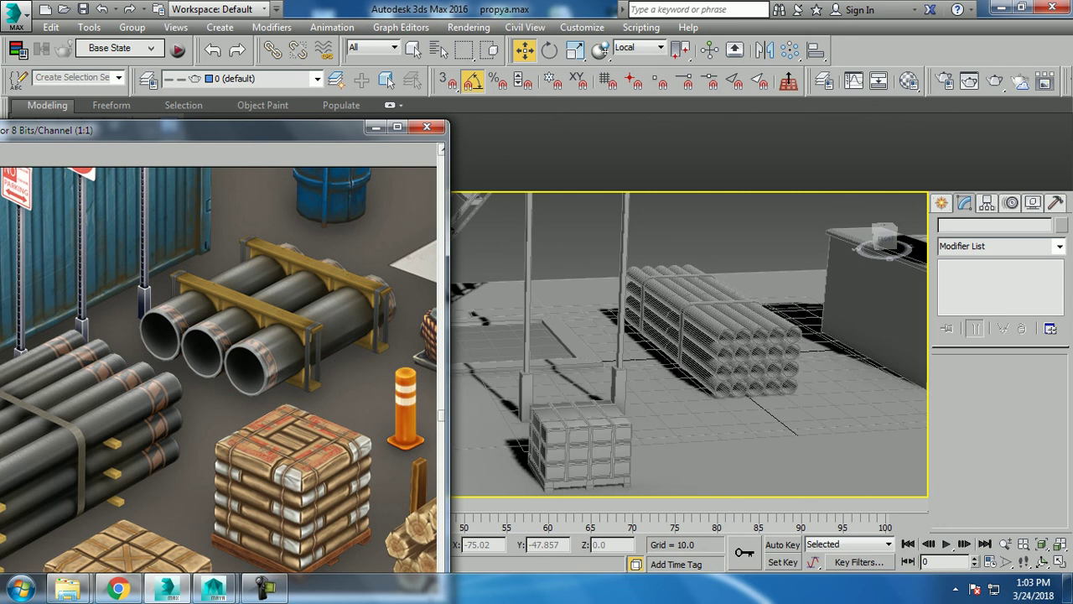
Step: Pan the reference render to the bollard and open the Create panel's primitive list
{"action": "middle_click_drag", "start_coordinate": [293, 377], "coordinate": [142, 335]}
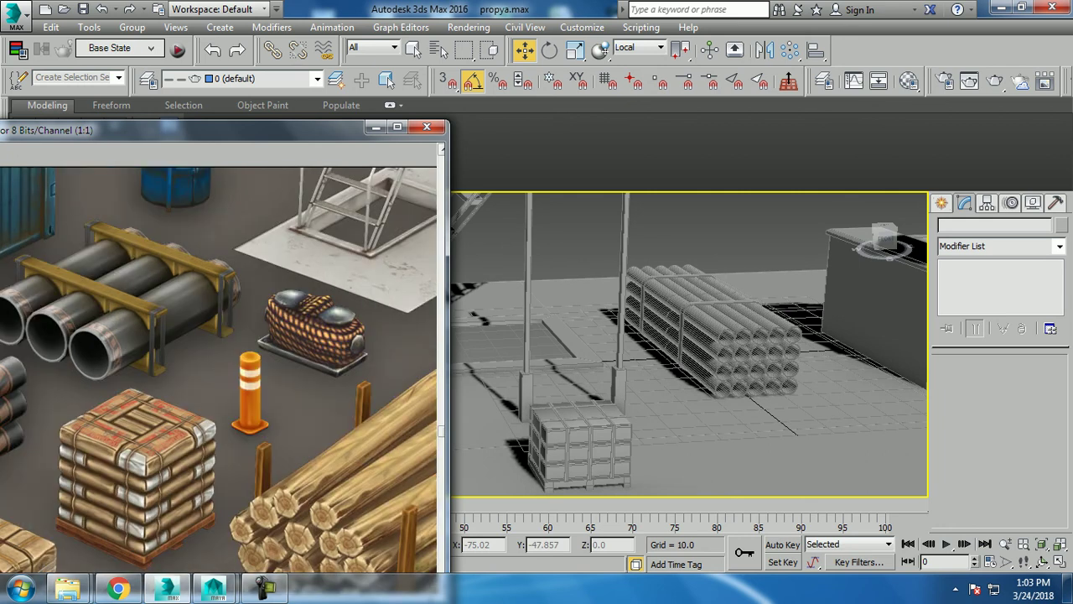
{"action": "middle_click_drag", "start_coordinate": [251, 377], "coordinate": [212, 384]}
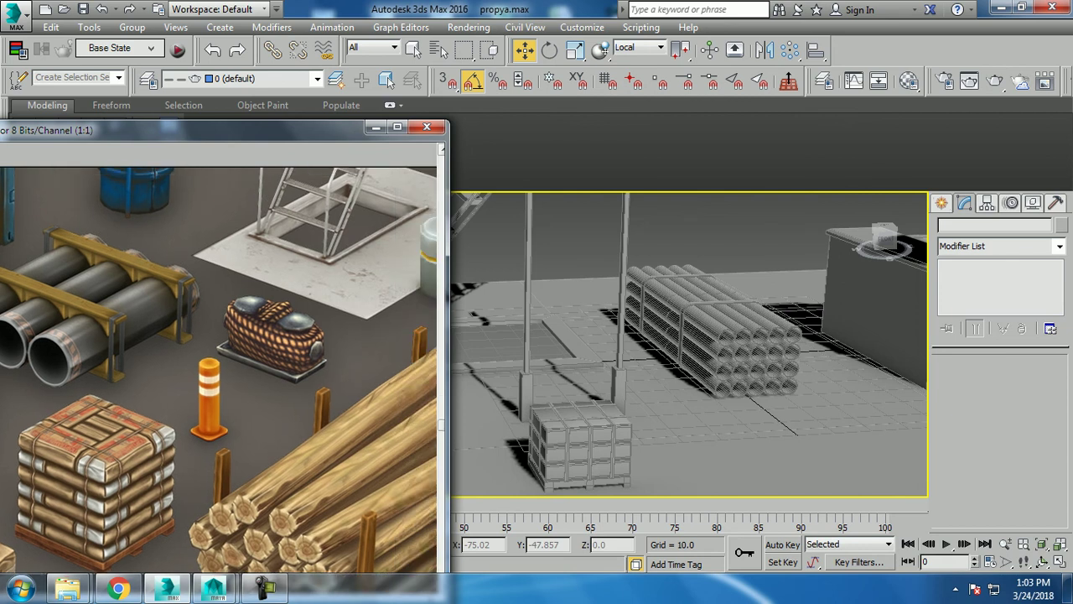
{"action": "mouse_move", "coordinate": [665, 342]}
{"action": "middle_mouse_down"}
{"action": "mouse_move", "coordinate": [665, 285]}
{"action": "mouse_move", "coordinate": [620, 279]}
{"action": "middle_mouse_up"}
{"action": "left_click", "coordinate": [615, 275]}
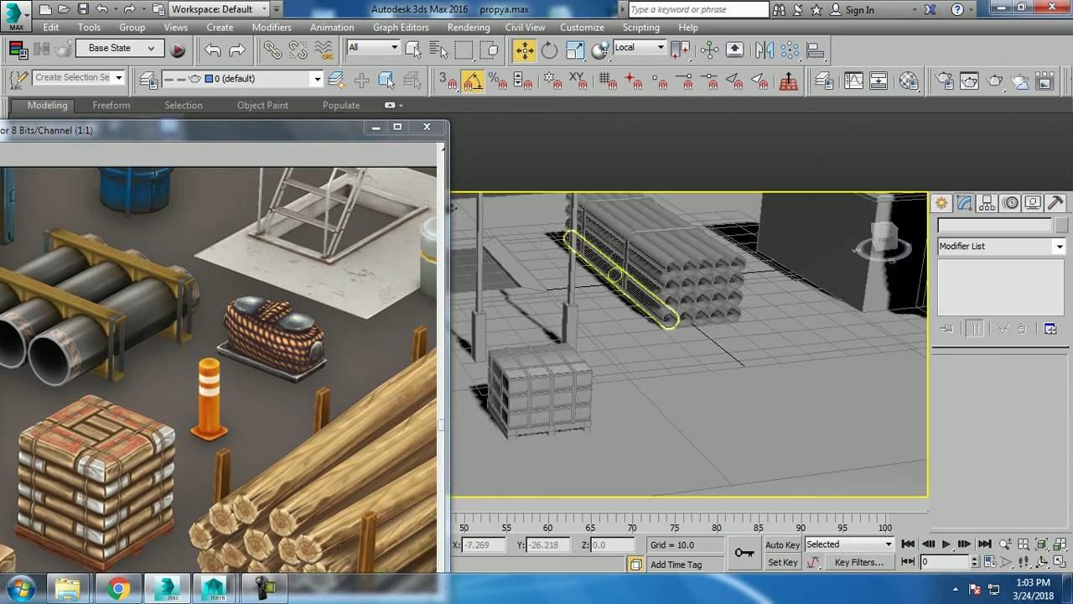
{"action": "left_click", "coordinate": [942, 203]}
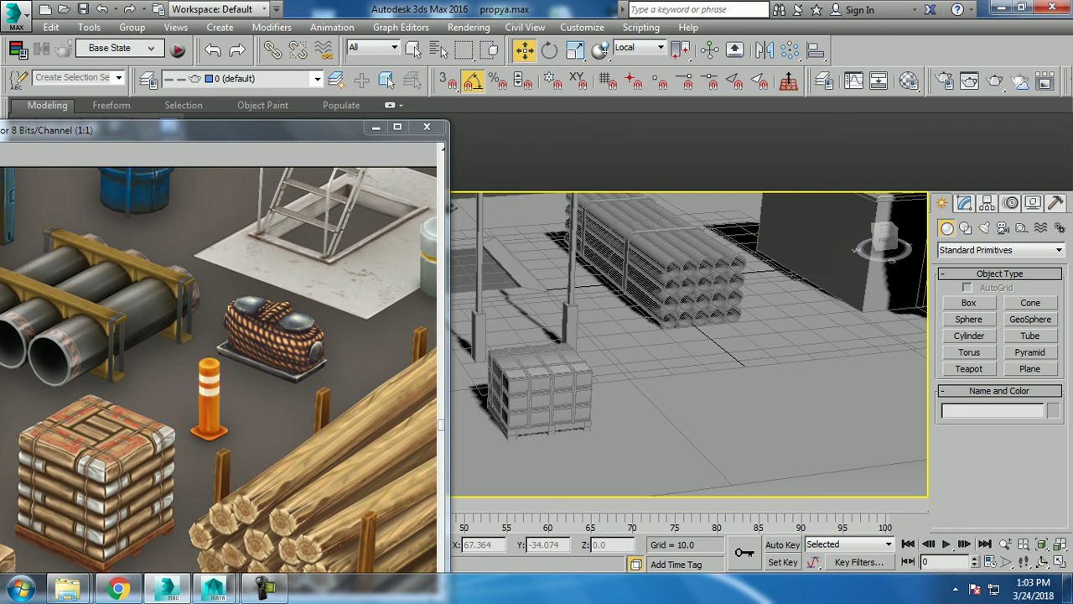
Step: Draw Cylinder002, radius about 4.058, on the ground, replacing an oversized first attempt
{"action": "left_click", "coordinate": [969, 336]}
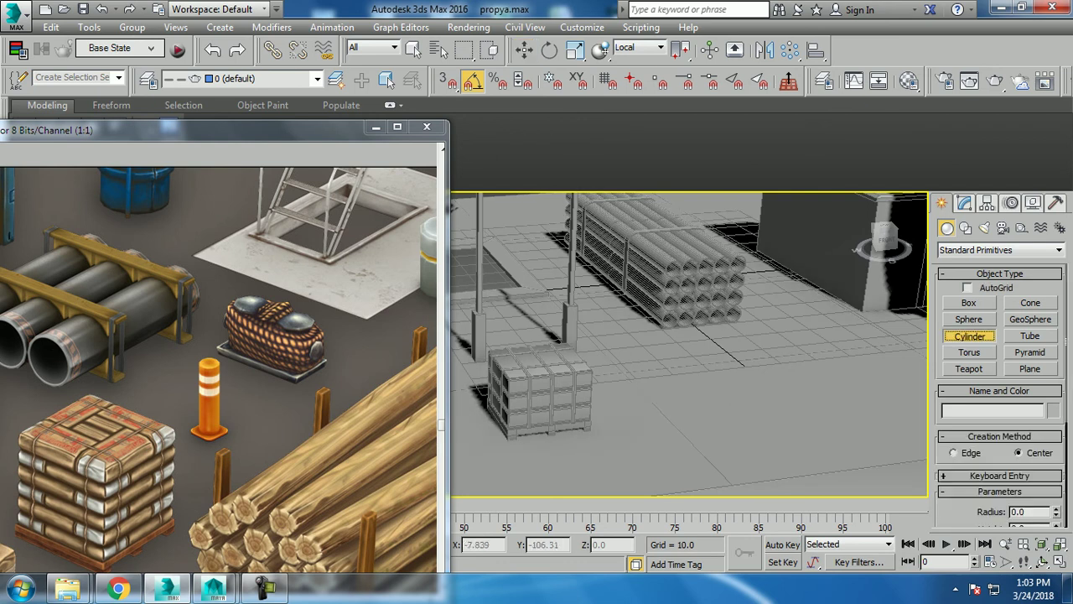
{"action": "left_click_drag", "start_coordinate": [753, 432], "coordinate": [783, 435]}
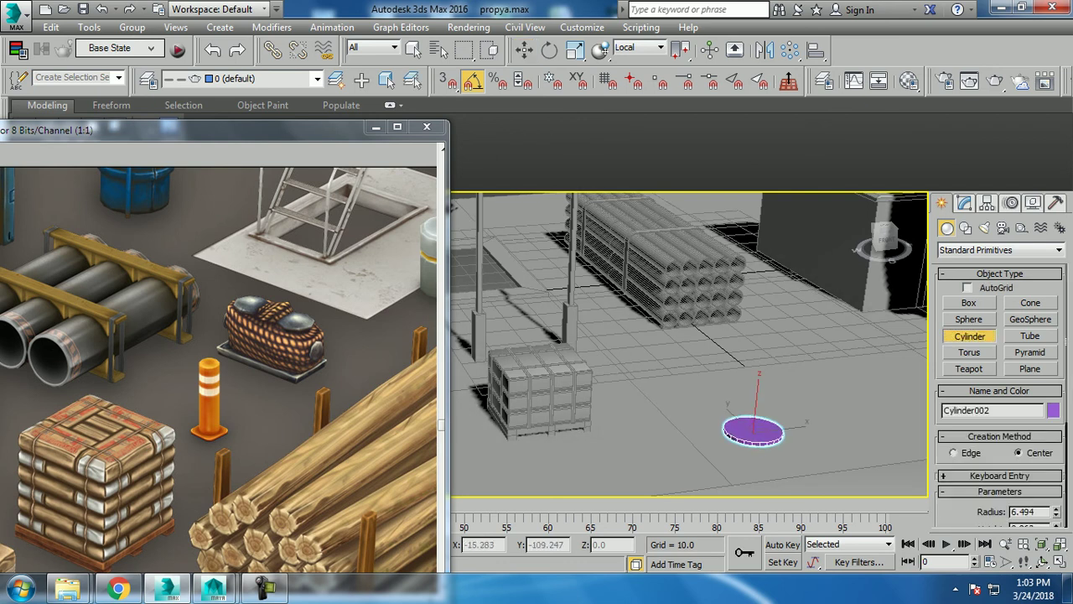
{"action": "right_click", "coordinate": [804, 422]}
{"action": "left_click_drag", "start_coordinate": [783, 429], "coordinate": [803, 426]}
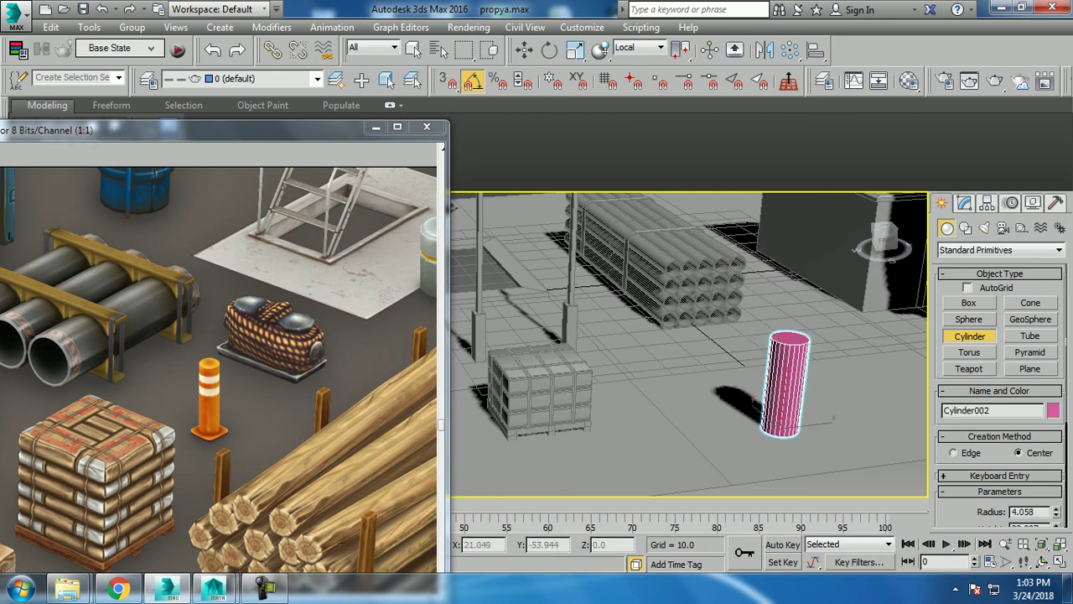
{"action": "left_click", "coordinate": [834, 394]}
{"action": "key", "text": "w"}
Step: Frame the new cylinder in a maximized Front view
{"action": "scroll", "coordinate": [838, 402], "scroll_direction": "up", "scroll_amount": 2}
{"action": "scroll", "coordinate": [838, 403], "scroll_direction": "up", "scroll_amount": 3}
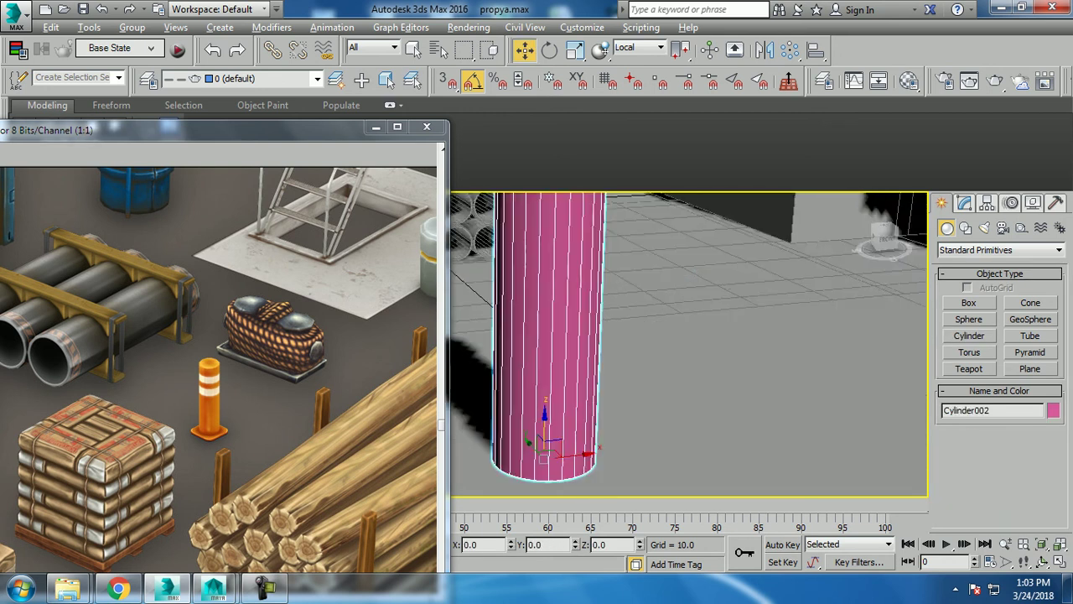
{"action": "scroll", "coordinate": [688, 344], "scroll_direction": "down", "scroll_amount": 5}
{"action": "middle_click_drag", "start_coordinate": [687, 344], "coordinate": [687, 302], "text": "alt"}
{"action": "key", "text": "alt+w"}
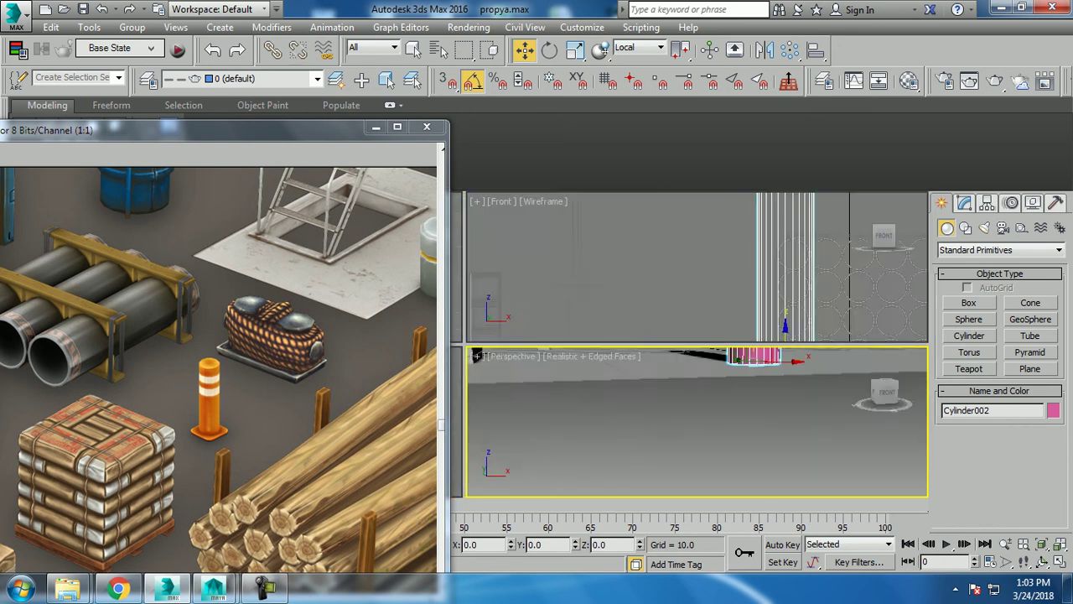
{"action": "key", "text": "alt+w"}
{"action": "middle_click_drag", "start_coordinate": [536, 335], "coordinate": [612, 309]}
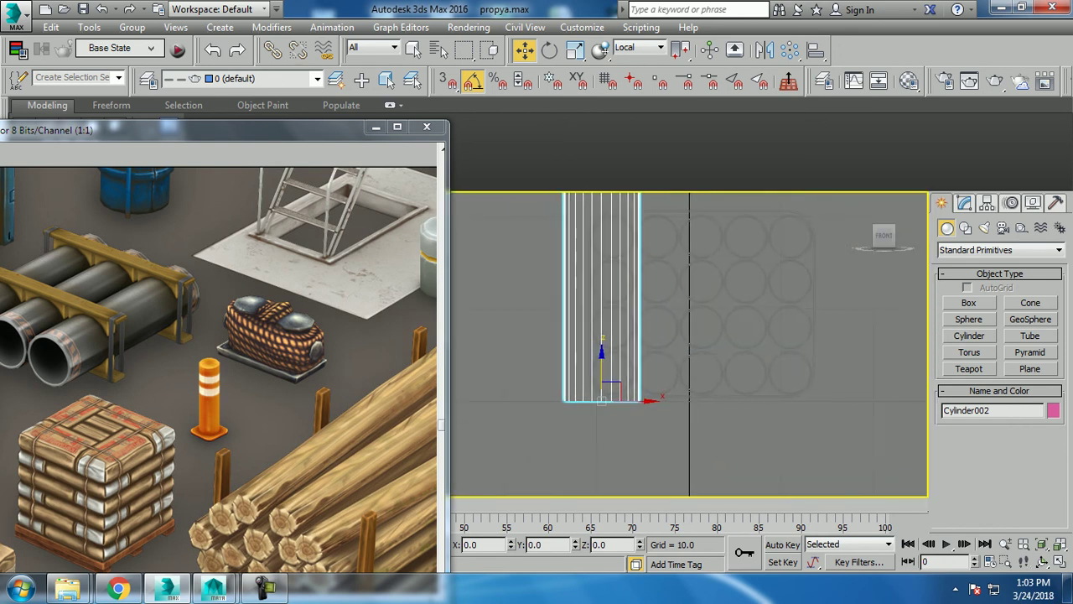
{"action": "middle_click_drag", "start_coordinate": [635, 267], "coordinate": [742, 314]}
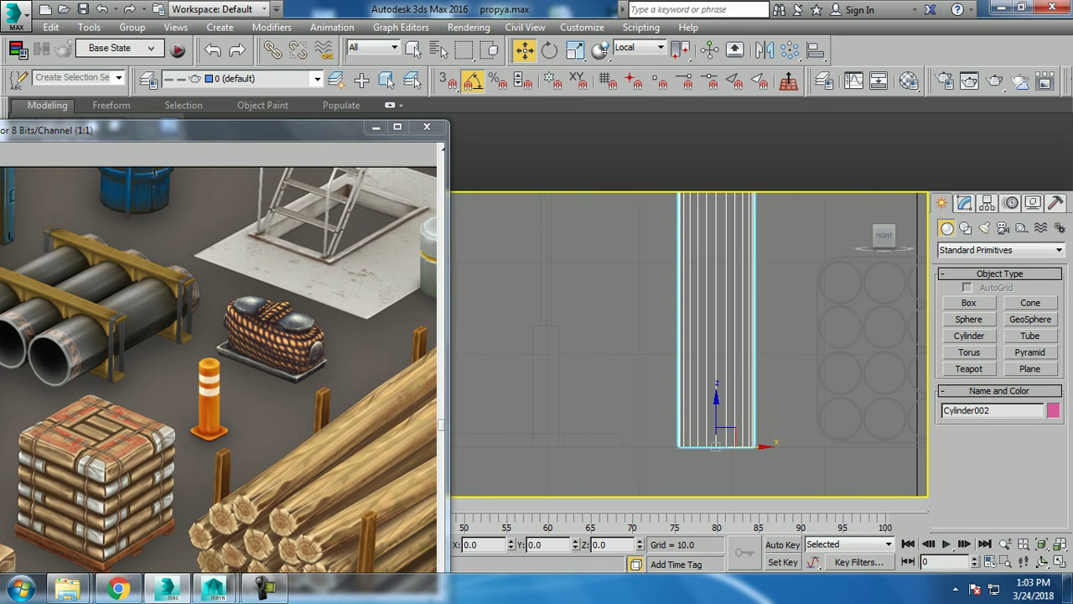
Step: Convert Cylinder002 to an Editable Poly and enter Polygon level in the Front view
{"action": "right_click", "coordinate": [742, 314]}
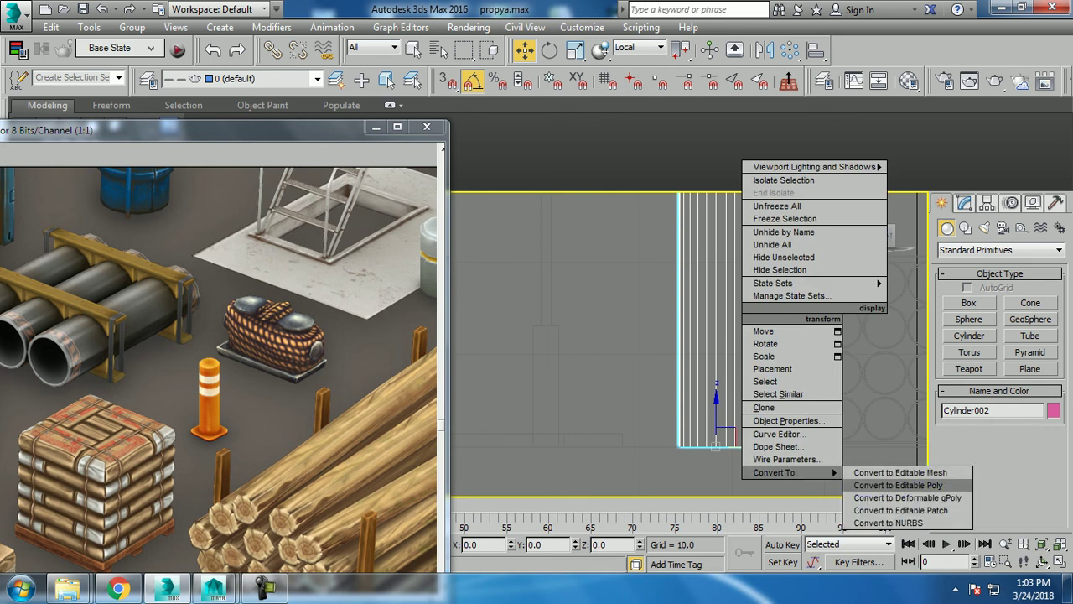
{"action": "mouse_move", "coordinate": [792, 472]}
{"action": "left_click", "coordinate": [880, 485]}
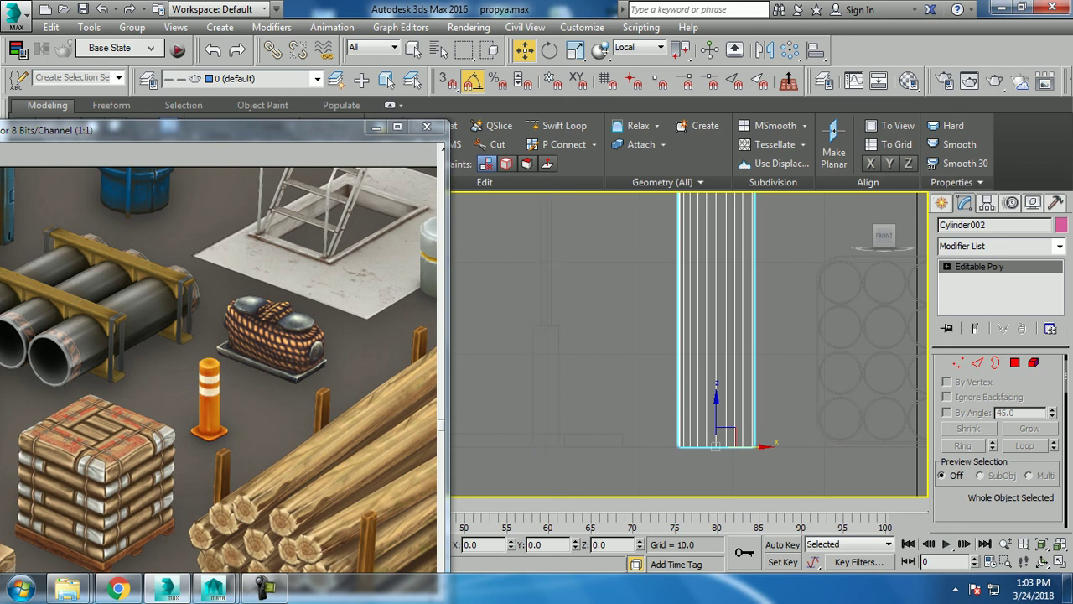
{"action": "left_click", "coordinate": [560, 126]}
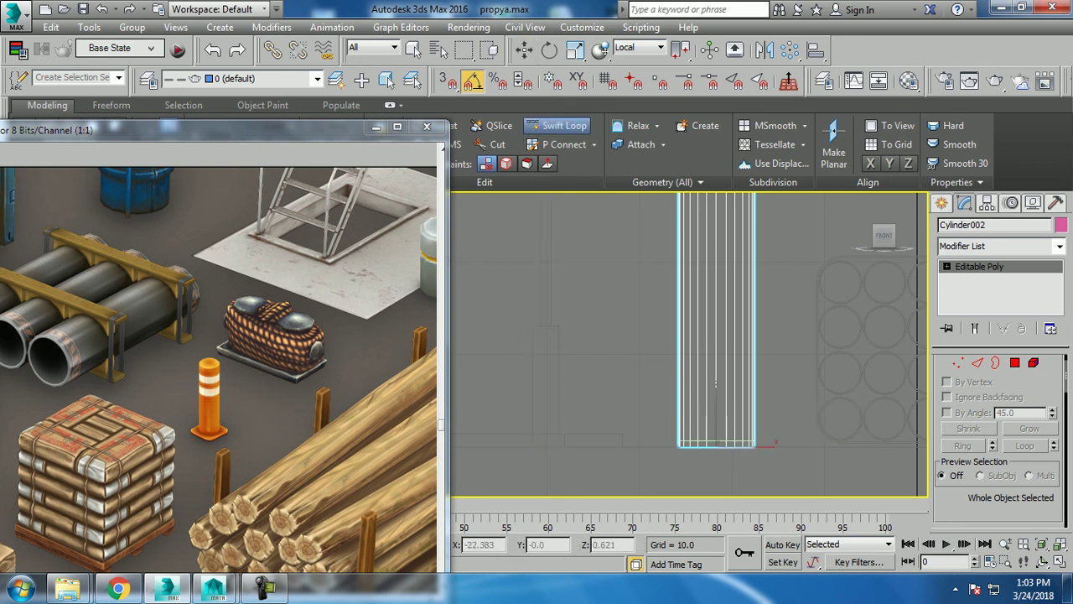
{"action": "right_click", "coordinate": [716, 384]}
{"action": "key", "text": "alt+w"}
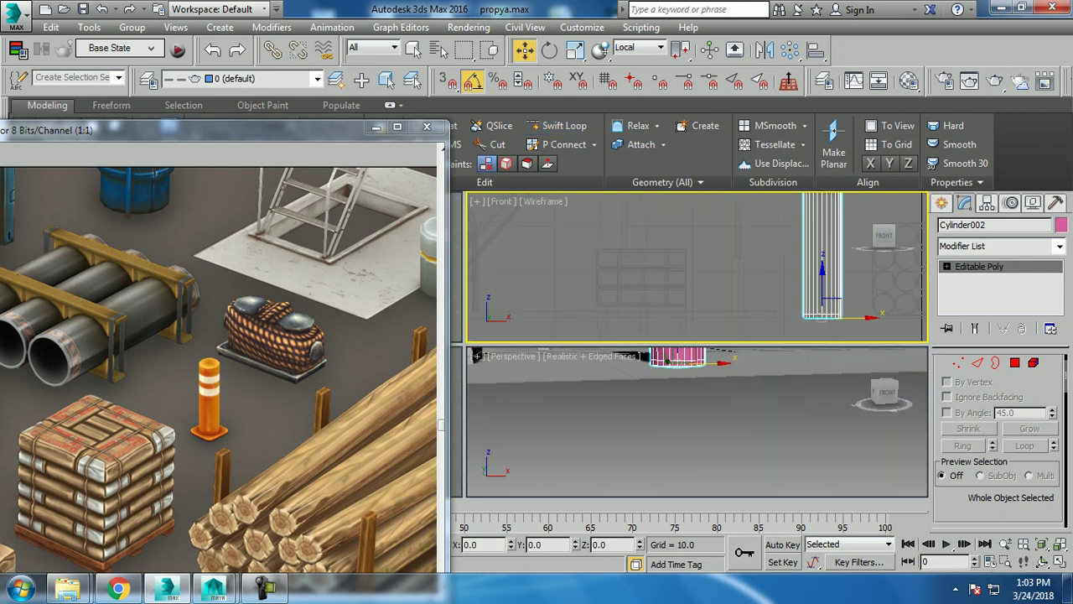
{"action": "key", "text": "alt+w"}
{"action": "key", "text": "4"}
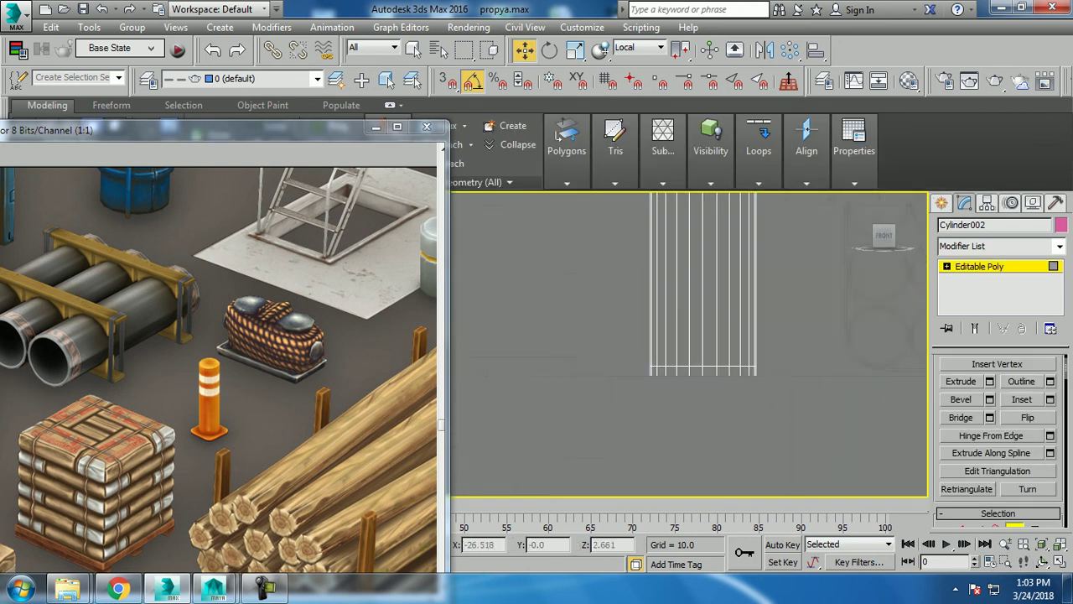
{"action": "scroll", "coordinate": [636, 346], "scroll_direction": "up", "scroll_amount": 2}
Step: Select the cylinder's bottom polygon row and set the reference coordinate system to View
{"action": "left_click_drag", "start_coordinate": [637, 379], "coordinate": [828, 387]}
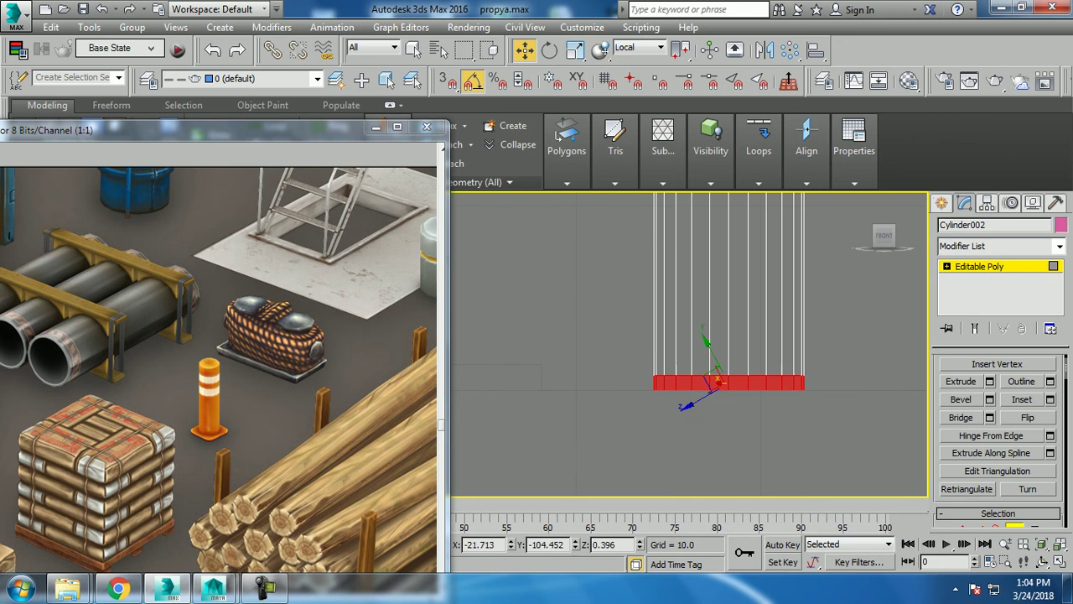
{"action": "key", "text": "alt+w"}
{"action": "key", "text": "alt+w"}
{"action": "key", "text": "z"}
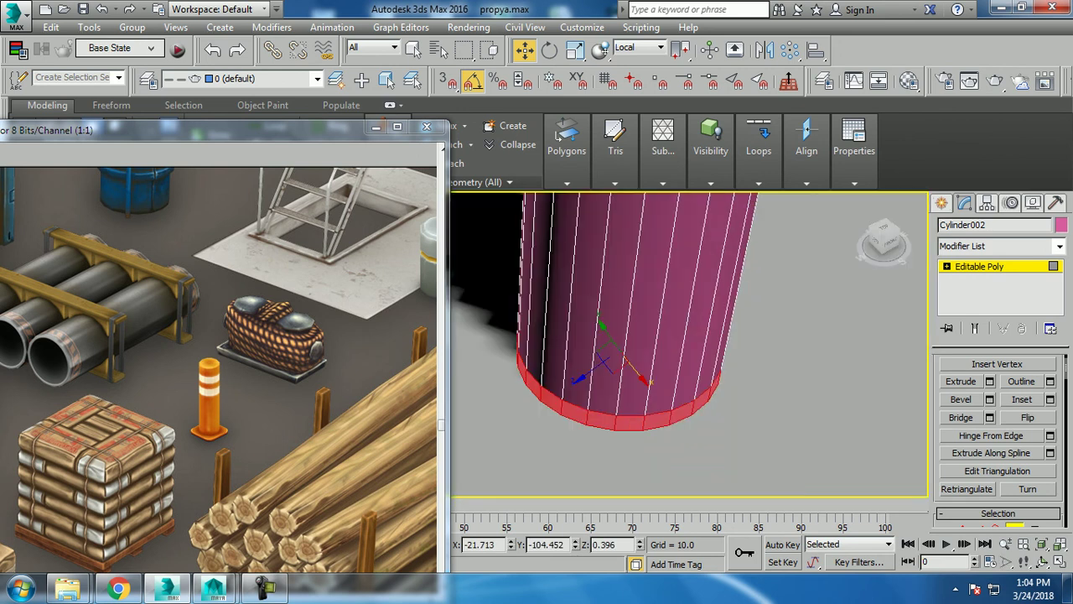
{"action": "left_click", "coordinate": [641, 48]}
{"action": "left_click", "coordinate": [630, 58]}
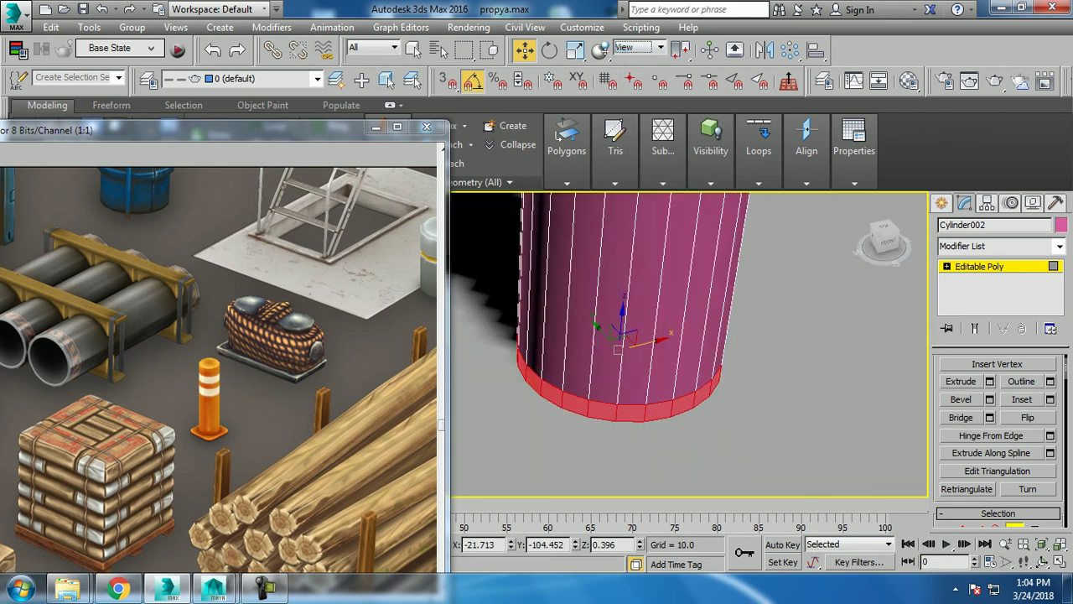
Step: Try extruding the base polygons into a flange, then cancel it
{"action": "left_click", "coordinate": [990, 380]}
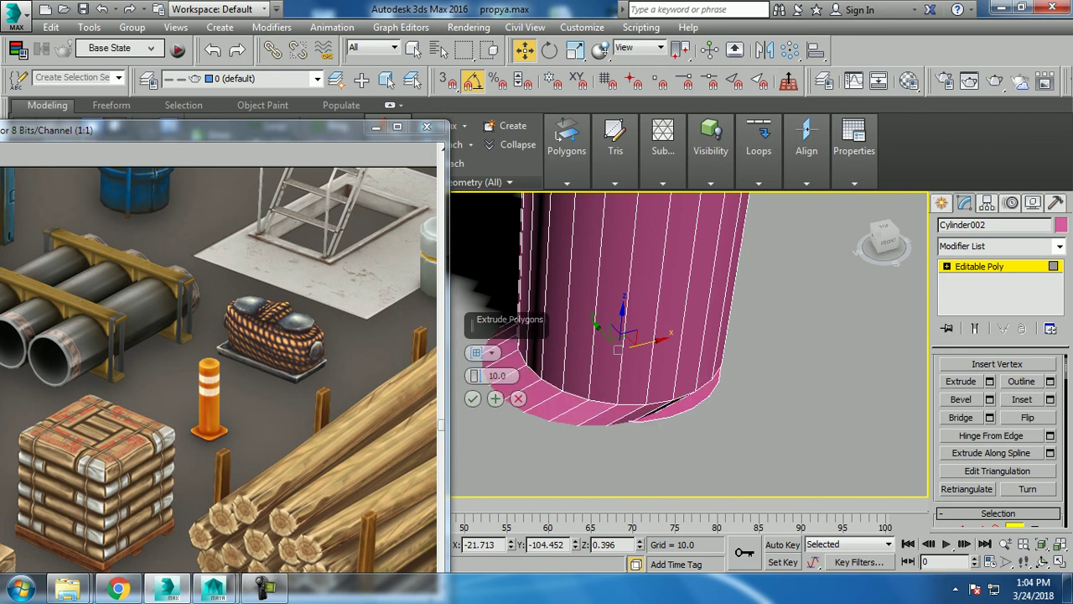
{"action": "left_click", "coordinate": [491, 352]}
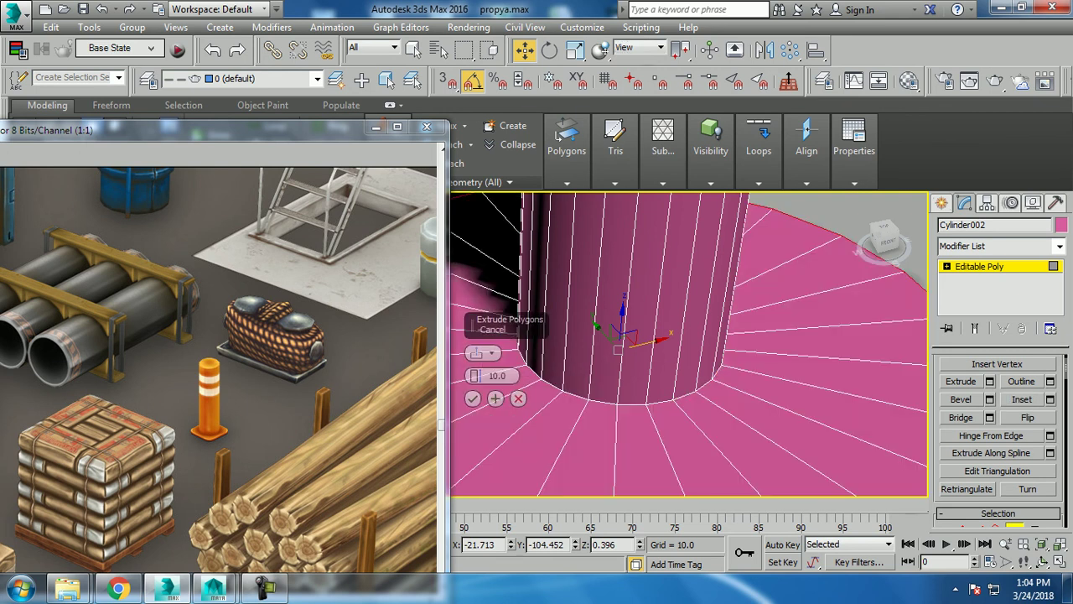
{"action": "left_click_drag", "start_coordinate": [475, 376], "coordinate": [476, 384]}
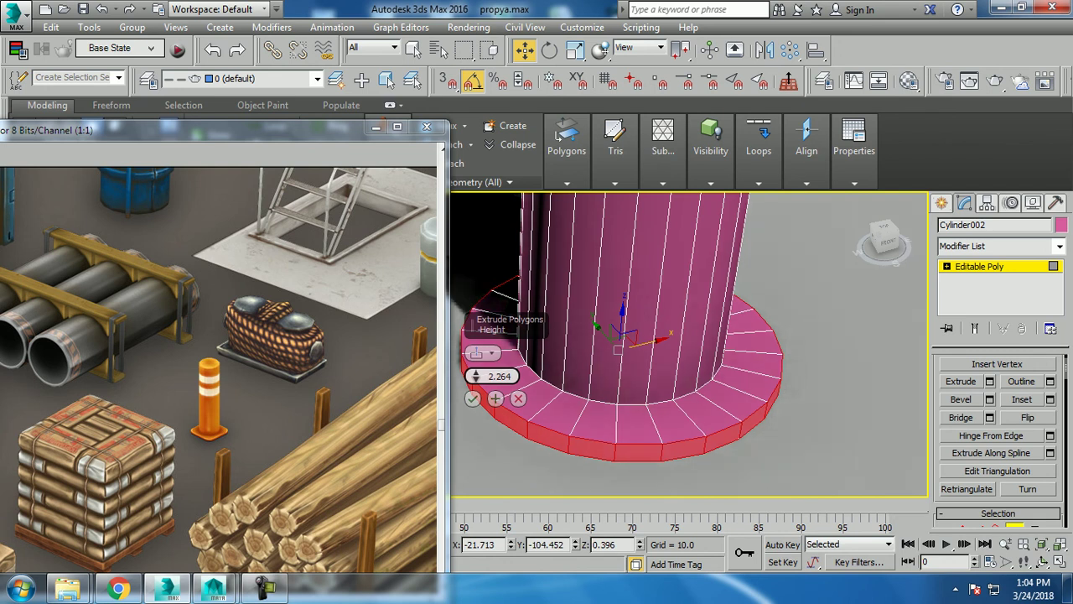
{"action": "left_click", "coordinate": [519, 398]}
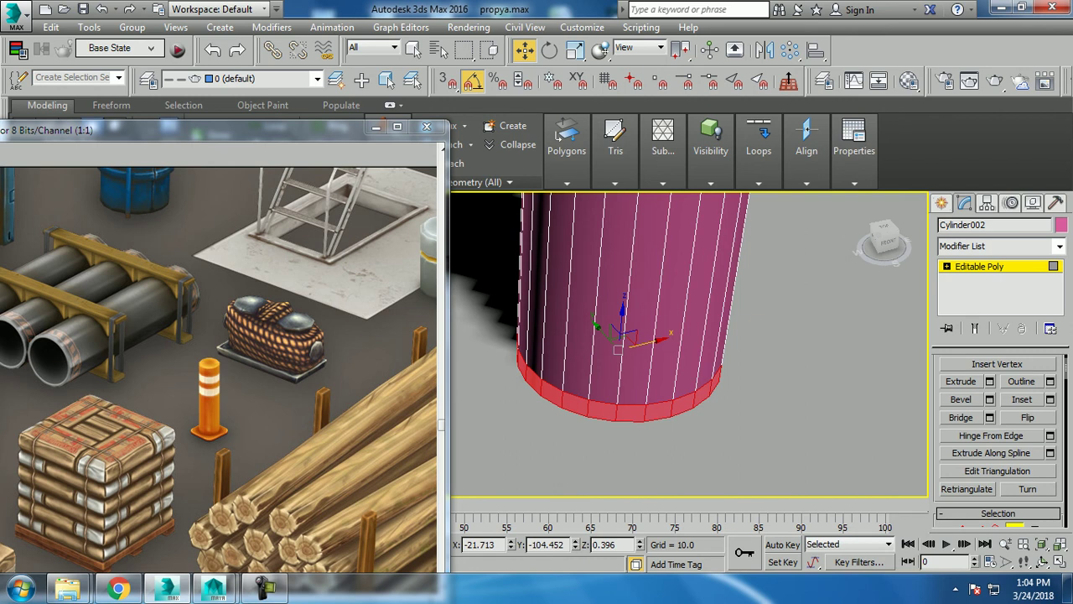
Step: Switch to a maximized Top view zoomed in on the bollard
{"action": "key", "text": "alt+w"}
{"action": "key", "text": "t"}
{"action": "key", "text": "alt+w"}
{"action": "scroll", "coordinate": [687, 299], "scroll_direction": "up", "scroll_amount": 2}
{"action": "scroll", "coordinate": [688, 300], "scroll_direction": "up", "scroll_amount": 2}
{"action": "scroll", "coordinate": [687, 300], "scroll_direction": "up", "scroll_amount": 4}
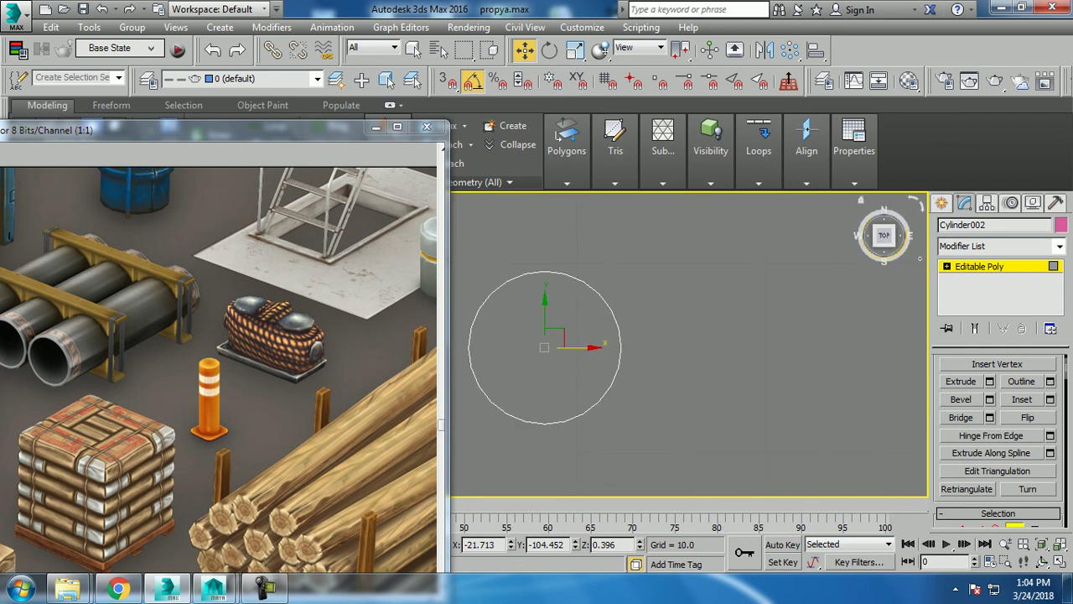
Step: Draw a flat box base plate, Box016, around the bollard cylinder in the top view
{"action": "left_click", "coordinate": [942, 202]}
{"action": "left_click", "coordinate": [969, 303]}
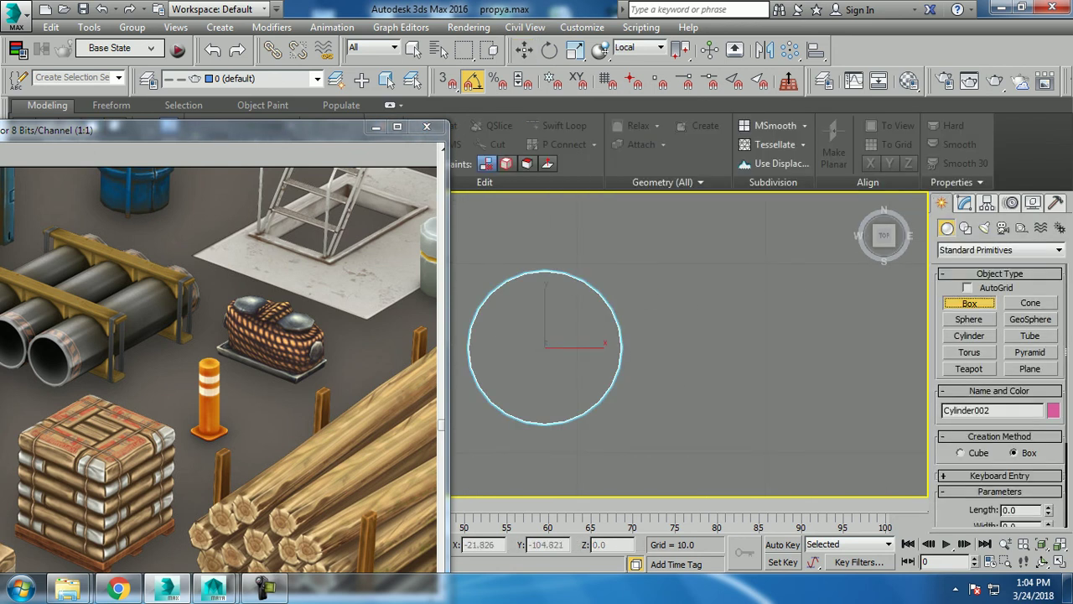
{"action": "left_click_drag", "start_coordinate": [545, 350], "coordinate": [569, 379]}
{"action": "middle_click_drag", "start_coordinate": [553, 352], "coordinate": [595, 352]}
{"action": "key", "text": "ctrl+z"}
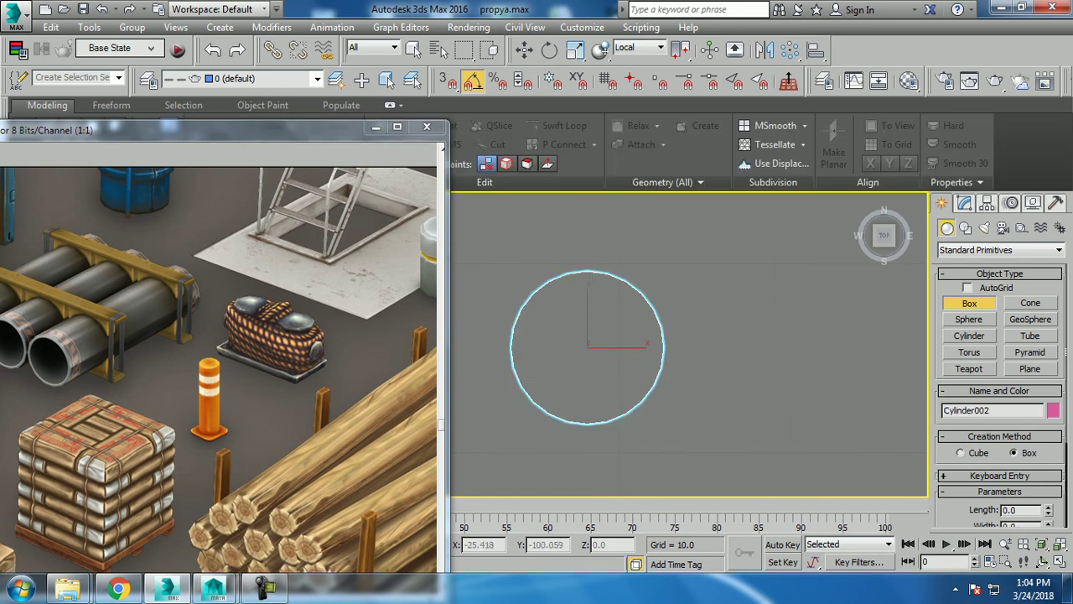
{"action": "left_click_drag", "start_coordinate": [492, 262], "coordinate": [676, 427]}
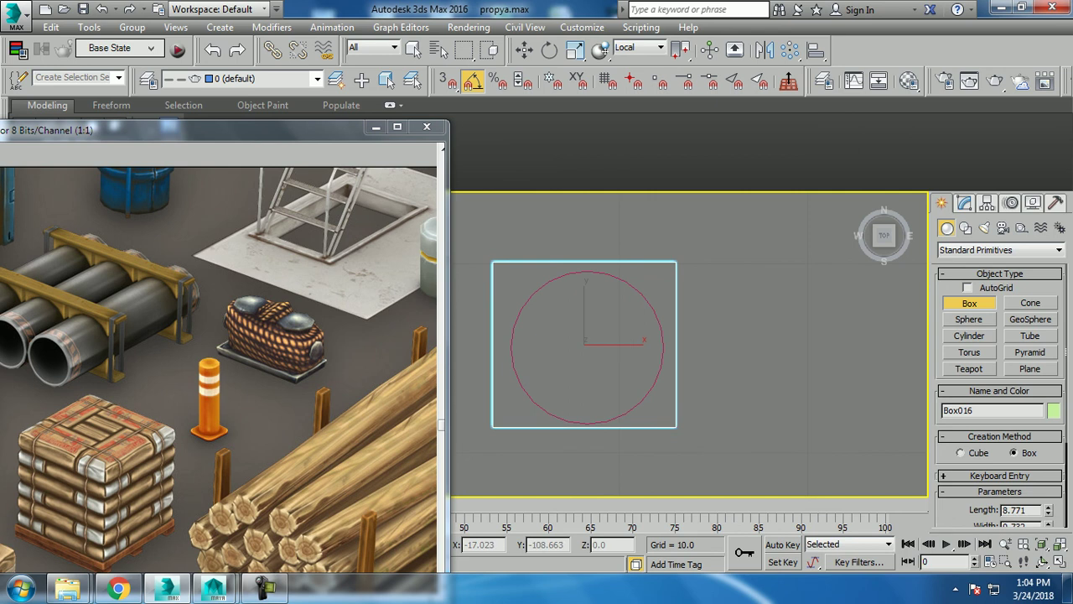
Step: Scale the base plate along its height to thicken it, then frame it in view
{"action": "key", "text": "w"}
{"action": "middle_click_drag", "start_coordinate": [676, 428], "coordinate": [637, 352], "text": "alt"}
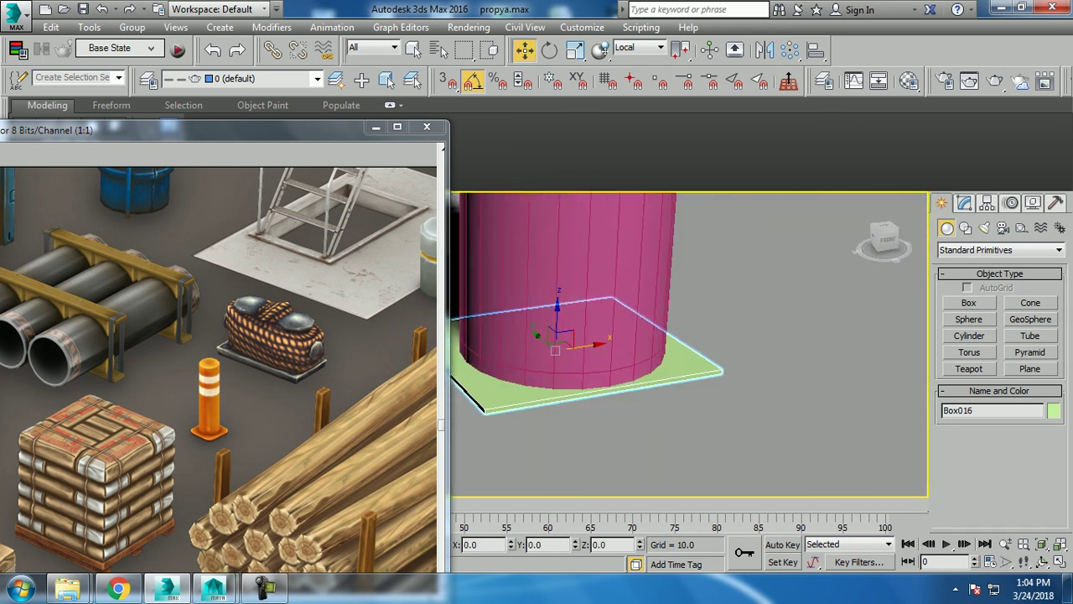
{"action": "key", "text": "r"}
{"action": "mouse_move", "coordinate": [611, 335]}
{"action": "left_mouse_down"}
{"action": "mouse_move", "coordinate": [610, 322]}
{"action": "mouse_move", "coordinate": [612, 362]}
{"action": "left_mouse_up"}
{"action": "key", "text": "w"}
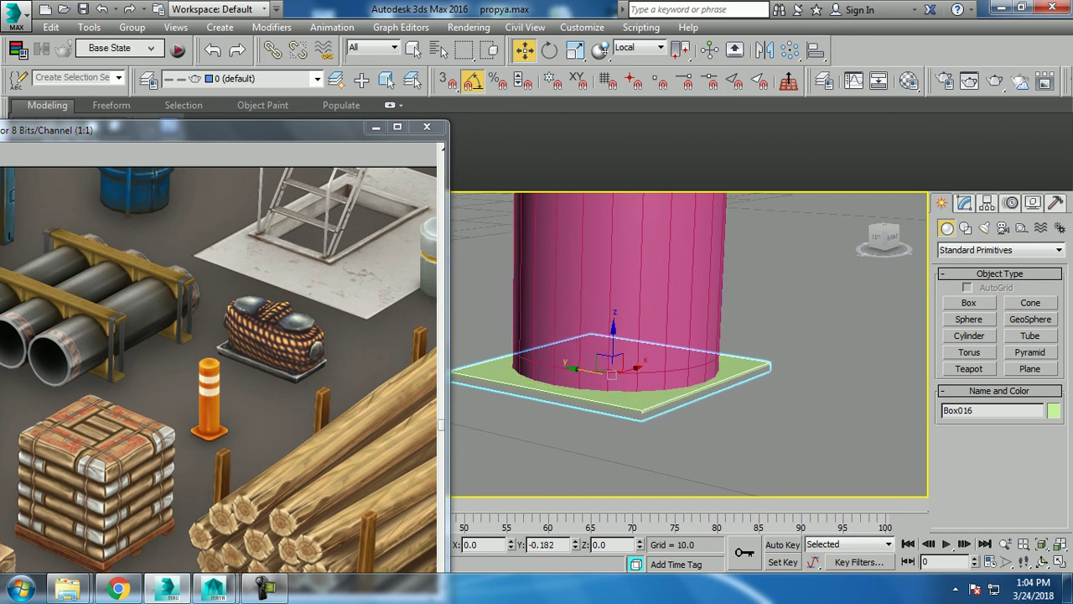
{"action": "scroll", "coordinate": [834, 469], "scroll_direction": "down", "scroll_amount": 5}
{"action": "scroll", "coordinate": [832, 411], "scroll_direction": "down", "scroll_amount": 3}
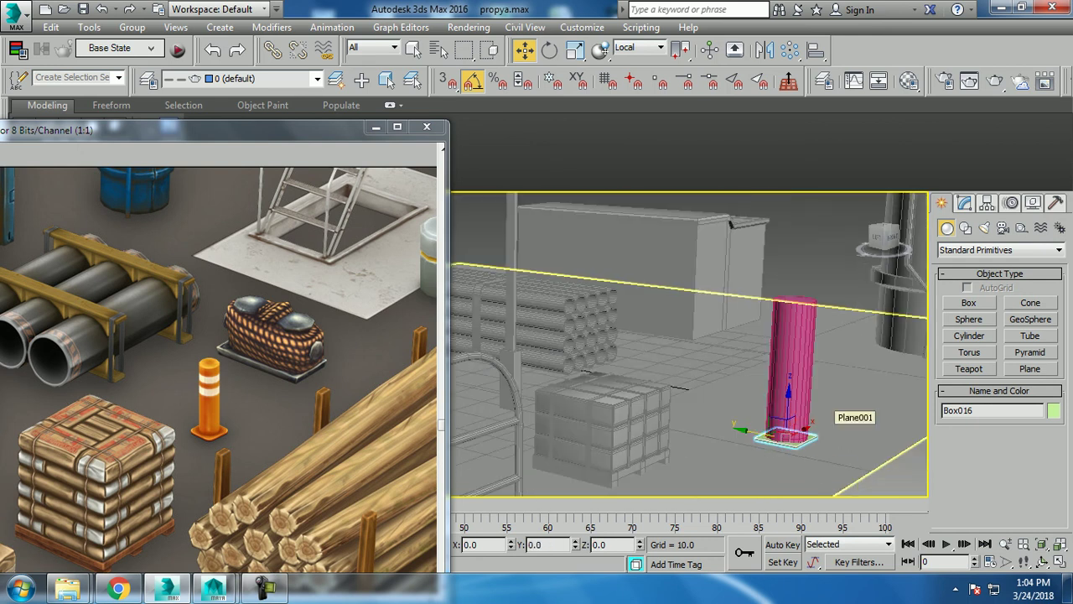
{"action": "scroll", "coordinate": [832, 411], "scroll_direction": "up", "scroll_amount": 5}
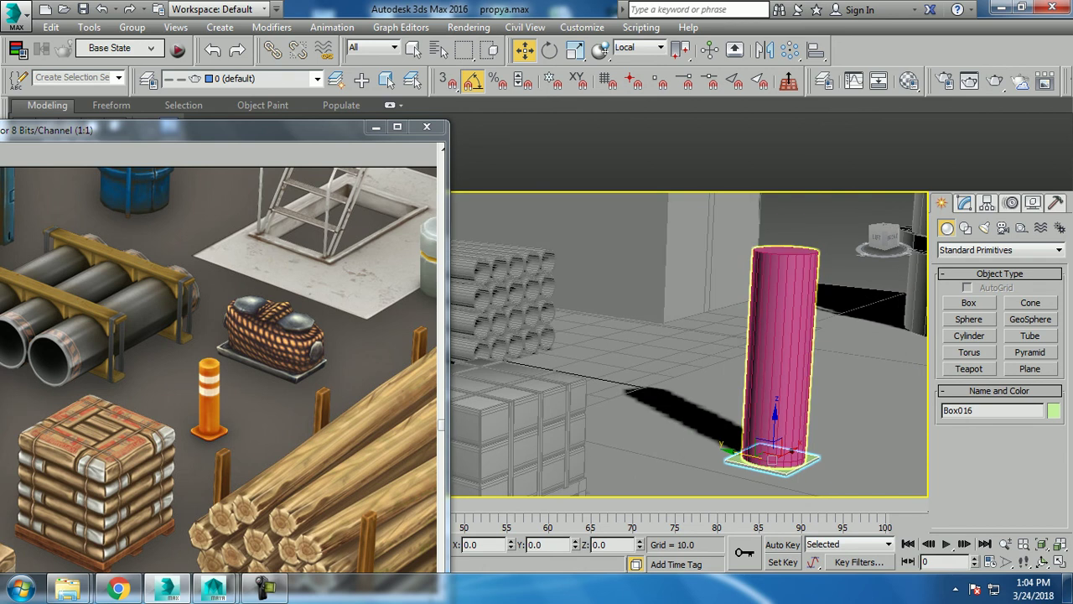
Step: Convert the green base plate to an Editable Poly
{"action": "key", "text": "r"}
{"action": "key", "text": "w"}
{"action": "key", "text": "z"}
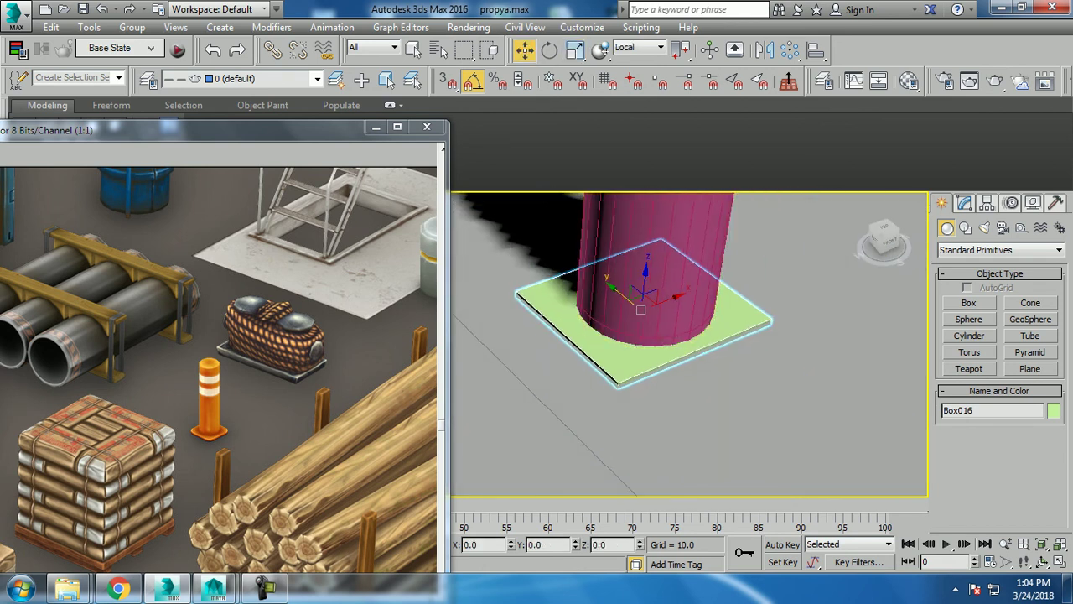
{"action": "right_click", "coordinate": [830, 311]}
{"action": "mouse_move", "coordinate": [765, 470]}
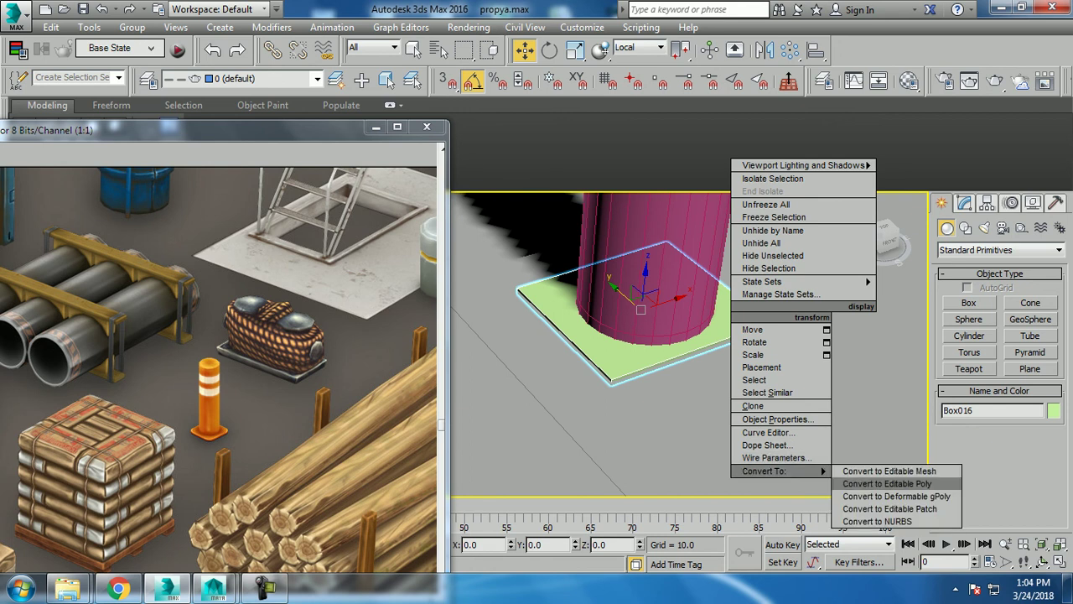
{"action": "left_click", "coordinate": [887, 484]}
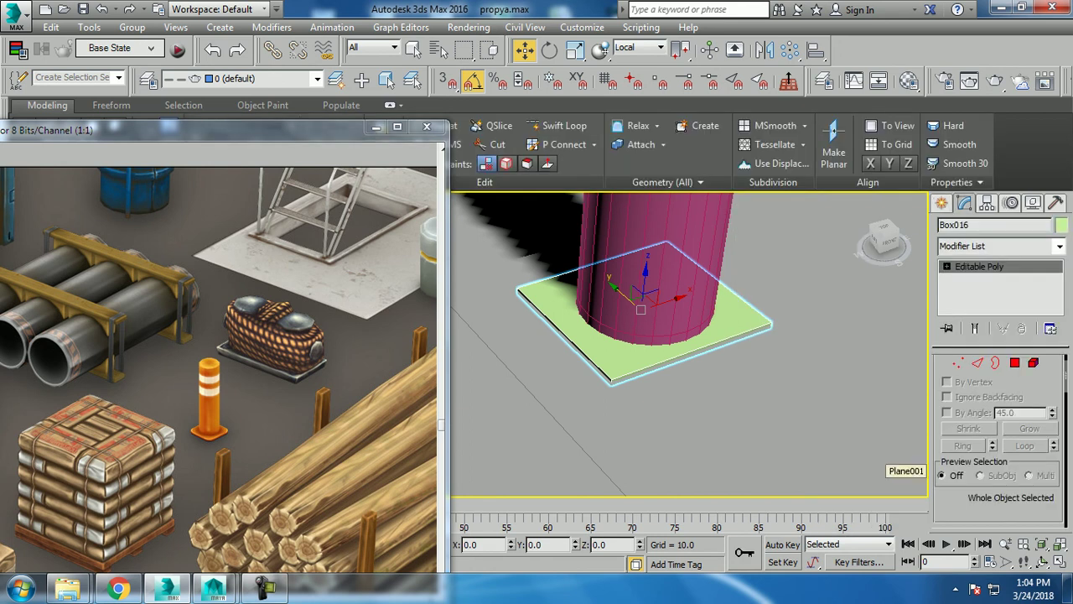
Step: Chamfer the base plate's corner edges so the corners look rounded
{"action": "key", "text": "2"}
{"action": "scroll", "coordinate": [688, 335], "scroll_direction": "up", "scroll_amount": 3}
{"action": "scroll", "coordinate": [688, 335], "scroll_direction": "up", "scroll_amount": 2}
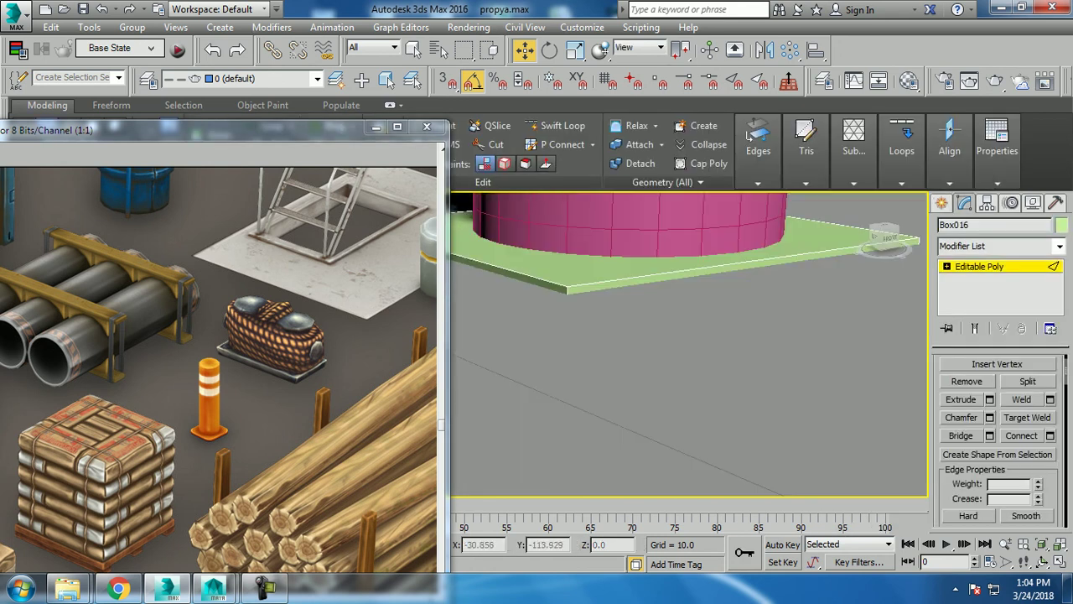
{"action": "scroll", "coordinate": [688, 343], "scroll_direction": "up", "scroll_amount": 3}
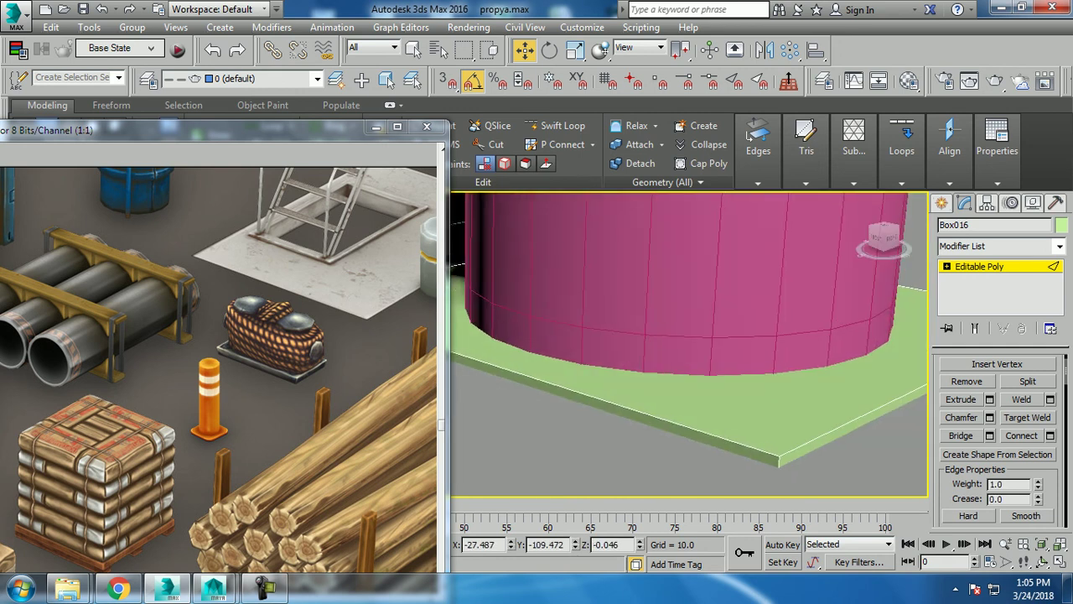
{"action": "left_click", "coordinate": [780, 459]}
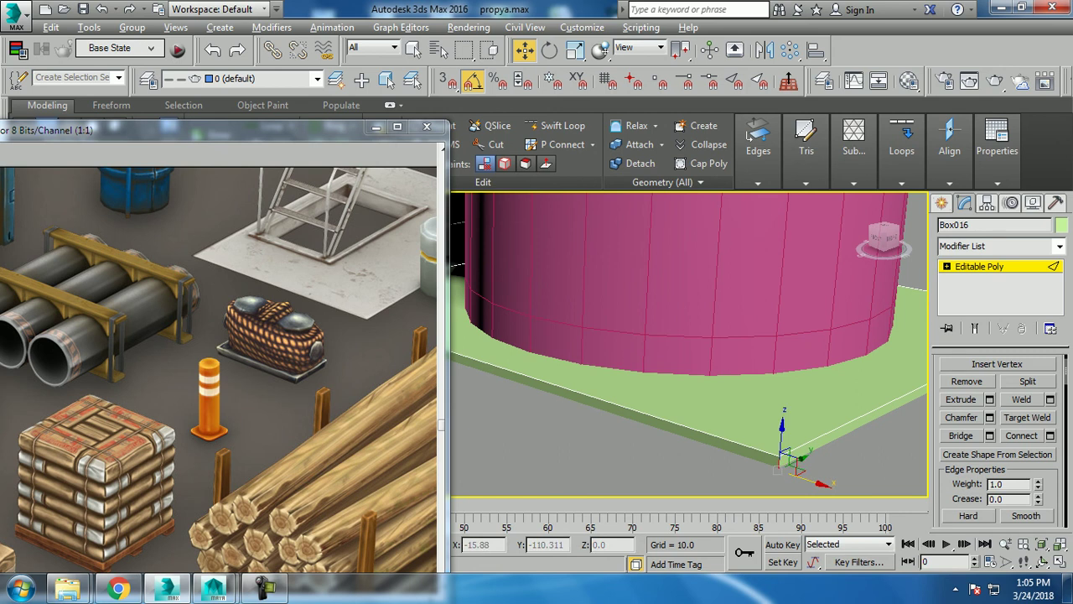
{"action": "left_click", "coordinate": [989, 417]}
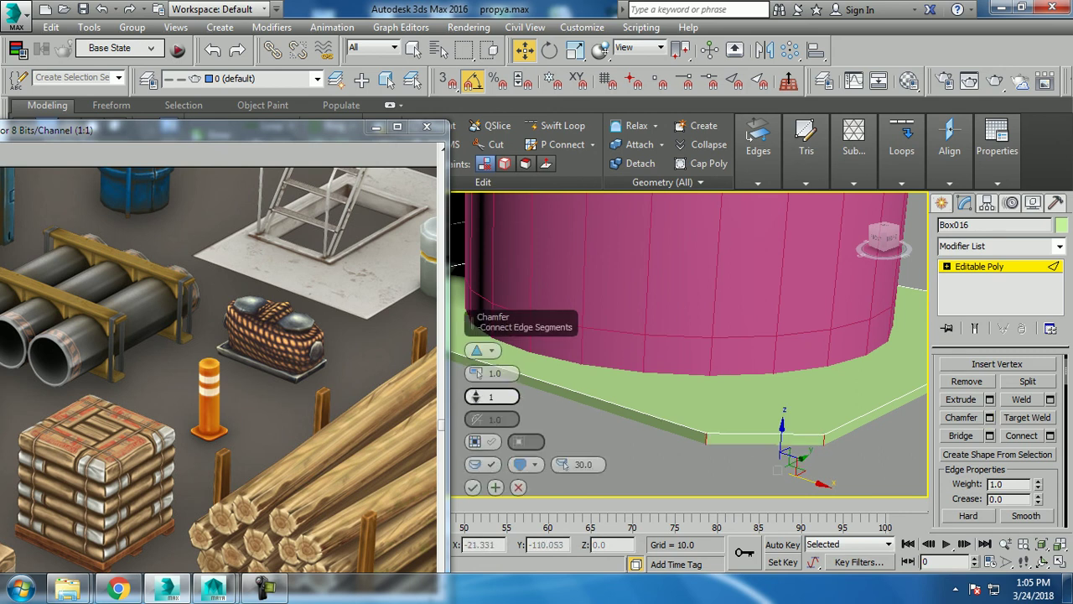
{"action": "left_click", "coordinate": [472, 486]}
{"action": "key", "text": "z"}
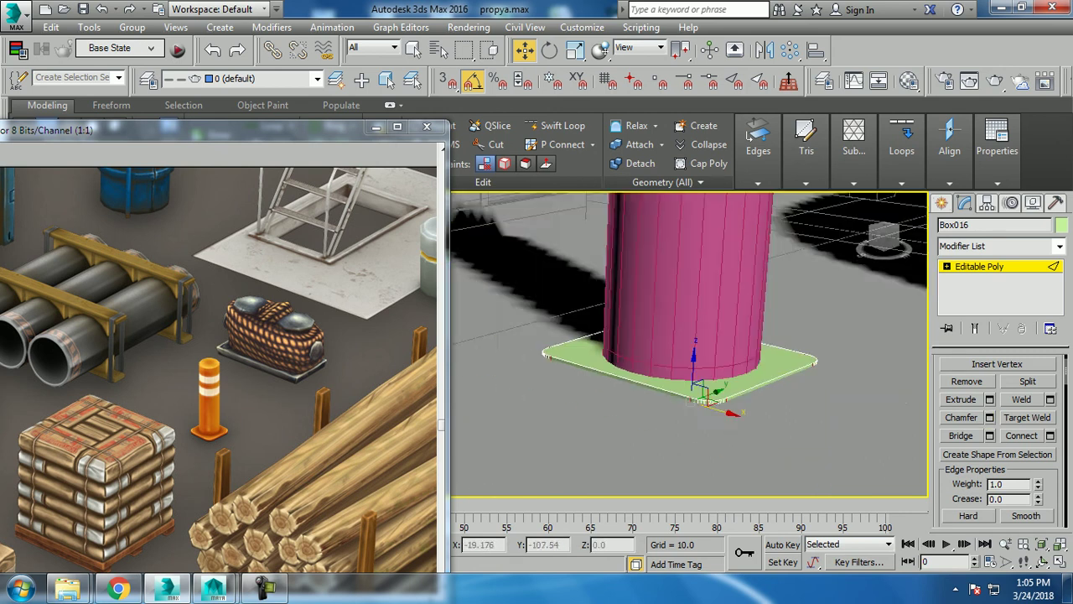
{"action": "middle_click_drag", "start_coordinate": [687, 352], "coordinate": [637, 319], "text": "alt"}
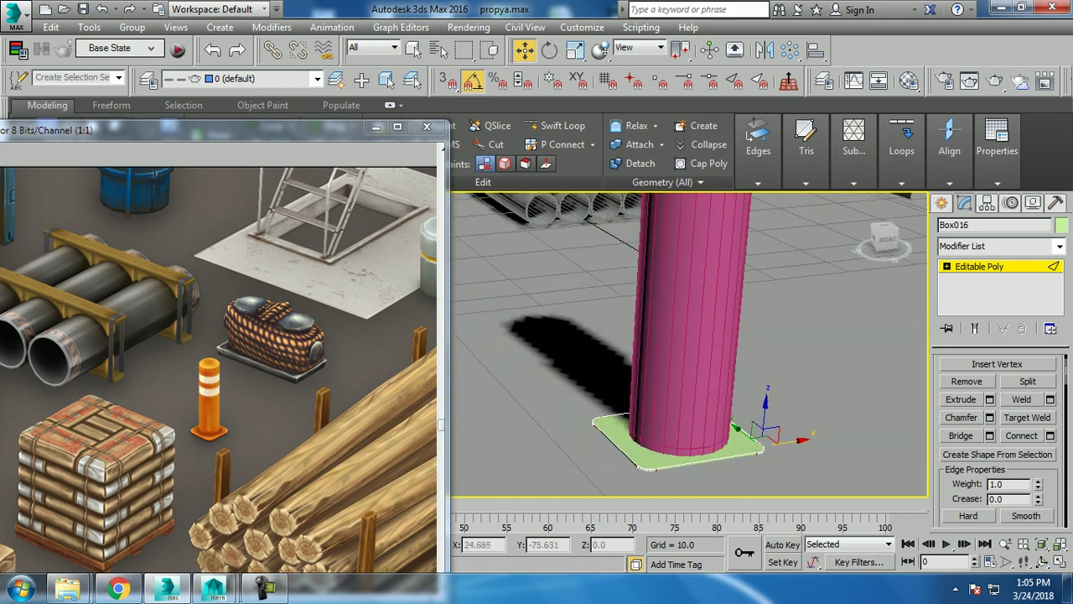
{"action": "middle_click_drag", "start_coordinate": [687, 352], "coordinate": [688, 302], "text": "alt"}
Step: Select the top rim edge loop of the pink bollard cylinder
{"action": "key", "text": "2"}
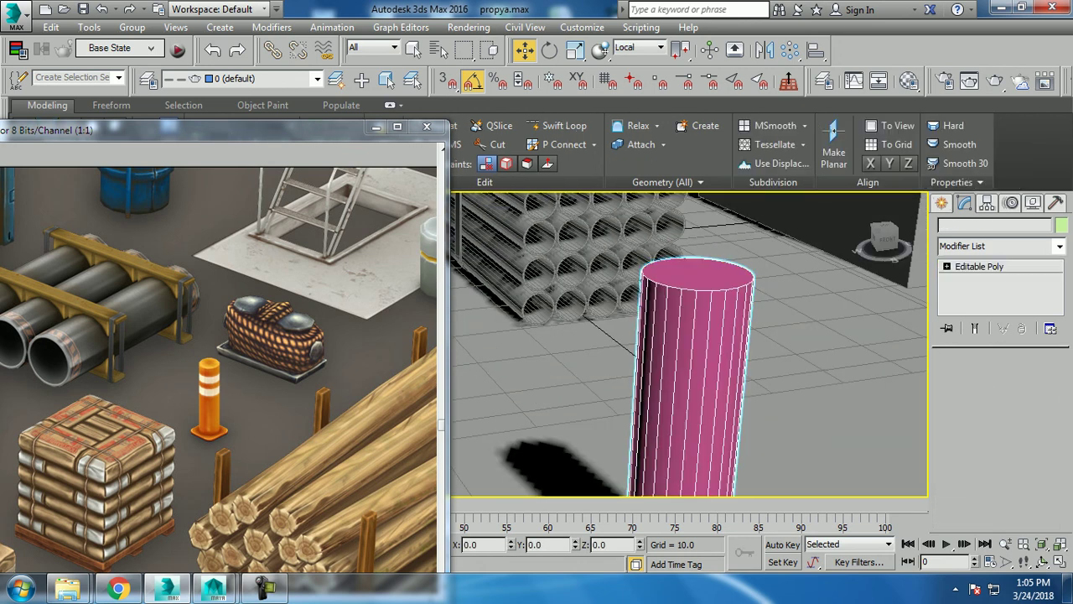
{"action": "key", "text": "2"}
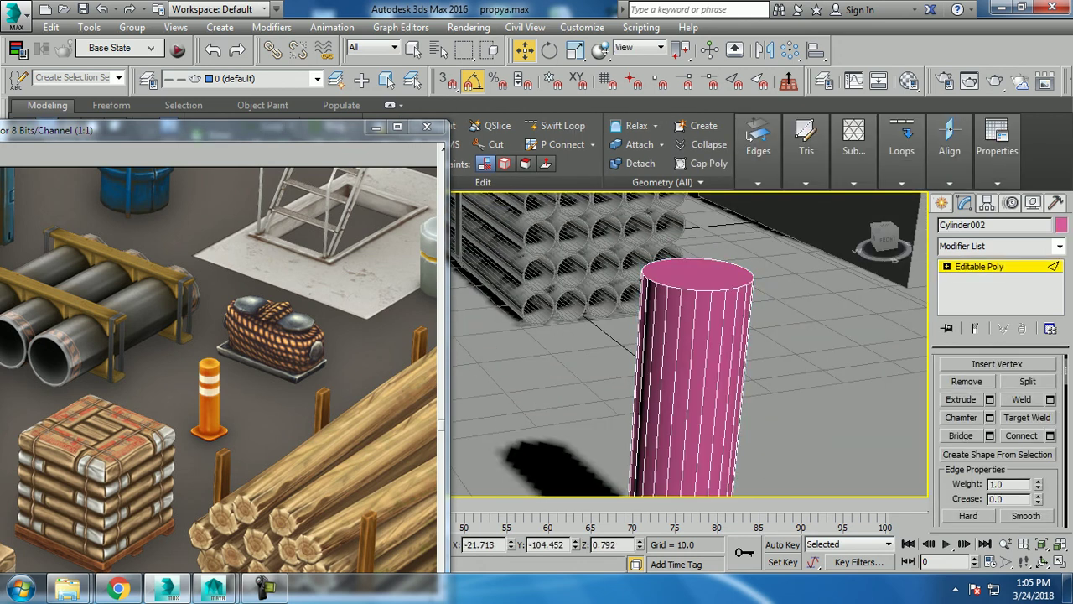
{"action": "double_click", "coordinate": [696, 288]}
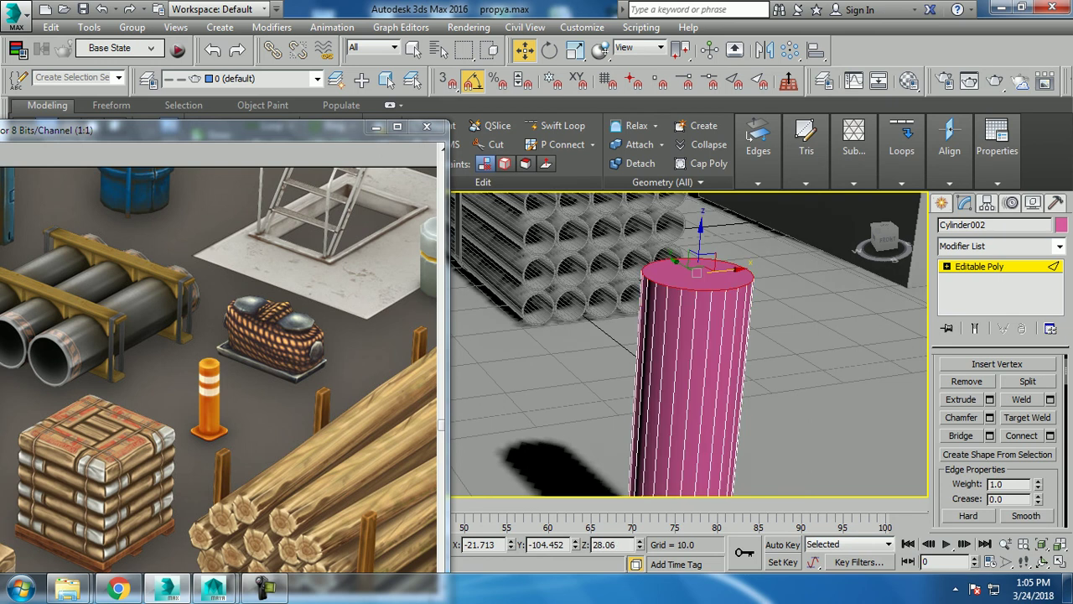
{"action": "key", "text": "ctrl+Page_Up"}
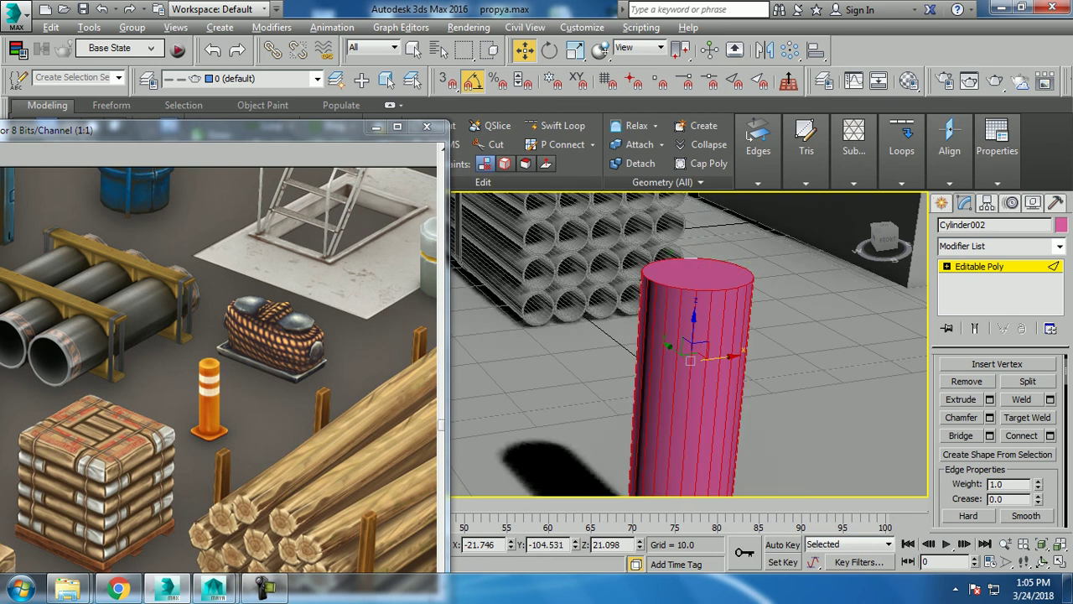
{"action": "key", "text": "ctrl+z"}
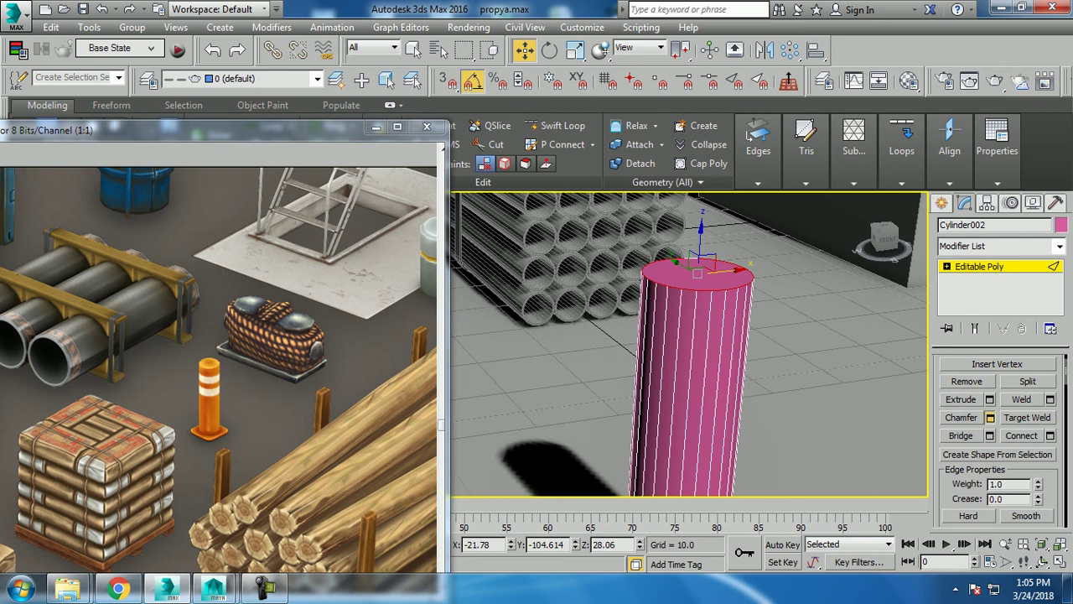
Step: Chamfer the bollard's top rim with amount 0.578 and 4 segments
{"action": "left_click", "coordinate": [990, 417]}
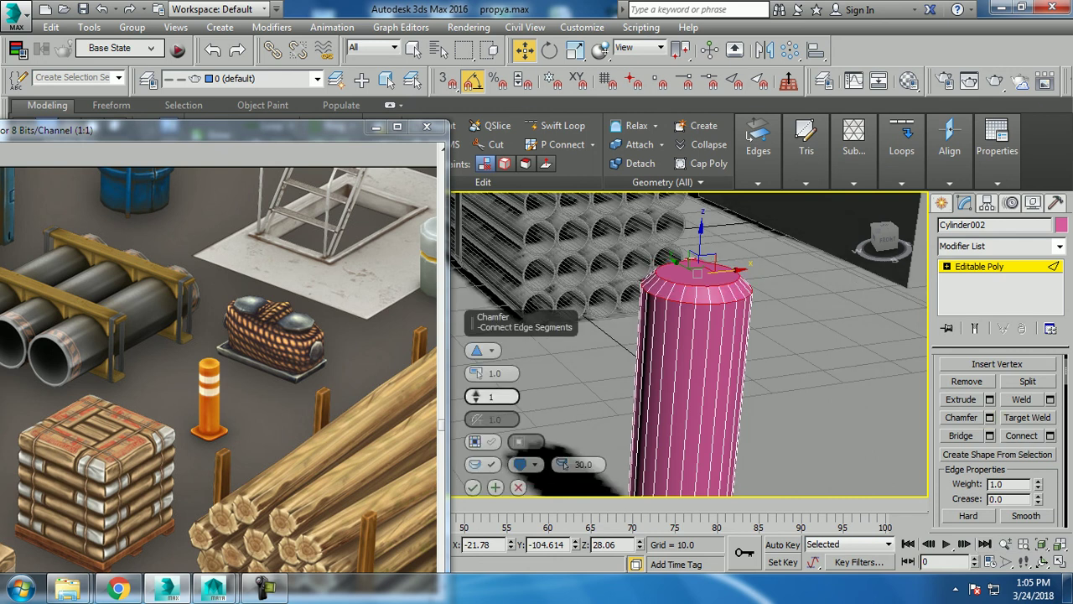
{"action": "type", "text": "8"}
{"action": "key", "text": "Return"}
{"action": "type", "text": "3"}
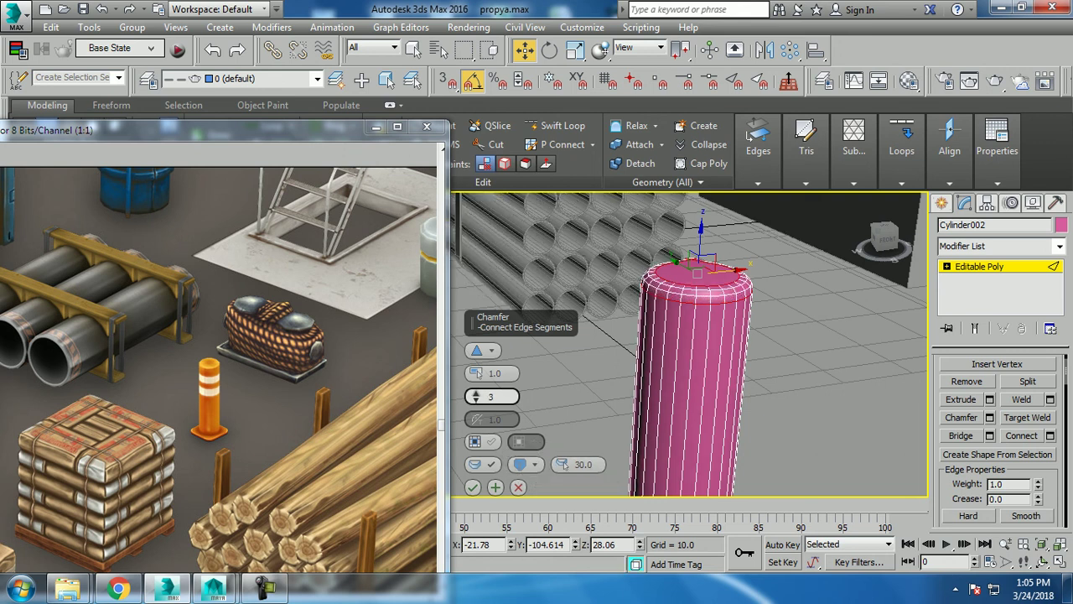
{"action": "left_click_drag", "start_coordinate": [476, 373], "coordinate": [475, 390]}
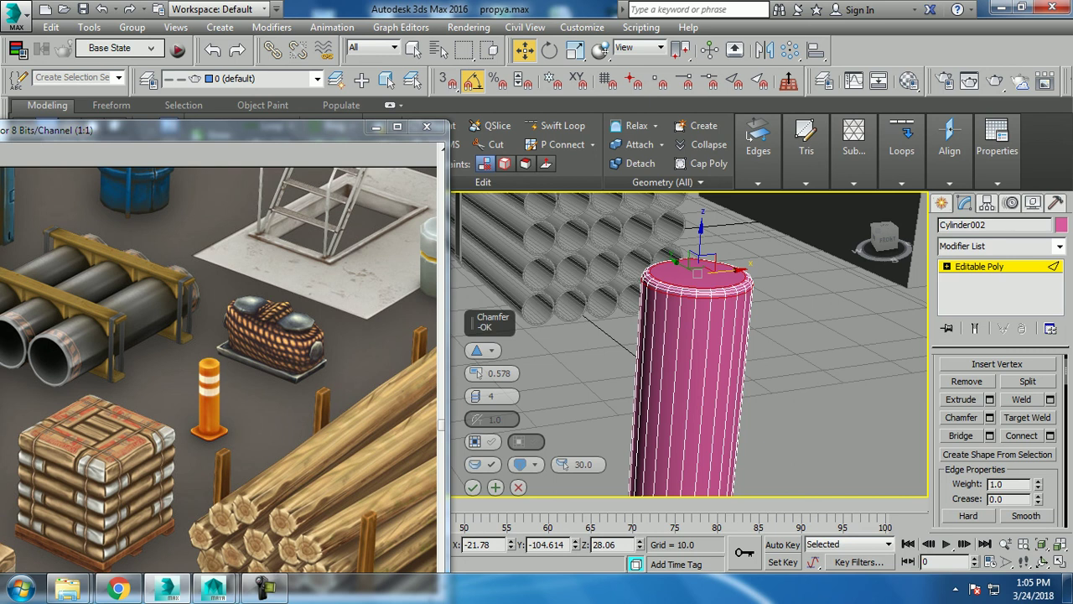
{"action": "left_click", "coordinate": [473, 487]}
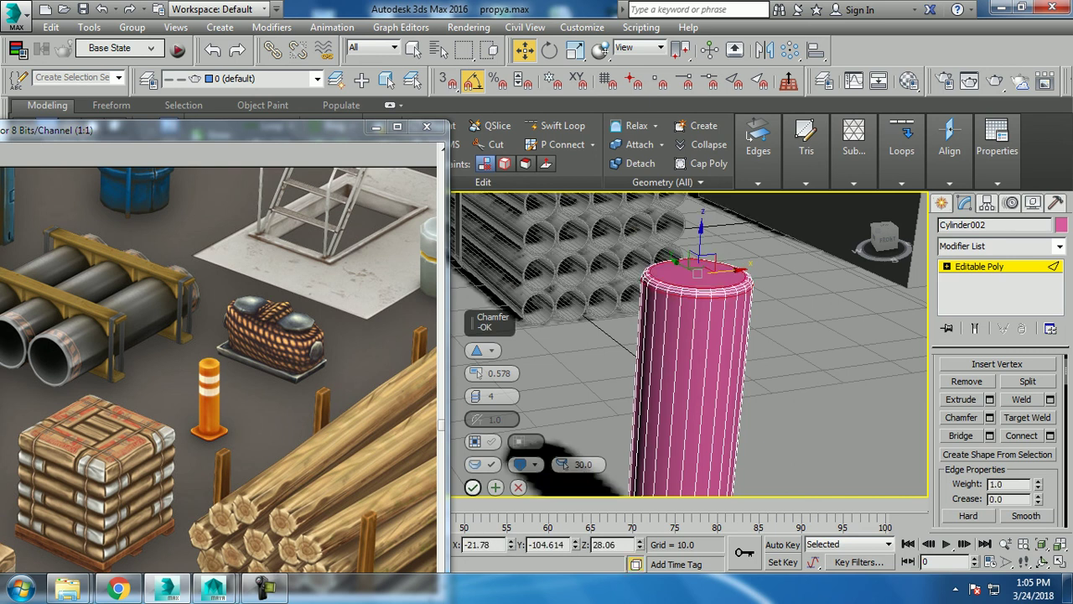
{"action": "scroll", "coordinate": [687, 343], "scroll_direction": "down", "scroll_amount": 5}
Step: Select all objects in the scene and set their object colour to grey
{"action": "middle_click_drag", "start_coordinate": [687, 344], "coordinate": [721, 319], "text": "alt"}
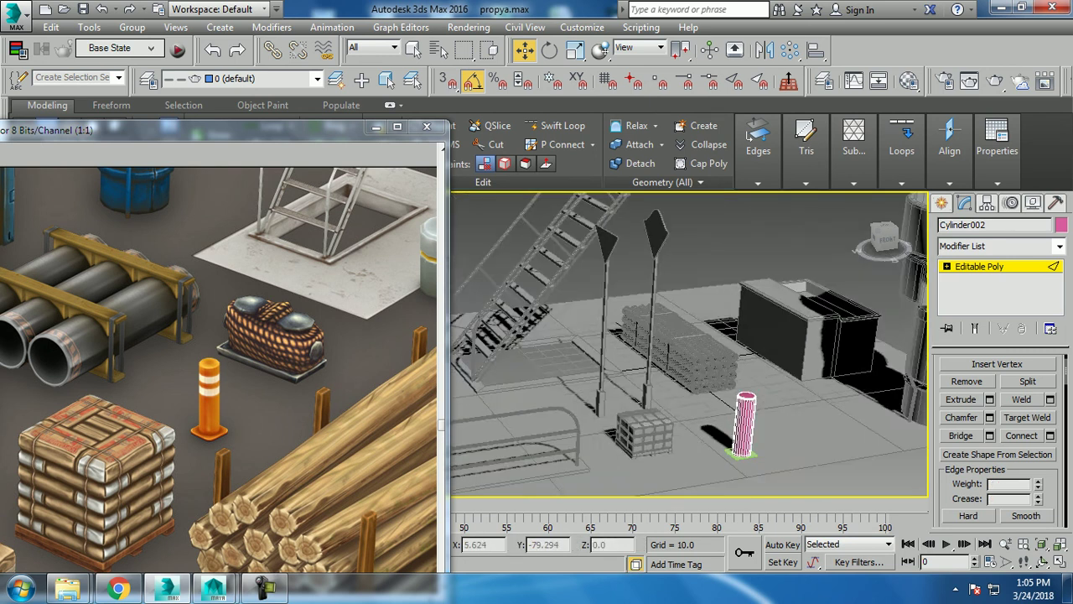
{"action": "key", "text": "ctrl+a"}
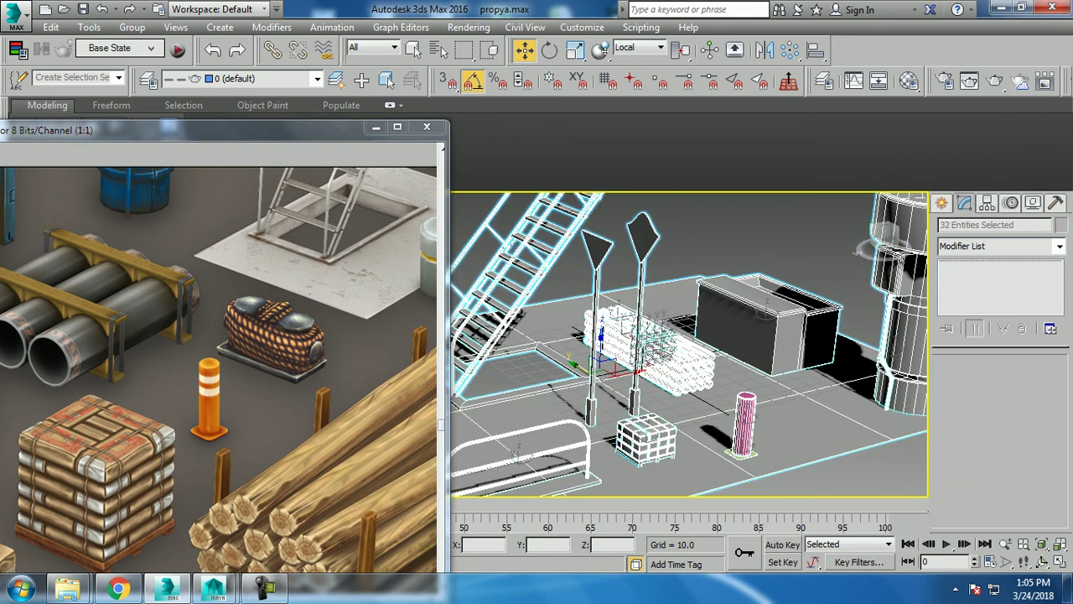
{"action": "left_click", "coordinate": [1062, 225]}
{"action": "left_click", "coordinate": [729, 380]}
{"action": "left_click", "coordinate": [707, 430]}
Step: Inspect the staircase, box, tower, bollard and circle shape by selecting each
{"action": "scroll", "coordinate": [689, 344], "scroll_direction": "down", "scroll_amount": 3}
{"action": "mouse_move", "coordinate": [689, 343]}
{"action": "middle_mouse_down", "text": "alt"}
{"action": "mouse_move", "coordinate": [721, 352]}
{"action": "mouse_move", "coordinate": [712, 335]}
{"action": "middle_mouse_up", "text": "alt"}
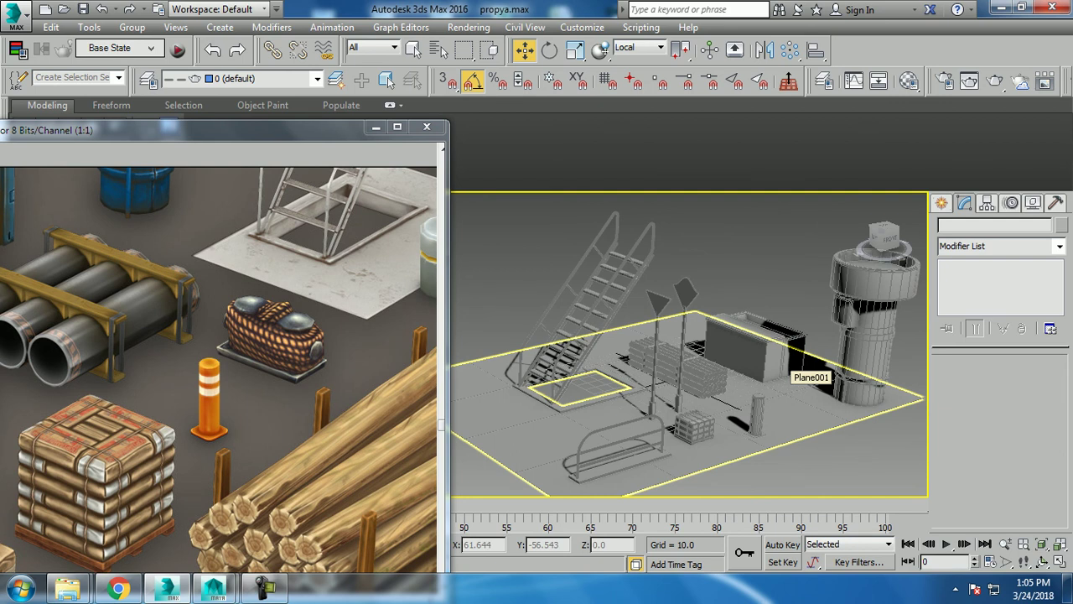
{"action": "left_click", "coordinate": [616, 285]}
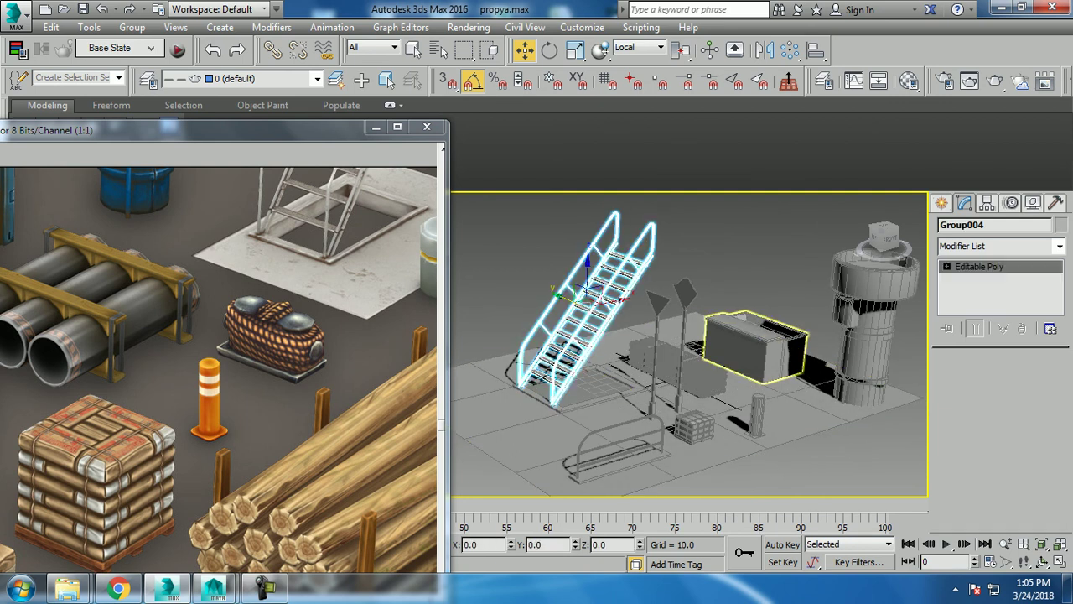
{"action": "left_click", "coordinate": [750, 343]}
{"action": "left_click", "coordinate": [872, 336]}
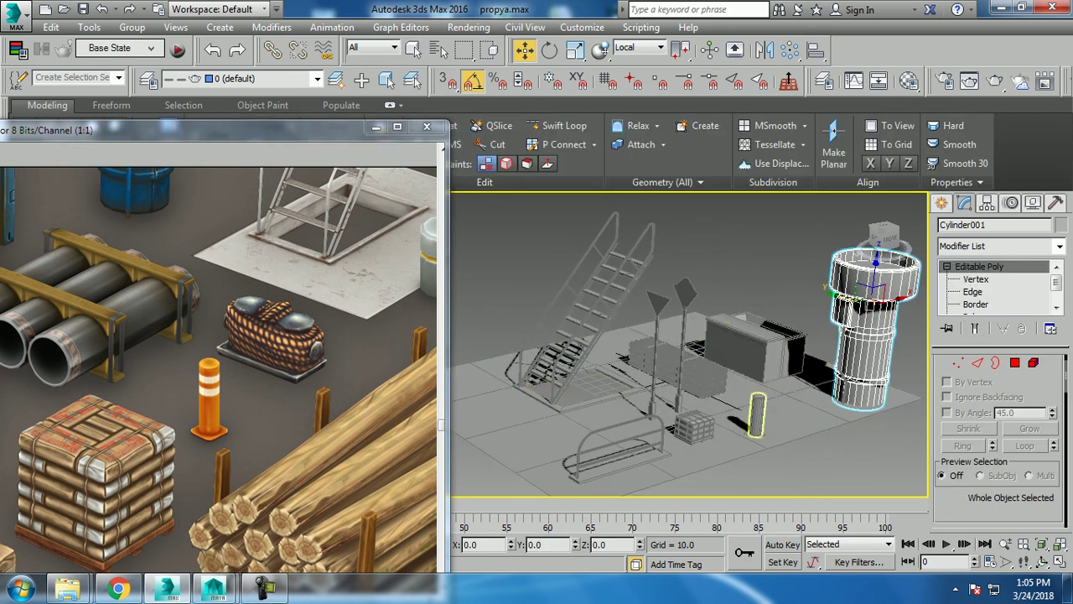
{"action": "left_click", "coordinate": [757, 414]}
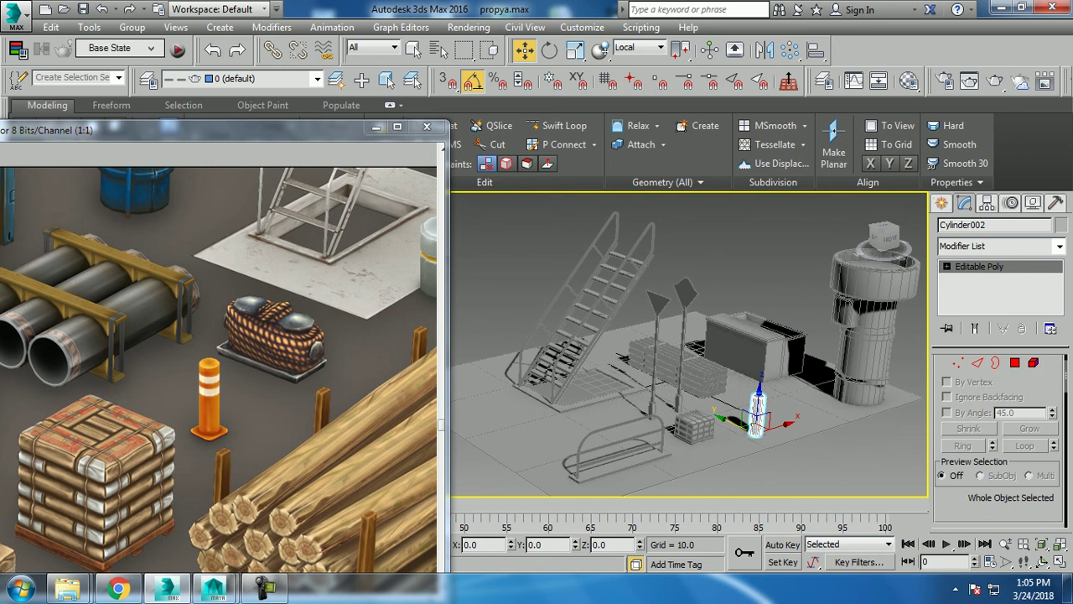
{"action": "left_click", "coordinate": [708, 376]}
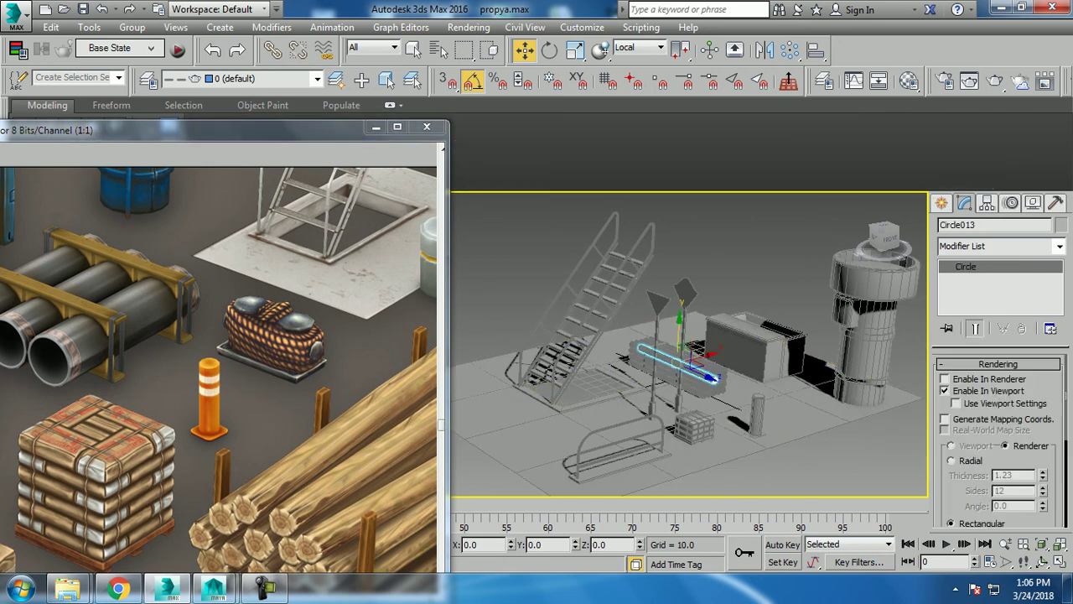